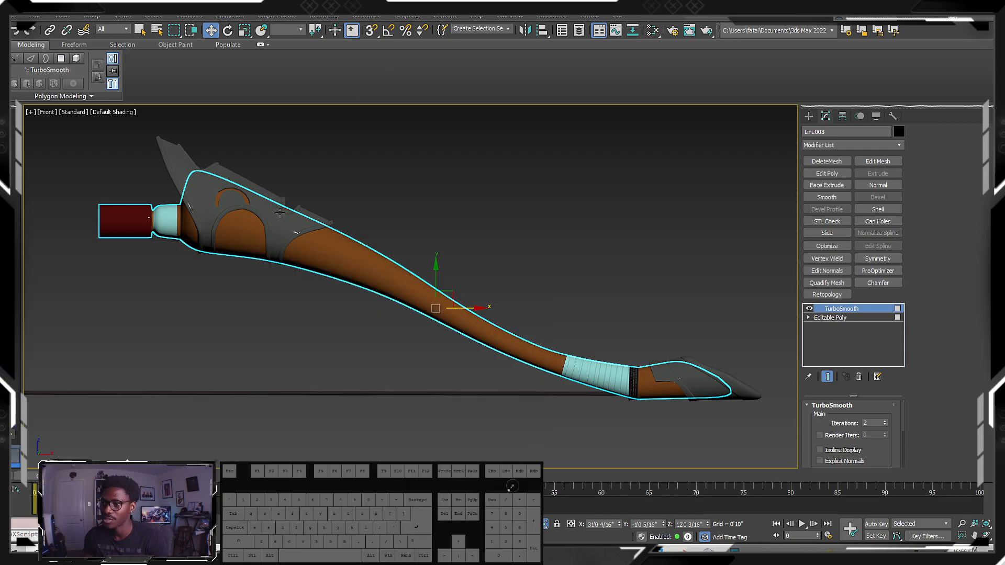
# - Examine the wireframe topology of the upper limb's armor plate and raised trim, along with the rest of the bow limb
pyautogui.scroll(3, 229, 249)
pyautogui.moveTo(211, 273); pyautogui.dragTo(257, 303, button='middle')
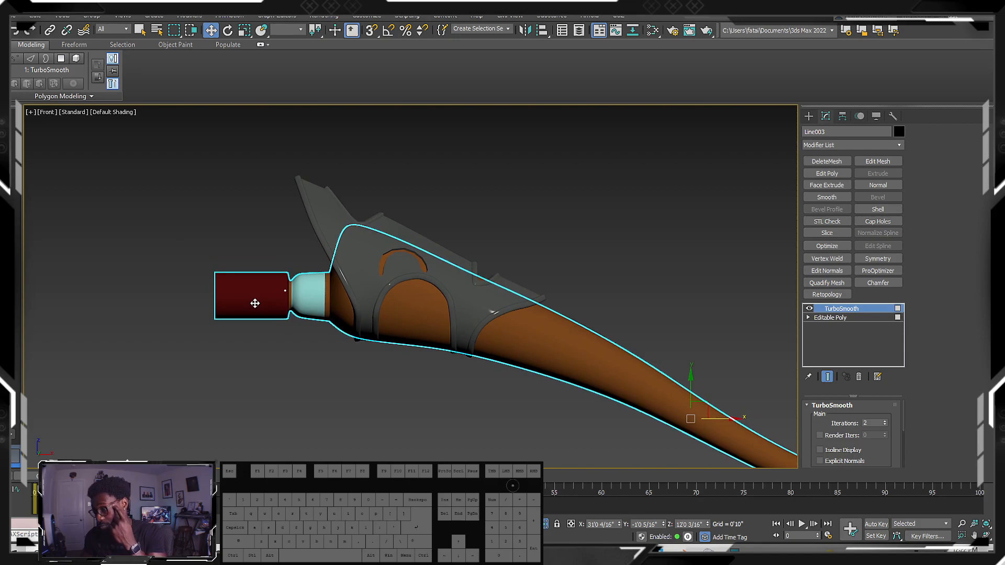
pyautogui.moveTo(444, 238); pyautogui.dragTo(415, 189, button='middle')
pyautogui.press('F4')
pyautogui.click(466, 184)
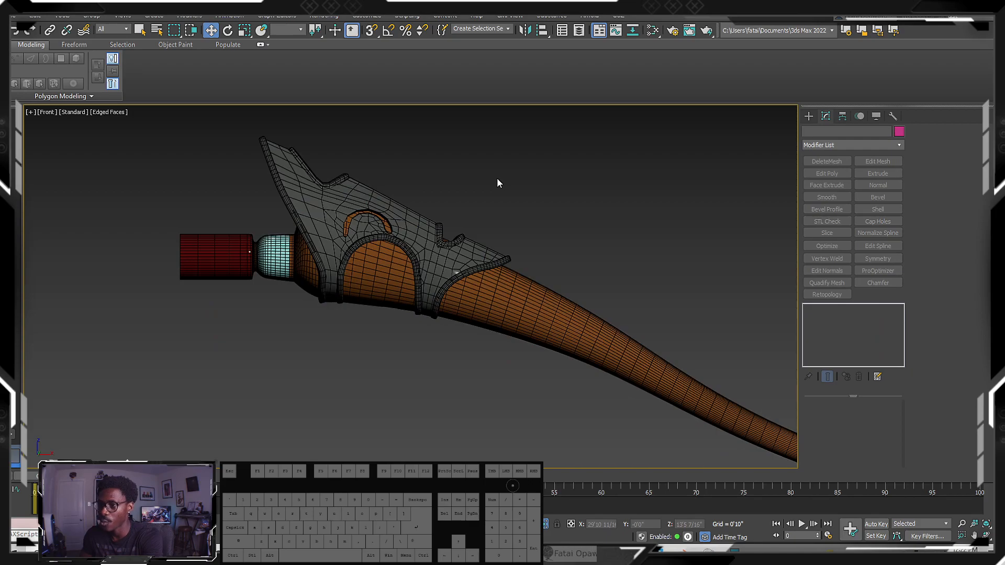
pyautogui.moveTo(498, 184); pyautogui.dragTo(498, 180, button='middle')
pyautogui.click(239, 240)
pyautogui.click(344, 155)
pyautogui.click(346, 207)
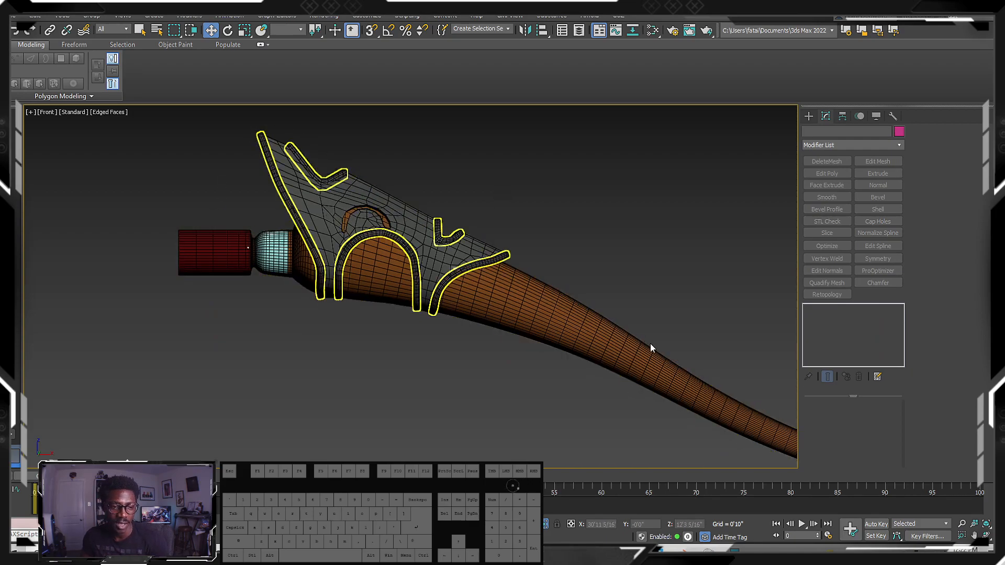
pyautogui.scroll(3, 636, 226)
pyautogui.moveTo(634, 228); pyautogui.dragTo(636, 232, button='middle')
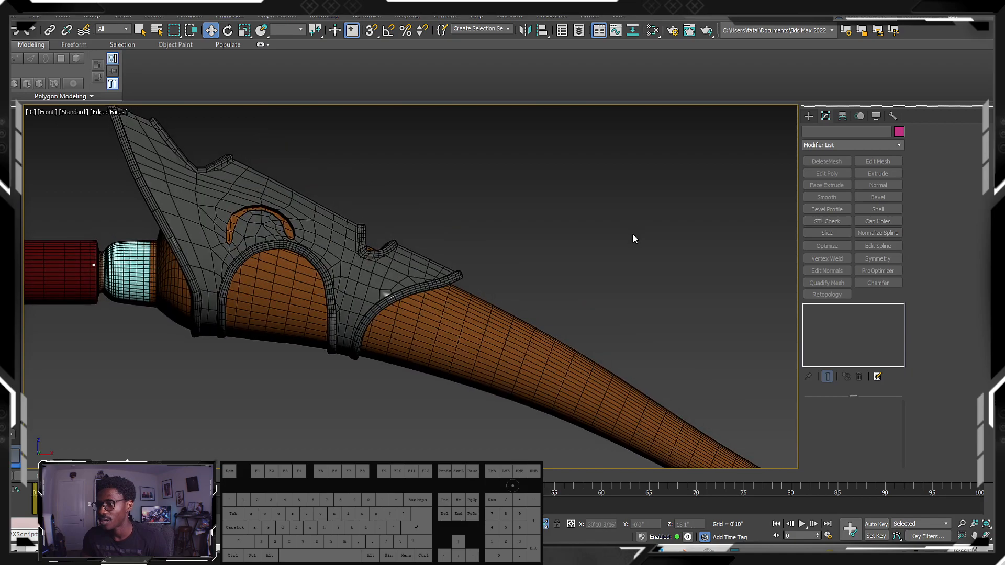
pyautogui.scroll(-3, 541, 230)
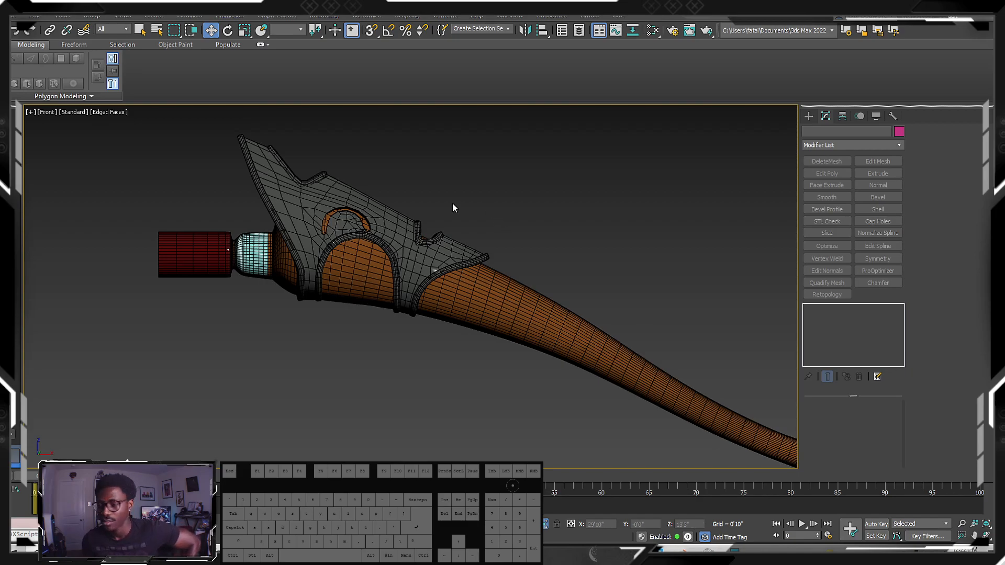
pyautogui.moveTo(424, 208)
pyautogui.mouseDown(button='middle')
pyautogui.moveTo(424, 198)
pyautogui.moveTo(434, 203)
pyautogui.moveTo(417, 225)
pyautogui.mouseUp(button='middle')
pyautogui.scroll(-4, 421, 235)
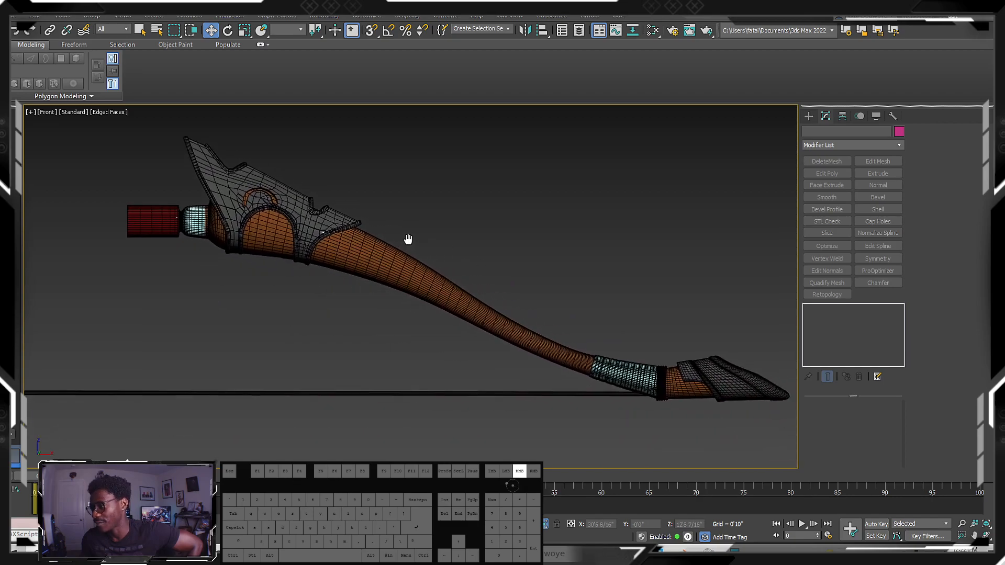
pyautogui.press('F4')
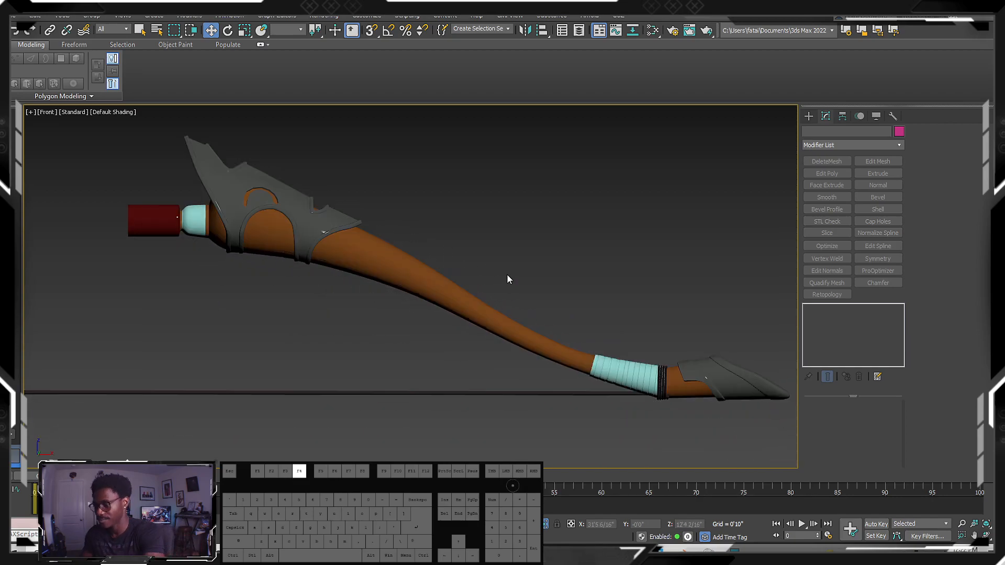
# - Unhide the bow reference images behind the model
pyautogui.scroll(3, 502, 267)
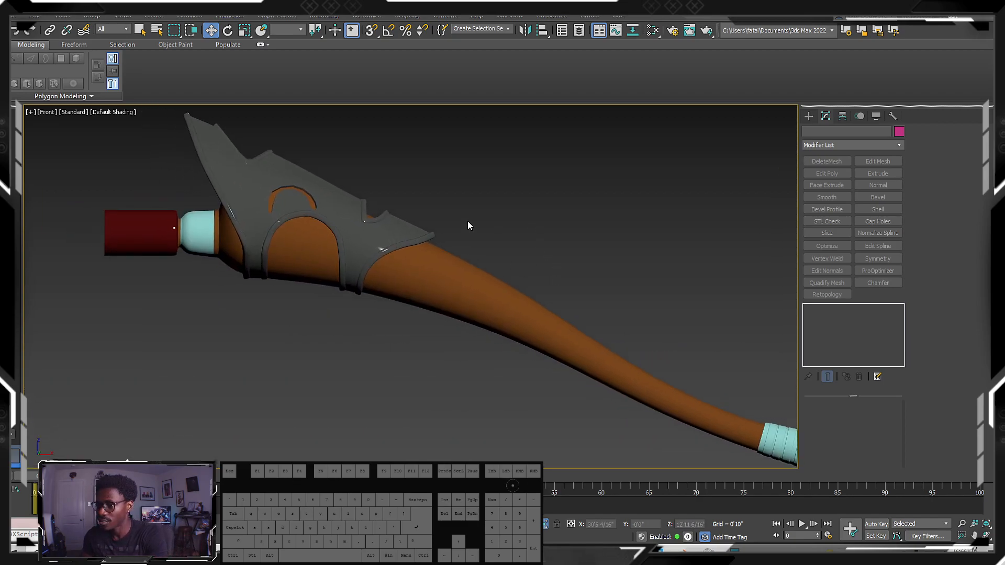
pyautogui.scroll(-5, 492, 225)
pyautogui.click(408, 241)
pyautogui.rightClick(447, 187)
pyautogui.click(503, 125)
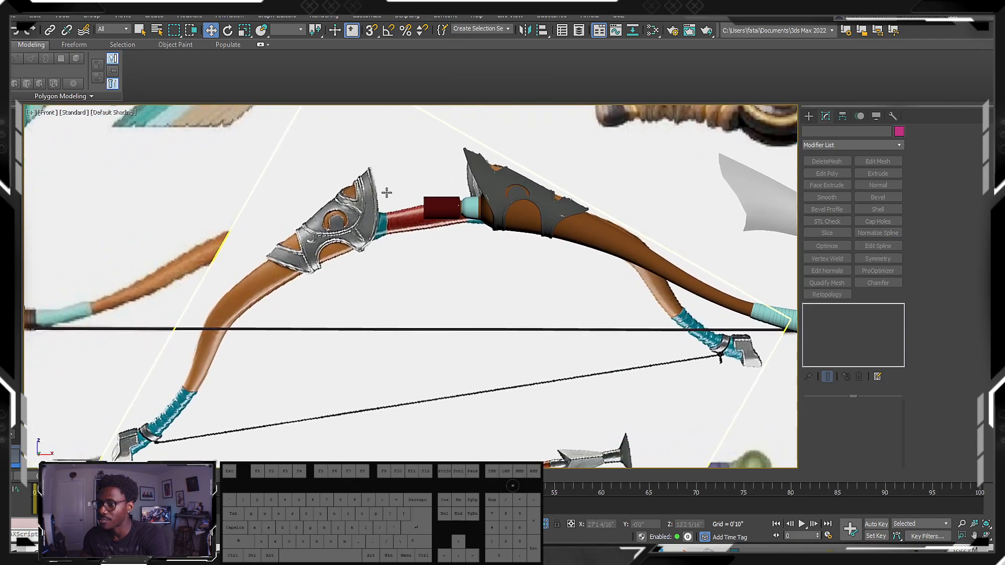
# - Compare the modelled armor plate and trim with the engraved metal guard in the bow reference image
pyautogui.scroll(-2, 417, 229)
pyautogui.click(408, 253)
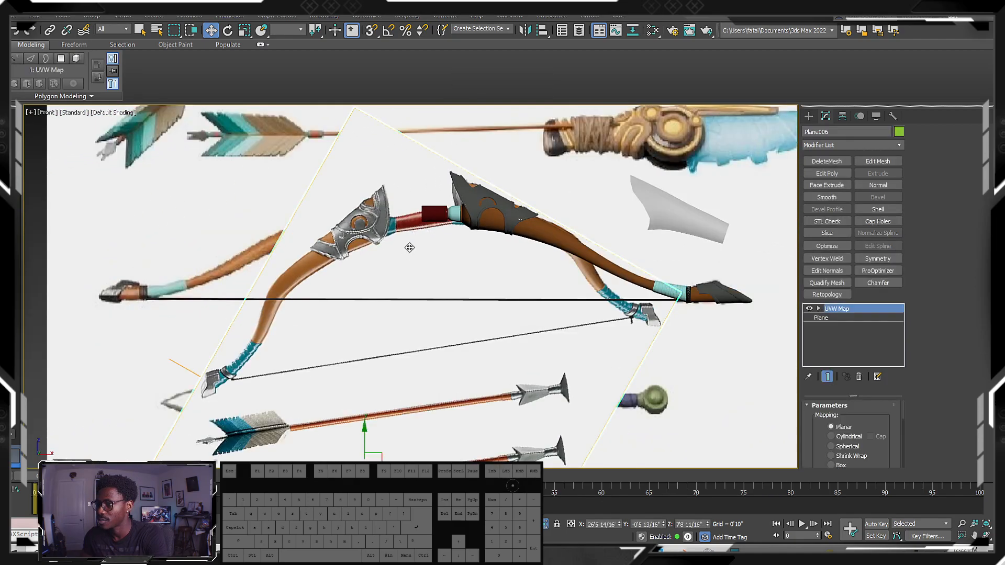
pyautogui.scroll(3, 409, 247)
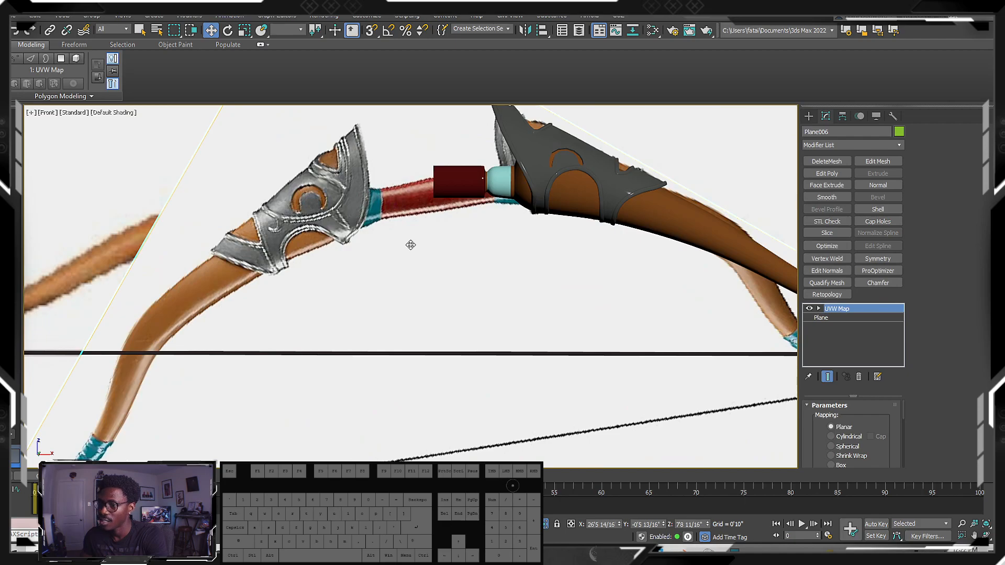
pyautogui.scroll(-5, 411, 245)
pyautogui.moveTo(390, 288); pyautogui.dragTo(396, 254, button='middle')
pyautogui.scroll(3, 170, 202)
pyautogui.moveTo(186, 213); pyautogui.dragTo(410, 197, button='middle')
pyautogui.scroll(-3, 410, 197)
pyautogui.moveTo(406, 333)
pyautogui.mouseDown()
pyautogui.moveTo(275, 332)
pyautogui.moveTo(398, 333)
pyautogui.mouseUp()
pyautogui.scroll(5, 464, 183)
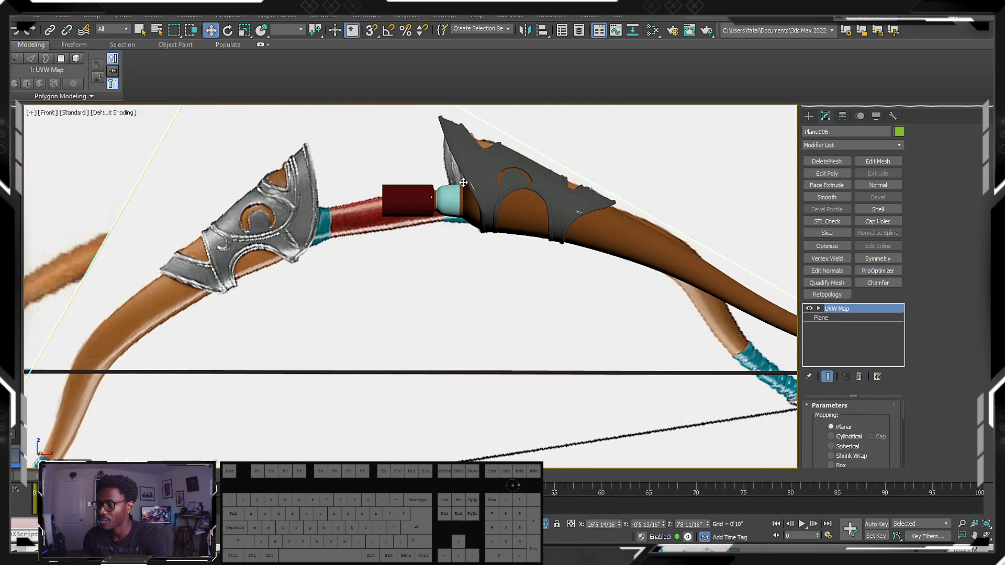
pyautogui.moveTo(463, 182); pyautogui.dragTo(473, 211, button='middle')
pyautogui.scroll(5, 311, 196)
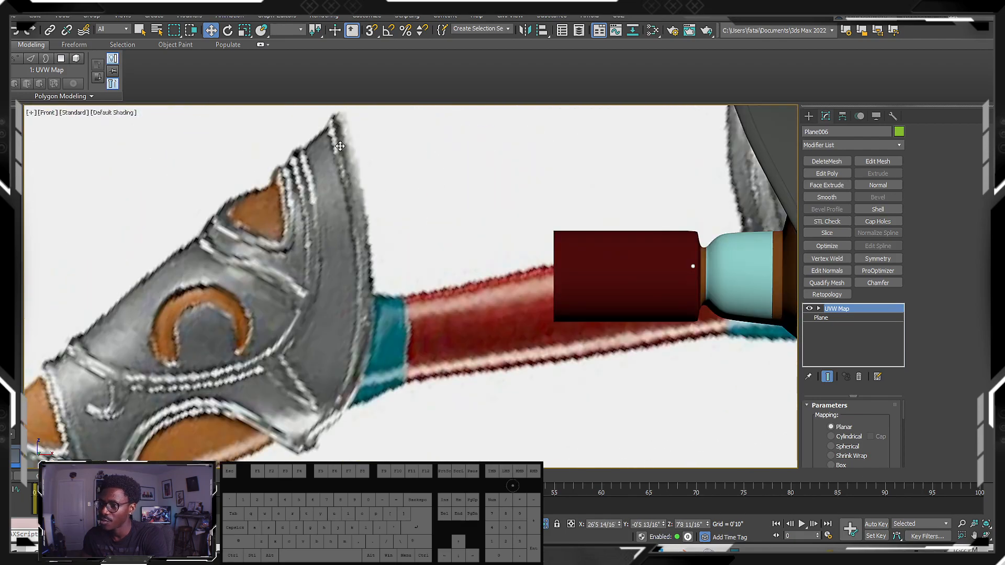
pyautogui.scroll(-5, 358, 356)
pyautogui.scroll(3, 348, 381)
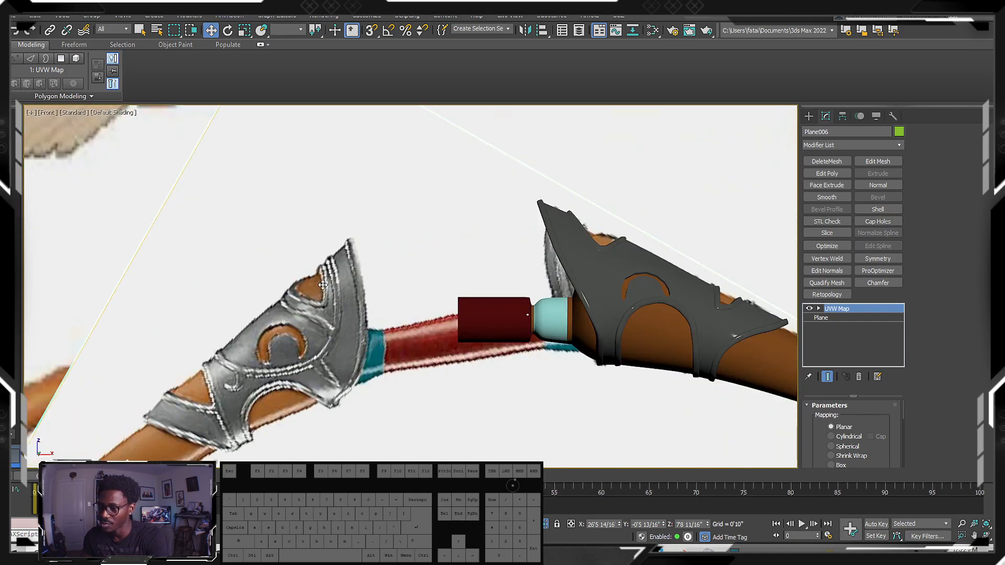
pyautogui.moveTo(554, 309); pyautogui.dragTo(506, 310, button='middle')
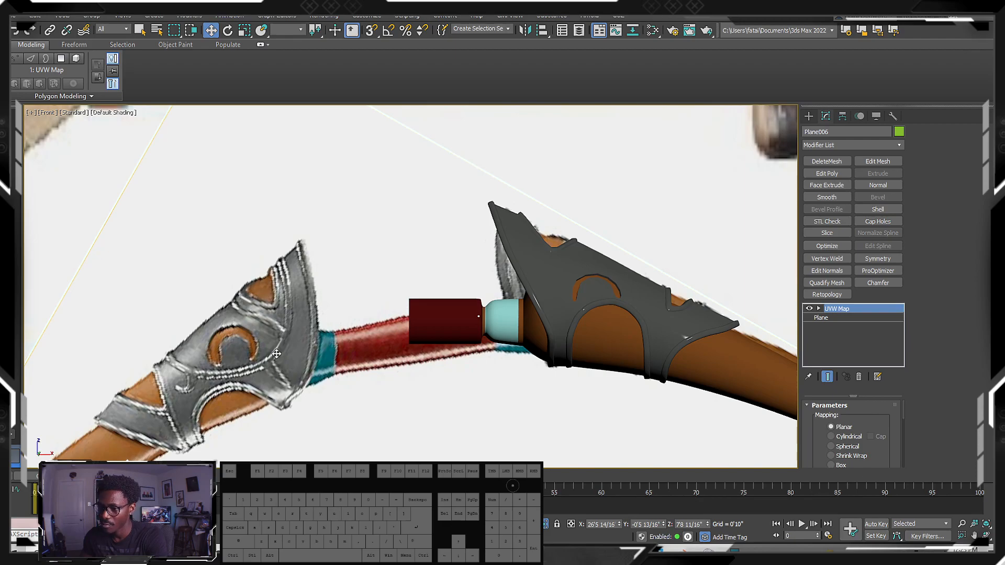
# - Set the trim spline's rectangular rendering cross-section to a length of 0'0 12/16" and a width of 0'0 4/16"
pyautogui.click(604, 302)
pyautogui.click(838, 327)
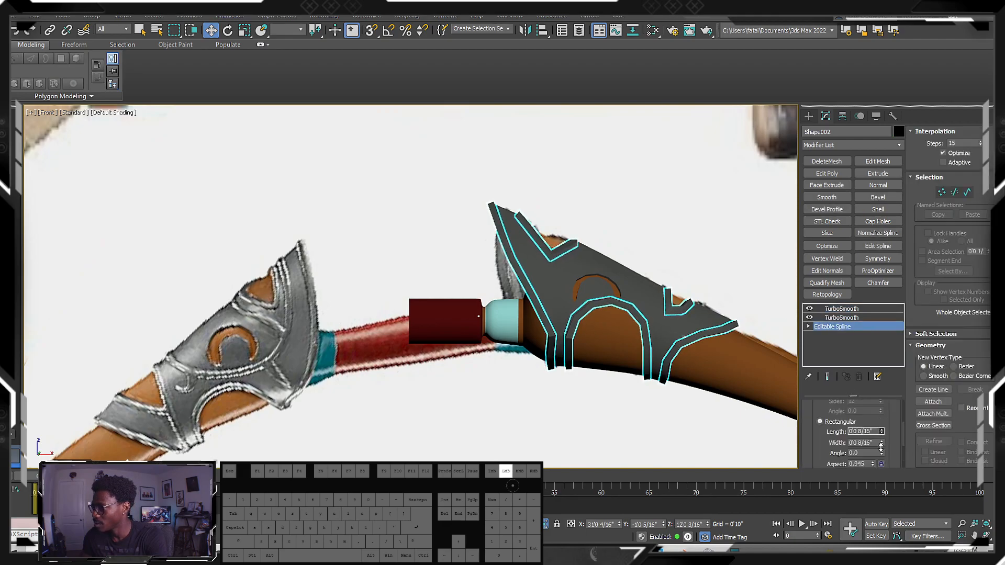
pyautogui.moveTo(881, 443); pyautogui.dragTo(882, 459)
pyautogui.scroll(5, 559, 302)
pyautogui.keyDown('alt'); pyautogui.moveTo(558, 302); pyautogui.dragTo(565, 278, button='middle'); pyautogui.keyUp('alt')
pyautogui.scroll(-3, 571, 275)
pyautogui.scroll(3, 597, 269)
pyautogui.scroll(-2, 596, 273)
pyautogui.press('f')
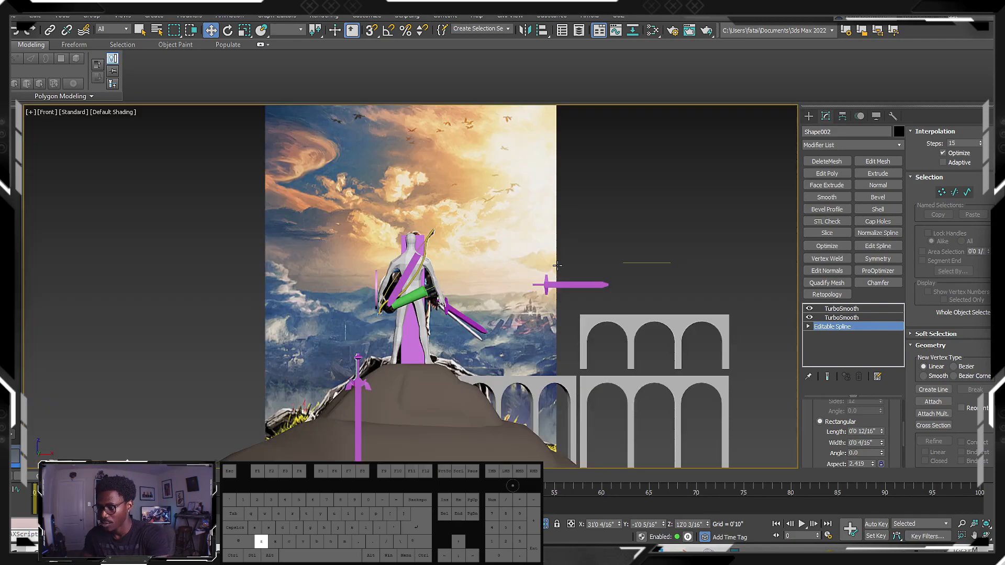
pyautogui.press('z')
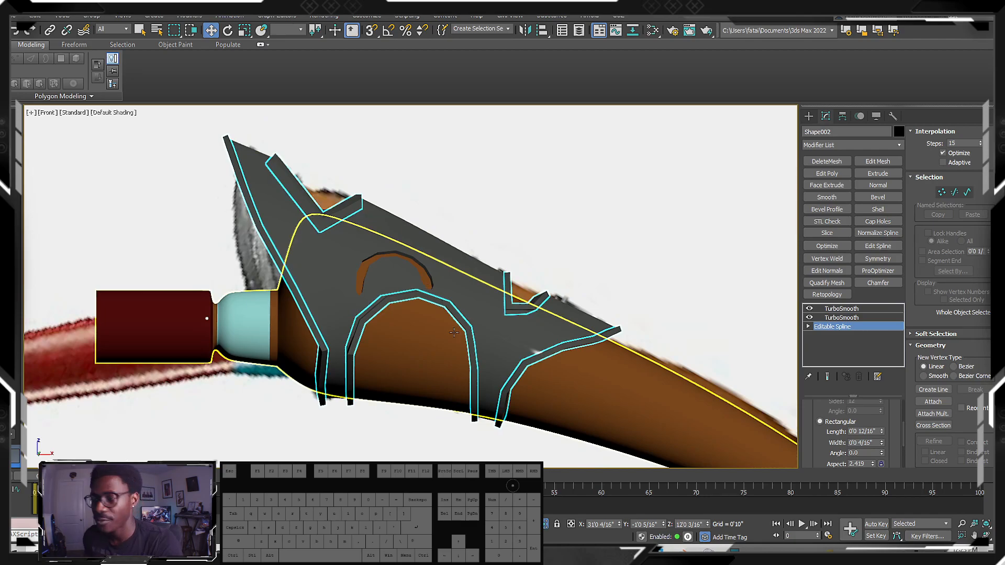
# - Hide the raised trim shape and select the armor plate beneath it
pyautogui.moveTo(438, 249); pyautogui.dragTo(470, 247, button='middle')
pyautogui.click(565, 158)
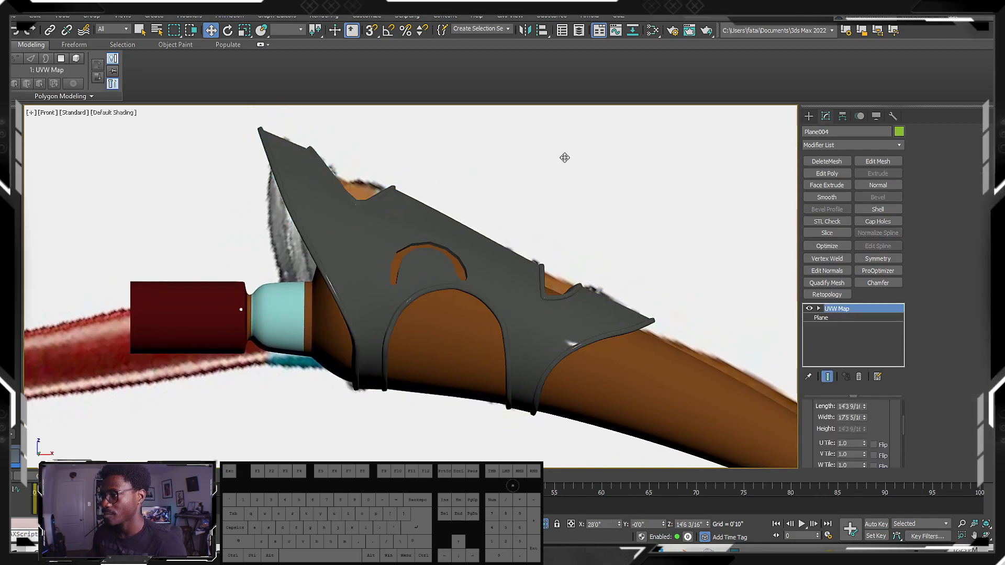
pyautogui.scroll(3, 424, 290)
pyautogui.click(426, 287)
pyautogui.rightClick(427, 286)
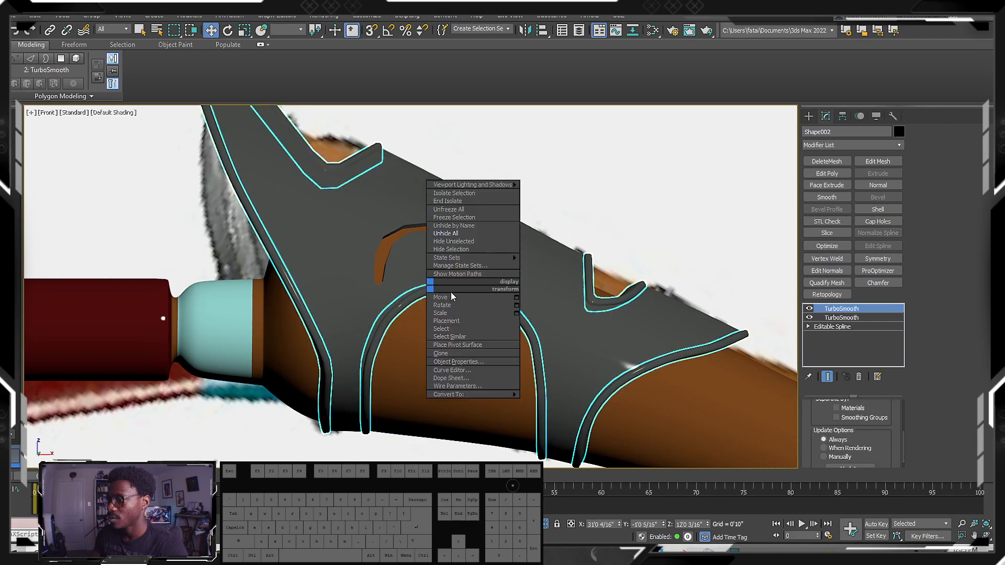
pyautogui.click(476, 250)
pyautogui.scroll(2, 424, 288)
pyautogui.click(430, 283)
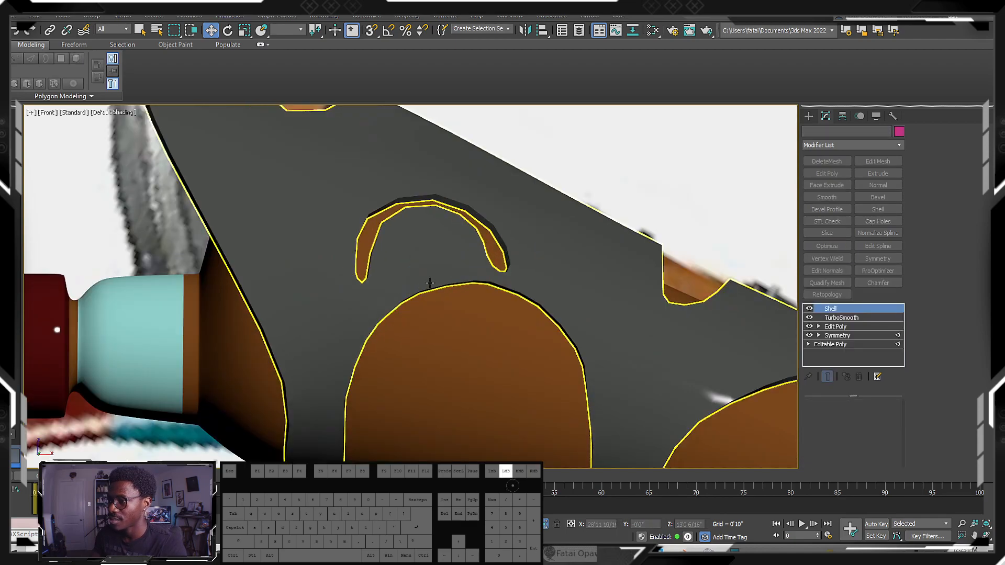
# - Examine the bare armor plate from several angles against the trim lines on the reference guard
pyautogui.scroll(-6, 430, 284)
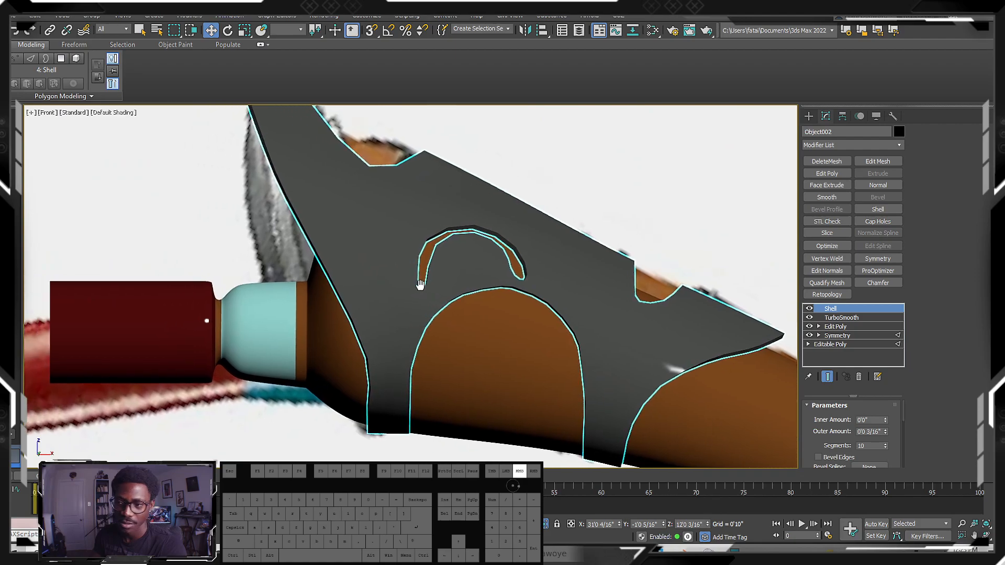
pyautogui.moveTo(417, 285); pyautogui.dragTo(516, 281, button='middle')
pyautogui.scroll(-3, 516, 282)
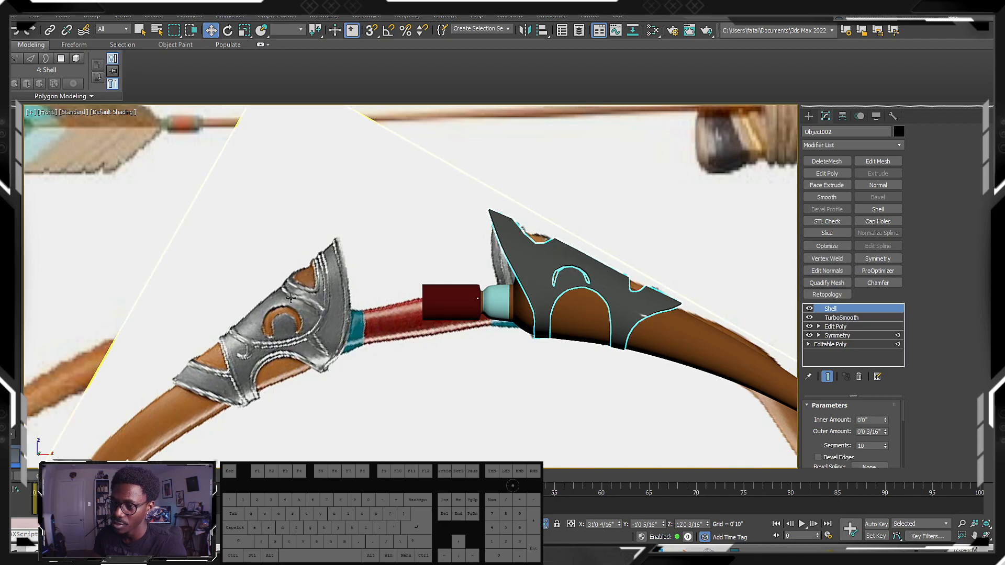
pyautogui.scroll(-2, 346, 285)
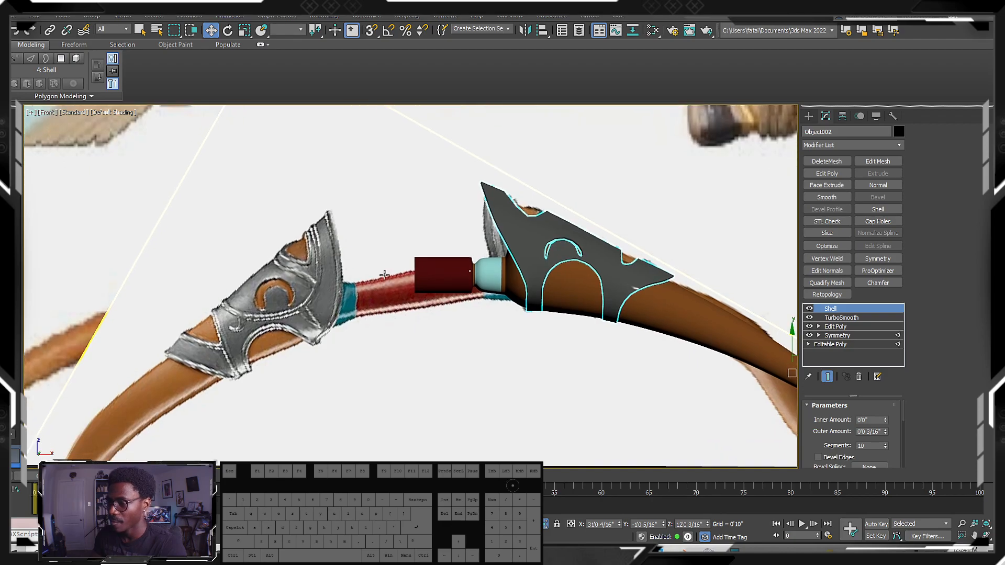
pyautogui.scroll(5, 545, 231)
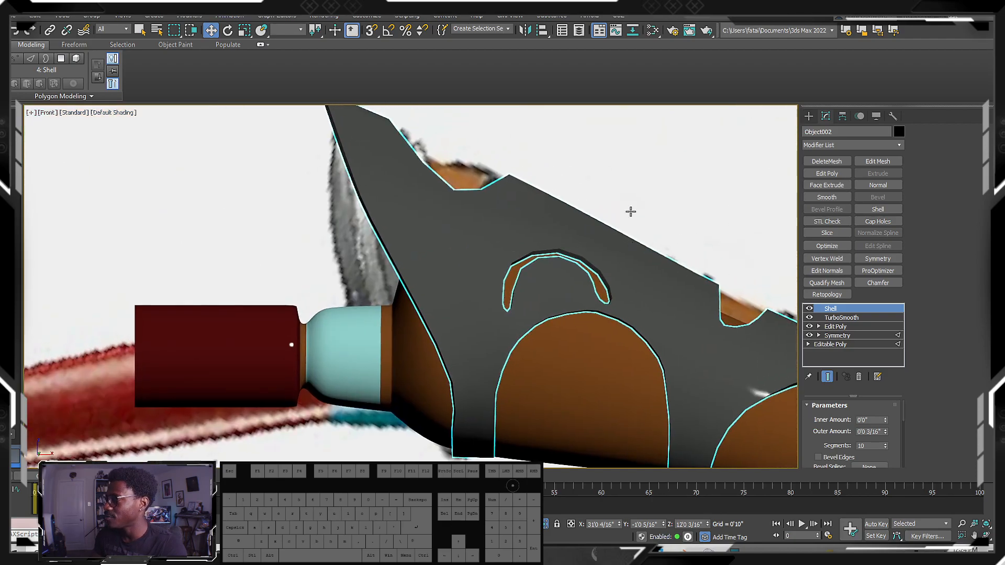
pyautogui.scroll(-5, 666, 203)
pyautogui.keyDown('alt'); pyautogui.moveTo(666, 204); pyautogui.dragTo(528, 238, button='middle'); pyautogui.keyUp('alt')
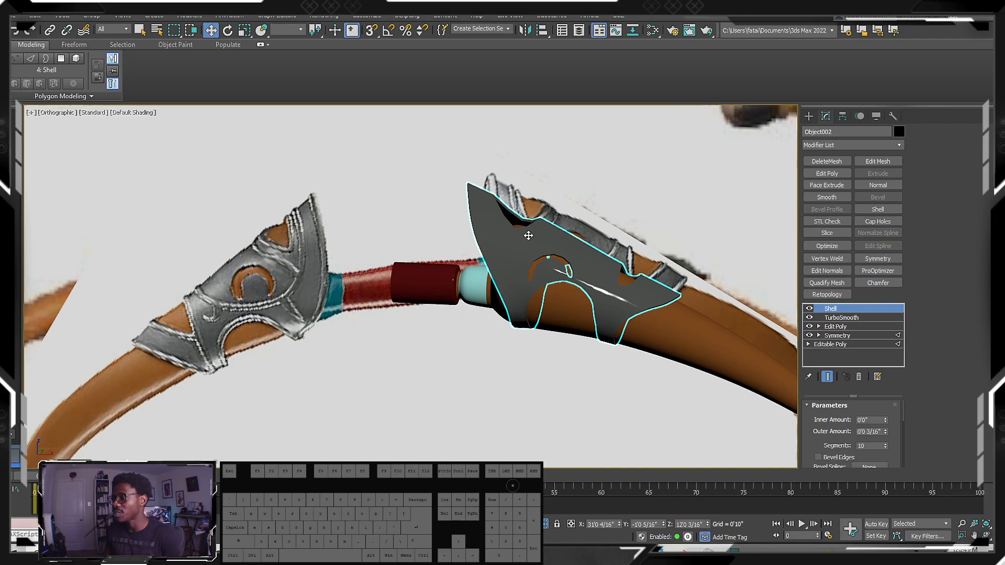
pyautogui.keyDown('alt'); pyautogui.moveTo(570, 363); pyautogui.dragTo(548, 314, button='middle'); pyautogui.keyUp('alt')
pyautogui.scroll(4, 544, 262)
pyautogui.scroll(-6, 544, 262)
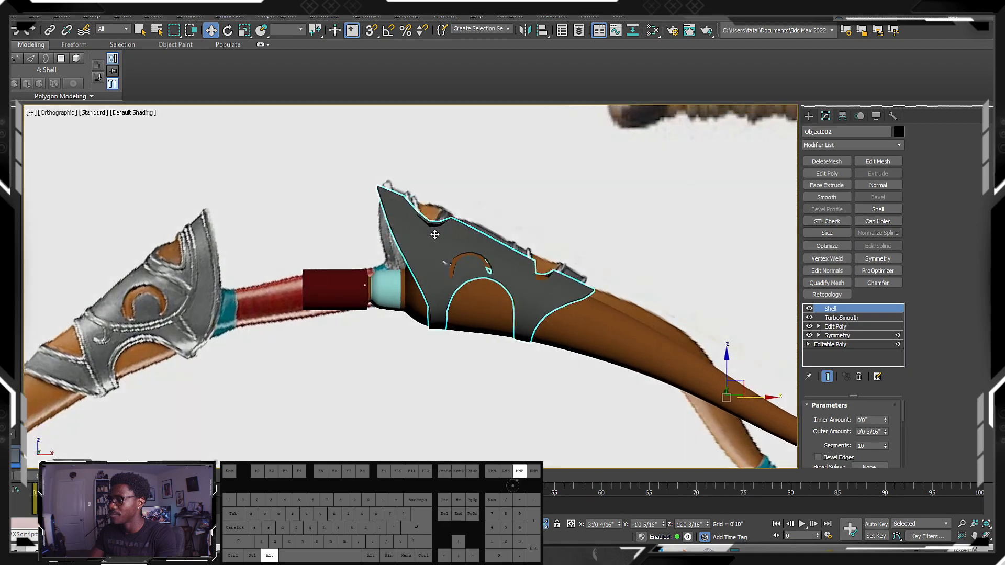
# - Add an Edit Poly modifier above the Shell on the armor plate
pyautogui.click(827, 174)
pyautogui.keyDown('alt'); pyautogui.moveTo(408, 319); pyautogui.dragTo(390, 335, button='middle'); pyautogui.keyUp('alt')
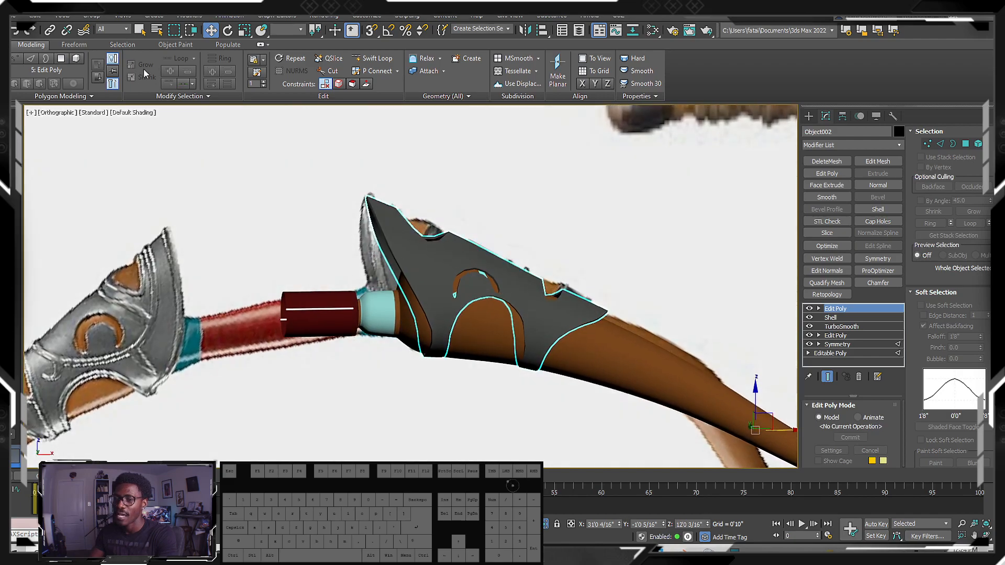
pyautogui.keyDown('alt'); pyautogui.moveTo(551, 209); pyautogui.dragTo(534, 202, button='middle'); pyautogui.keyUp('alt')
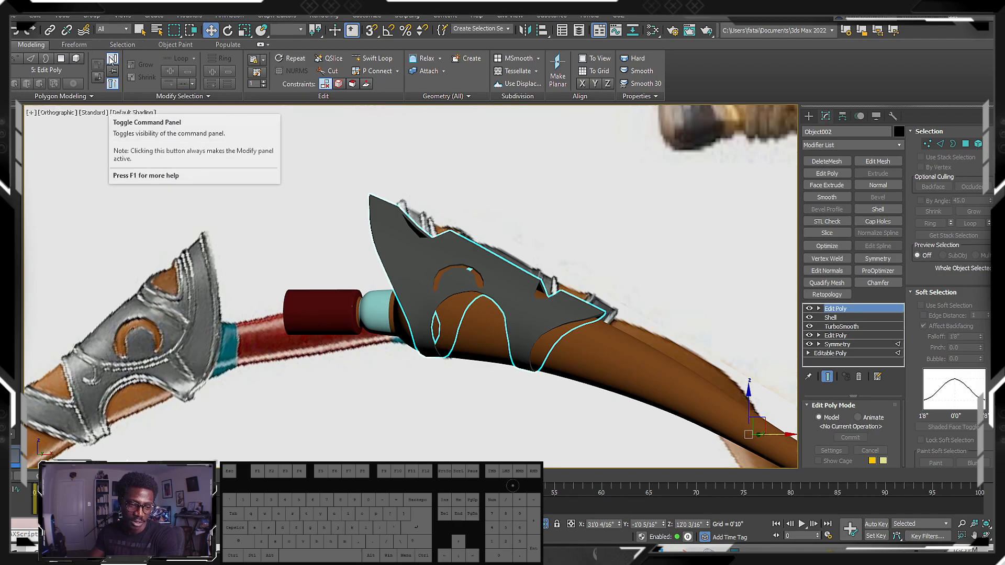
pyautogui.moveTo(602, 252); pyautogui.dragTo(588, 251, button='middle')
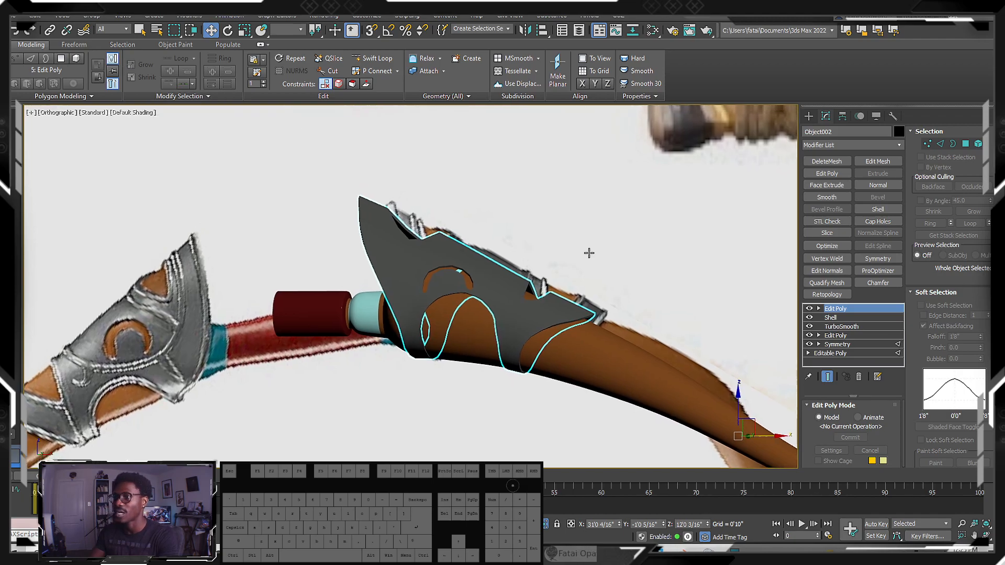
# - Set PolyDraw to draw on the selection and activate the Strips tool for the armor plate
pyautogui.click(81, 46)
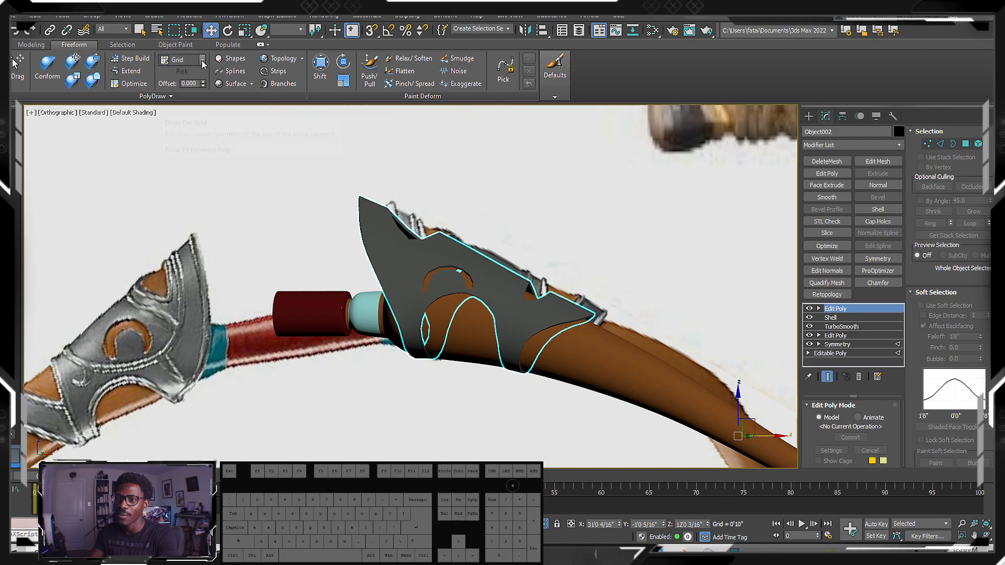
pyautogui.click(203, 62)
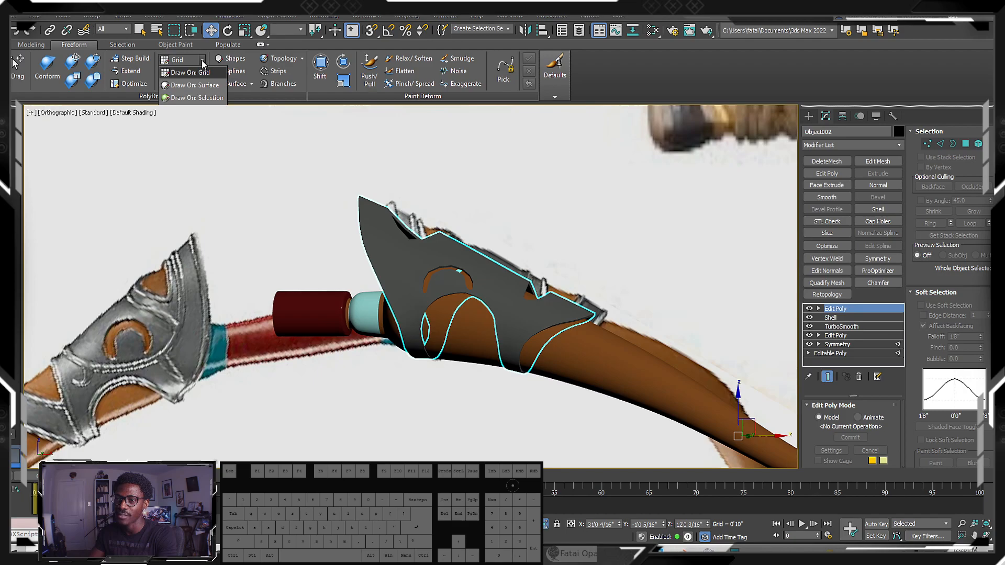
pyautogui.click(201, 98)
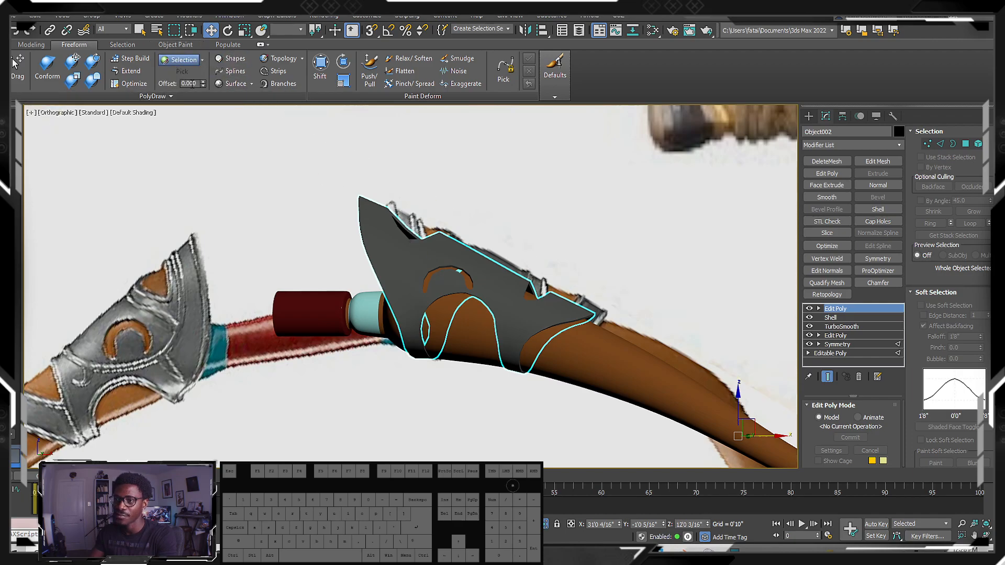
pyautogui.click(271, 71)
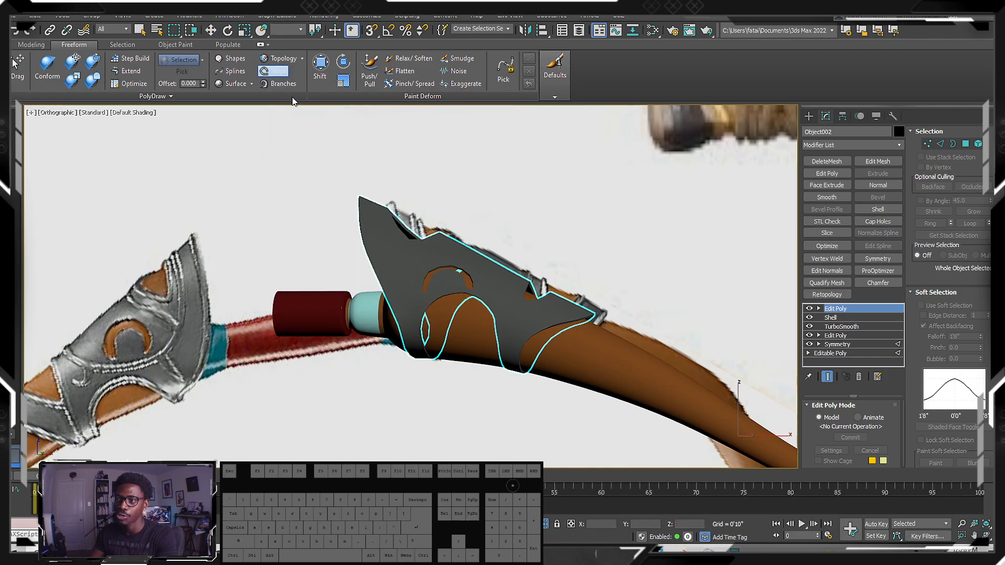
pyautogui.scroll(2, 403, 267)
pyautogui.scroll(2, 390, 275)
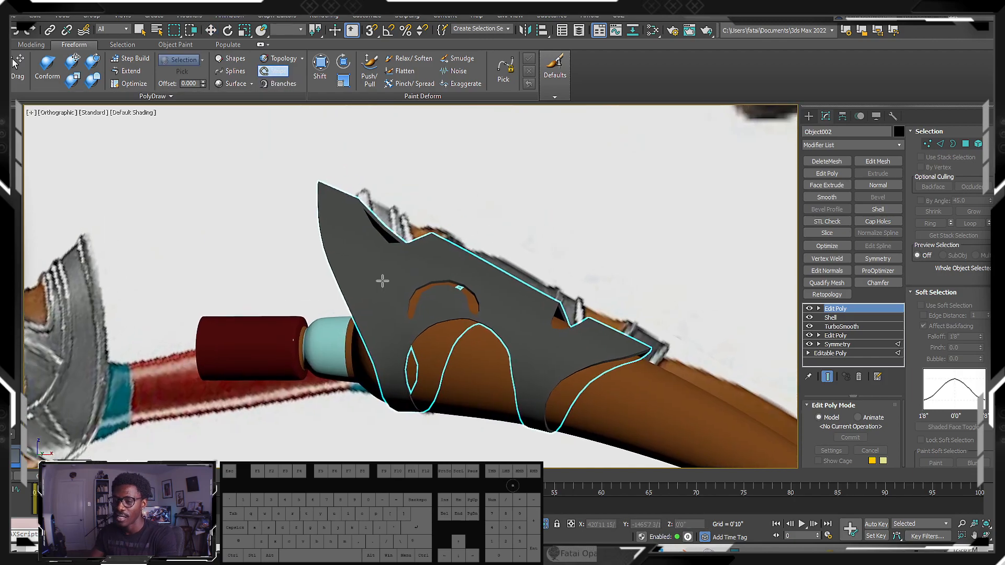
# - Try drawing a short test strip on the upper part of the armor plate and undo it
pyautogui.scroll(-2, 378, 276)
pyautogui.moveTo(365, 249); pyautogui.dragTo(382, 279)
pyautogui.moveTo(382, 278)
pyautogui.mouseDown(button='middle')
pyautogui.moveTo(355, 309)
pyautogui.moveTo(388, 299)
pyautogui.moveTo(383, 281)
pyautogui.mouseUp(button='middle')
pyautogui.press('F3')
pyautogui.hotkey('ctrl', 'z')
pyautogui.scroll(2, 383, 281)
pyautogui.press('F3')
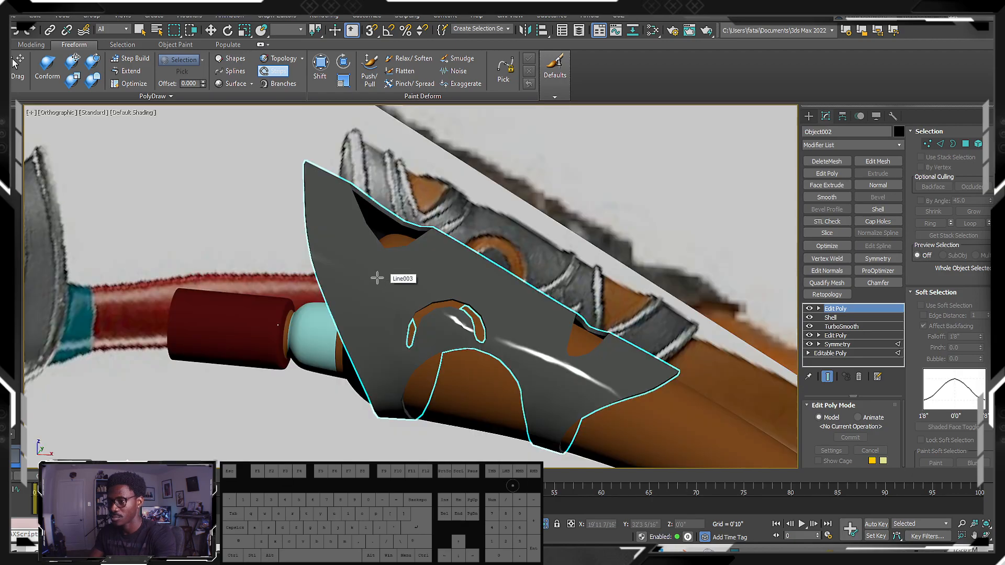
pyautogui.scroll(2, 377, 278)
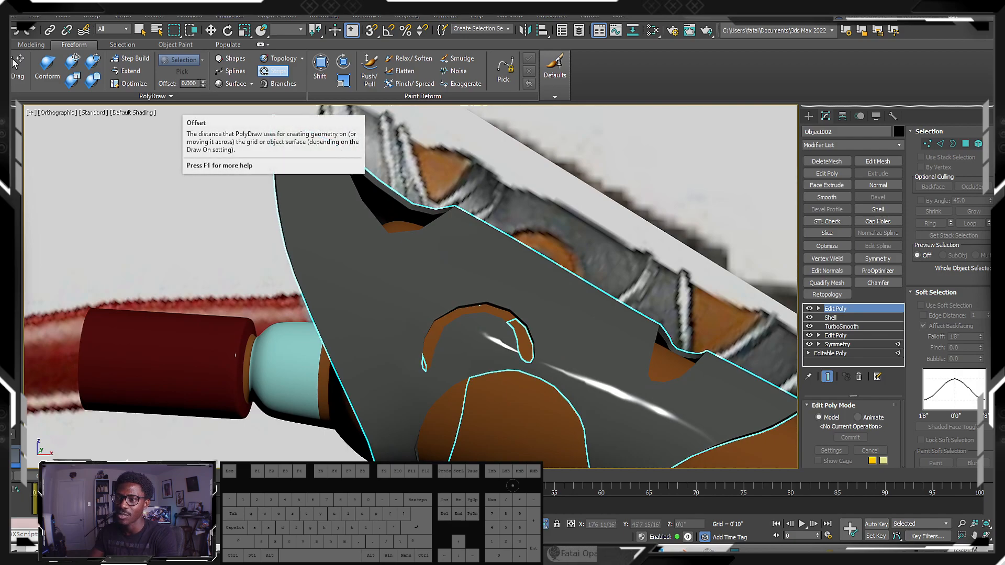
# - Try a strip on the plate with the PolyDraw offset set to 1.000, and undo the strip
pyautogui.click(203, 81)
pyautogui.moveTo(204, 81); pyautogui.dragTo(203, 74)
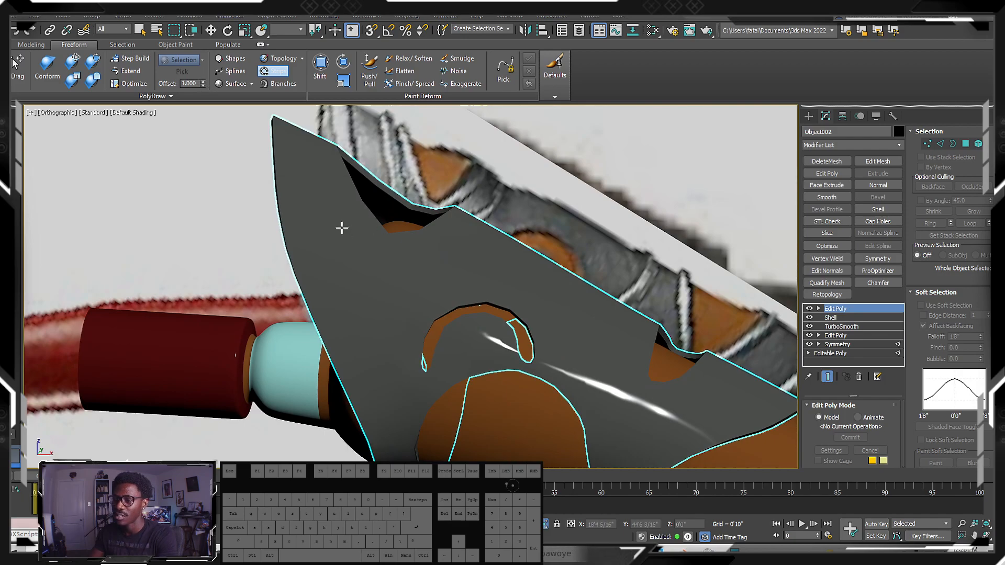
pyautogui.moveTo(320, 205); pyautogui.dragTo(349, 250)
pyautogui.hotkey('ctrl', 'z')
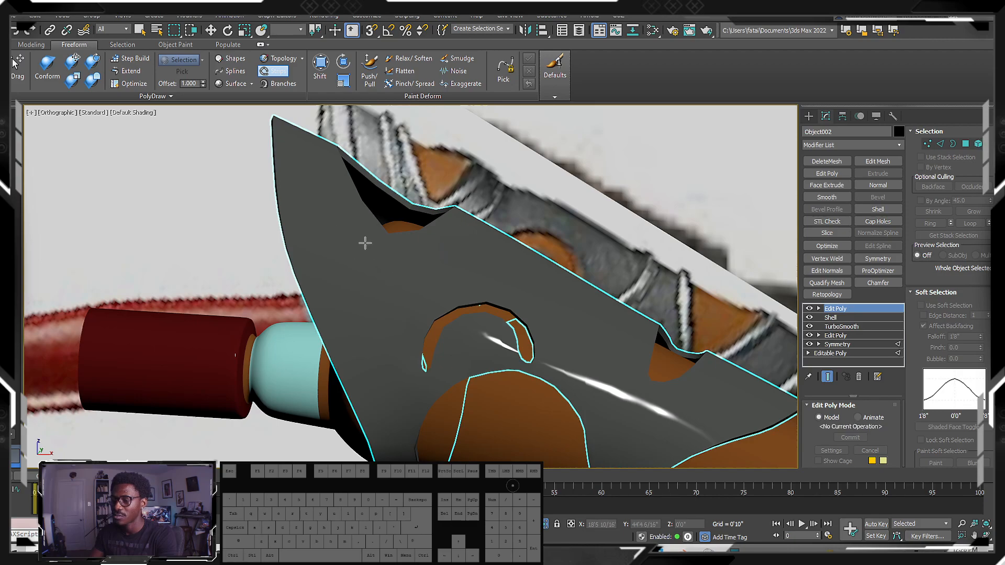
# - Display the mesh edges on the shaded model and try longer strips across the armor plate at the same offset
pyautogui.press('F4')
pyautogui.moveTo(203, 84)
pyautogui.mouseDown()
pyautogui.moveTo(201, 60)
pyautogui.moveTo(223, 87)
pyautogui.mouseUp()
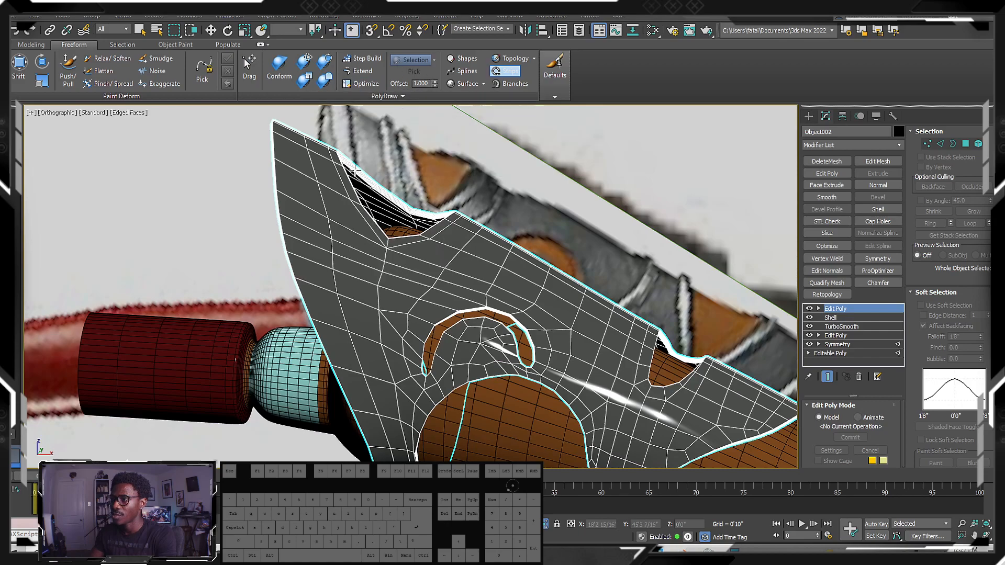
pyautogui.moveTo(318, 202)
pyautogui.mouseDown()
pyautogui.moveTo(352, 276)
pyautogui.moveTo(418, 272)
pyautogui.moveTo(472, 252)
pyautogui.moveTo(538, 254)
pyautogui.mouseUp()
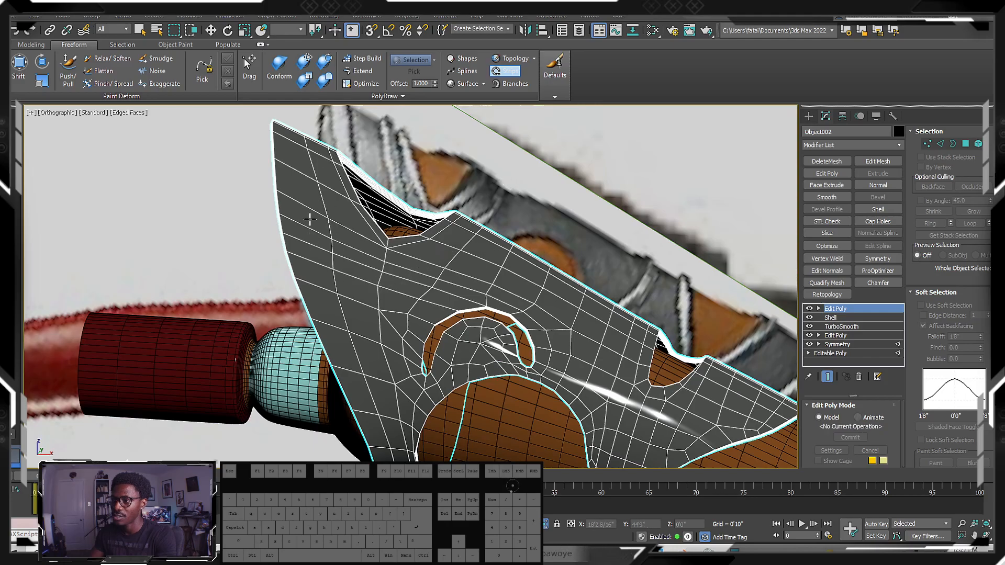
pyautogui.moveTo(335, 225)
pyautogui.keyDown('alt'); pyautogui.mouseDown(button='middle')
pyautogui.moveTo(287, 252)
pyautogui.moveTo(272, 246)
pyautogui.mouseUp(button='middle'); pyautogui.keyUp('alt')
pyautogui.moveTo(391, 152)
pyautogui.mouseDown()
pyautogui.moveTo(393, 201)
pyautogui.moveTo(446, 250)
pyautogui.moveTo(487, 249)
pyautogui.mouseUp()
pyautogui.moveTo(487, 249)
pyautogui.keyDown('alt'); pyautogui.mouseDown(button='middle')
pyautogui.moveTo(424, 210)
pyautogui.moveTo(430, 186)
pyautogui.moveTo(399, 274)
pyautogui.moveTo(379, 269)
pyautogui.moveTo(434, 307)
pyautogui.moveTo(411, 321)
pyautogui.moveTo(393, 269)
pyautogui.moveTo(451, 277)
pyautogui.moveTo(449, 285)
pyautogui.moveTo(376, 256)
pyautogui.moveTo(379, 273)
pyautogui.mouseUp(button='middle'); pyautogui.keyUp('alt')
# - Set the PolyDraw offset to 0.01 for drawing on the armor plate
pyautogui.rightClick(434, 85)
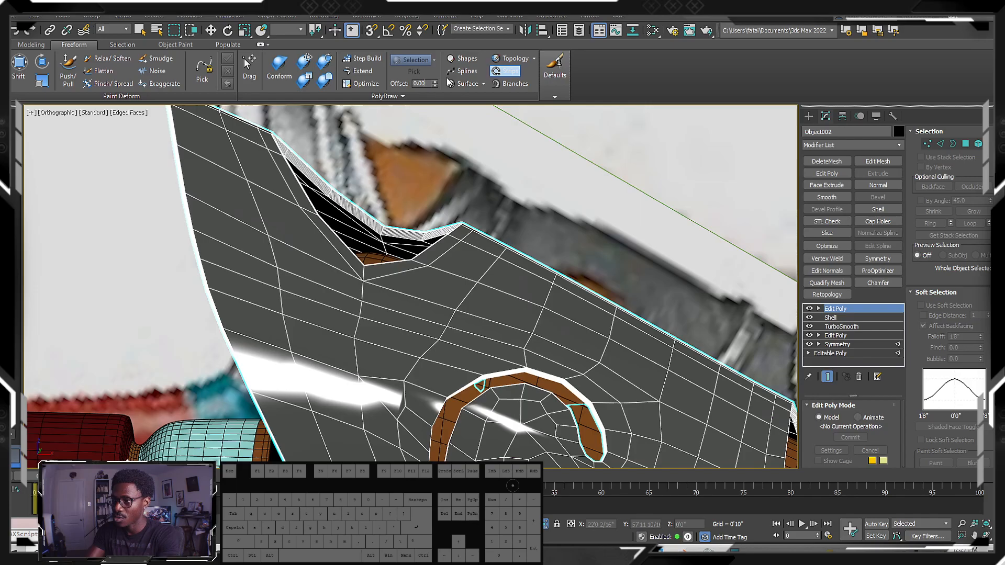
pyautogui.write('0.01')
pyautogui.press('Return')
pyautogui.keyDown('alt'); pyautogui.moveTo(385, 170); pyautogui.dragTo(316, 184, button='middle'); pyautogui.keyUp('alt')
pyautogui.moveTo(313, 245)
pyautogui.keyDown('alt'); pyautogui.mouseDown(button='middle')
pyautogui.moveTo(413, 375)
pyautogui.moveTo(415, 355)
pyautogui.moveTo(403, 341)
pyautogui.moveTo(393, 407)
pyautogui.moveTo(372, 437)
pyautogui.moveTo(391, 425)
pyautogui.moveTo(260, 379)
pyautogui.moveTo(281, 280)
pyautogui.moveTo(301, 278)
pyautogui.moveTo(287, 274)
pyautogui.moveTo(415, 247)
pyautogui.moveTo(406, 274)
pyautogui.moveTo(440, 276)
pyautogui.moveTo(366, 262)
pyautogui.moveTo(411, 275)
pyautogui.moveTo(445, 262)
pyautogui.moveTo(363, 281)
pyautogui.mouseUp(button='middle'); pyautogui.keyUp('alt')
pyautogui.hotkey('ctrl', 'z')
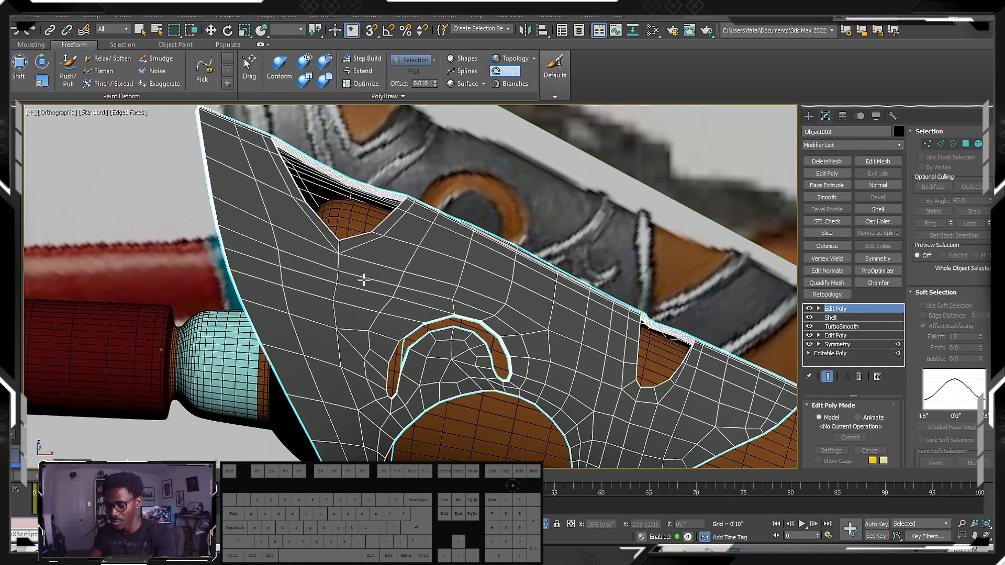
# - Examine the armor plate in the front view, comparing it with the parts behind it using see-through display
pyautogui.press('f')
pyautogui.press('z')
pyautogui.moveTo(293, 218); pyautogui.dragTo(338, 260, button='middle')
pyautogui.scroll(2, 338, 260)
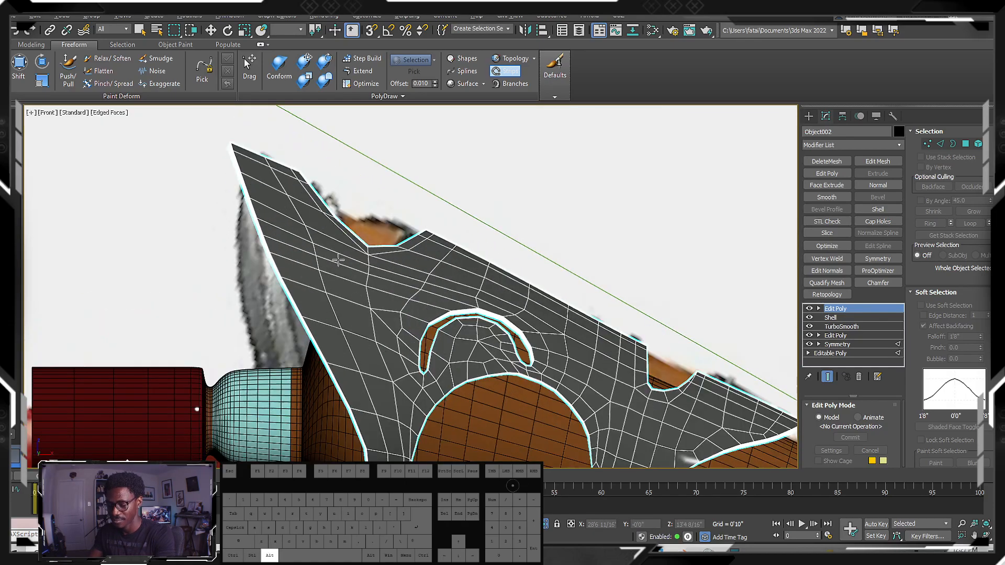
pyautogui.hotkey('alt', 'x')
pyautogui.scroll(-4, 322, 259)
pyautogui.scroll(4, 322, 259)
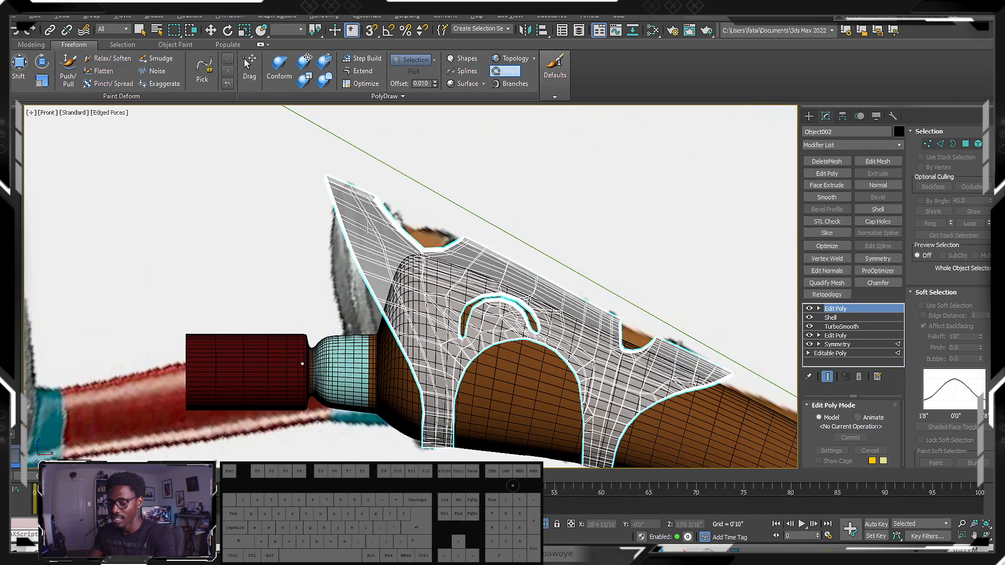
pyautogui.hotkey('alt', 'x')
pyautogui.moveTo(372, 233); pyautogui.dragTo(402, 245, button='middle')
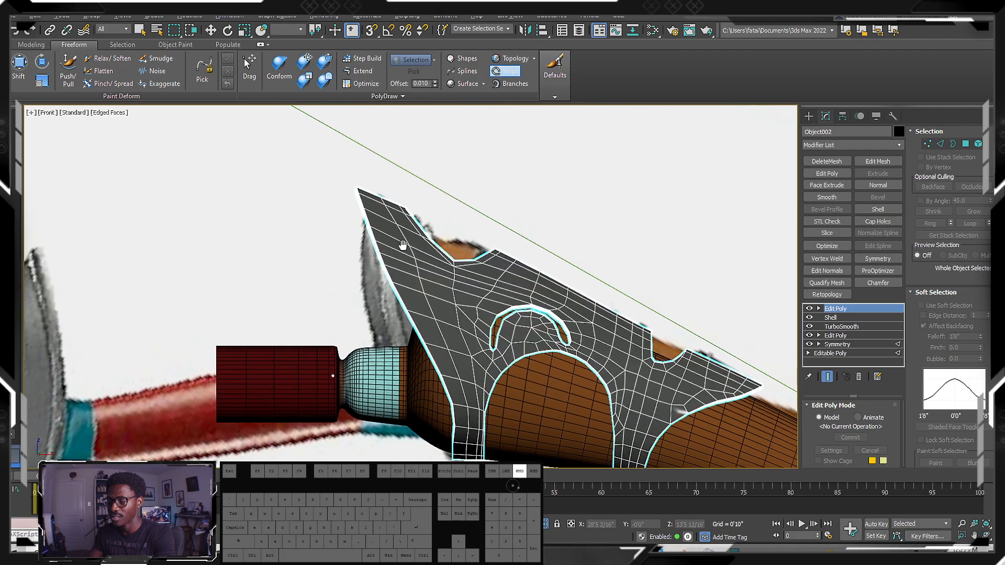
# - Draw a long strip from the plate's upper tip down along its outer edge, curving under the crescent cutout and up its far side
pyautogui.scroll(-2, 402, 244)
pyautogui.press('F4')
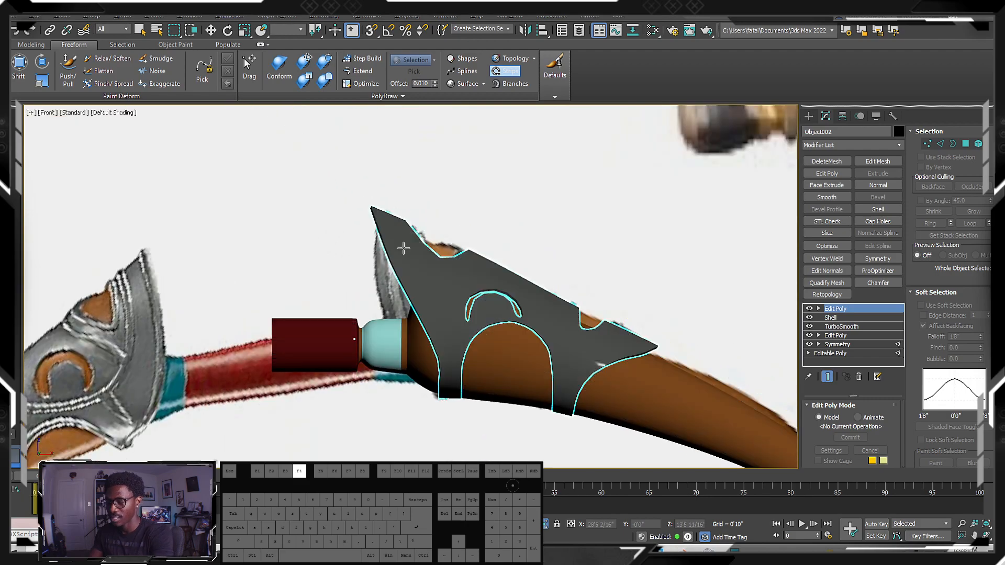
pyautogui.scroll(2, 401, 242)
pyautogui.press('F4')
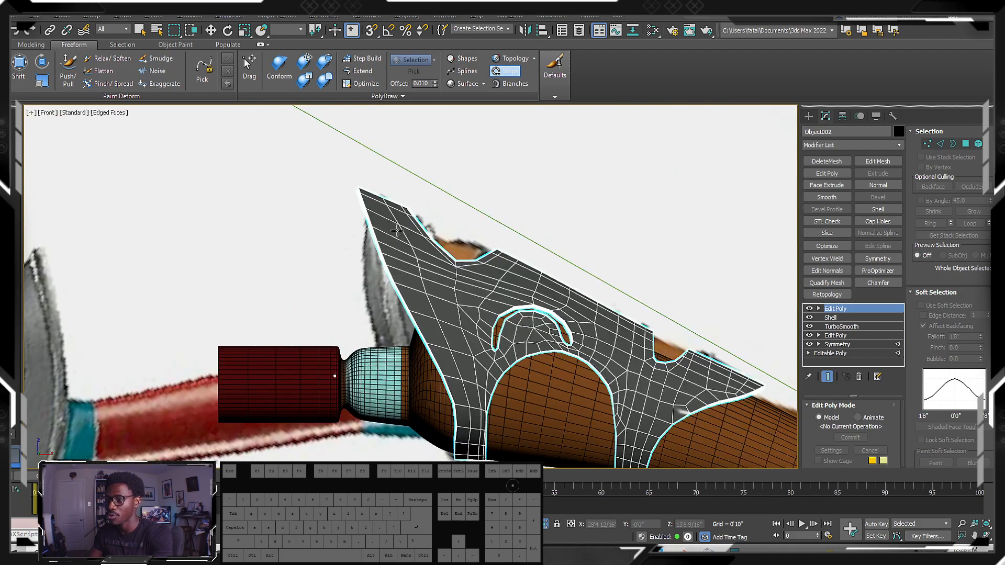
pyautogui.moveTo(396, 226); pyautogui.dragTo(520, 160, button='middle')
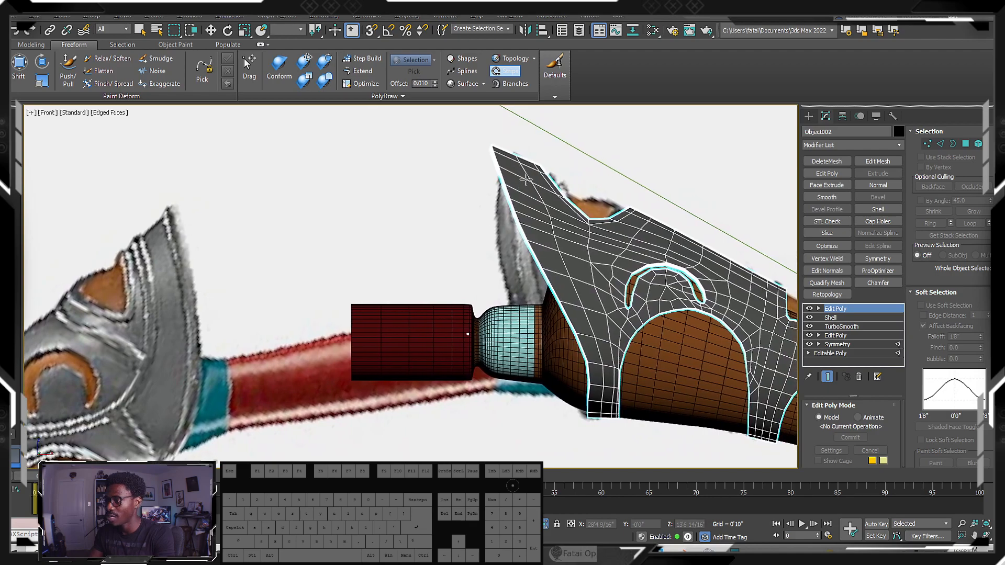
pyautogui.moveTo(517, 158)
pyautogui.mouseDown()
pyautogui.moveTo(586, 306)
pyautogui.moveTo(616, 316)
pyautogui.moveTo(719, 304)
pyautogui.mouseUp()
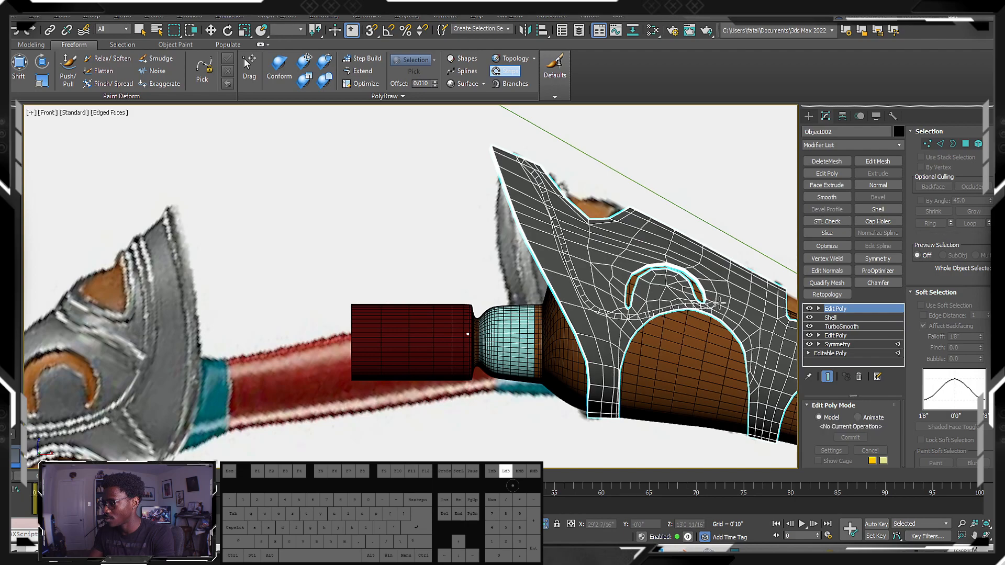
# - Draw a second strip from beside the upper notch, curving down between the crescent cutout and the first strip
pyautogui.moveTo(35, 313); pyautogui.dragTo(169, 283, button='middle')
pyautogui.scroll(-3, 170, 282)
pyautogui.keyDown('alt'); pyautogui.moveTo(671, 287); pyautogui.dragTo(592, 257, button='middle'); pyautogui.keyUp('alt')
pyautogui.scroll(3, 633, 220)
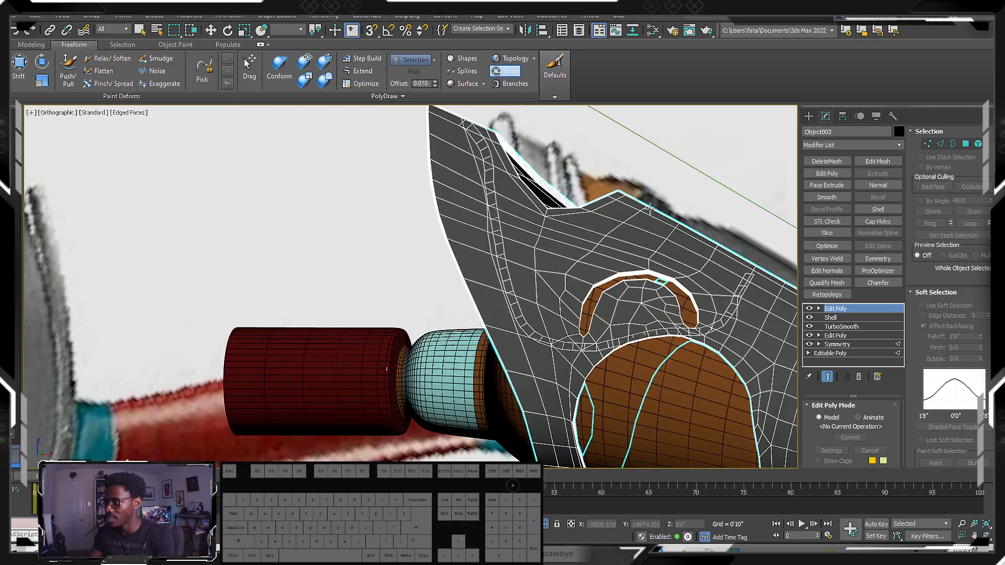
pyautogui.moveTo(588, 248)
pyautogui.keyDown('alt'); pyautogui.mouseDown(button='middle')
pyautogui.moveTo(571, 257)
pyautogui.moveTo(623, 224)
pyautogui.moveTo(556, 242)
pyautogui.moveTo(634, 225)
pyautogui.moveTo(610, 229)
pyautogui.moveTo(620, 242)
pyautogui.mouseUp(button='middle'); pyautogui.keyUp('alt')
pyautogui.press('F3')
pyautogui.press('F3')
pyautogui.moveTo(621, 243); pyautogui.dragTo(547, 282)
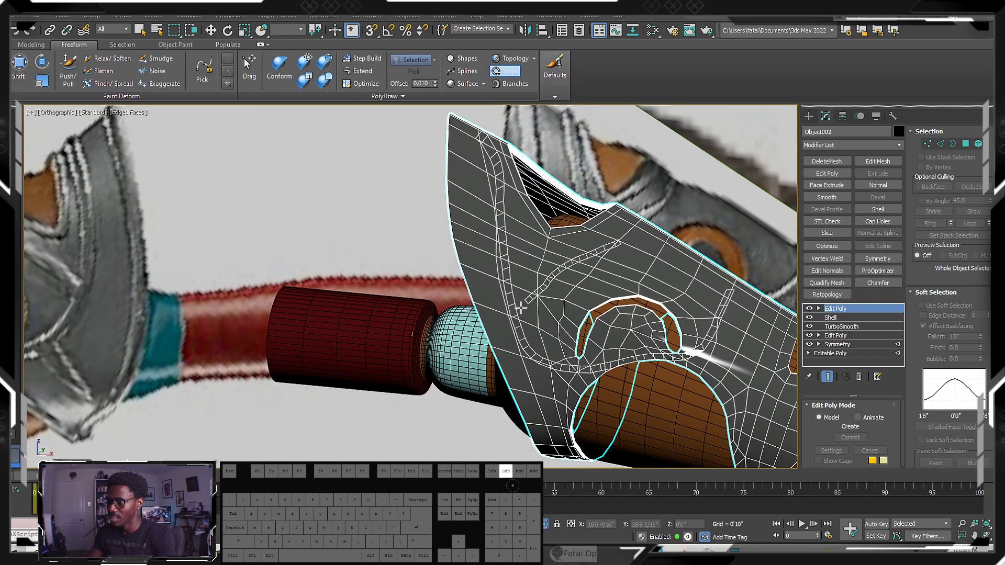
pyautogui.keyDown('alt'); pyautogui.moveTo(545, 287); pyautogui.dragTo(548, 268, button='middle'); pyautogui.keyUp('alt')
pyautogui.keyDown('alt'); pyautogui.moveTo(533, 280); pyautogui.dragTo(622, 232, button='middle'); pyautogui.keyUp('alt')
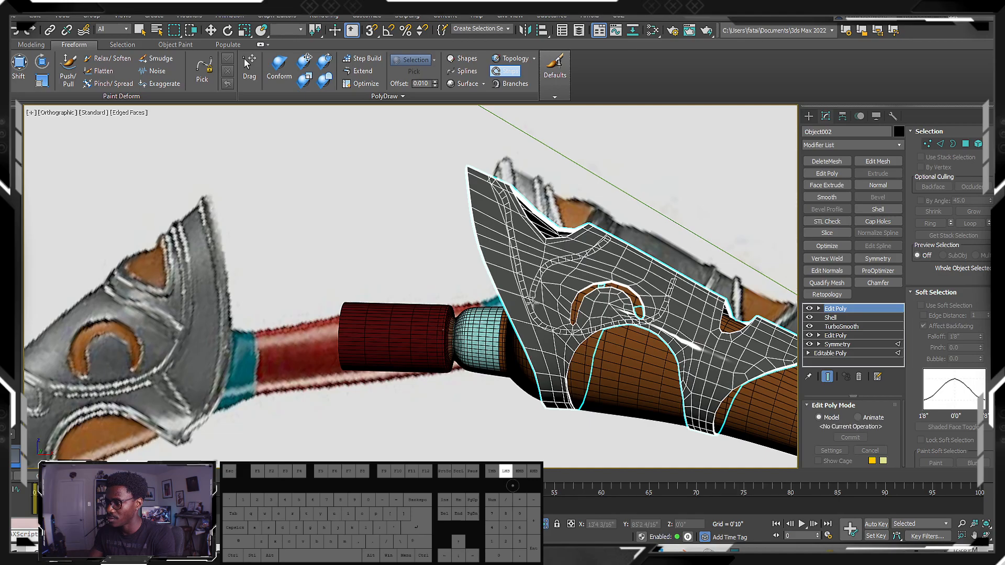
# - Try the PolyDraw Branches tool on the armor plate and undo the extruded branches
pyautogui.keyDown('alt'); pyautogui.moveTo(565, 294); pyautogui.dragTo(670, 250, button='middle'); pyautogui.keyUp('alt')
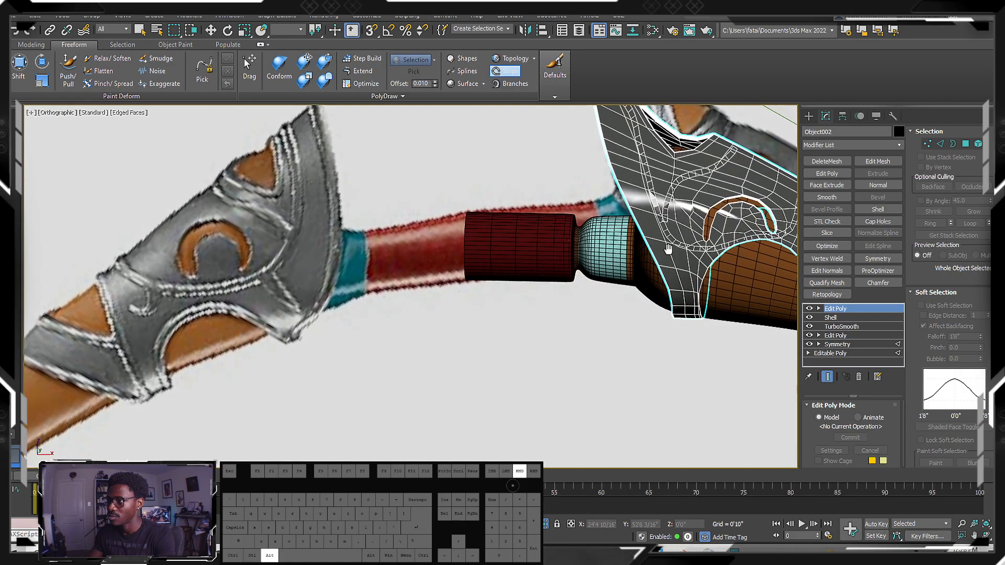
pyautogui.click(519, 86)
pyautogui.moveTo(681, 249); pyautogui.dragTo(674, 279)
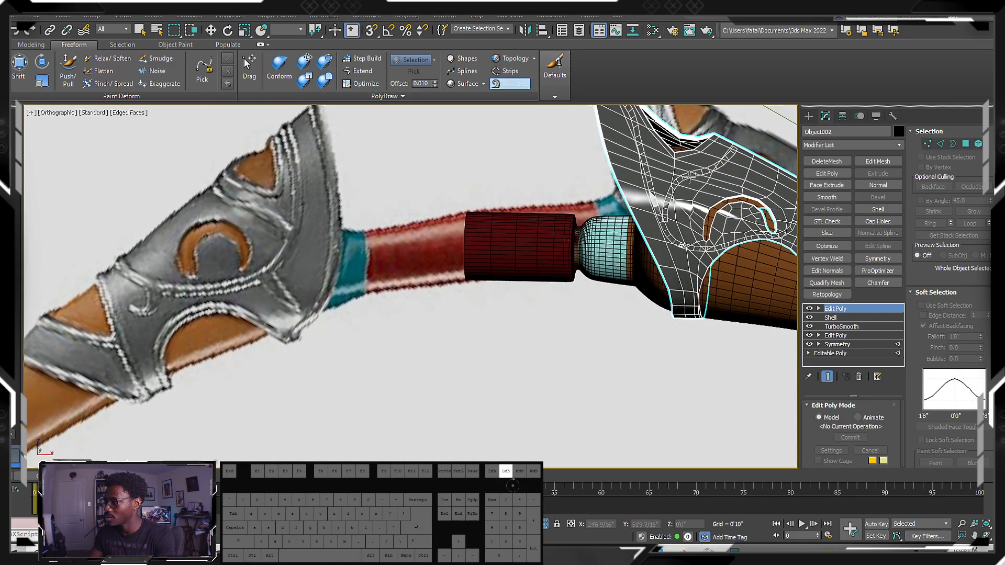
pyautogui.keyDown('alt'); pyautogui.moveTo(664, 217); pyautogui.dragTo(475, 252, button='middle'); pyautogui.keyUp('alt')
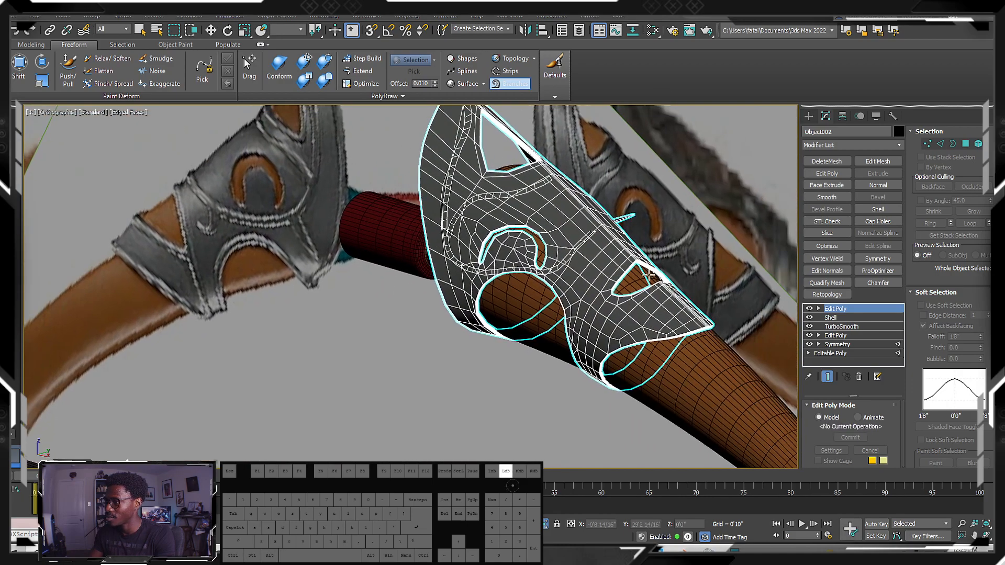
pyautogui.keyDown('alt'); pyautogui.moveTo(702, 313); pyautogui.dragTo(657, 254, button='middle'); pyautogui.keyUp('alt')
pyautogui.hotkey('ctrl', 'z')
pyautogui.moveTo(575, 216)
pyautogui.mouseDown()
pyautogui.moveTo(675, 157)
pyautogui.moveTo(639, 160)
pyautogui.mouseUp()
pyautogui.moveTo(638, 160)
pyautogui.keyDown('alt'); pyautogui.mouseDown(button='middle')
pyautogui.moveTo(558, 285)
pyautogui.moveTo(572, 292)
pyautogui.moveTo(623, 229)
pyautogui.moveTo(604, 218)
pyautogui.moveTo(523, 265)
pyautogui.moveTo(529, 244)
pyautogui.moveTo(545, 245)
pyautogui.mouseUp(button='middle'); pyautogui.keyUp('alt')
pyautogui.hotkey('ctrl', 'z')
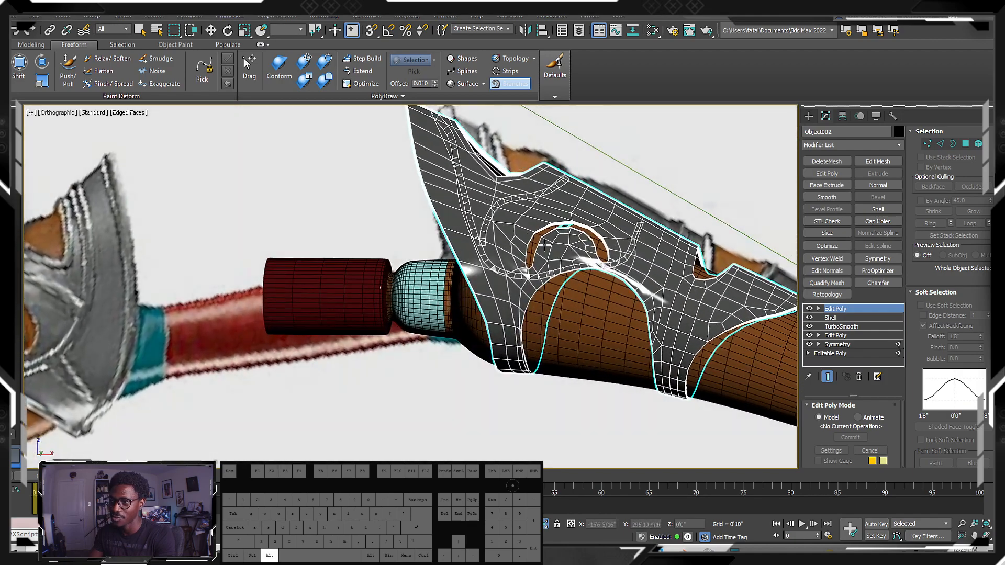
# - Try drawing freehand curves above the crescent cutout with the PolyDraw Splines tool and undo them
pyautogui.click(463, 72)
pyautogui.keyDown('alt'); pyautogui.moveTo(508, 170); pyautogui.dragTo(512, 223, button='middle'); pyautogui.keyUp('alt')
pyautogui.moveTo(545, 240); pyautogui.dragTo(547, 238)
pyautogui.scroll(3, 591, 220)
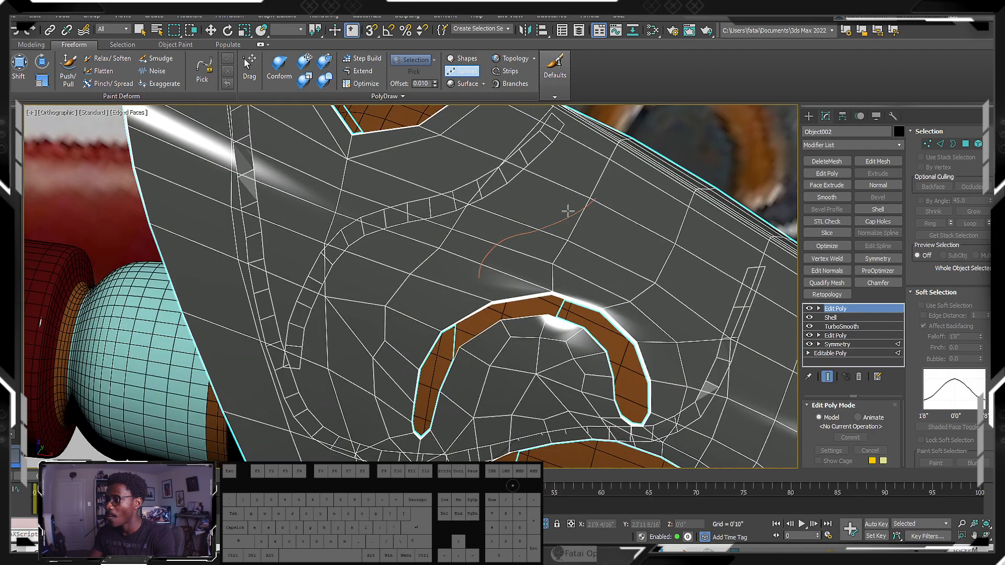
pyautogui.keyDown('alt'); pyautogui.moveTo(590, 220); pyautogui.dragTo(576, 180, button='middle'); pyautogui.keyUp('alt')
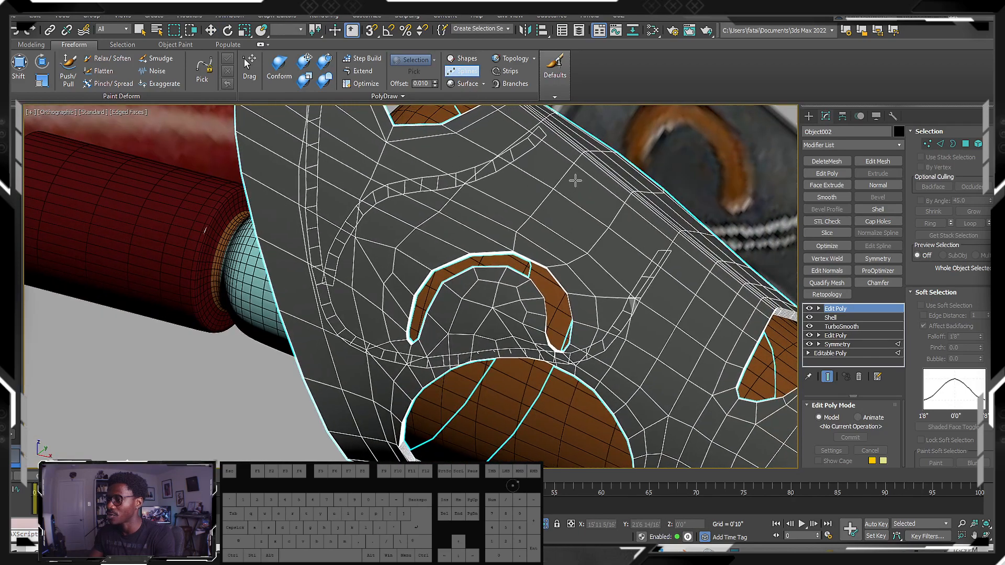
pyautogui.moveTo(594, 191)
pyautogui.mouseDown()
pyautogui.moveTo(532, 232)
pyautogui.moveTo(599, 243)
pyautogui.mouseUp()
pyautogui.keyDown('alt'); pyautogui.moveTo(558, 221); pyautogui.dragTo(598, 208, button='middle'); pyautogui.keyUp('alt')
pyautogui.moveTo(618, 198); pyautogui.dragTo(587, 248)
pyautogui.hotkey('ctrl', 'z')
pyautogui.press('w')
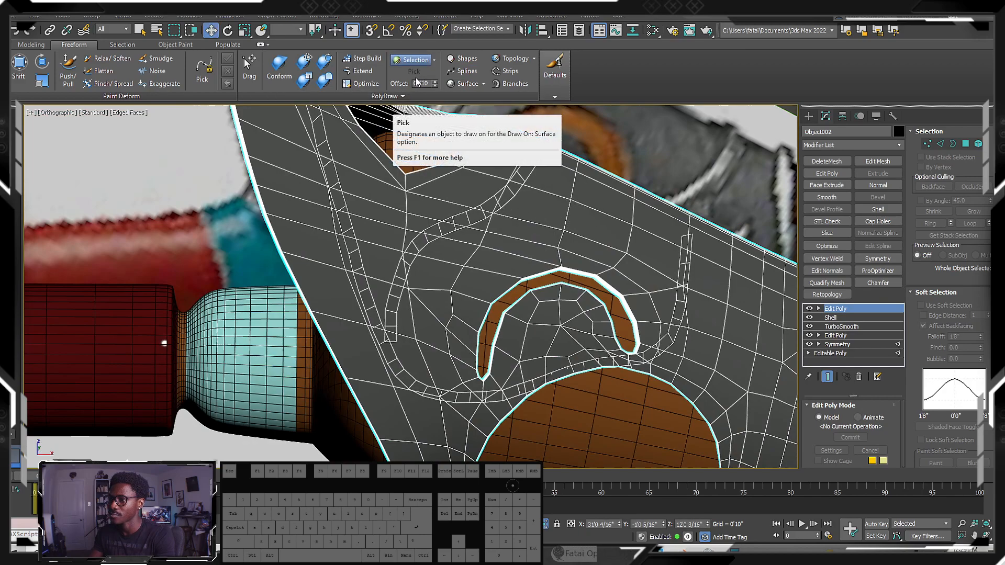
# - Switch PolyDraw back to the Strips tool for the armor plate
pyautogui.moveTo(537, 192); pyautogui.dragTo(526, 228, button='middle')
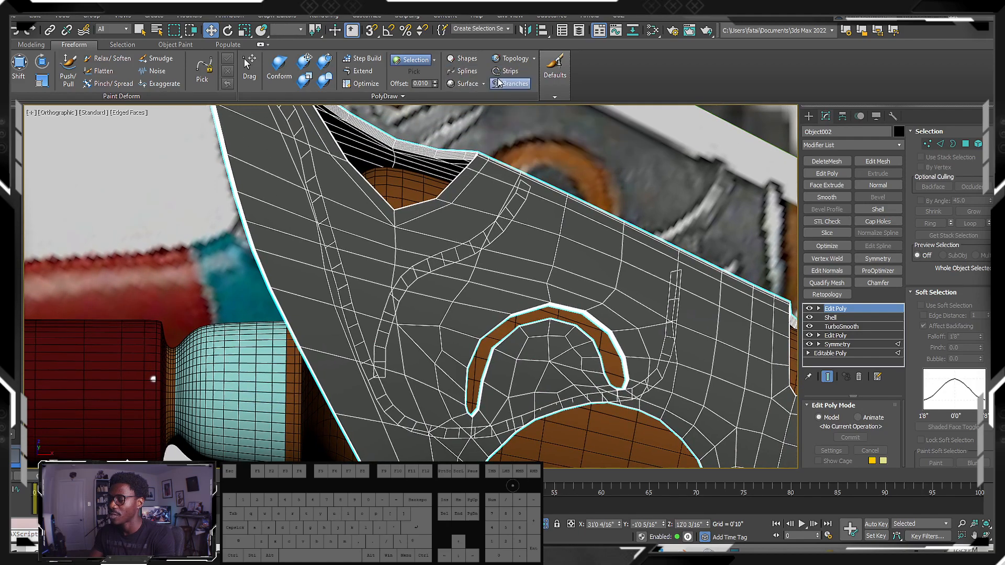
pyautogui.click(485, 84)
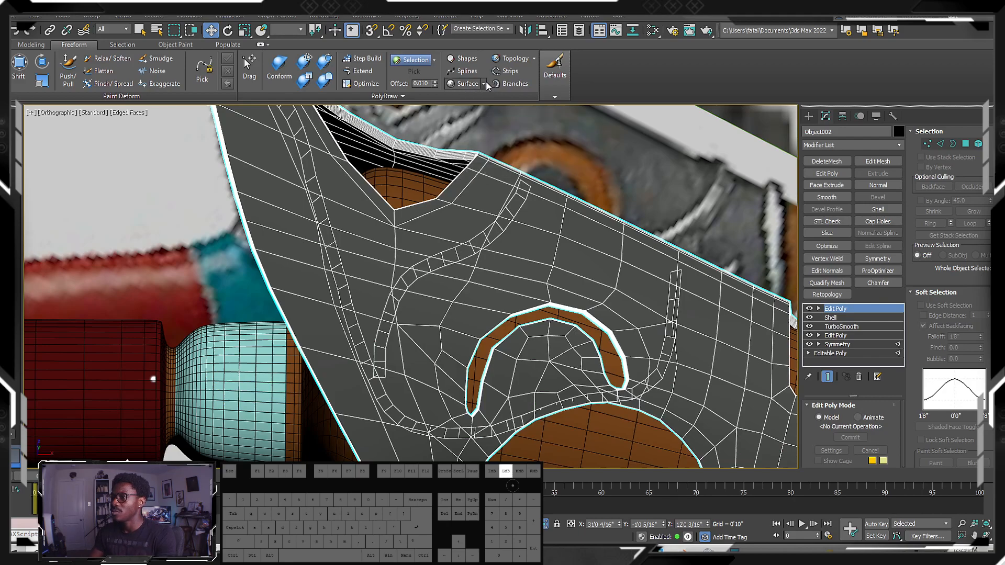
pyautogui.keyDown('alt'); pyautogui.moveTo(494, 296); pyautogui.dragTo(518, 264, button='middle'); pyautogui.keyUp('alt')
pyautogui.click(500, 72)
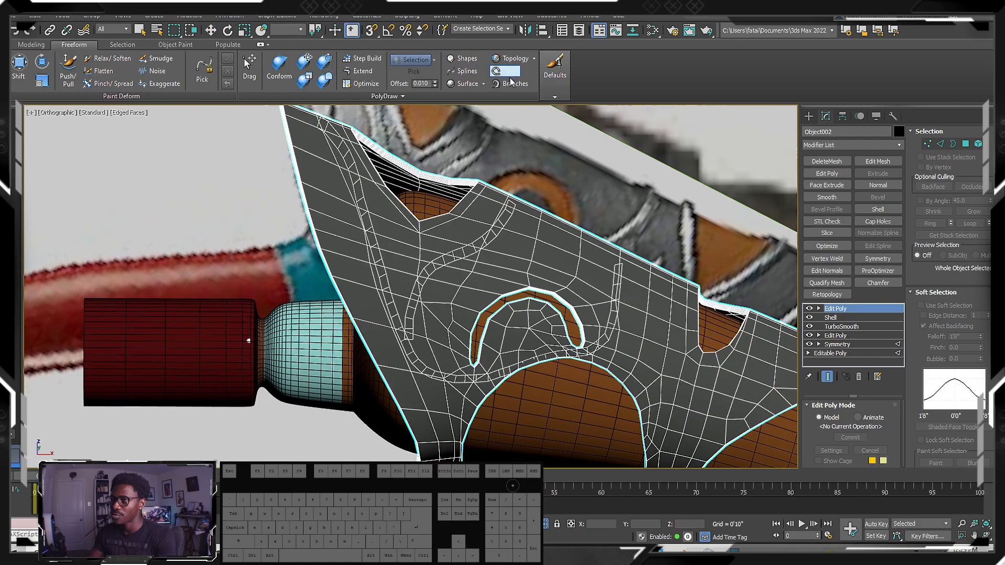
pyautogui.keyDown('alt'); pyautogui.moveTo(566, 272); pyautogui.dragTo(563, 238, button='middle'); pyautogui.keyUp('alt')
pyautogui.moveTo(458, 279); pyautogui.dragTo(476, 319, button='middle')
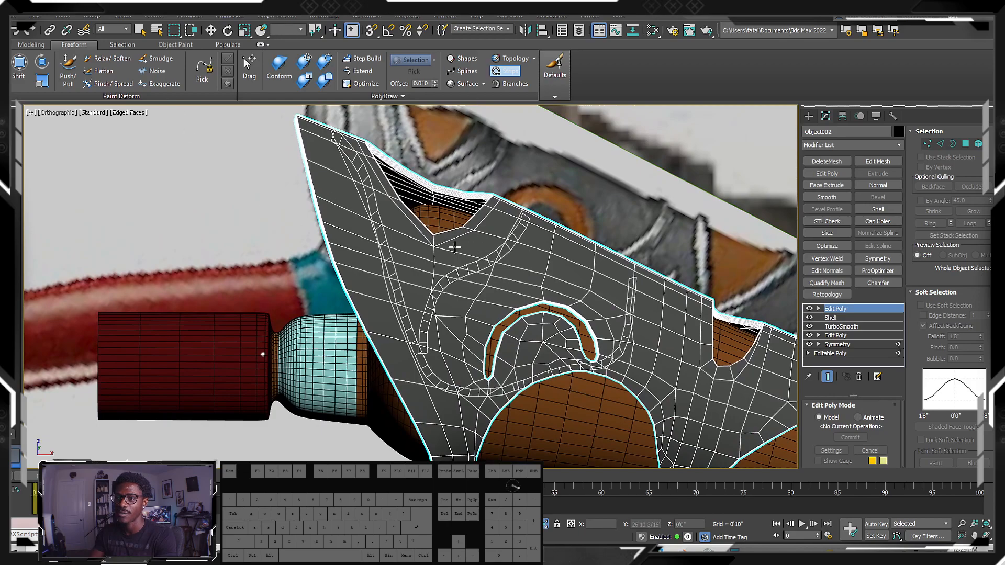
# - Examine the drawn strips against the plate's mesh in wireframe and shaded display, including the strip end near the upper notch
pyautogui.moveTo(518, 276); pyautogui.dragTo(327, 251, button='middle')
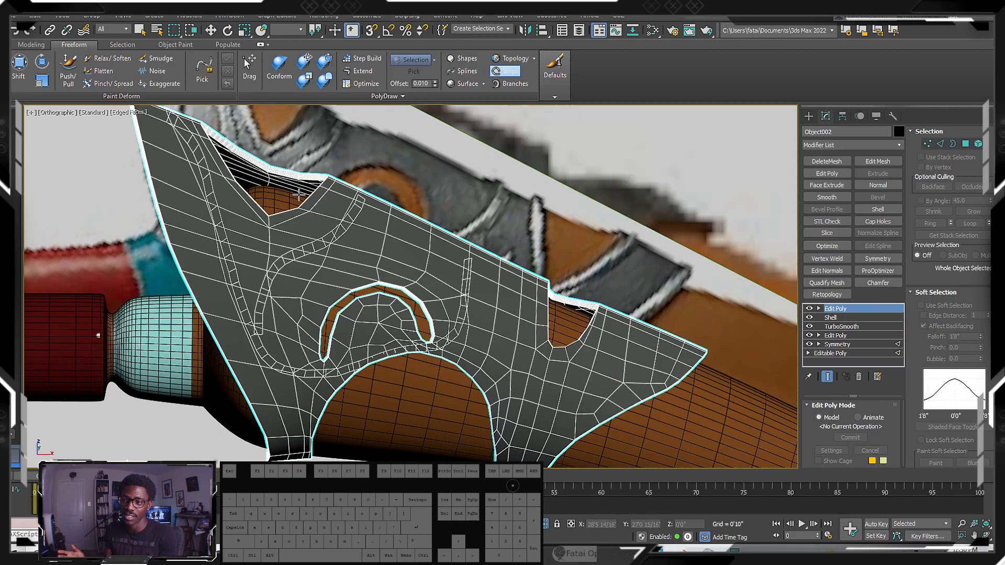
pyautogui.scroll(5, 123, 297)
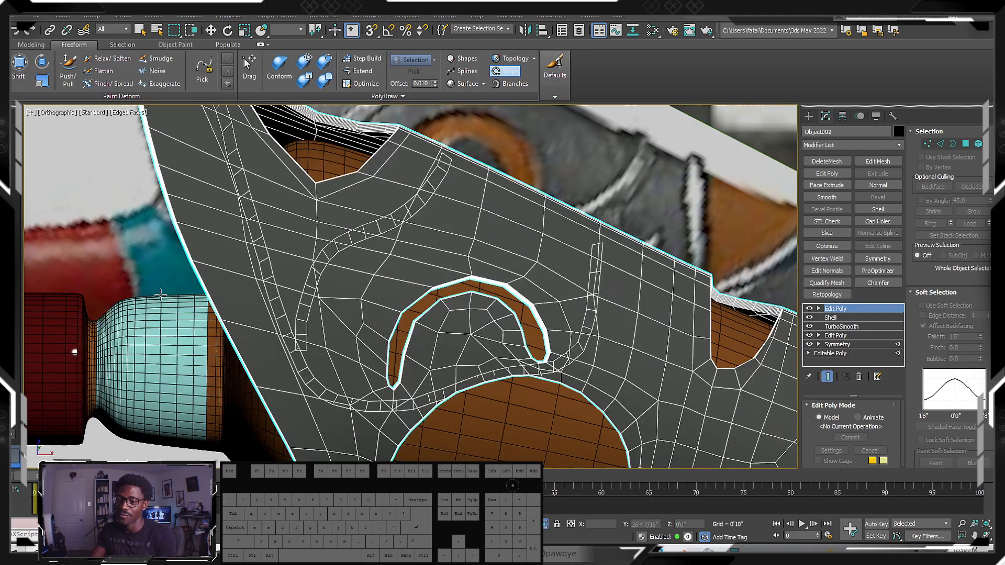
pyautogui.press('F3')
pyautogui.press('F3')
pyautogui.press('F3')
pyautogui.scroll(-5, 232, 263)
pyautogui.press('F3')
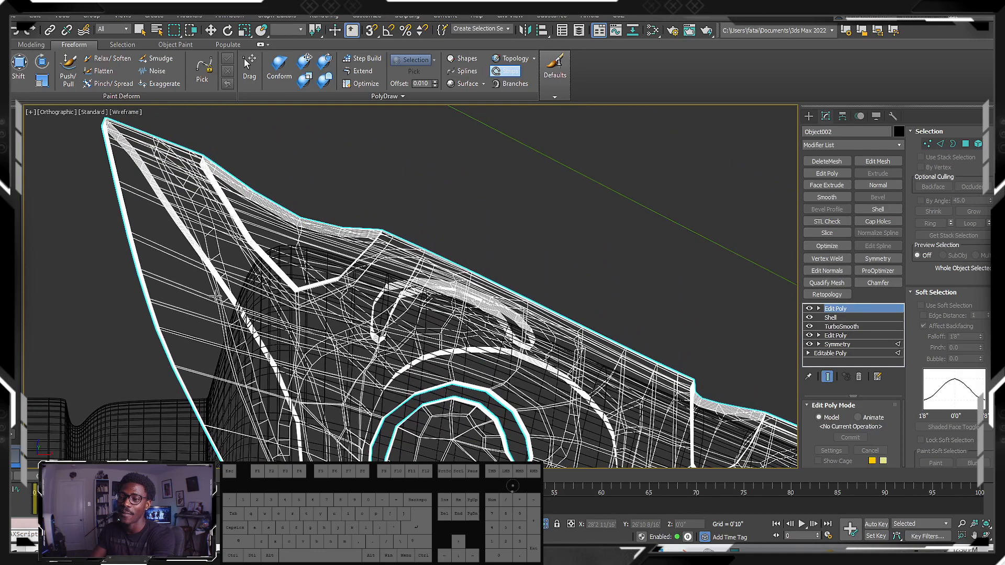
pyautogui.moveTo(229, 265); pyautogui.dragTo(228, 268, button='middle')
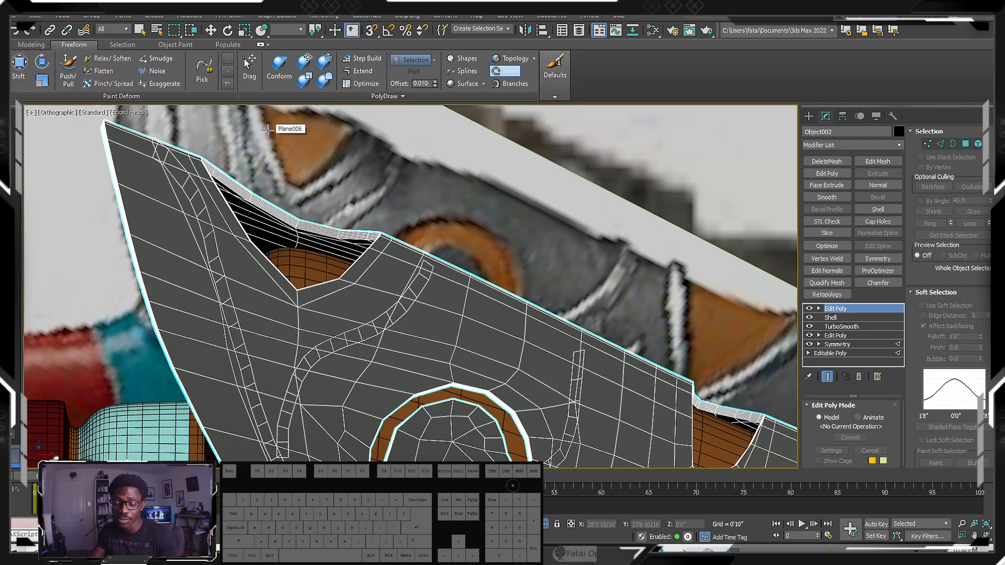
pyautogui.keyDown('alt'); pyautogui.moveTo(304, 325); pyautogui.dragTo(243, 283, button='middle'); pyautogui.keyUp('alt')
pyautogui.scroll(3, 290, 240)
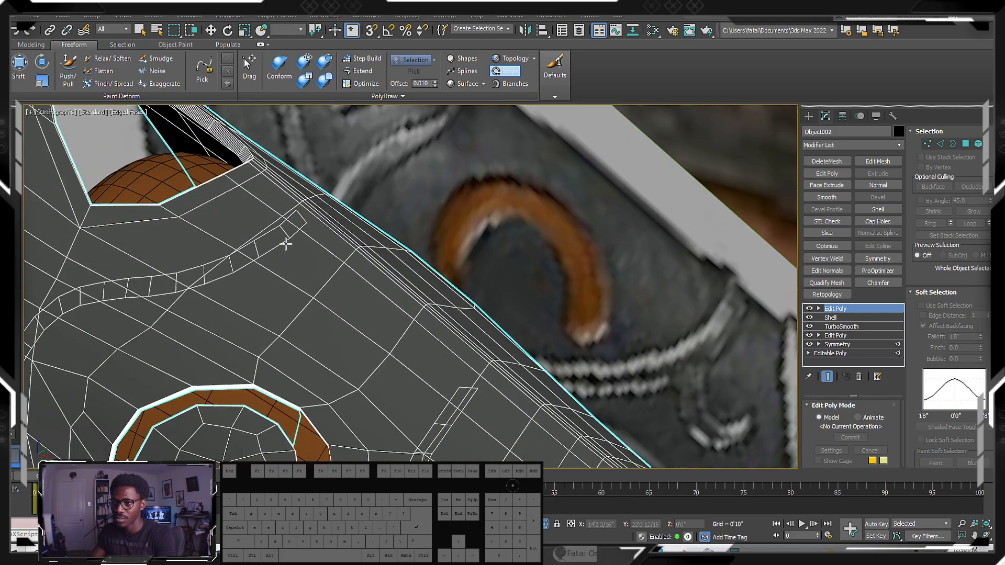
pyautogui.scroll(3, 283, 234)
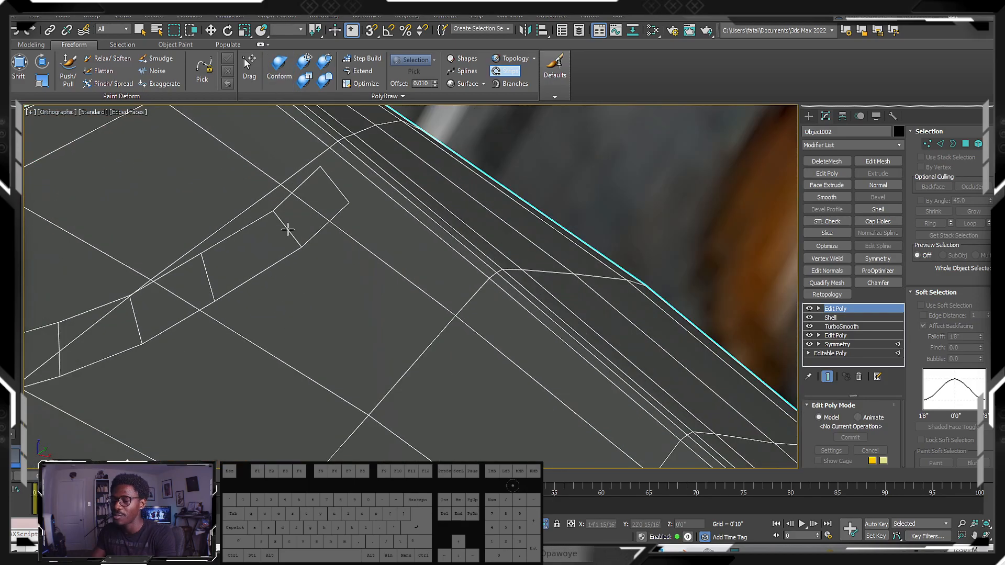
# - Switch to the PolyDraw Extend tool, try extending the strip end near the plate's upper edge, and undo the extension
pyautogui.scroll(-3, 288, 230)
pyautogui.keyDown('alt'); pyautogui.moveTo(288, 233); pyautogui.dragTo(312, 224, button='middle'); pyautogui.keyUp('alt')
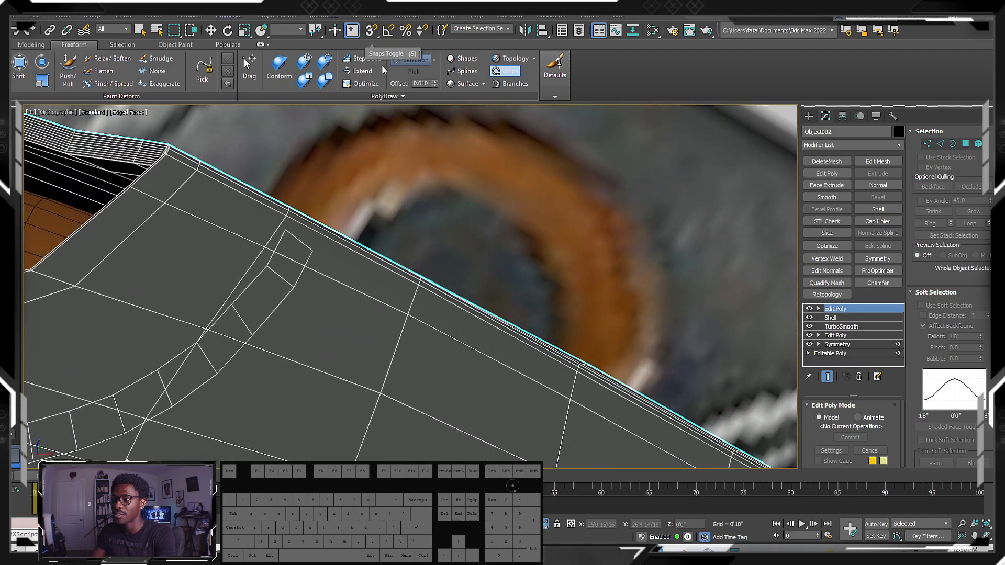
pyautogui.click(357, 75)
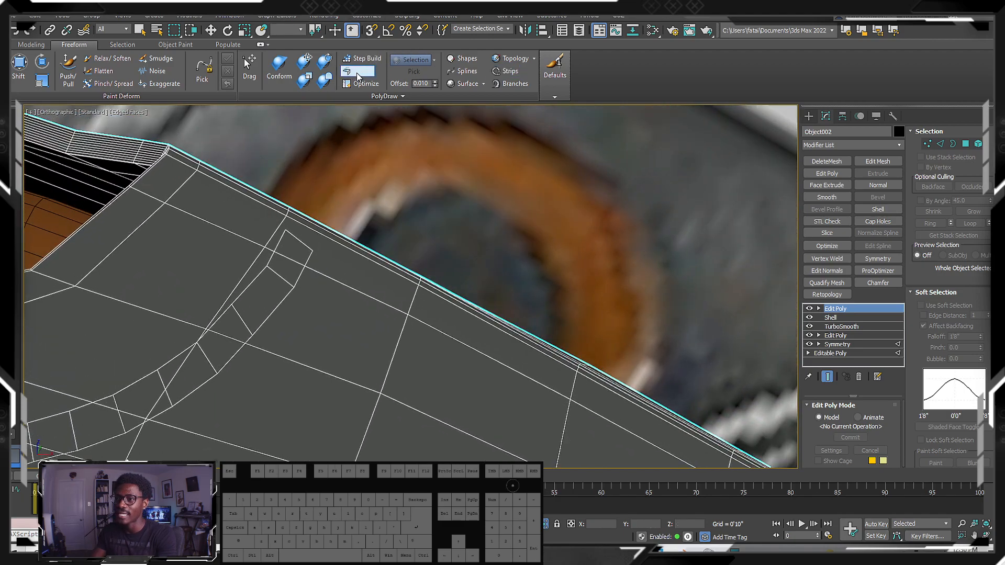
pyautogui.keyDown('shift'); pyautogui.moveTo(300, 275); pyautogui.dragTo(509, 408); pyautogui.keyUp('shift')
pyautogui.hotkey('ctrl', 'z')
# - Examine the armor plate and its drawn strips from several angles against the reference artwork
pyautogui.scroll(-4, 510, 409)
pyautogui.moveTo(509, 408); pyautogui.dragTo(256, 301, button='middle')
pyautogui.scroll(3, 248, 310)
pyautogui.scroll(-6, 432, 307)
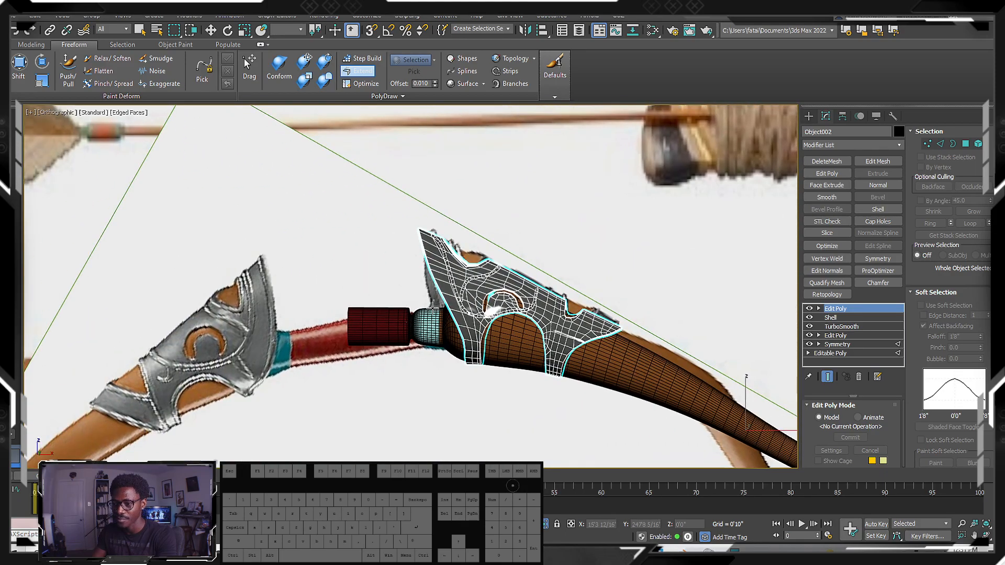
pyautogui.scroll(2, 472, 330)
pyautogui.keyDown('alt'); pyautogui.moveTo(497, 327); pyautogui.dragTo(181, 323, button='middle'); pyautogui.keyUp('alt')
pyautogui.scroll(2, 494, 303)
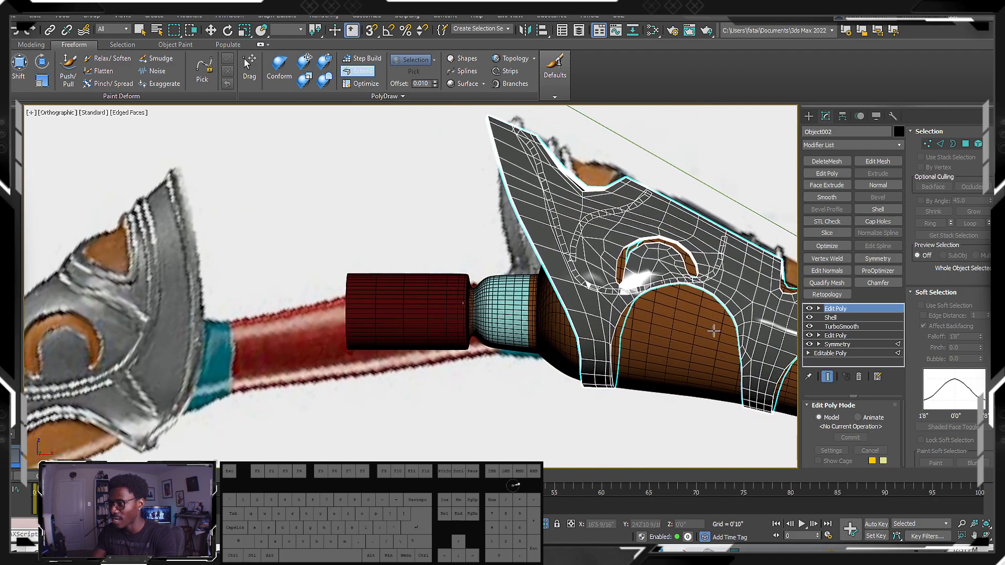
pyautogui.scroll(3, 724, 334)
pyautogui.moveTo(427, 273)
pyautogui.mouseDown(button='middle')
pyautogui.moveTo(415, 289)
pyautogui.moveTo(443, 284)
pyautogui.mouseUp(button='middle')
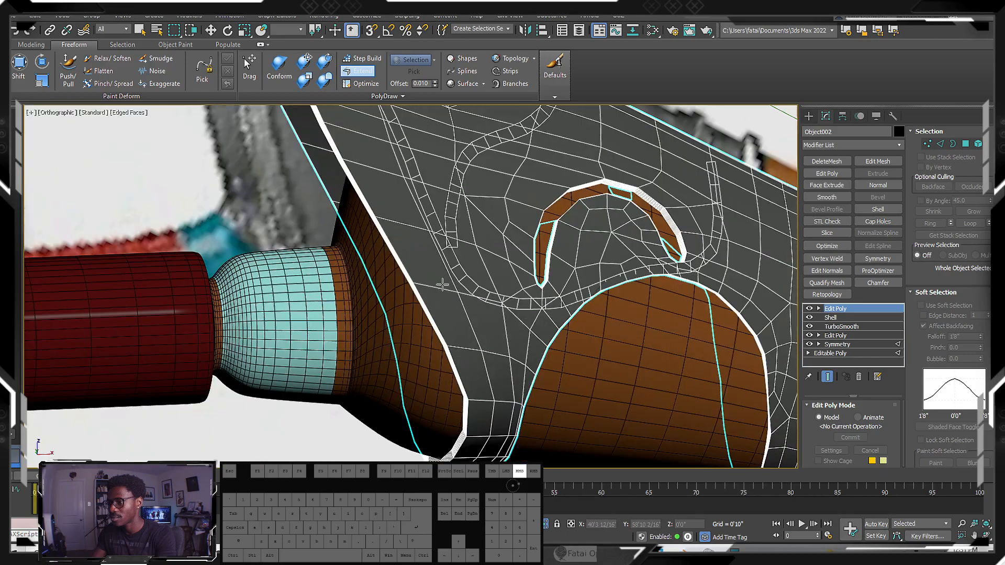
pyautogui.scroll(-4, 442, 284)
pyautogui.keyDown('alt'); pyautogui.moveTo(361, 285); pyautogui.dragTo(388, 284, button='middle'); pyautogui.keyUp('alt')
pyautogui.scroll(-2, 388, 284)
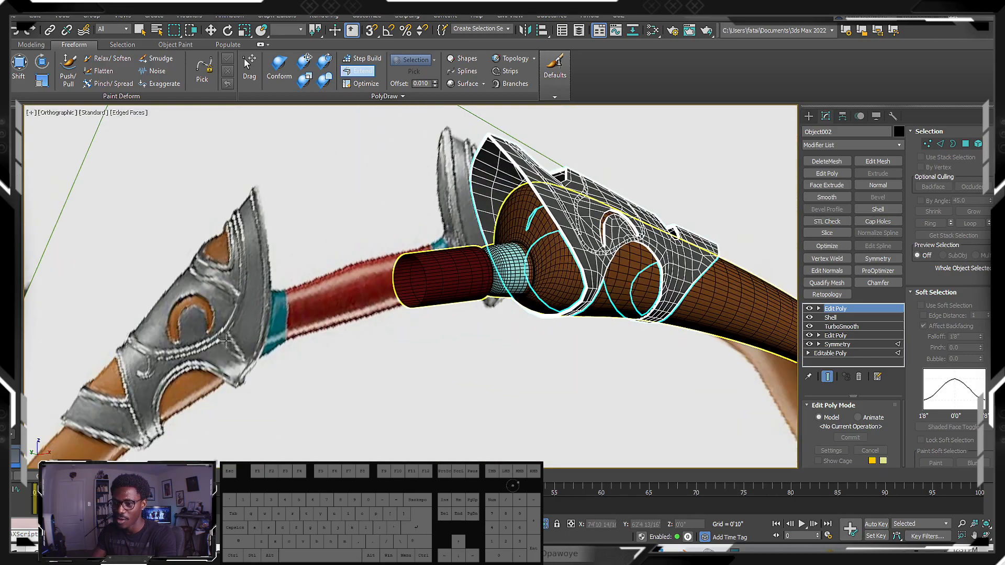
pyautogui.keyDown('alt'); pyautogui.moveTo(268, 341); pyautogui.dragTo(451, 284, button='middle'); pyautogui.keyUp('alt')
pyautogui.keyDown('alt'); pyautogui.moveTo(494, 252); pyautogui.dragTo(628, 235, button='middle'); pyautogui.keyUp('alt')
# - Try extending a side branch from the curved strip to the right of the crescent cutout, and undo it
pyautogui.scroll(3, 607, 235)
pyautogui.scroll(3, 607, 237)
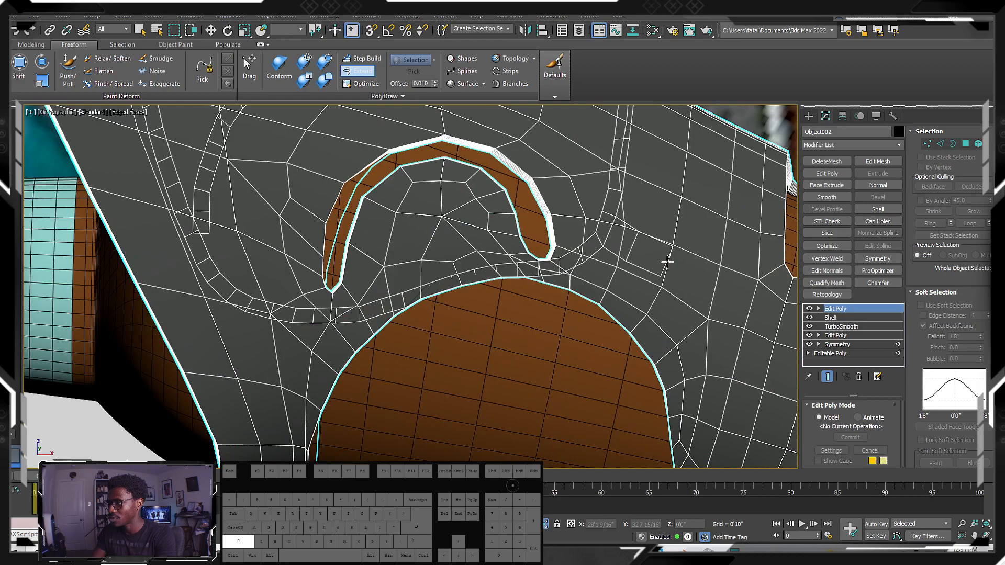
pyautogui.moveTo(668, 261)
pyautogui.keyDown('shift'); pyautogui.mouseDown()
pyautogui.moveTo(697, 255)
pyautogui.moveTo(700, 238)
pyautogui.mouseUp(); pyautogui.keyUp('shift')
pyautogui.scroll(-5, 599, 282)
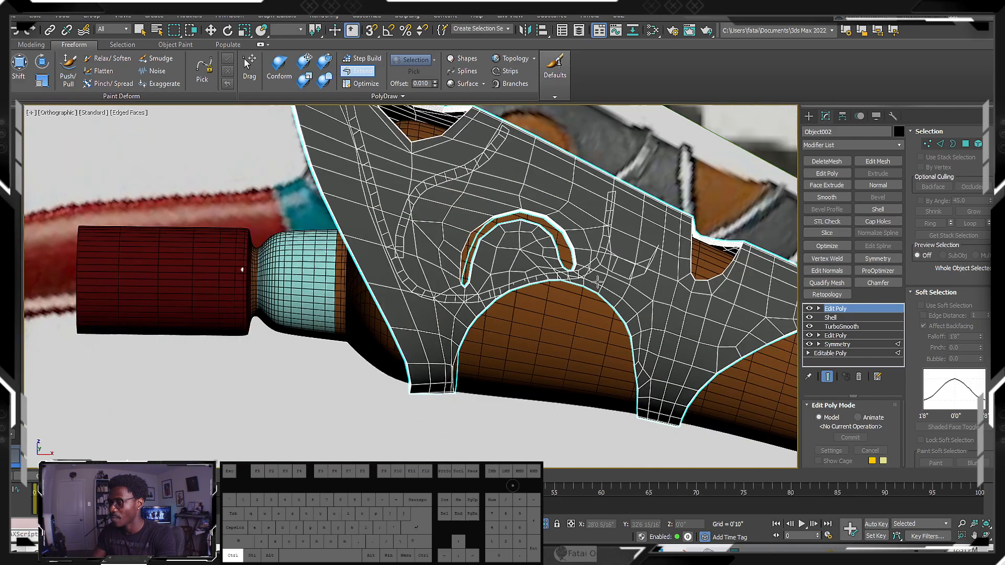
pyautogui.scroll(-5, 502, 279)
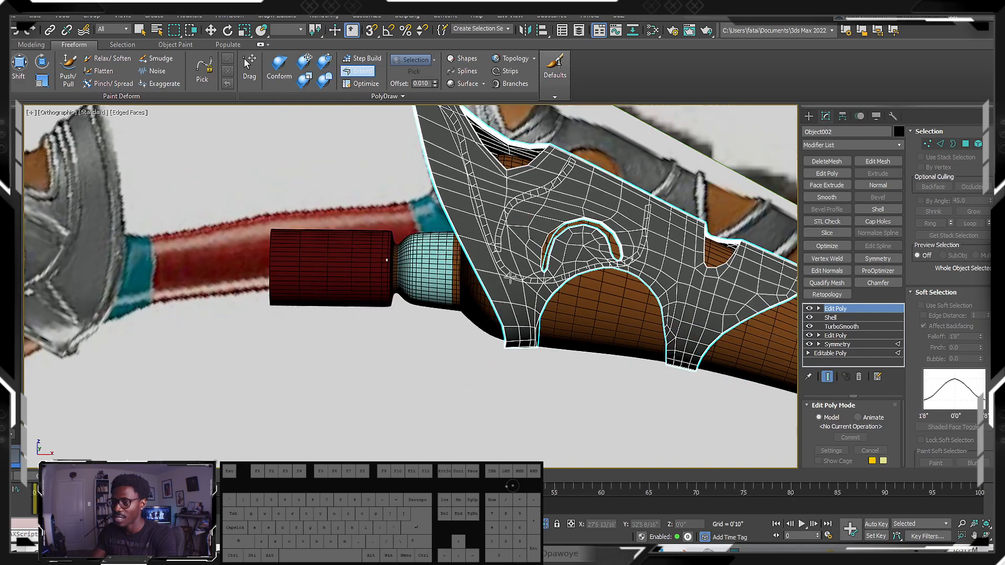
# - Try extending a branch straight down from the lower curved strip onto the plate's narrow leg, and undo it
pyautogui.scroll(3, 572, 265)
pyautogui.keyDown('shift'); pyautogui.moveTo(573, 264); pyautogui.dragTo(575, 264); pyautogui.keyUp('shift')
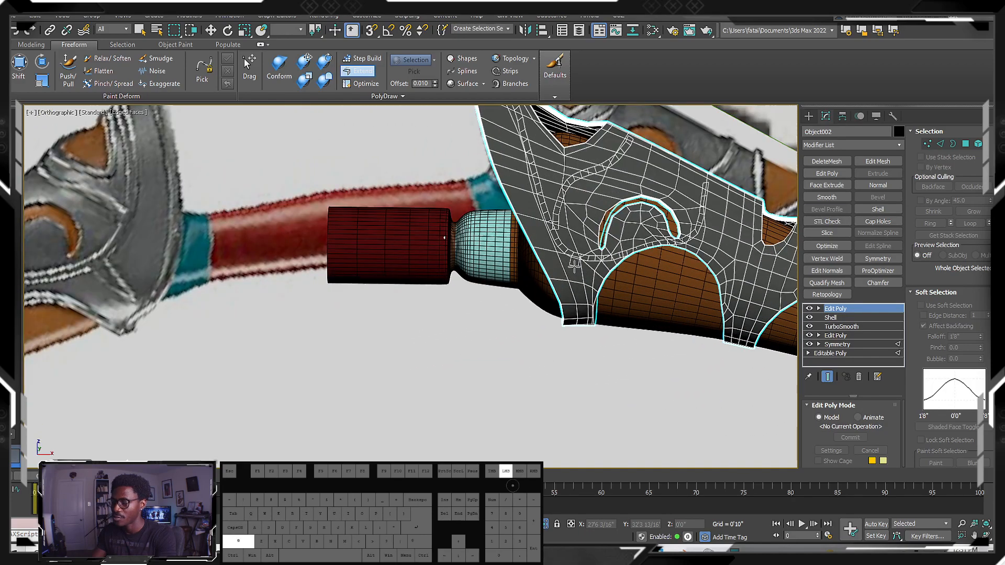
pyautogui.scroll(5, 574, 265)
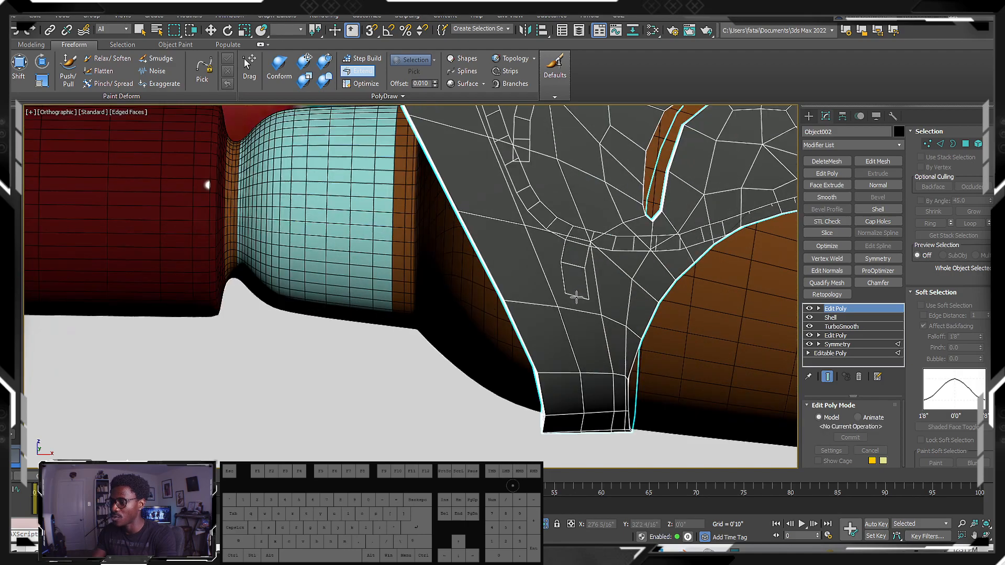
pyautogui.scroll(-5, 576, 296)
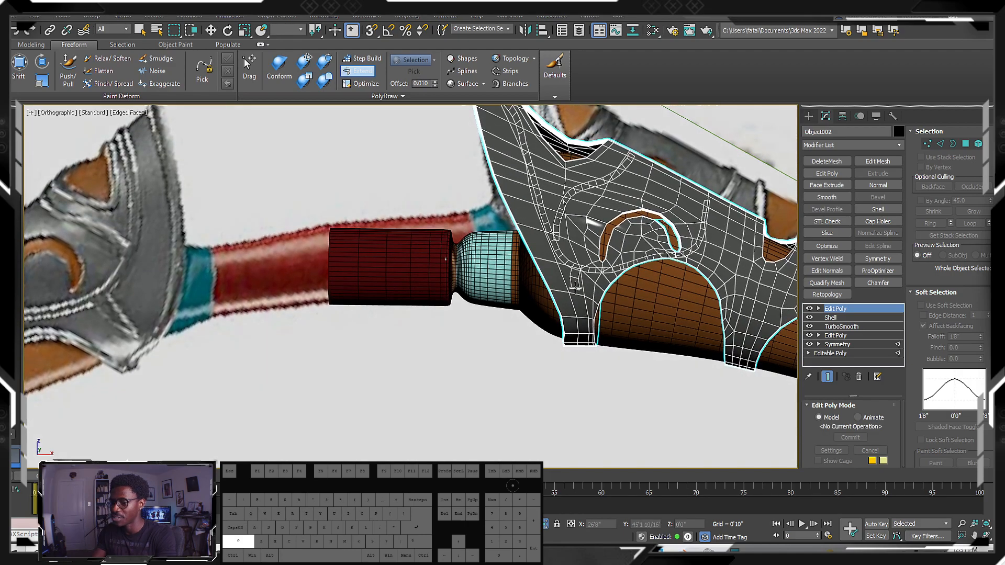
pyautogui.keyDown('shift'); pyautogui.moveTo(575, 291); pyautogui.dragTo(575, 300); pyautogui.keyUp('shift')
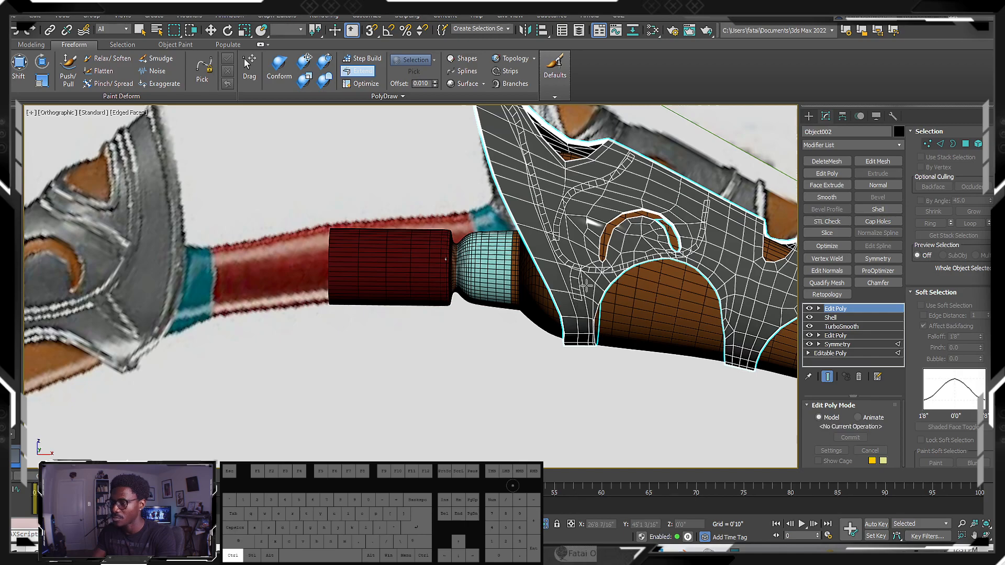
# - Extend a slanted branch of several segments from the lower curved strip toward the plate's outer edge above the narrow leg
pyautogui.scroll(2, 575, 271)
pyautogui.scroll(2, 575, 271)
pyautogui.moveTo(576, 266)
pyautogui.keyDown('shift'); pyautogui.mouseDown()
pyautogui.moveTo(553, 317)
pyautogui.moveTo(565, 308)
pyautogui.moveTo(556, 289)
pyautogui.mouseUp(); pyautogui.keyUp('shift')
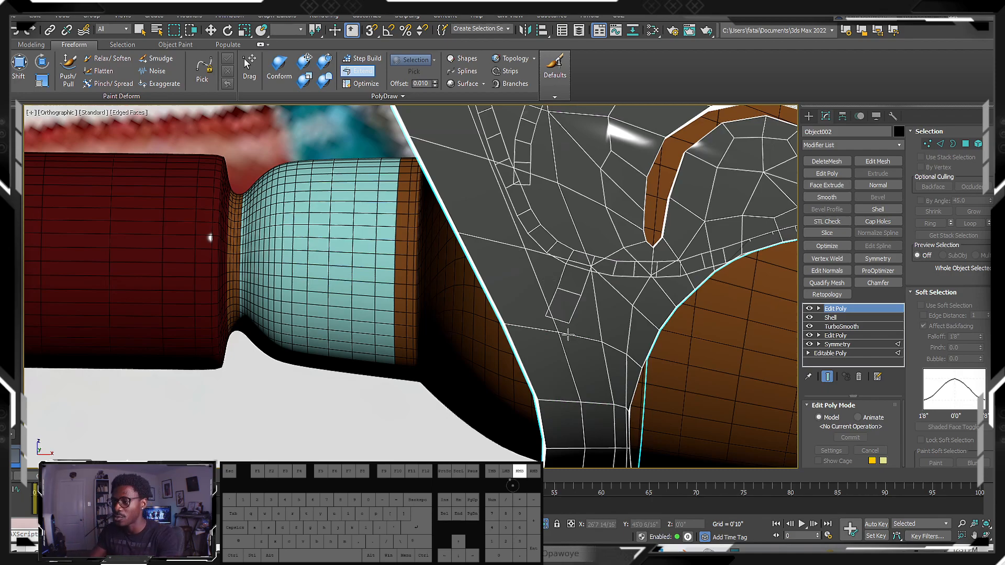
pyautogui.scroll(-3, 576, 240)
pyautogui.scroll(4, 471, 292)
pyautogui.scroll(-1, 427, 307)
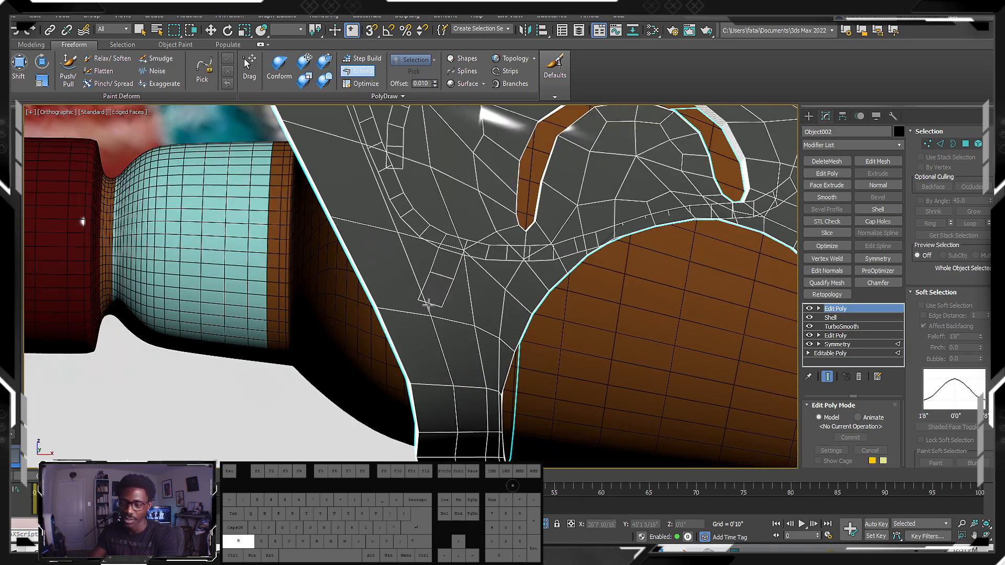
pyautogui.keyDown('shift'); pyautogui.moveTo(428, 304); pyautogui.dragTo(424, 316); pyautogui.keyUp('shift')
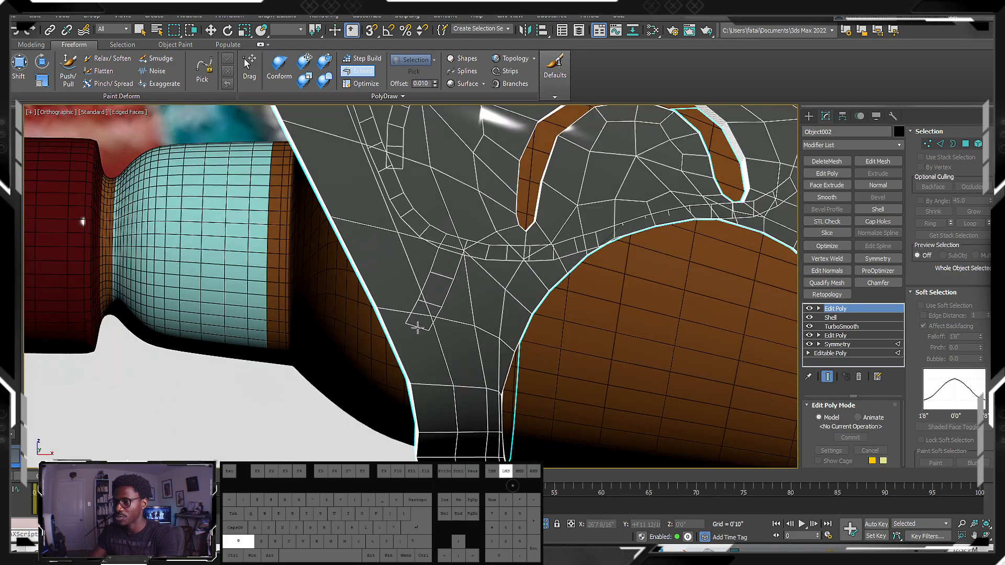
# - Extend the upper ends of the two curved strips on either side of the crescent cutout up to the plate's upper edge
pyautogui.scroll(-4, 418, 327)
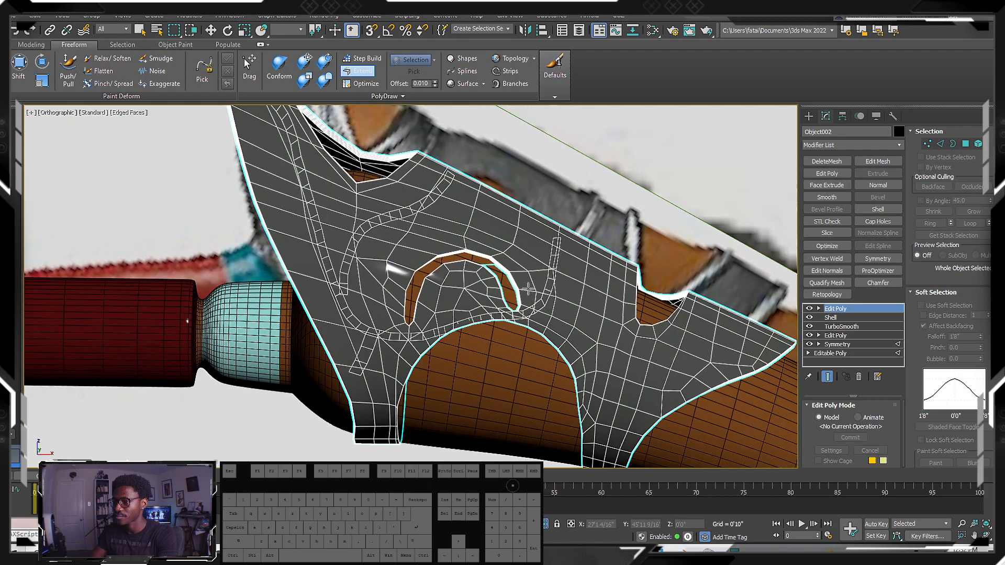
pyautogui.moveTo(583, 280); pyautogui.dragTo(625, 314, button='middle')
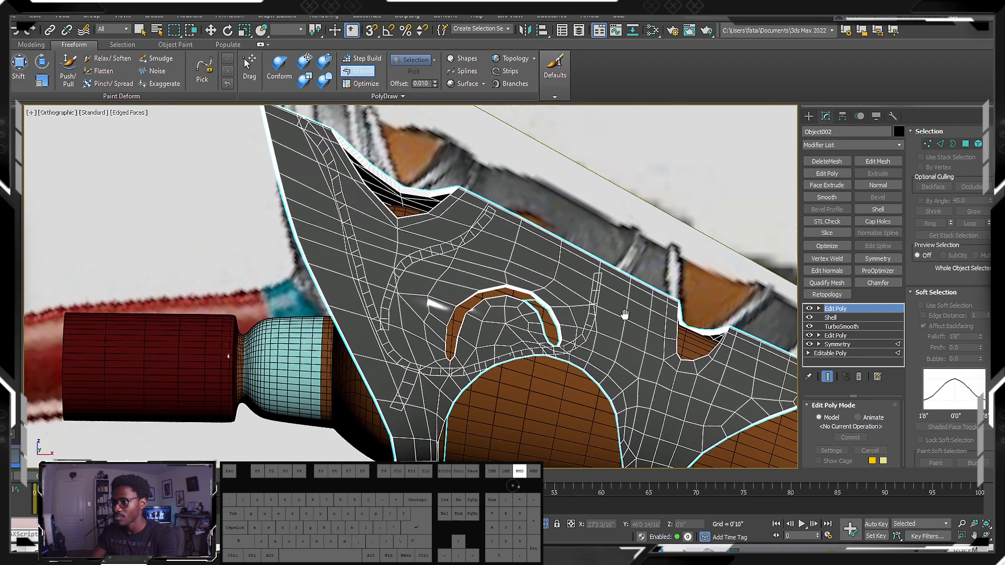
pyautogui.scroll(4, 568, 302)
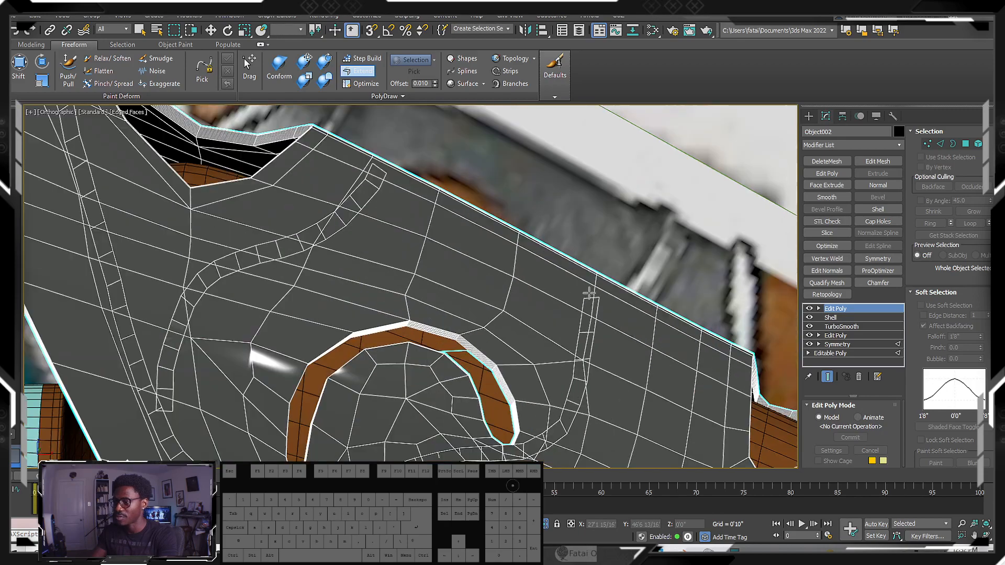
pyautogui.moveTo(591, 298); pyautogui.dragTo(594, 277)
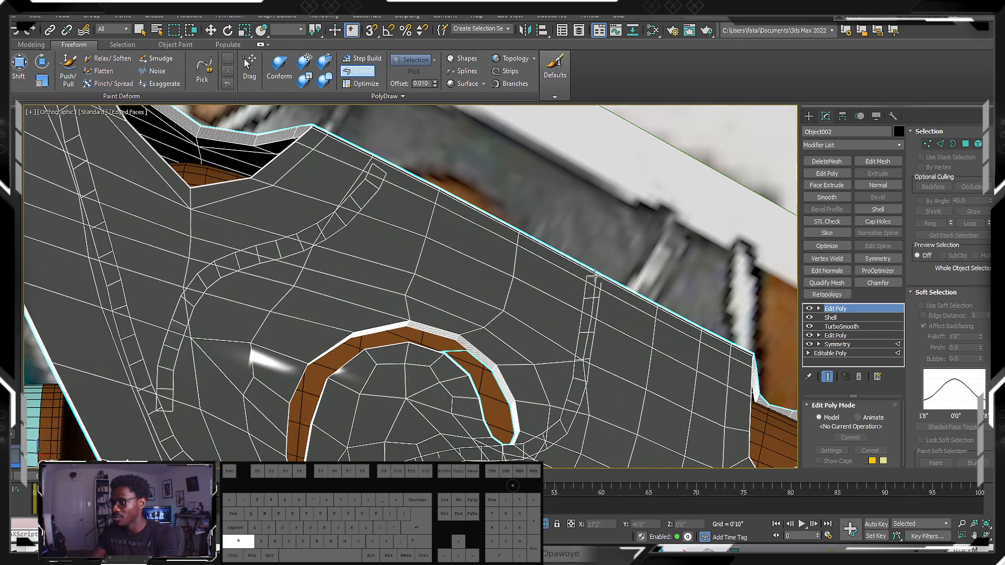
pyautogui.scroll(2, 505, 252)
pyautogui.moveTo(325, 137); pyautogui.dragTo(336, 213, button='middle')
pyautogui.keyDown('shift'); pyautogui.moveTo(337, 211); pyautogui.dragTo(339, 197); pyautogui.keyUp('shift')
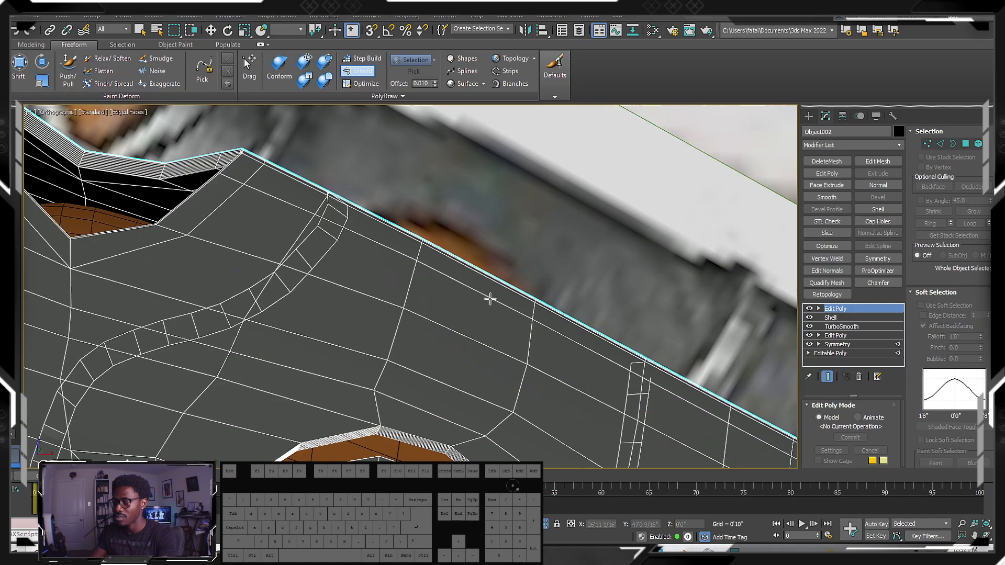
pyautogui.keyDown('shift'); pyautogui.moveTo(638, 364); pyautogui.dragTo(640, 352); pyautogui.keyUp('shift')
# - Check the extended strips against the reference and switch PolyDraw back to the Strips tool
pyautogui.keyDown('alt'); pyautogui.moveTo(640, 352); pyautogui.dragTo(429, 348, button='middle'); pyautogui.keyUp('alt')
pyautogui.scroll(-1, 429, 348)
pyautogui.scroll(2, 531, 343)
pyautogui.moveTo(541, 339); pyautogui.dragTo(418, 352, button='middle')
pyautogui.scroll(-1, 518, 339)
pyautogui.keyDown('alt'); pyautogui.moveTo(528, 411); pyautogui.dragTo(531, 304, button='middle'); pyautogui.keyUp('alt')
pyautogui.scroll(-3, 415, 397)
pyautogui.click(505, 70)
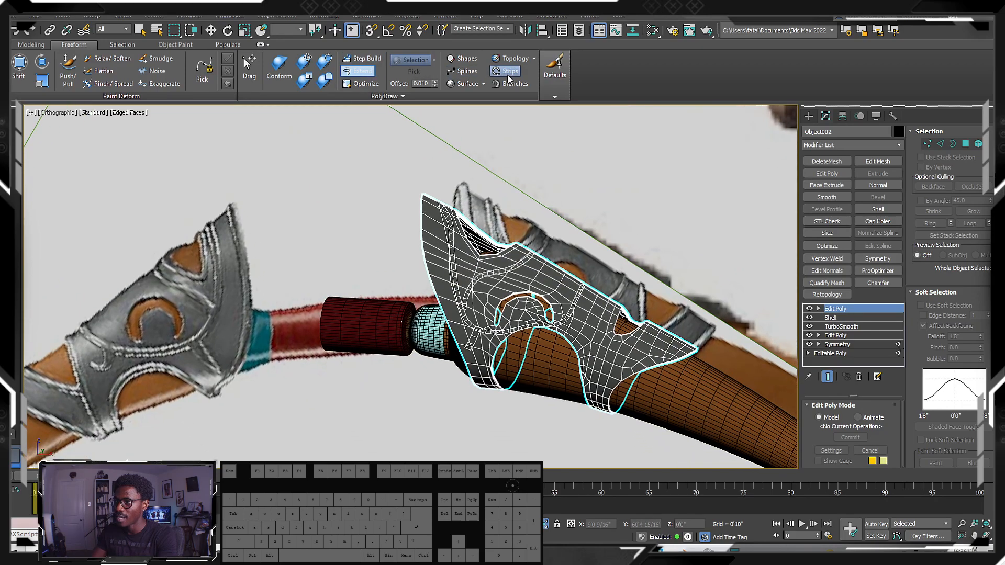
# - Try drawing a strip from the curve beside the crescent cutout toward the plate's pointed end, and undo it
pyautogui.scroll(5, 528, 325)
pyautogui.moveTo(529, 325); pyautogui.dragTo(502, 221, button='middle')
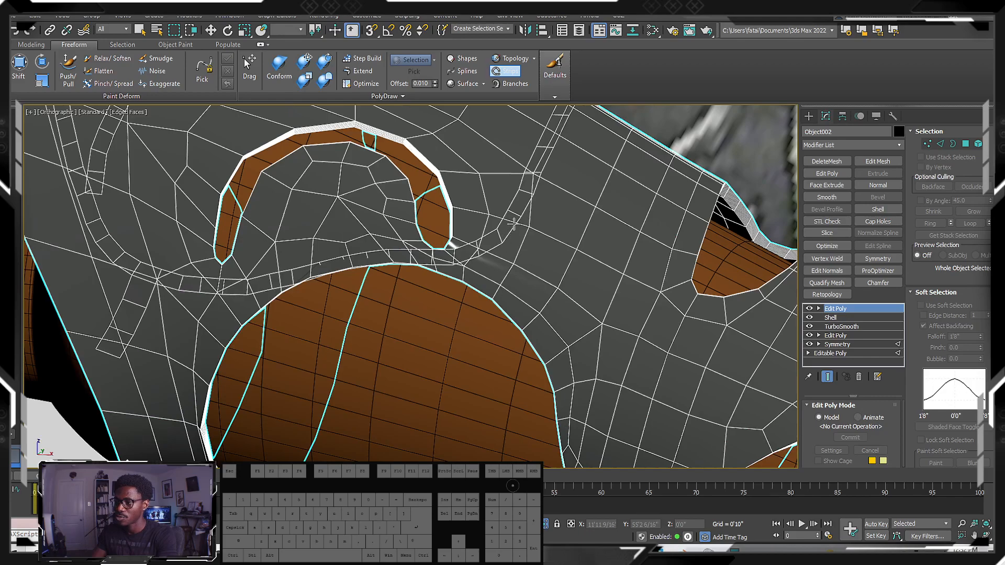
pyautogui.scroll(-6, 340, 235)
pyautogui.moveTo(576, 262); pyautogui.dragTo(552, 260, button='middle')
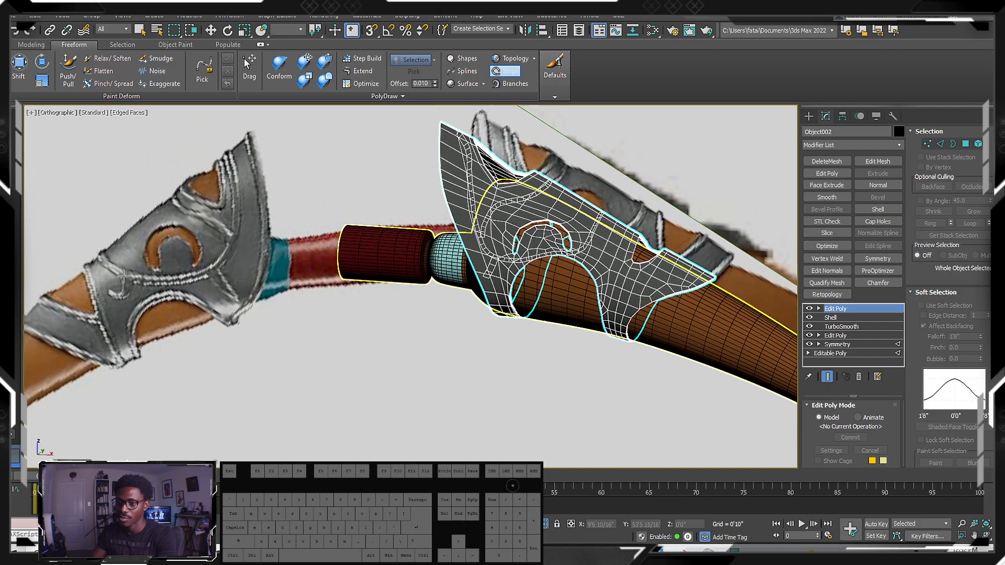
pyautogui.scroll(6, 583, 268)
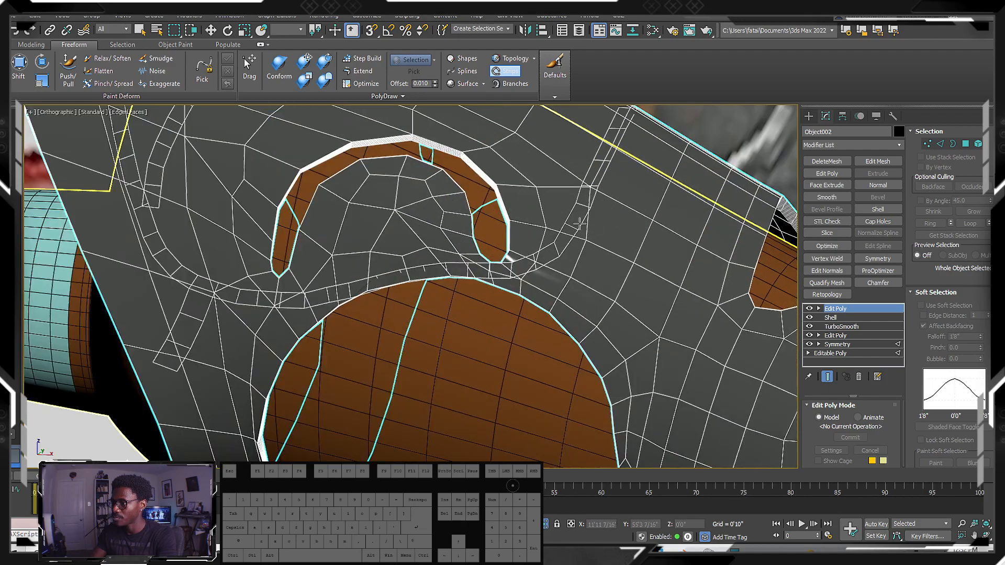
pyautogui.click(581, 223)
pyautogui.moveTo(649, 260)
pyautogui.mouseDown()
pyautogui.moveTo(670, 250)
pyautogui.moveTo(669, 305)
pyautogui.moveTo(712, 286)
pyautogui.mouseUp()
pyautogui.hotkey('ctrl', 'z')
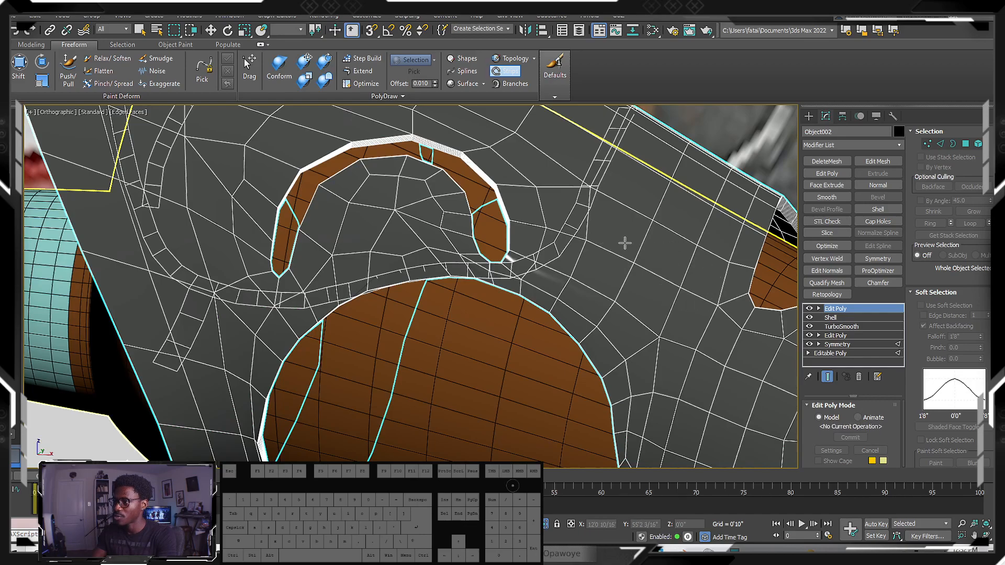
# - Try drawing the strip across the plate toward its pointed end once more after comparing with the reference, and undo it
pyautogui.scroll(-5, 639, 240)
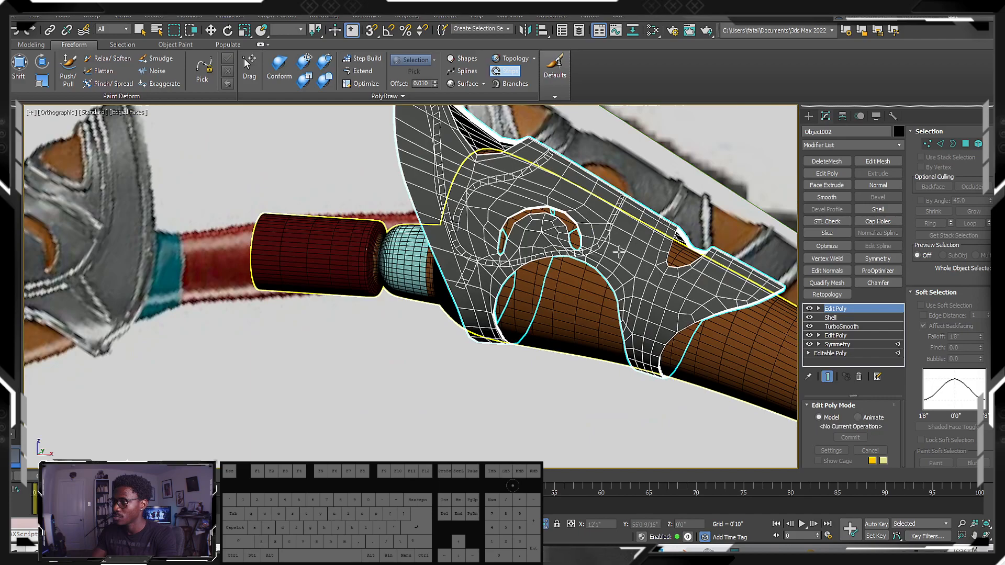
pyautogui.scroll(-4, 645, 256)
pyautogui.scroll(2, 616, 248)
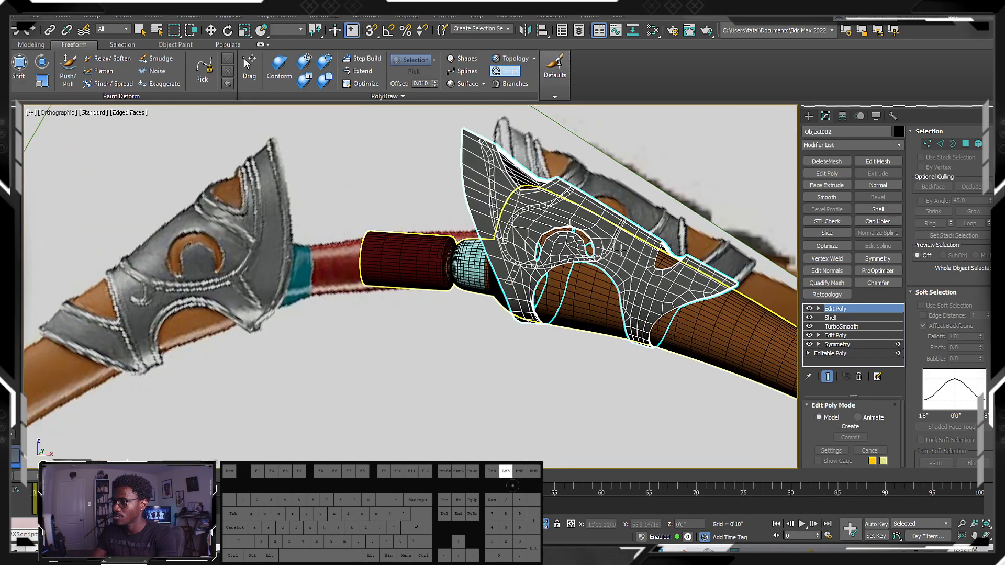
pyautogui.scroll(8, 610, 241)
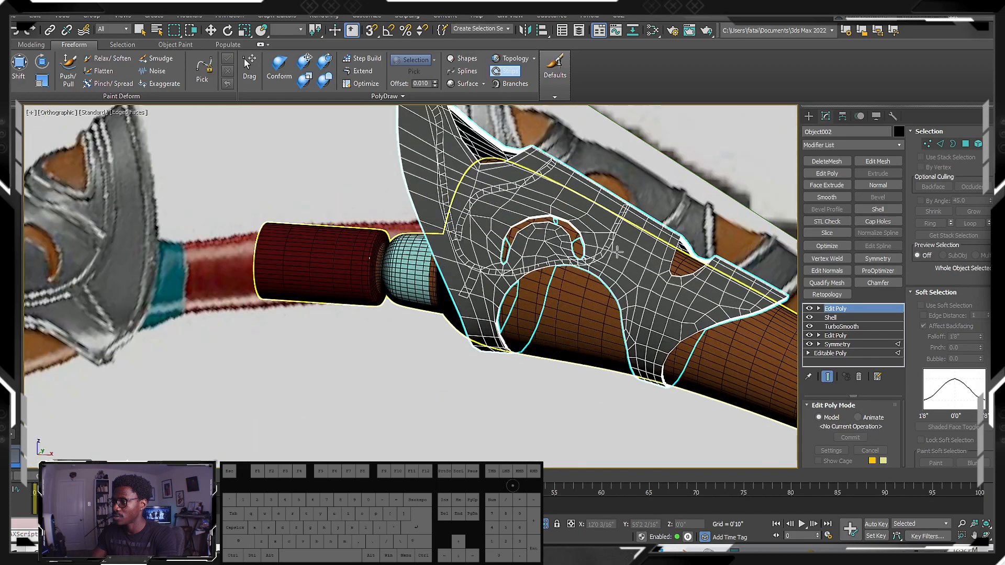
pyautogui.moveTo(552, 180)
pyautogui.mouseDown()
pyautogui.moveTo(671, 222)
pyautogui.moveTo(673, 234)
pyautogui.mouseUp()
pyautogui.hotkey('ctrl', 'z')
pyautogui.scroll(-5, 579, 267)
pyautogui.scroll(-3, 579, 267)
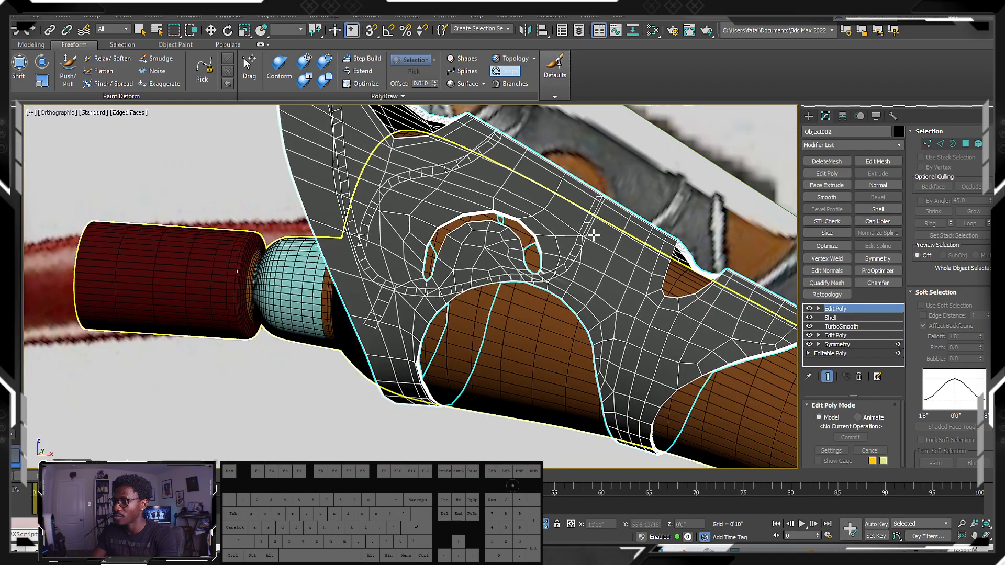
pyautogui.scroll(-5, 595, 233)
pyautogui.scroll(5, 590, 232)
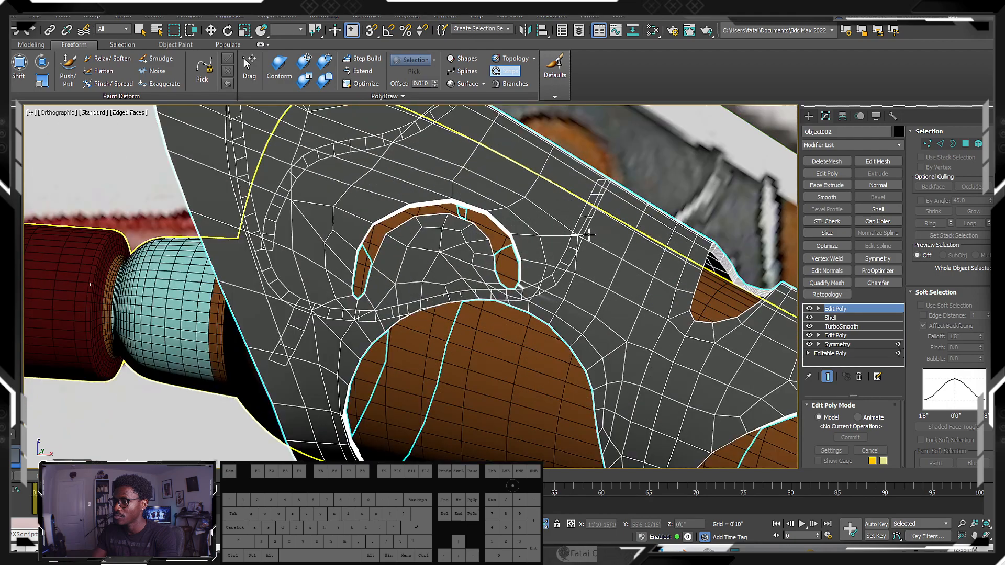
# - Display the additional PolyDraw options and turn off the Strips tool
pyautogui.click(381, 97)
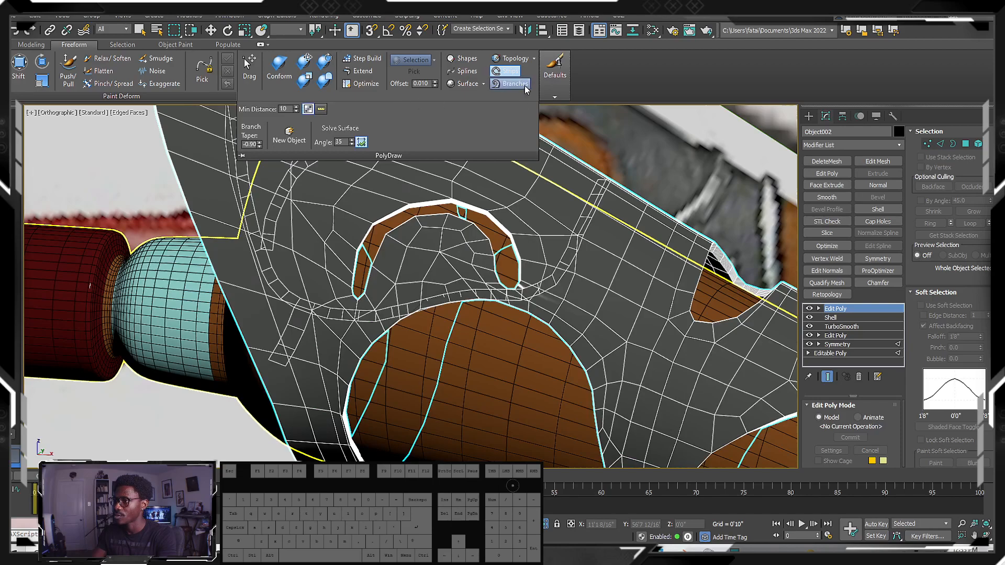
pyautogui.rightClick(512, 75)
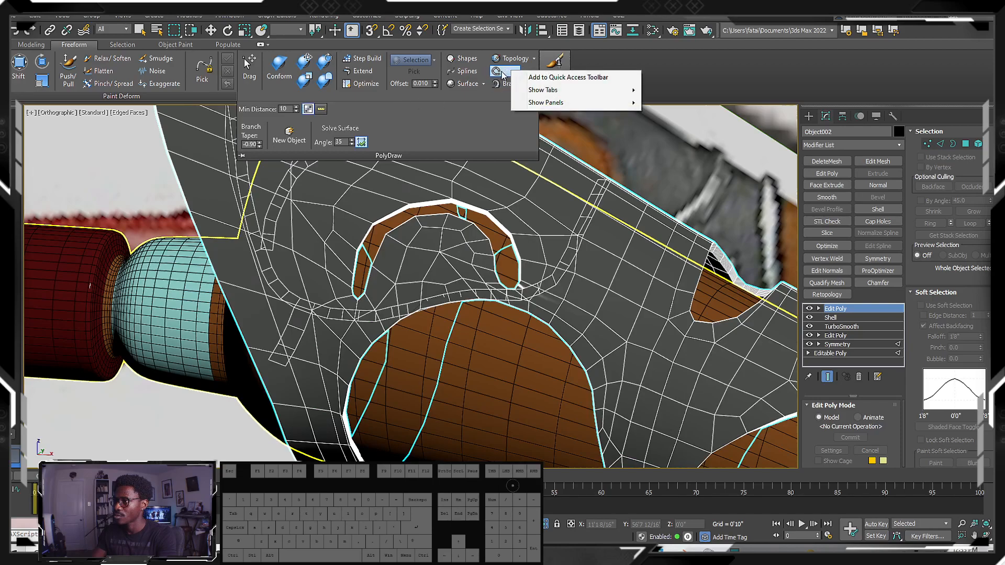
pyautogui.click(502, 74)
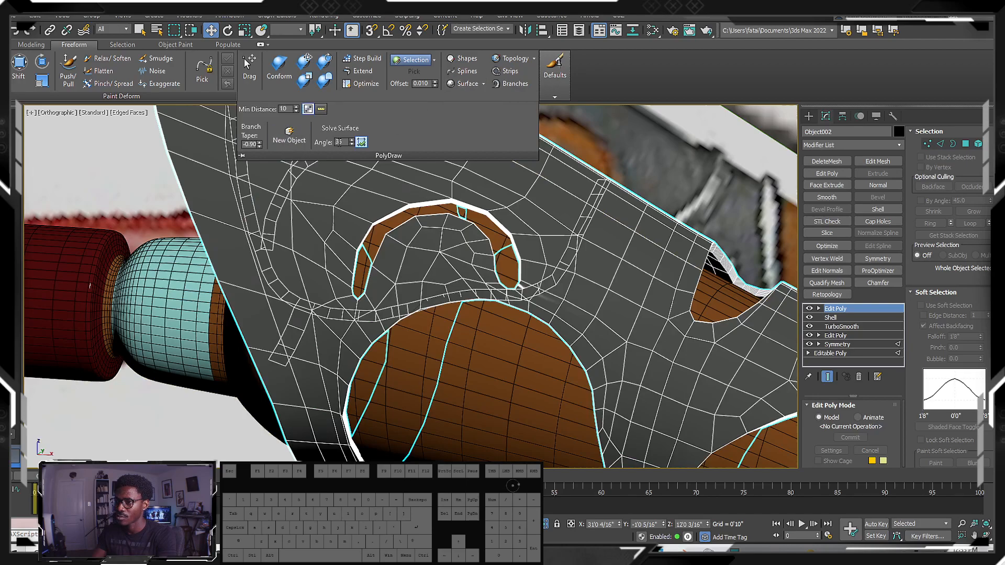
# - Examine the segments of the curved strip beside the crescent cutout up close
pyautogui.moveTo(590, 248); pyautogui.dragTo(507, 240, button='middle')
pyautogui.scroll(2, 615, 295)
pyautogui.scroll(2, 579, 294)
pyautogui.scroll(5, 507, 240)
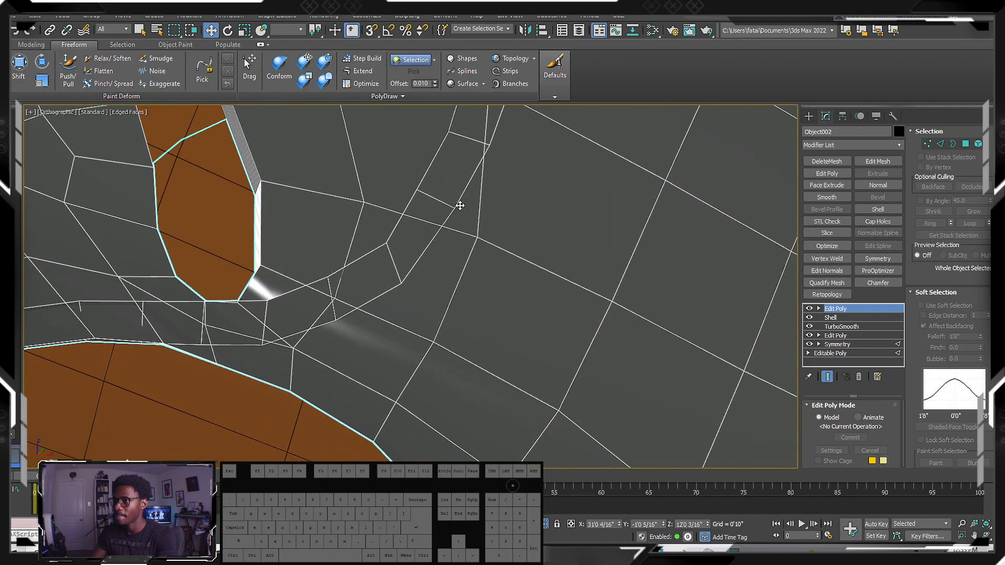
# - Try drawing a strip from the curved strip beside the crescent cutout toward the plate's pointed end with the Strips tool, and undo it
pyautogui.click(506, 71)
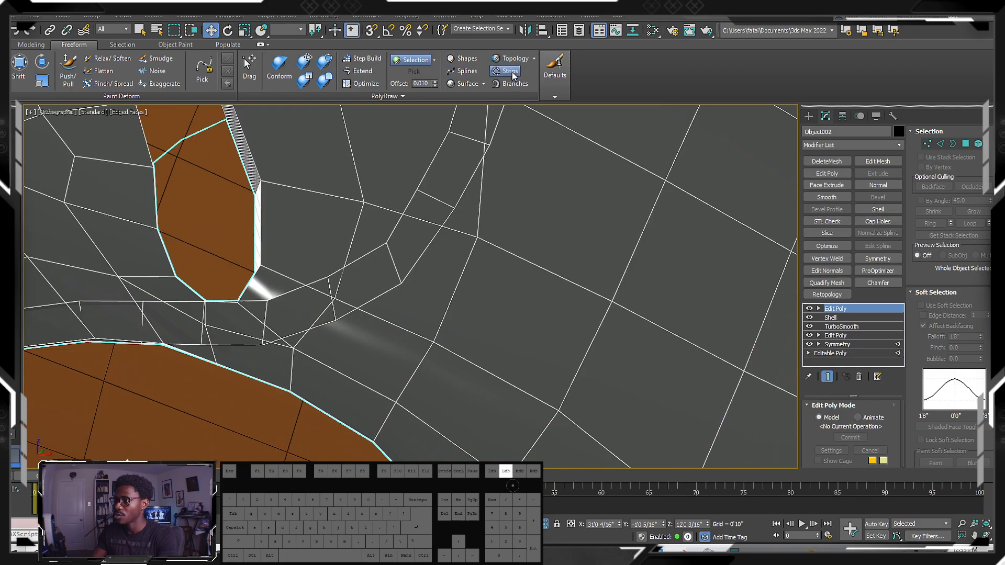
pyautogui.moveTo(468, 191); pyautogui.dragTo(569, 236)
pyautogui.hotkey('ctrl', 'z')
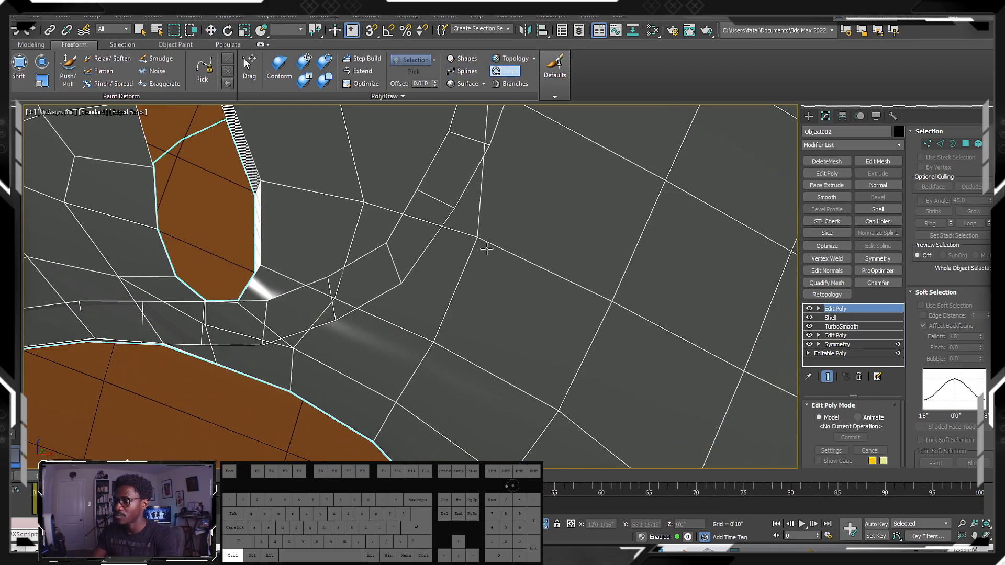
# - Compare the strips drawn around the guard's crescent cutout with the trim in the reference artwork
pyautogui.scroll(-7, 485, 253)
pyautogui.scroll(1, 487, 242)
pyautogui.scroll(-2, 486, 241)
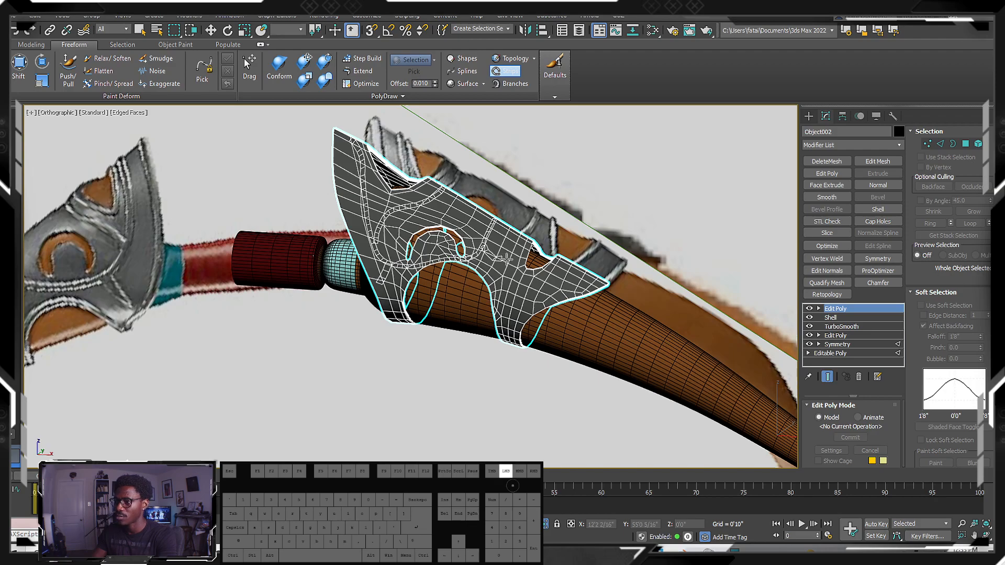
pyautogui.moveTo(511, 250); pyautogui.dragTo(607, 237, button='middle')
pyautogui.scroll(5, 590, 231)
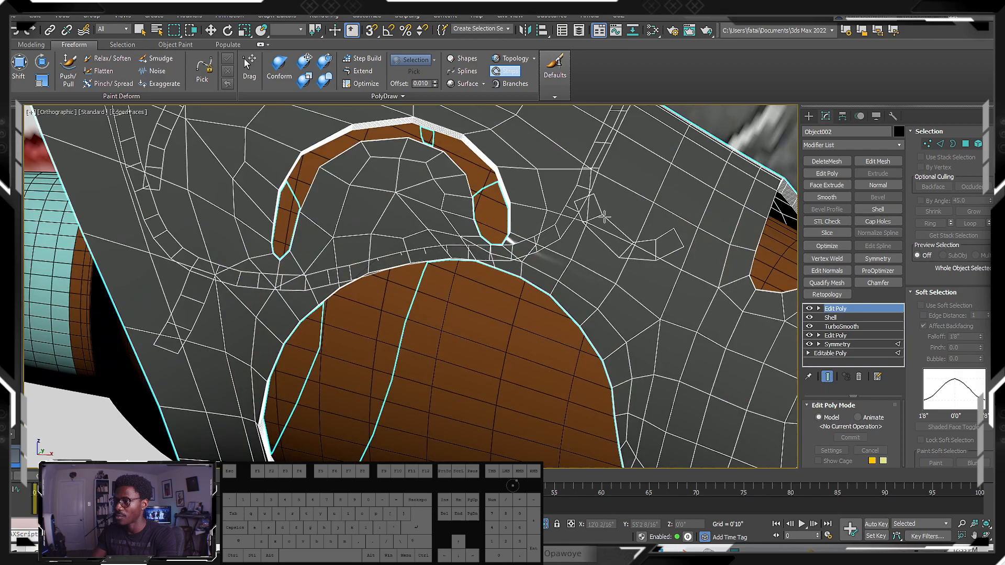
pyautogui.scroll(2, 595, 209)
pyautogui.moveTo(441, 269); pyautogui.dragTo(552, 211, button='middle')
pyautogui.scroll(-8, 570, 225)
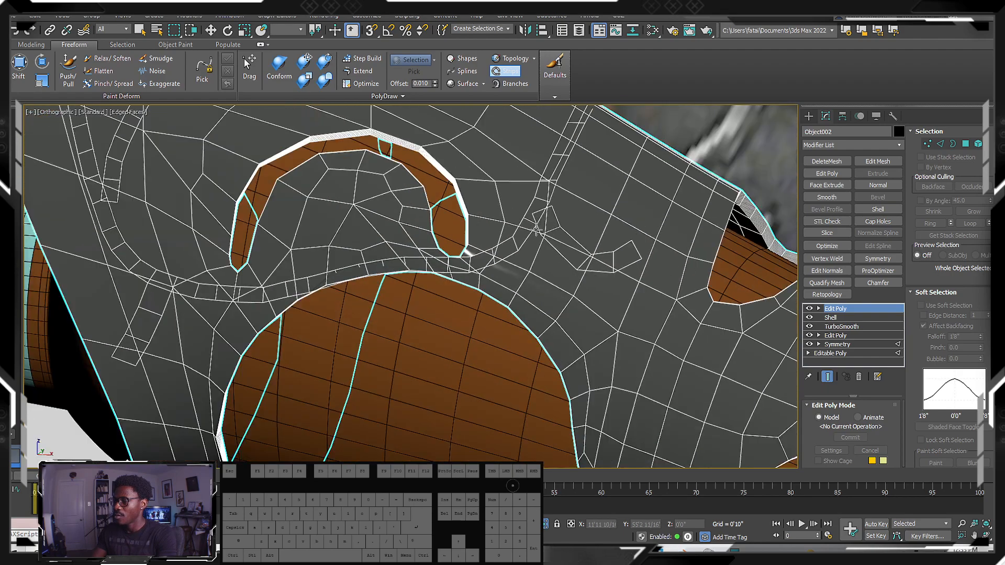
pyautogui.moveTo(591, 237); pyautogui.dragTo(505, 278, button='middle')
pyautogui.moveTo(356, 204); pyautogui.dragTo(544, 215, button='middle')
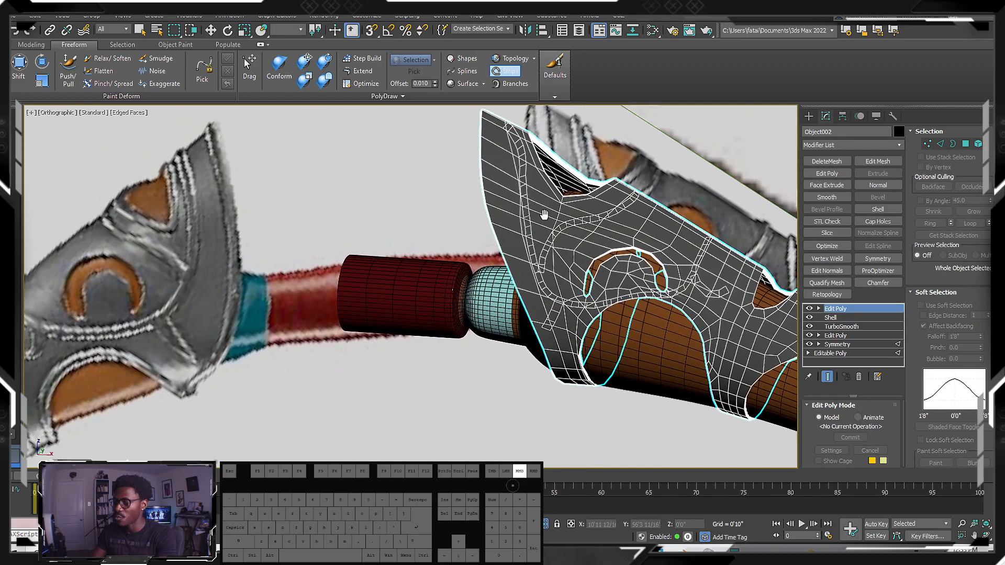
pyautogui.scroll(4, 599, 262)
pyautogui.scroll(-6, 598, 262)
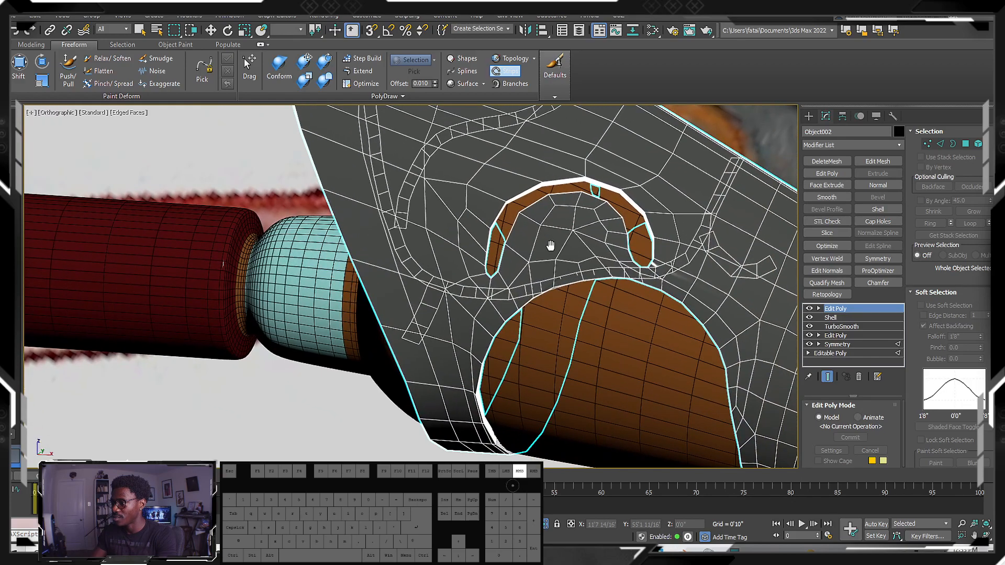
pyautogui.moveTo(598, 251); pyautogui.dragTo(604, 284, button='middle')
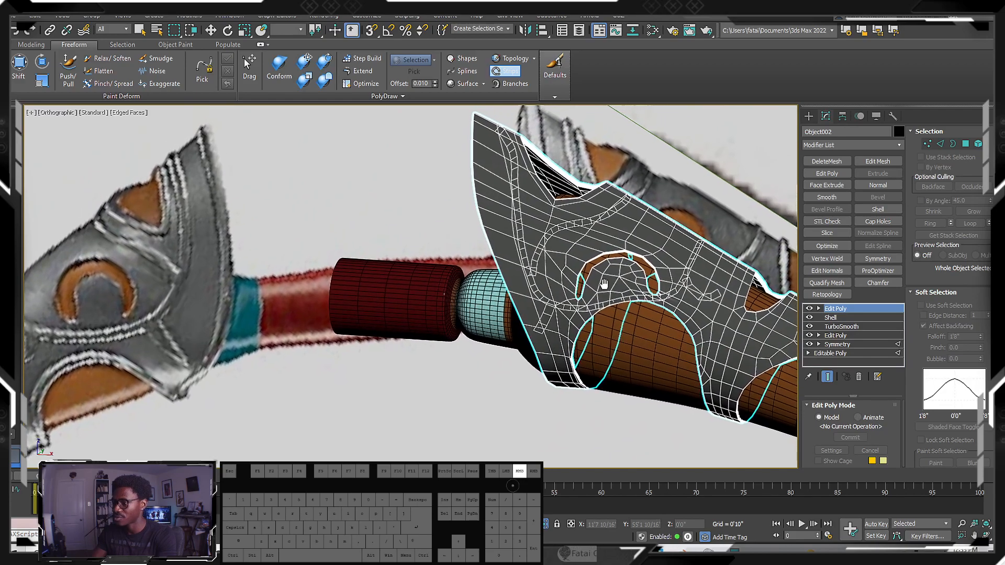
pyautogui.scroll(-4, 592, 272)
pyautogui.moveTo(575, 258)
pyautogui.mouseDown(button='middle')
pyautogui.moveTo(562, 237)
pyautogui.moveTo(570, 250)
pyautogui.mouseUp(button='middle')
pyautogui.scroll(3, 577, 238)
pyautogui.scroll(-3, 570, 250)
pyautogui.scroll(6, 570, 250)
pyautogui.scroll(3, 570, 249)
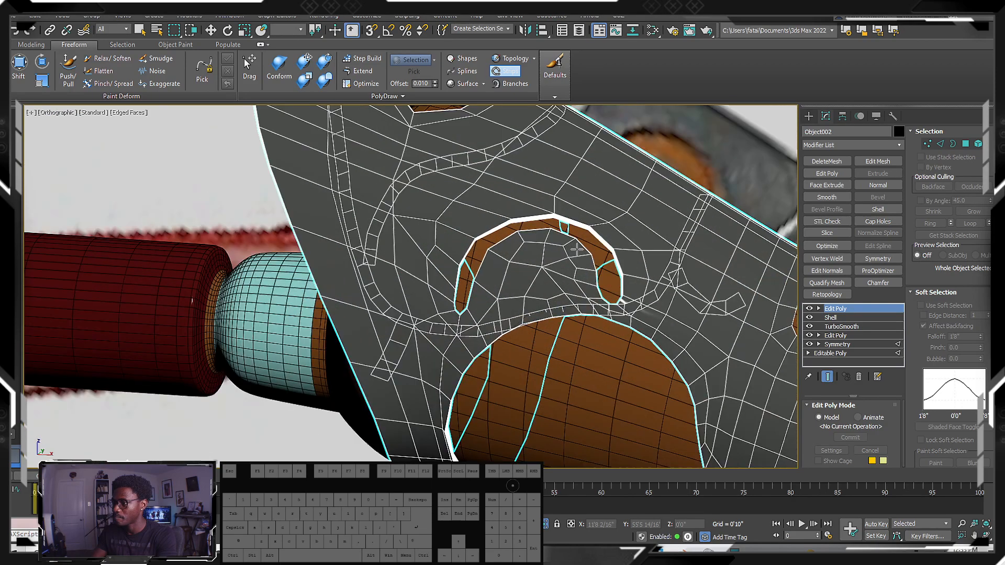
pyautogui.scroll(-4, 461, 261)
pyautogui.moveTo(504, 276)
pyautogui.mouseDown(button='middle')
pyautogui.moveTo(460, 261)
pyautogui.moveTo(494, 259)
pyautogui.mouseUp(button='middle')
pyautogui.scroll(2, 459, 258)
pyautogui.scroll(-4, 498, 260)
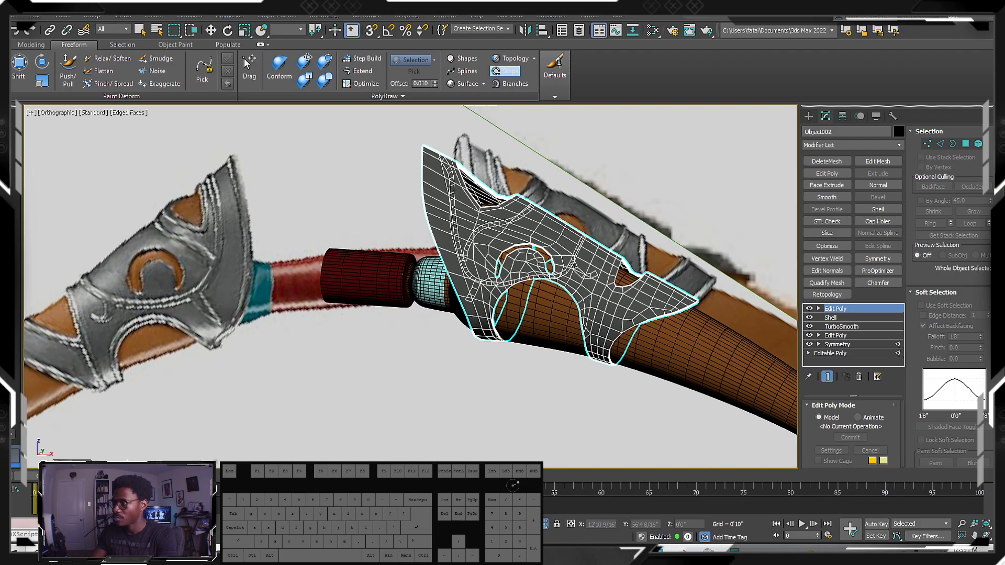
# - Select all the drawn trim strips by selecting the guard plate's elements and inverting the selection
pyautogui.click(979, 144)
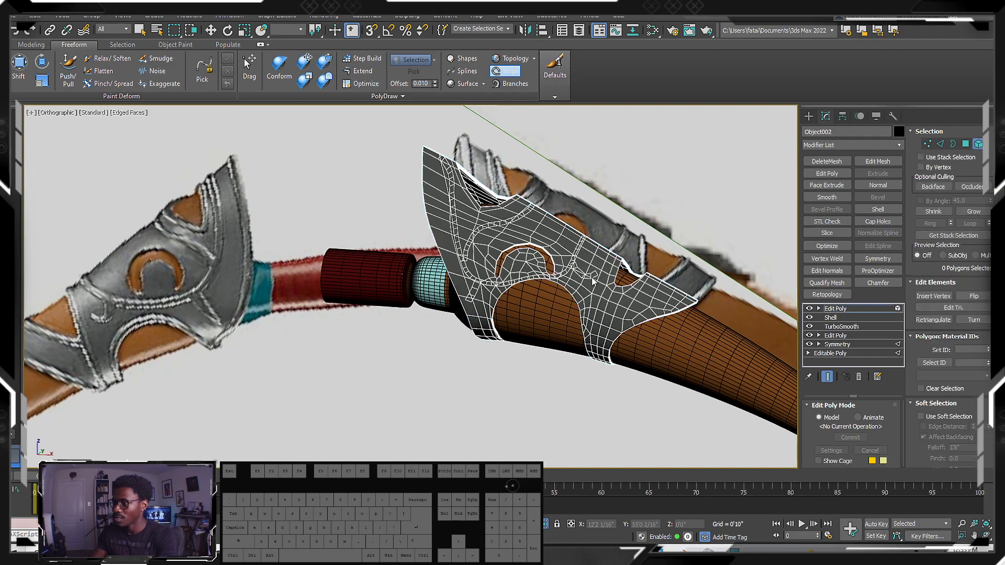
pyautogui.click(576, 269)
pyautogui.click(570, 269)
pyautogui.click(555, 276)
pyautogui.click(555, 276)
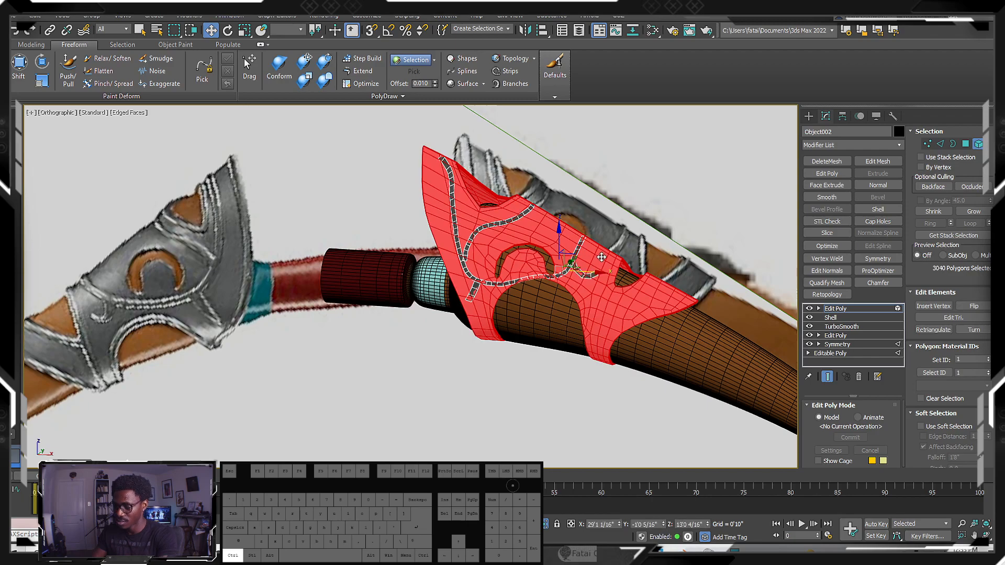
pyautogui.hotkey('ctrl', 'i')
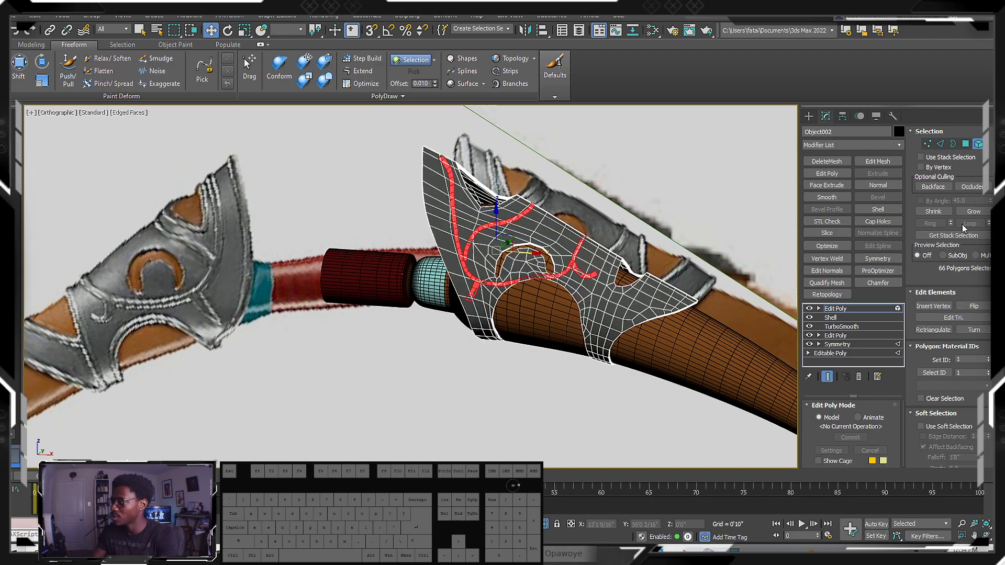
# - Detach the selected trim strips from the guard as a separate object named Object011
pyautogui.moveTo(950, 139); pyautogui.dragTo(950, 99)
pyautogui.scroll(-5, 984, 352)
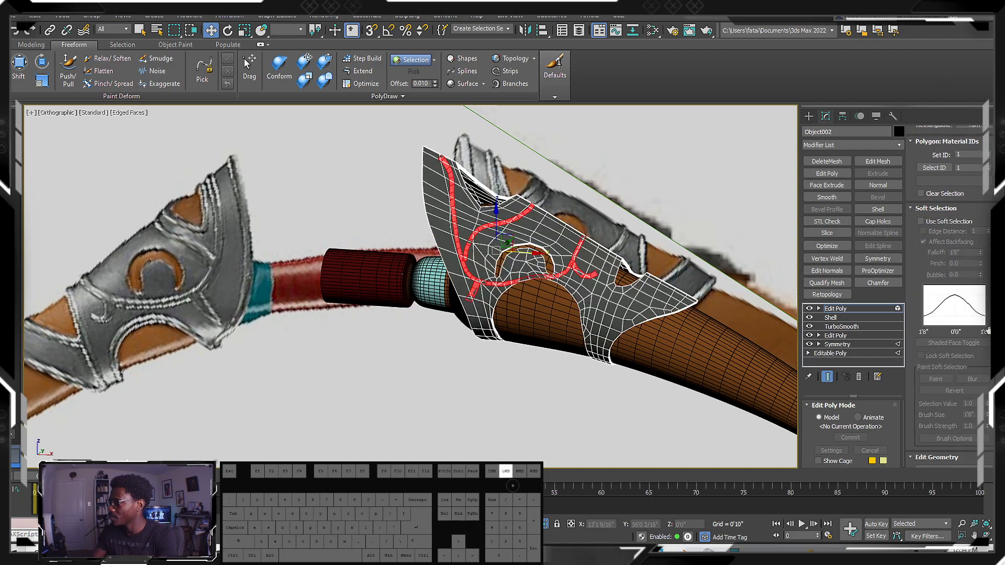
pyautogui.moveTo(984, 333); pyautogui.dragTo(986, 97)
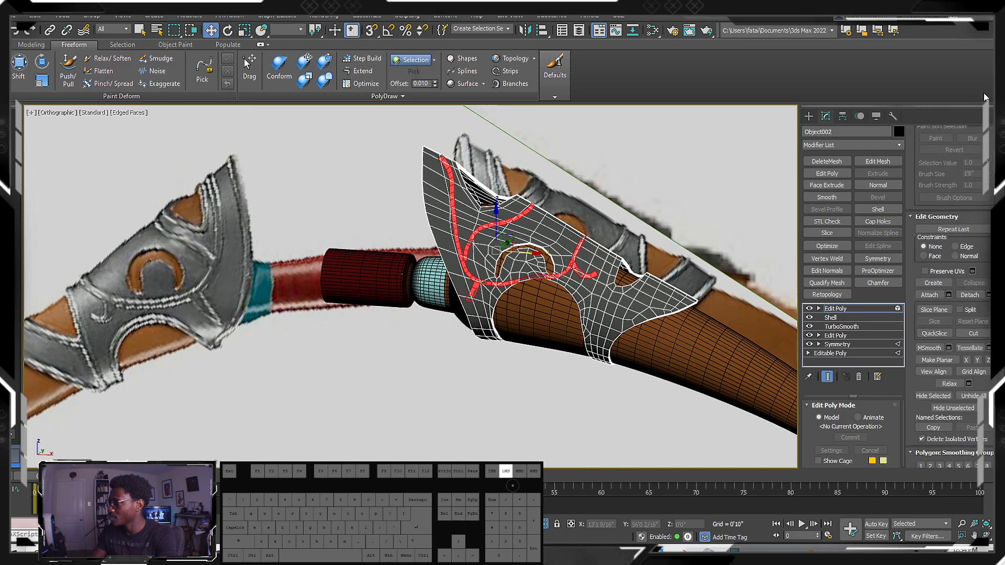
pyautogui.click(989, 296)
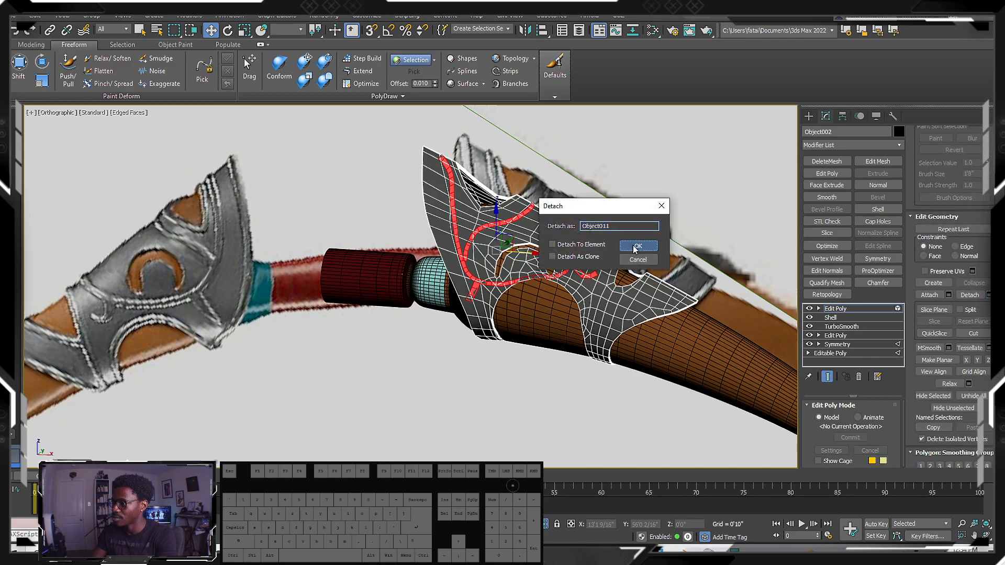
pyautogui.click(639, 246)
# - Select the detached trim strips and hide them
pyautogui.click(808, 116)
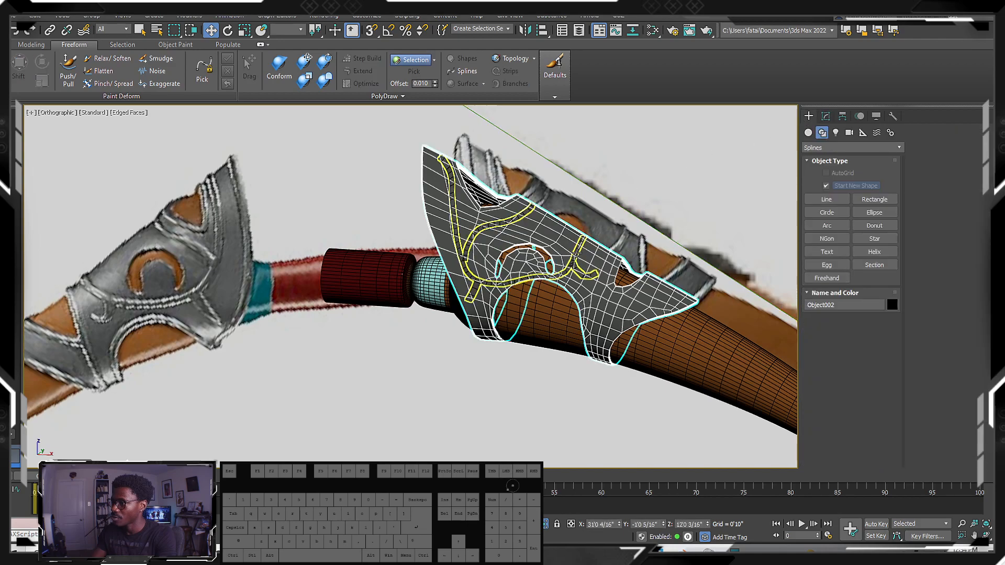
pyautogui.click(573, 255)
pyautogui.rightClick(572, 256)
pyautogui.click(607, 221)
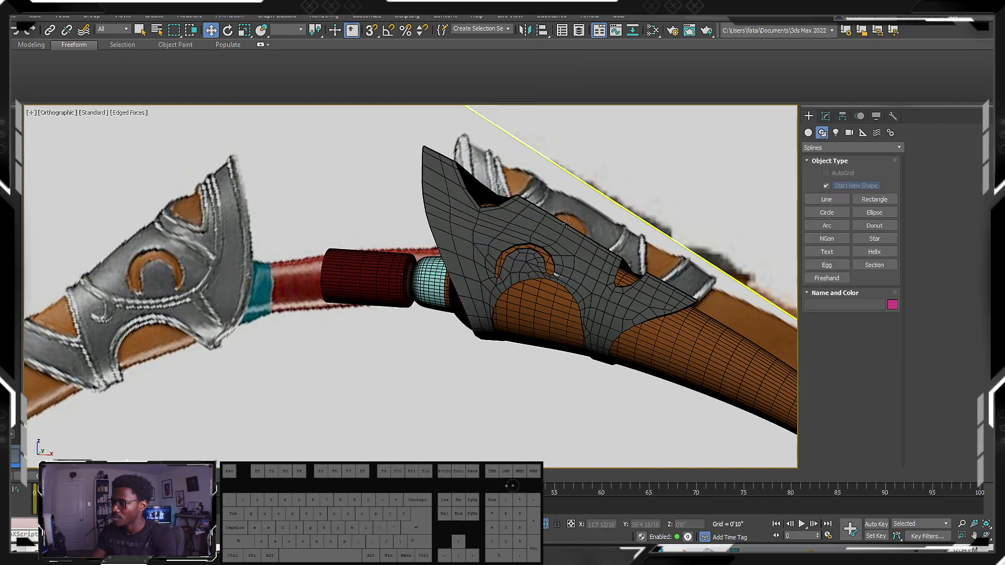
# - Create a box beside the bow's grip in the front view, about 0'4 13/16" long, 0'6" wide and 0'5 15/16" high
pyautogui.scroll(-2, 520, 261)
pyautogui.scroll(-3, 510, 249)
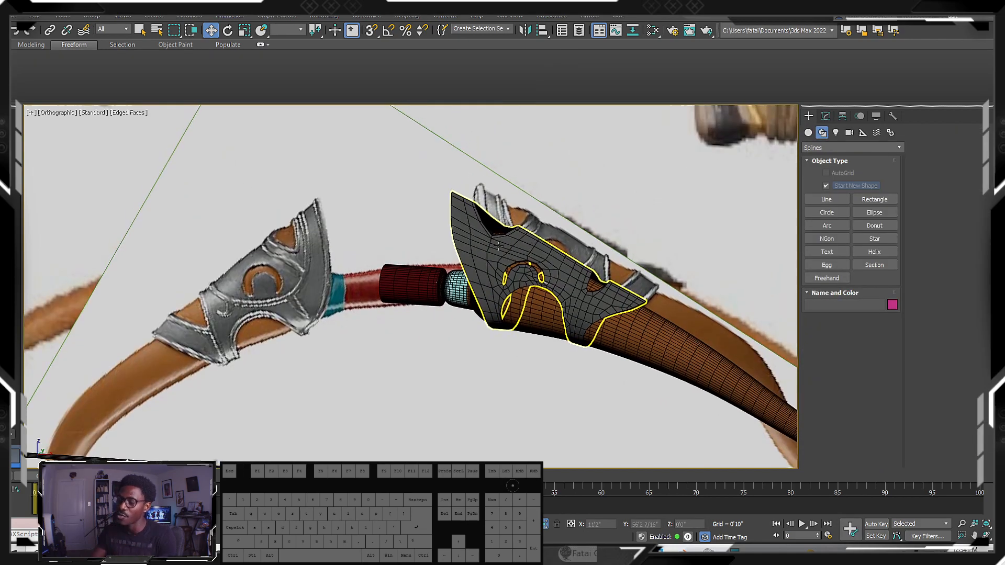
pyautogui.press('f')
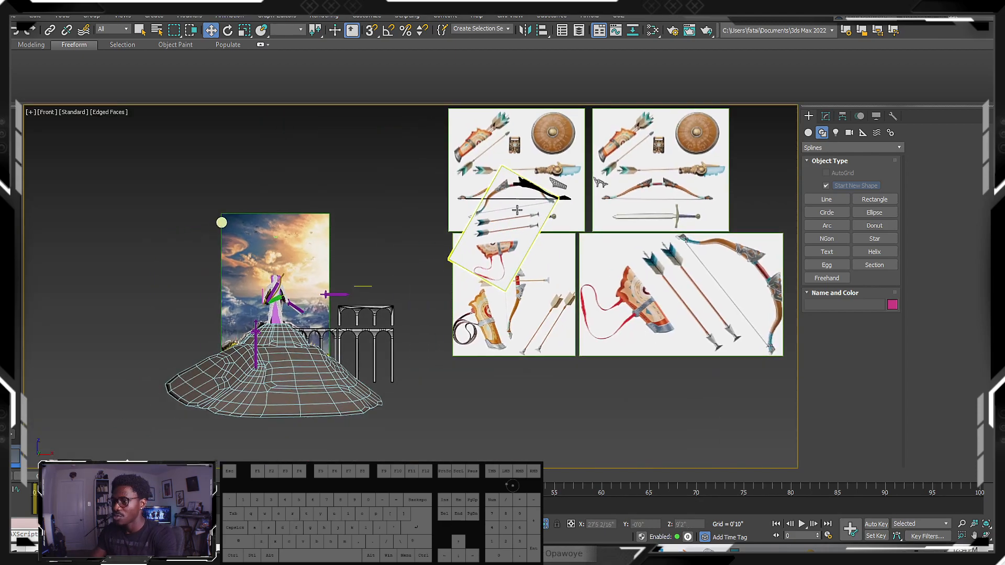
pyautogui.scroll(5, 489, 135)
pyautogui.click(488, 137)
pyautogui.moveTo(487, 140); pyautogui.dragTo(561, 187, button='middle')
pyautogui.scroll(-2, 573, 213)
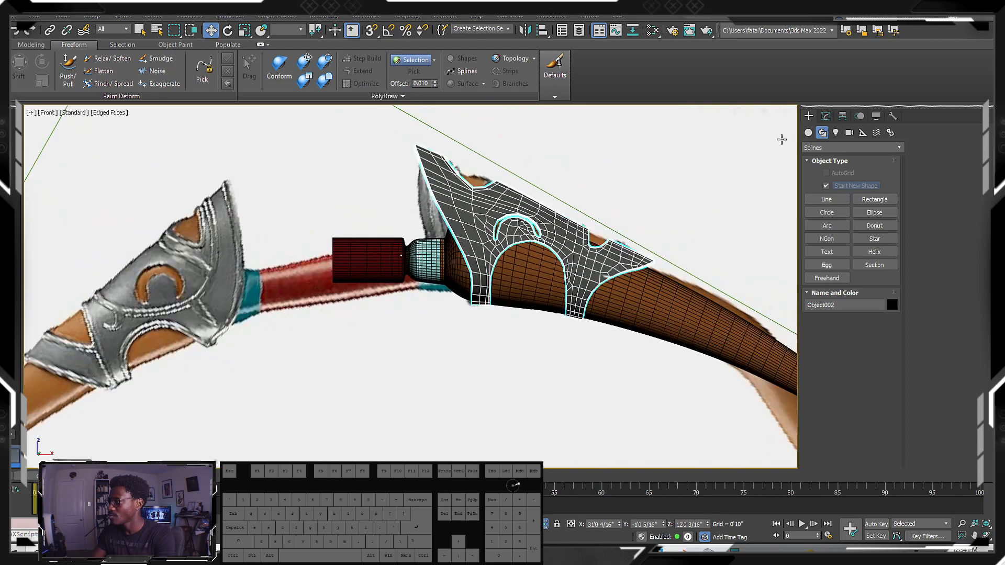
pyautogui.click(809, 132)
pyautogui.click(824, 149)
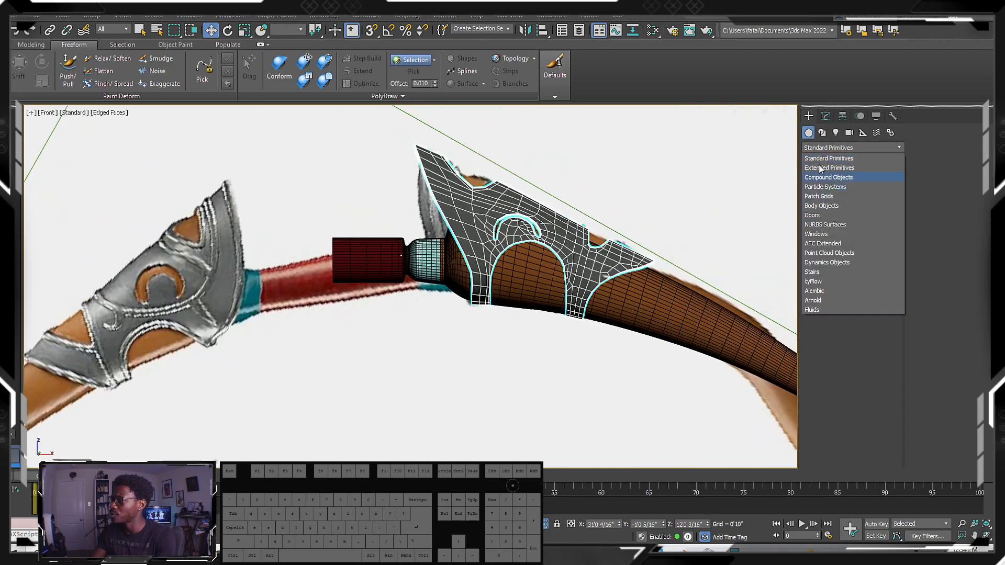
pyautogui.click(837, 148)
pyautogui.click(826, 187)
pyautogui.scroll(-3, 361, 198)
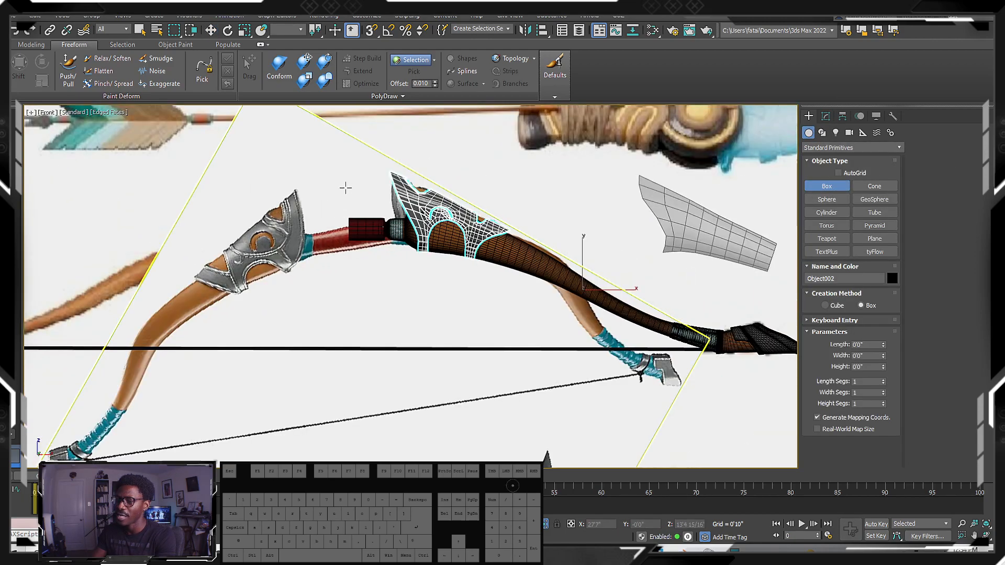
pyautogui.moveTo(341, 184); pyautogui.dragTo(377, 214)
pyautogui.click(368, 180)
pyautogui.keyDown('alt'); pyautogui.moveTo(368, 180); pyautogui.dragTo(408, 212, button='middle'); pyautogui.keyUp('alt')
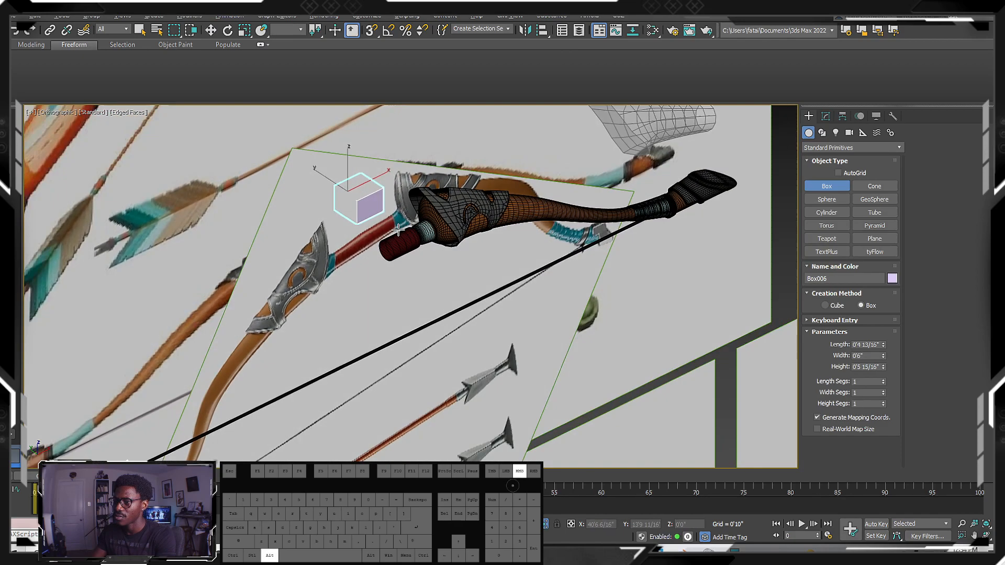
# - Move the box in front of the bow's grip and convert it to an Editable Poly
pyautogui.press('w')
pyautogui.moveTo(334, 183); pyautogui.dragTo(424, 248)
pyautogui.keyDown('alt'); pyautogui.moveTo(445, 235); pyautogui.dragTo(897, 81, button='middle'); pyautogui.keyUp('alt')
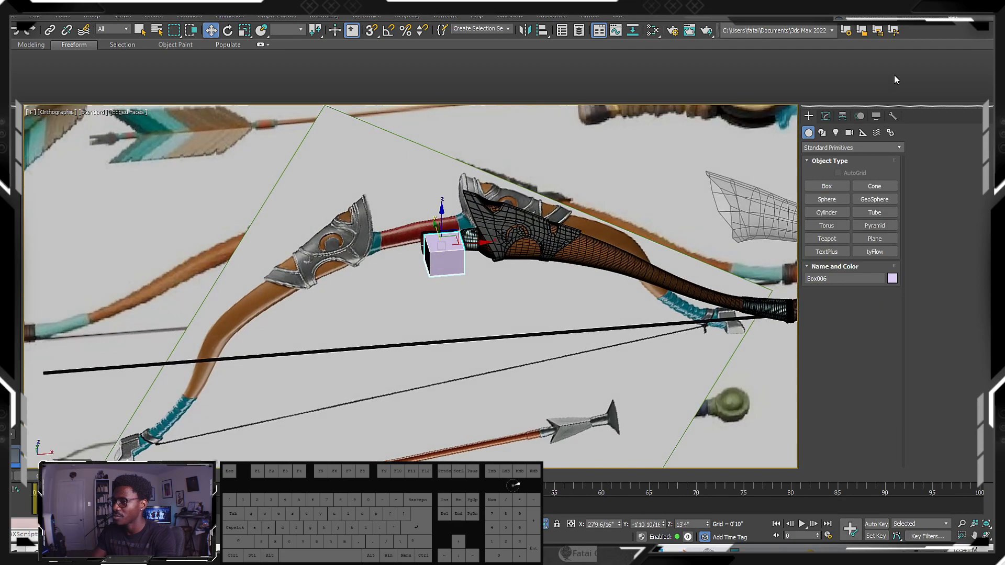
pyautogui.rightClick(426, 280)
pyautogui.moveTo(503, 388)
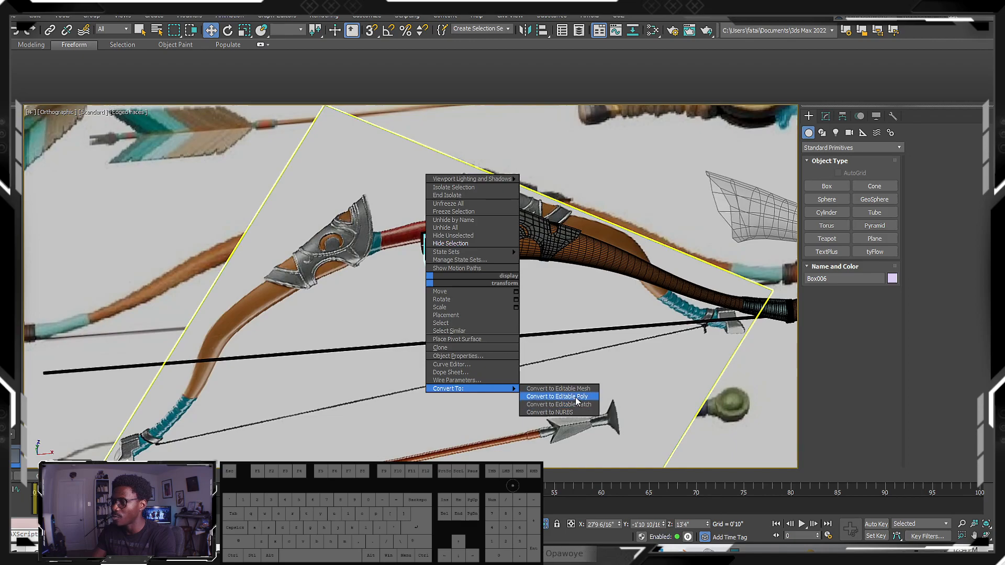
pyautogui.click(540, 397)
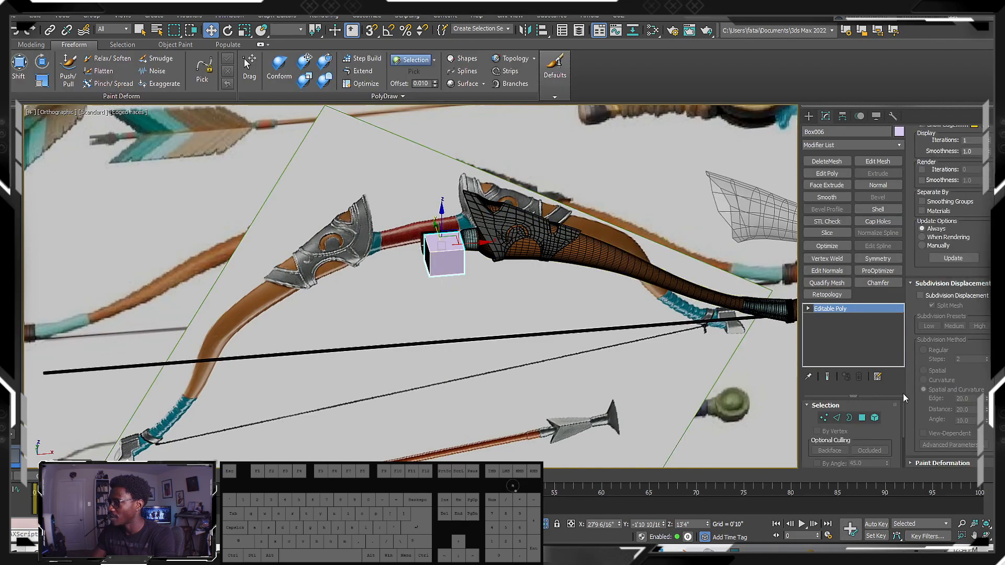
# - Set PolyDraw to draw on Surface and pick the armor guard, Object002, as the target surface
pyautogui.scroll(3, 456, 256)
pyautogui.keyDown('alt'); pyautogui.moveTo(456, 256); pyautogui.dragTo(377, 209, button='middle'); pyautogui.keyUp('alt')
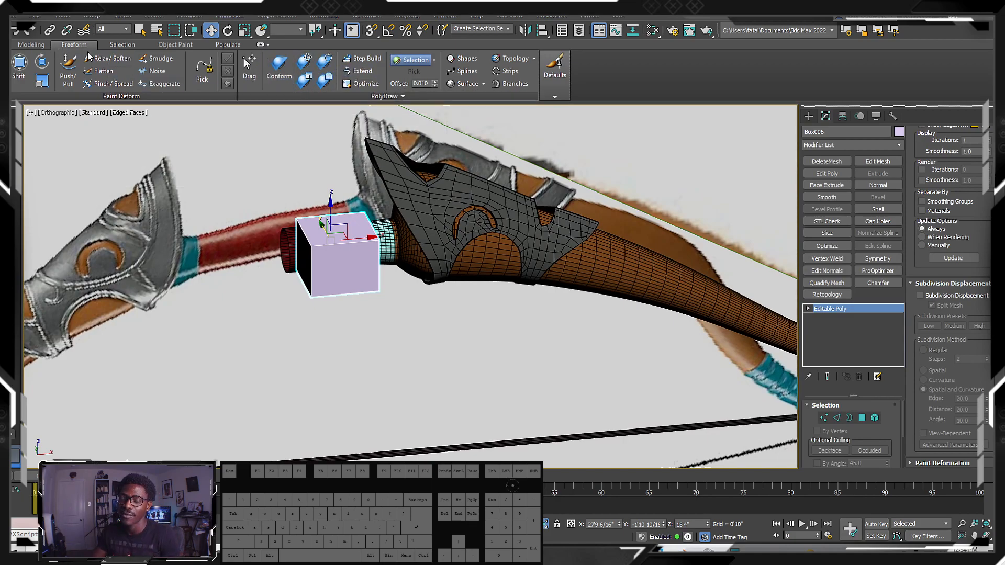
pyautogui.click(435, 61)
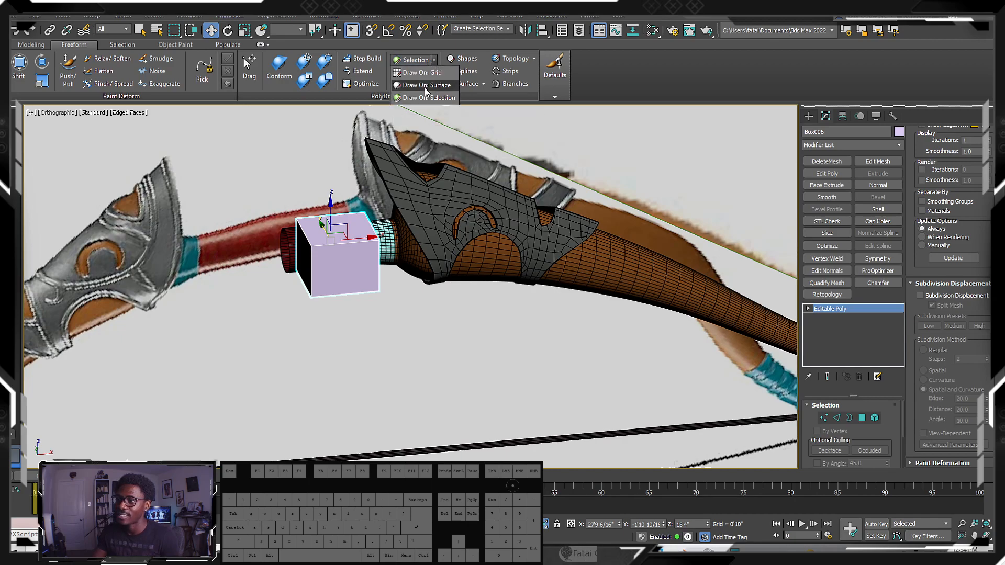
pyautogui.click(426, 87)
pyautogui.click(415, 76)
pyautogui.click(451, 202)
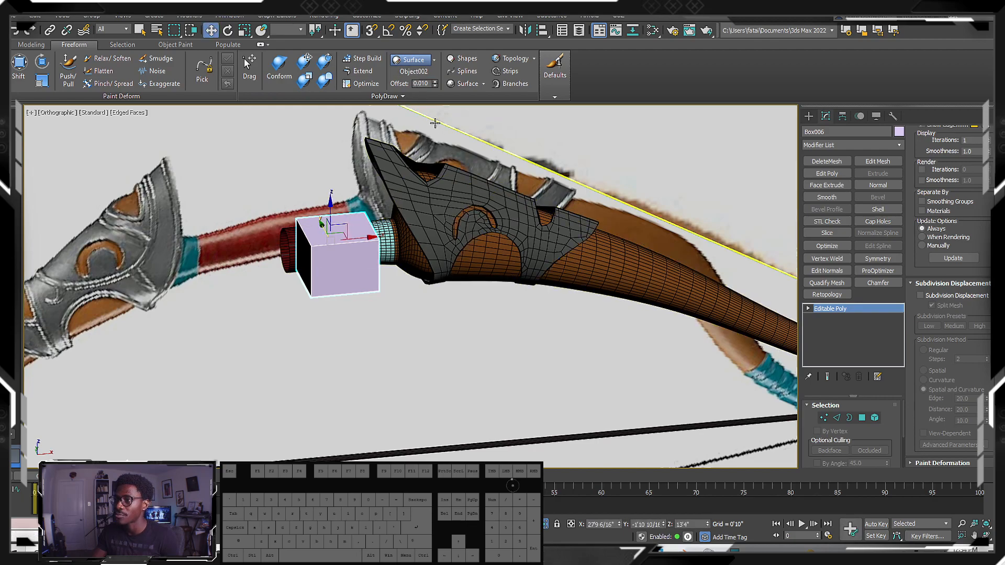
# - Select the armor guard and draw two curved strips on it between the upper notch and the crescent cutout with the Strips tool
pyautogui.click(470, 190)
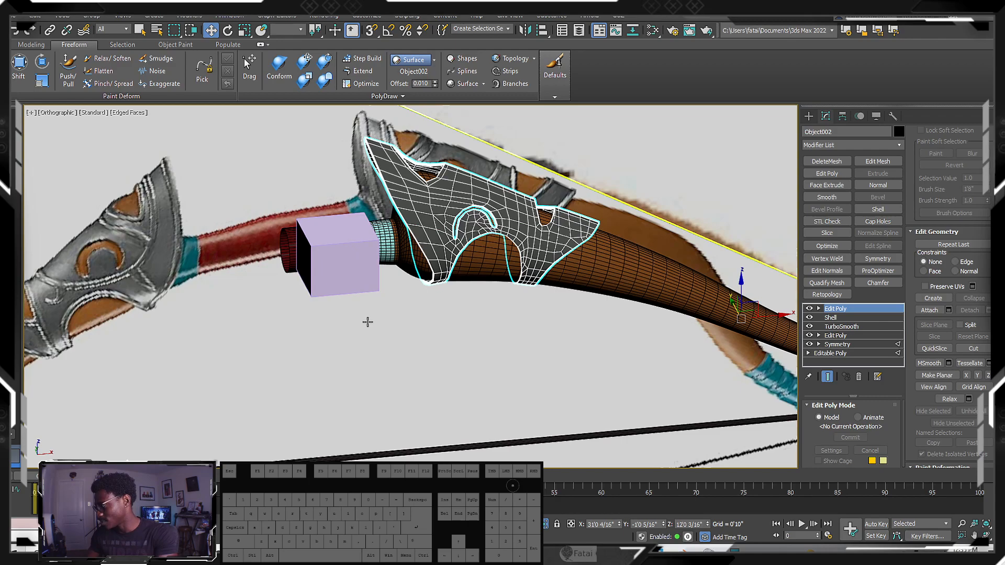
pyautogui.moveTo(586, 275); pyautogui.dragTo(570, 300, button='middle')
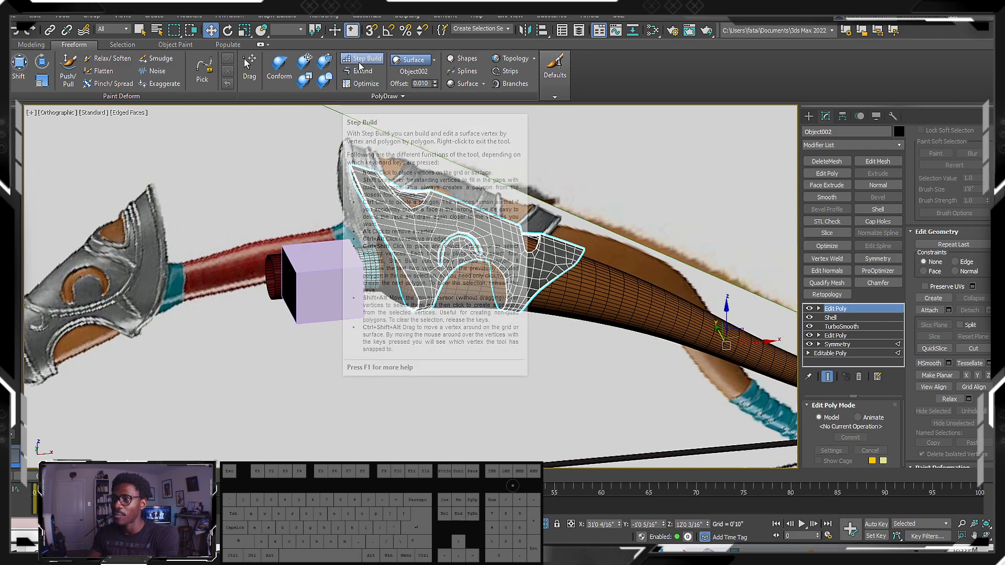
pyautogui.click(505, 71)
pyautogui.scroll(5, 444, 212)
pyautogui.moveTo(442, 206)
pyautogui.mouseDown()
pyautogui.moveTo(356, 309)
pyautogui.moveTo(366, 335)
pyautogui.mouseUp()
pyautogui.moveTo(355, 263); pyautogui.dragTo(284, 168)
pyautogui.scroll(-5, 336, 176)
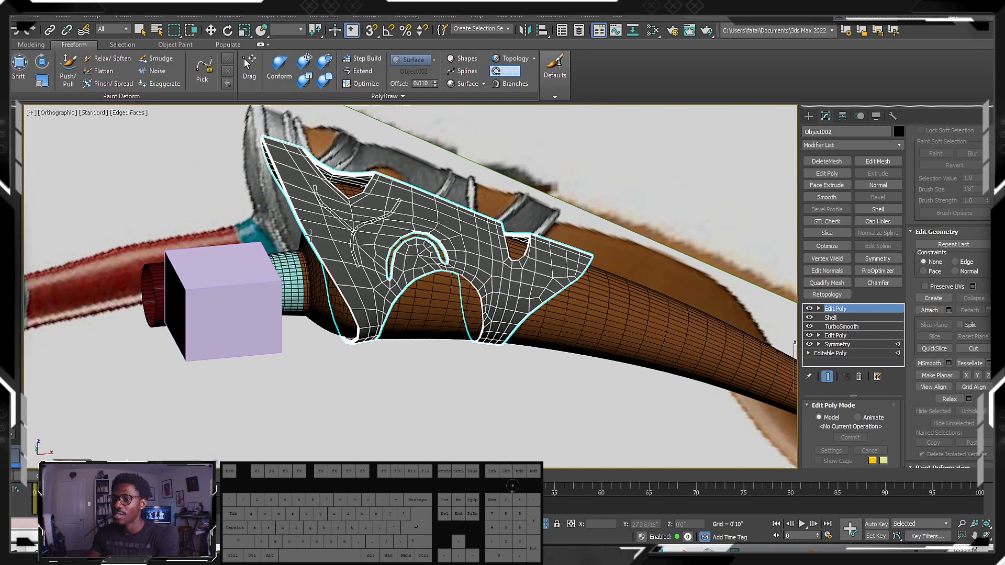
# - Undo the two curved strips on the armor guard and select the box beside the grip
pyautogui.click(250, 292)
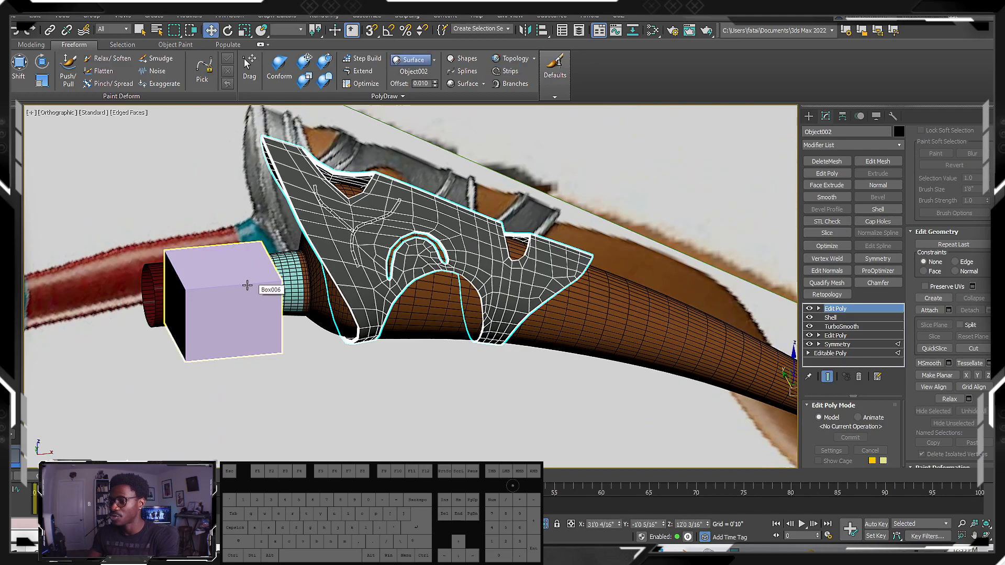
pyautogui.press('w')
pyautogui.click(363, 239)
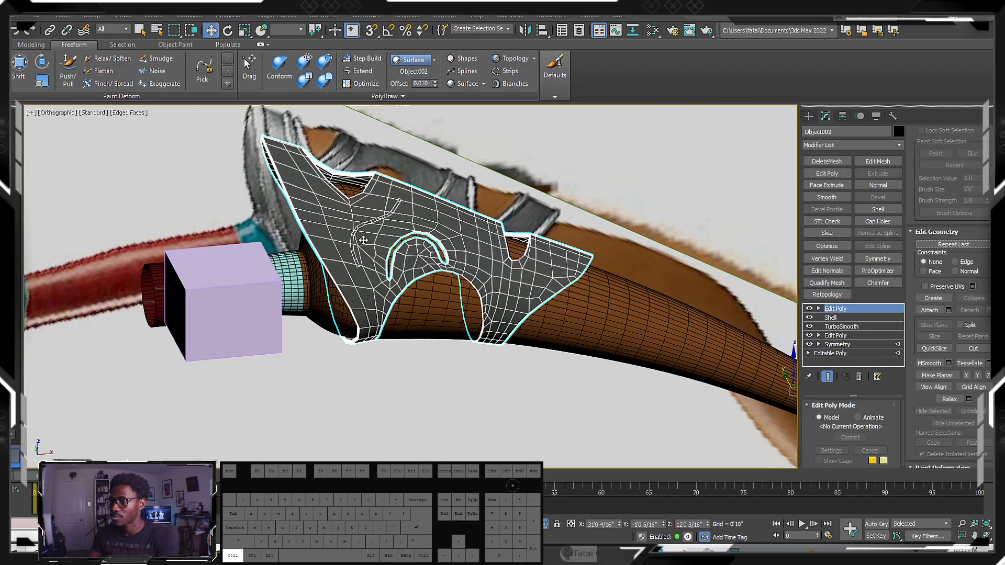
pyautogui.click(252, 273)
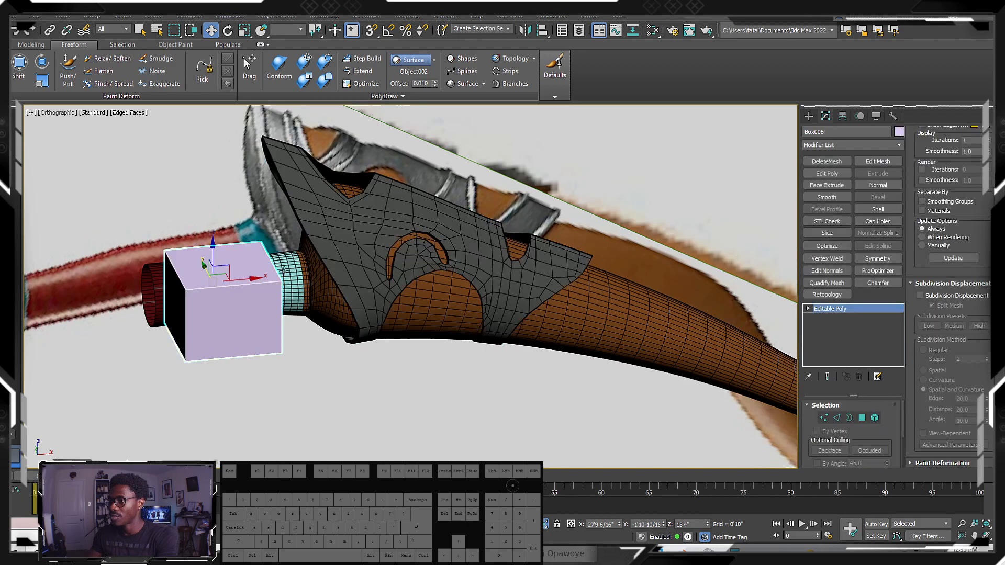
# - Try drawing a strip across the armor guard with the Strips tool while the box is selected
pyautogui.click(504, 71)
pyautogui.moveTo(319, 216); pyautogui.dragTo(430, 224)
pyautogui.moveTo(499, 273); pyautogui.dragTo(499, 273)
pyautogui.moveTo(499, 273)
pyautogui.keyDown('alt'); pyautogui.mouseDown(button='middle')
pyautogui.moveTo(370, 253)
pyautogui.moveTo(377, 262)
pyautogui.moveTo(388, 268)
pyautogui.moveTo(384, 189)
pyautogui.mouseUp(button='middle'); pyautogui.keyUp('alt')
pyautogui.hotkey('ctrl', 'z')
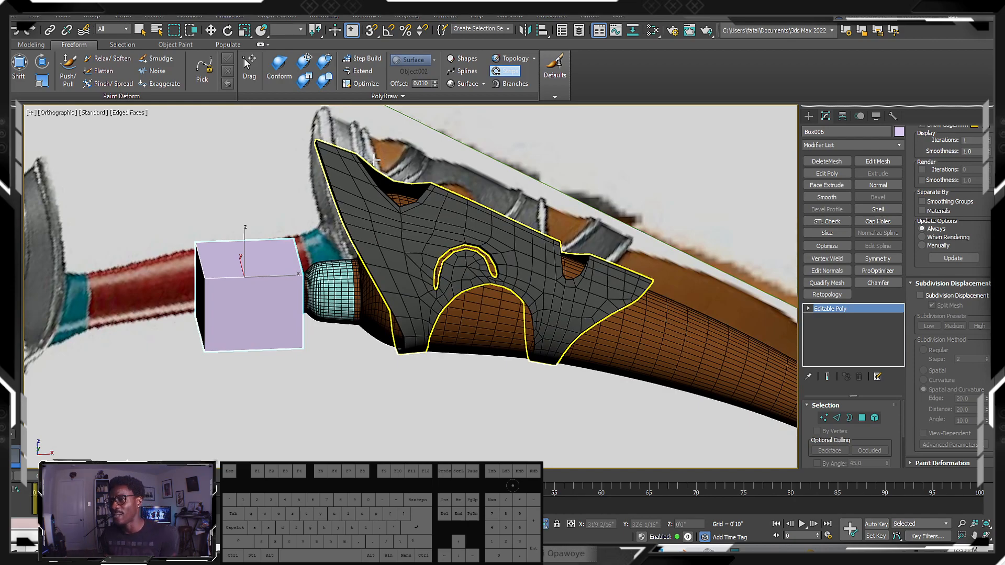
# - Draw crossing lines with the Topology tool on the guard above the crescent cutout to form a first quad
pyautogui.click(529, 60)
pyautogui.press('w')
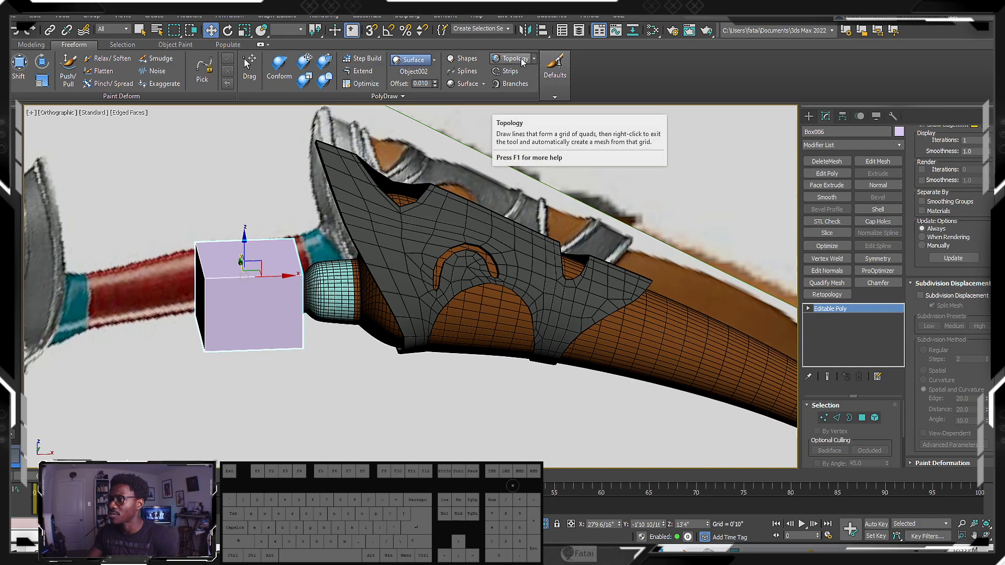
pyautogui.moveTo(493, 234); pyautogui.dragTo(494, 227, button='middle')
pyautogui.middleClick(450, 210)
pyautogui.click(465, 220)
pyautogui.scroll(5, 465, 218)
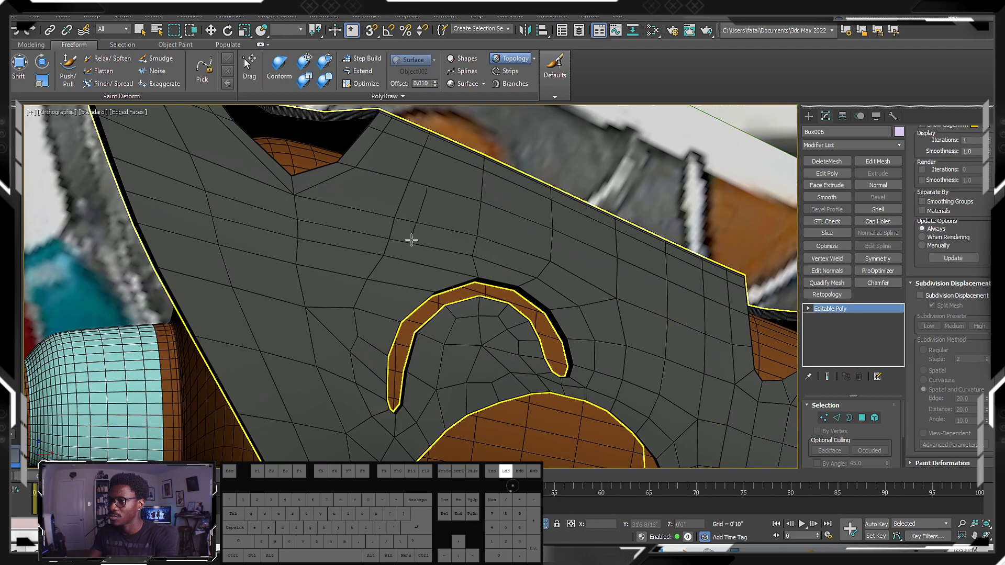
pyautogui.moveTo(405, 272); pyautogui.dragTo(406, 269)
pyautogui.moveTo(405, 203); pyautogui.dragTo(513, 209)
pyautogui.moveTo(382, 230); pyautogui.dragTo(522, 252)
# - Add more Topology lines beside the first quad to extend the patch toward the guard's lower notch
pyautogui.moveTo(488, 238)
pyautogui.keyDown('alt'); pyautogui.mouseDown(button='middle')
pyautogui.moveTo(424, 235)
pyautogui.moveTo(451, 245)
pyautogui.moveTo(460, 176)
pyautogui.mouseUp(button='middle'); pyautogui.keyUp('alt')
pyautogui.scroll(-3, 478, 253)
pyautogui.scroll(3, 541, 203)
pyautogui.scroll(-3, 567, 206)
pyautogui.moveTo(567, 207); pyautogui.dragTo(502, 185, button='middle')
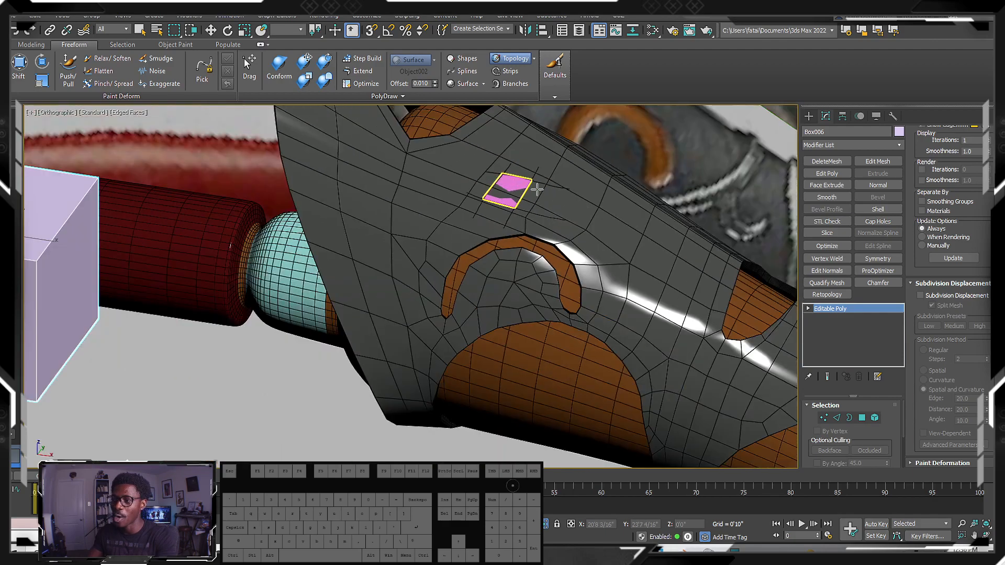
pyautogui.moveTo(570, 166); pyautogui.dragTo(564, 206)
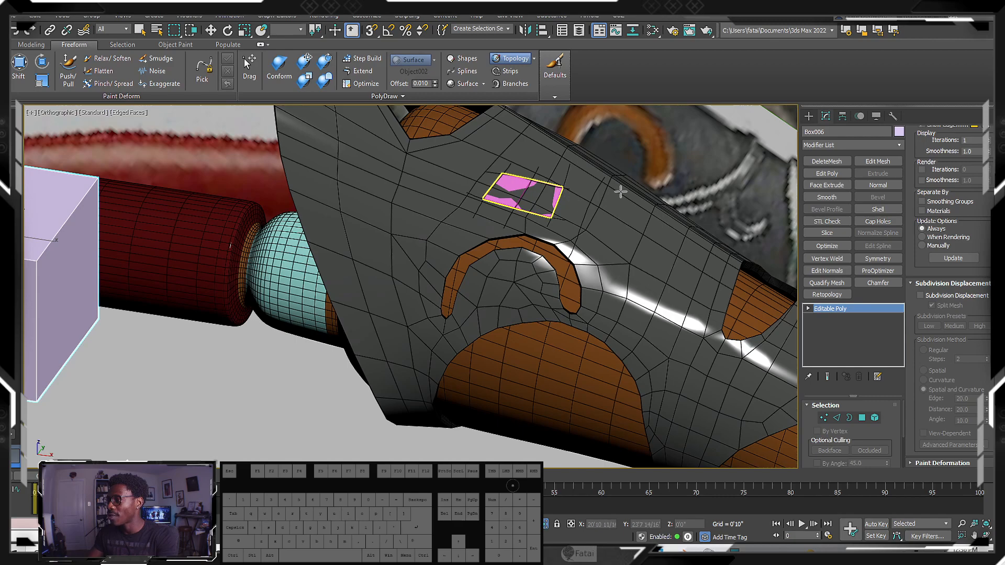
pyautogui.moveTo(605, 234); pyautogui.dragTo(611, 251)
pyautogui.keyDown('alt'); pyautogui.moveTo(610, 252); pyautogui.dragTo(505, 213, button='middle'); pyautogui.keyUp('alt')
# - Draw a curved band of Topology quads on the guard below the upper notch with crossing lines
pyautogui.moveTo(419, 292); pyautogui.dragTo(420, 306)
pyautogui.moveTo(394, 184); pyautogui.dragTo(369, 249)
pyautogui.moveTo(347, 212); pyautogui.dragTo(443, 288)
pyautogui.moveTo(384, 178); pyautogui.dragTo(447, 235)
pyautogui.moveTo(415, 141); pyautogui.dragTo(462, 229)
pyautogui.moveTo(467, 155); pyautogui.dragTo(487, 247)
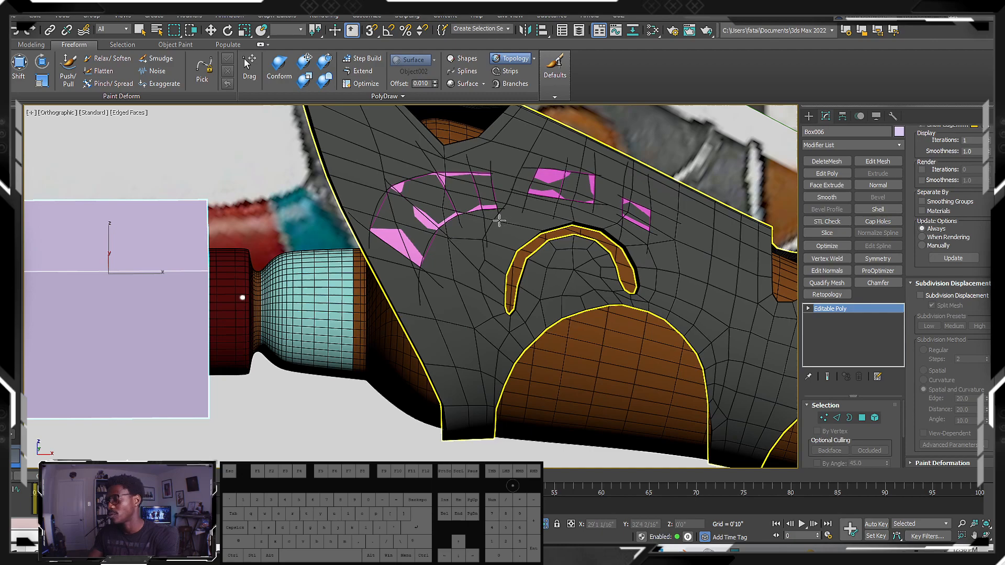
# - Draw another Topology grid on the guard's pointed end beside the lower notch
pyautogui.moveTo(498, 224); pyautogui.dragTo(500, 267, button='middle')
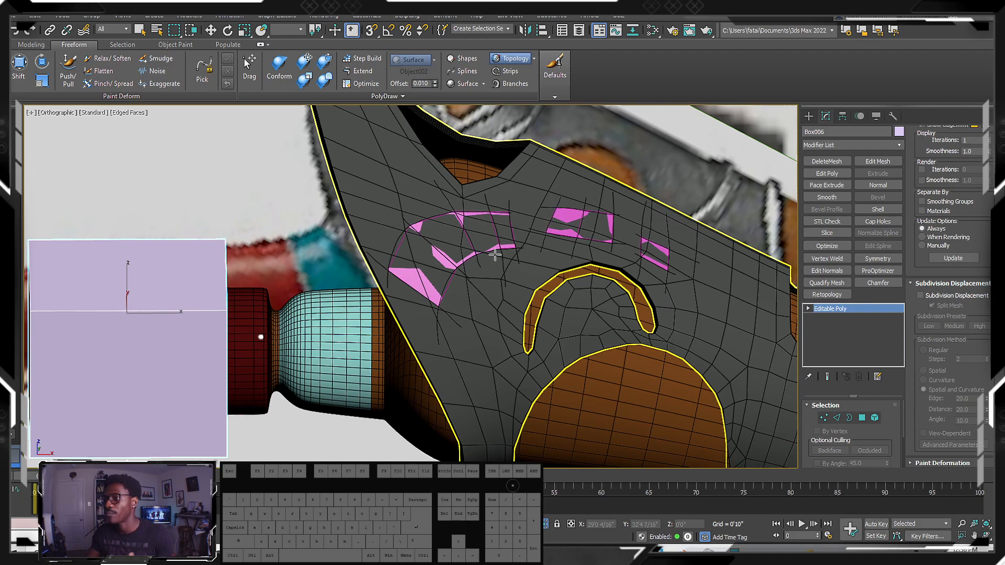
pyautogui.moveTo(495, 255); pyautogui.dragTo(453, 229, button='middle')
pyautogui.scroll(4, 445, 244)
pyautogui.scroll(-7, 455, 250)
pyautogui.moveTo(533, 260); pyautogui.dragTo(415, 231, button='middle')
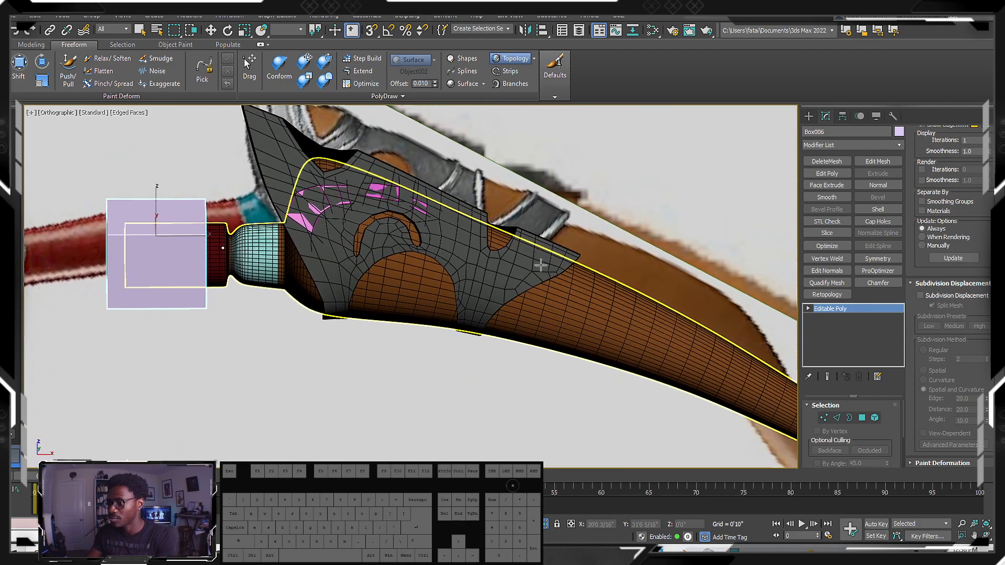
pyautogui.moveTo(539, 239); pyautogui.dragTo(499, 287)
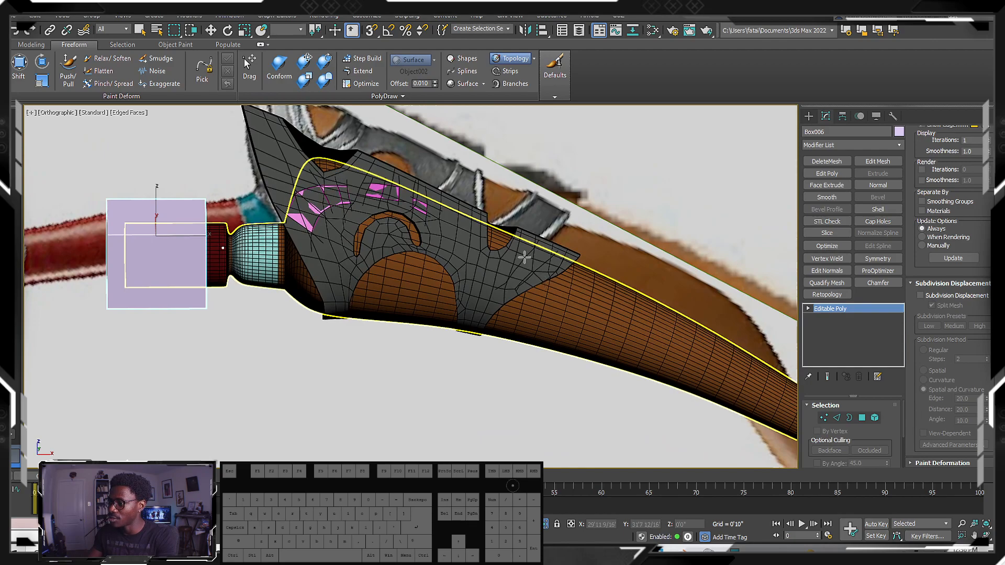
pyautogui.moveTo(572, 265); pyautogui.dragTo(578, 267)
pyautogui.moveTo(504, 262); pyautogui.dragTo(590, 279)
pyautogui.moveTo(504, 271); pyautogui.dragTo(571, 287)
pyautogui.moveTo(495, 276); pyautogui.dragTo(534, 287)
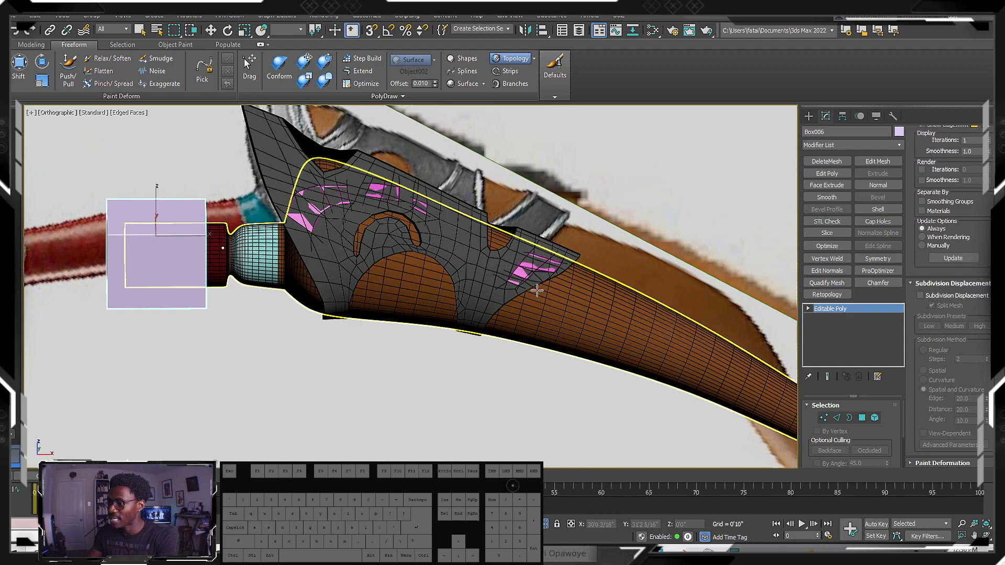
# - Finish the Topology drawing to generate mesh patches from the drawn grids
pyautogui.keyDown('alt'); pyautogui.moveTo(575, 271); pyautogui.dragTo(481, 251, button='middle'); pyautogui.keyUp('alt')
pyautogui.rightClick(363, 219)
pyautogui.keyDown('alt'); pyautogui.moveTo(781, 125); pyautogui.dragTo(272, 215, button='middle'); pyautogui.keyUp('alt')
# - Try moving the box together with its new surface patches away from the guard
pyautogui.moveTo(346, 190); pyautogui.dragTo(189, 203)
pyautogui.hotkey('ctrl', 'z')
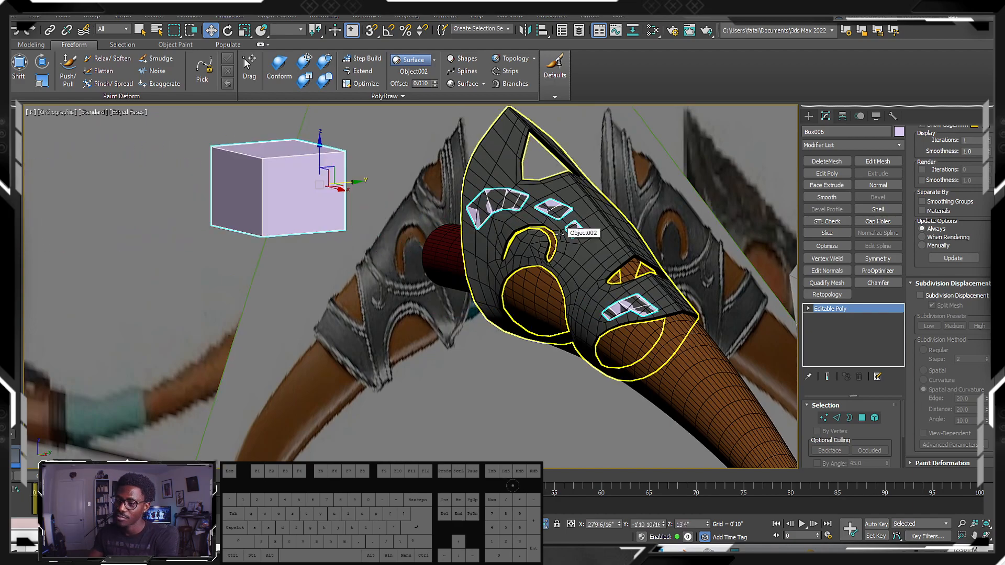
pyautogui.moveTo(538, 231); pyautogui.dragTo(350, 233, button='middle')
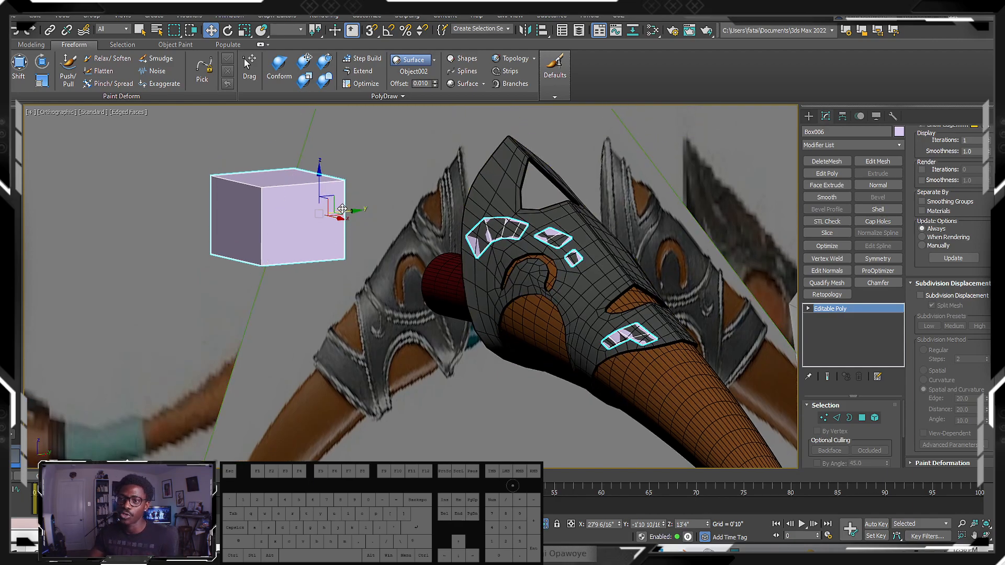
pyautogui.moveTo(342, 209); pyautogui.dragTo(325, 216, button='middle')
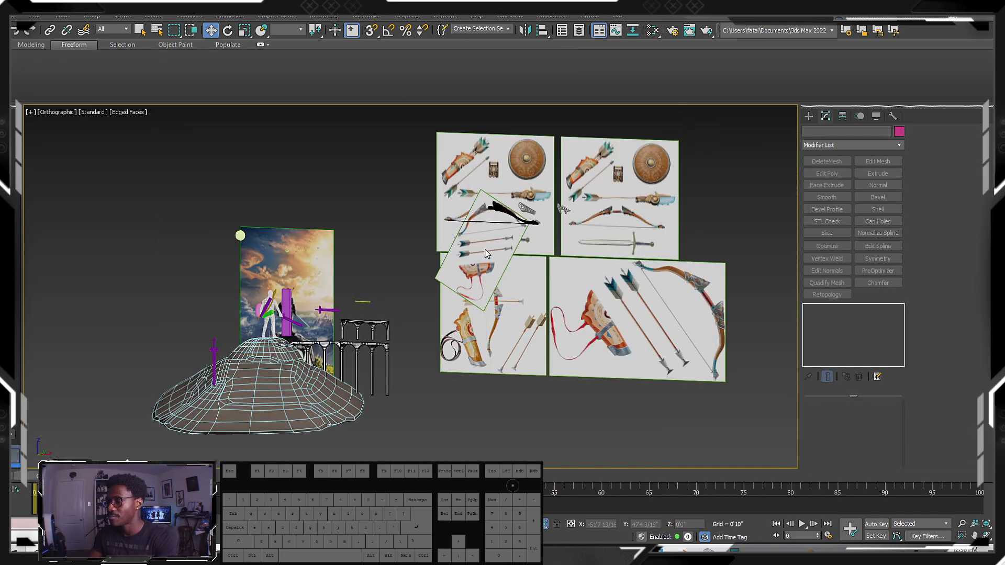
# - Unhide all objects in the scene and bring the armor guard with its trim strips into view
pyautogui.scroll(5, 486, 254)
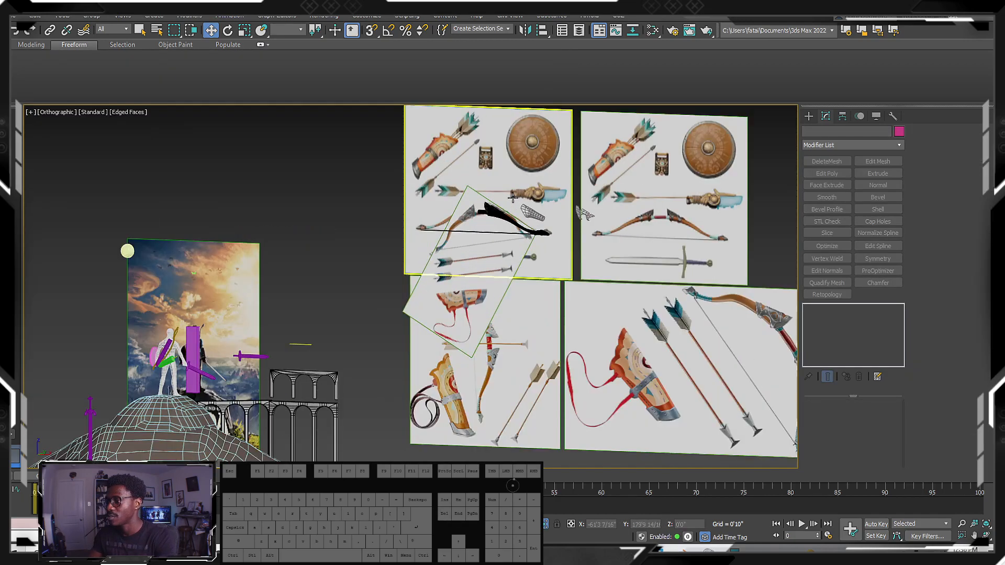
pyautogui.click(476, 228)
pyautogui.rightClick(477, 226)
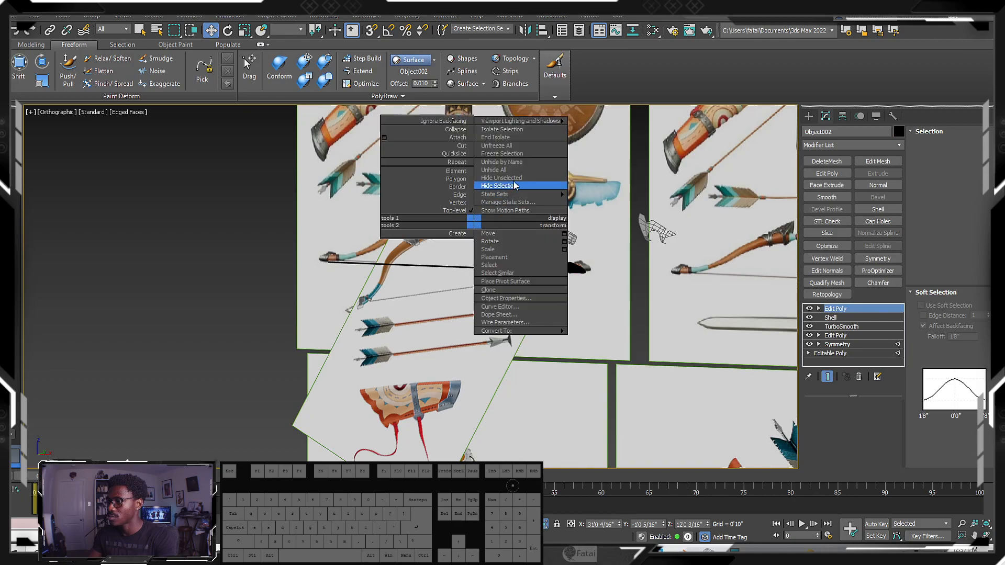
pyautogui.click(509, 170)
pyautogui.keyDown('alt'); pyautogui.moveTo(451, 229); pyautogui.dragTo(477, 227, button='middle'); pyautogui.keyUp('alt')
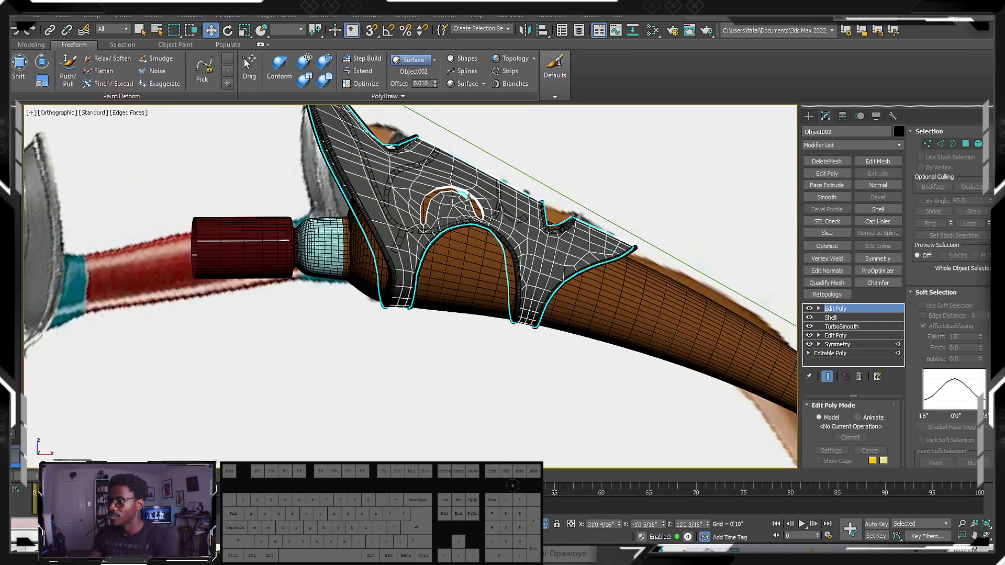
# - Select the end edge of the short lower branch on the trim strip, Object011, and scale it down to 30 percent
pyautogui.scroll(3, 464, 225)
pyautogui.keyDown('alt'); pyautogui.moveTo(464, 226); pyautogui.dragTo(381, 231, button='middle'); pyautogui.keyUp('alt')
pyautogui.scroll(4, 377, 216)
pyautogui.scroll(-3, 376, 219)
pyautogui.scroll(4, 386, 292)
pyautogui.moveTo(359, 299); pyautogui.dragTo(369, 311, button='middle')
pyautogui.press('2')
pyautogui.click(368, 312)
pyautogui.scroll(-2, 378, 299)
pyautogui.press('r')
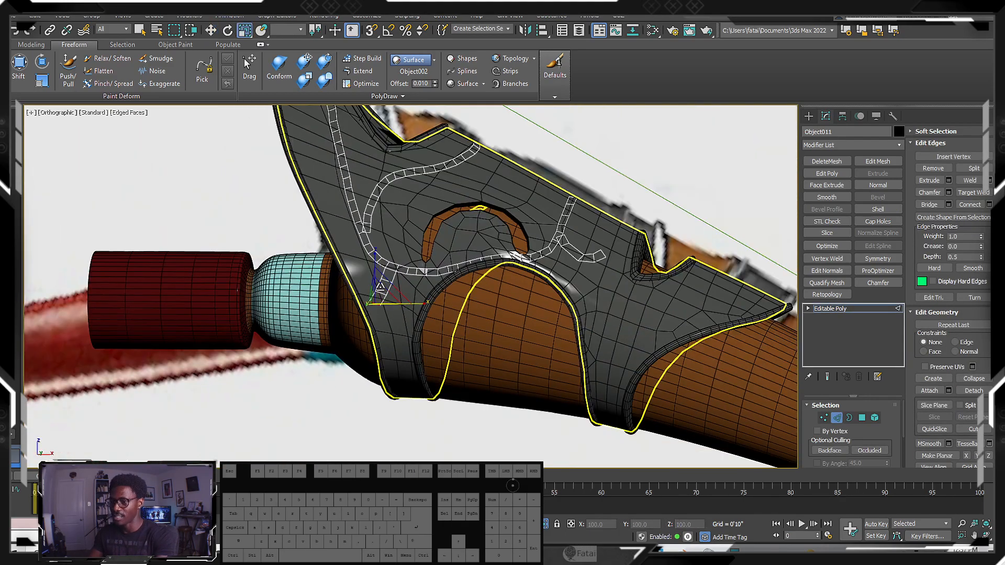
pyautogui.scroll(5, 387, 309)
pyautogui.moveTo(382, 328); pyautogui.dragTo(385, 329)
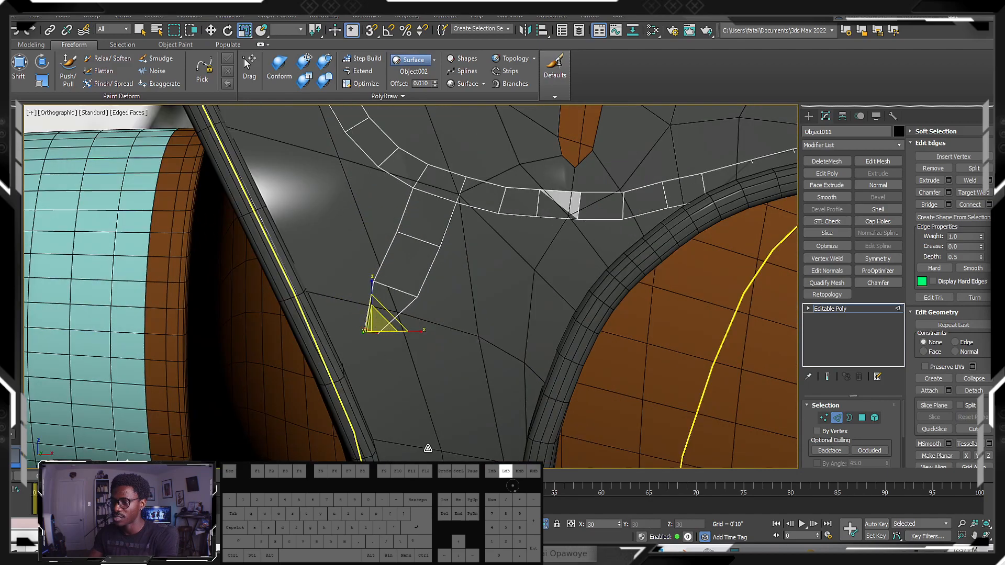
# - Reposition the narrowed end edge, trying the Normal edge constraint and setting the constraint back to None
pyautogui.press('w')
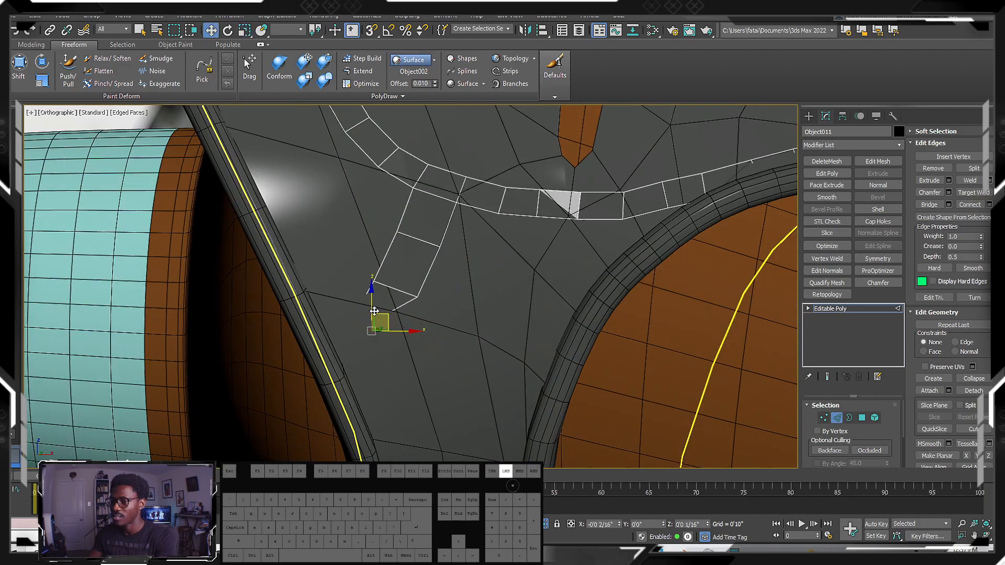
pyautogui.click(968, 283)
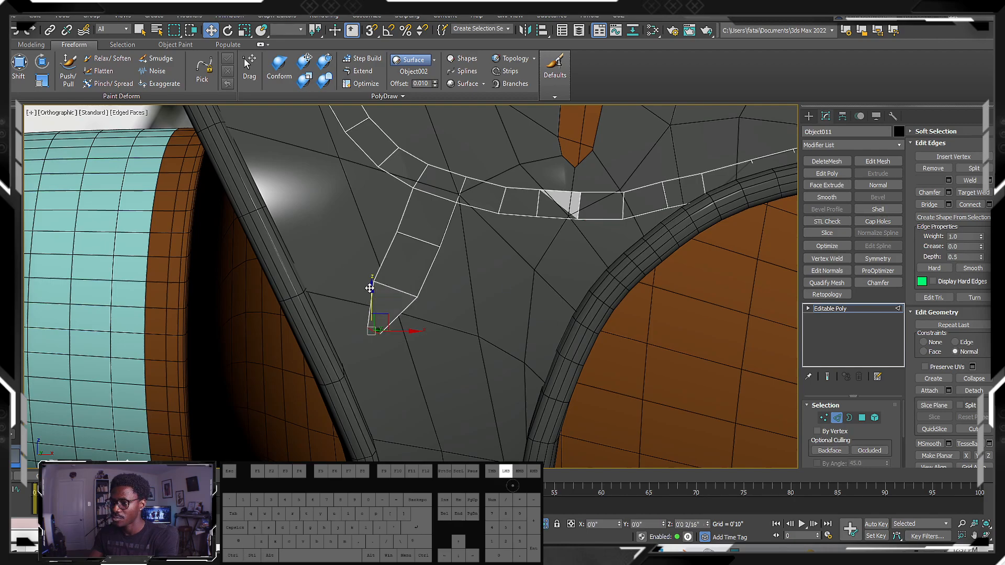
pyautogui.keyDown('alt'); pyautogui.moveTo(376, 307); pyautogui.dragTo(385, 314, button='middle'); pyautogui.keyUp('alt')
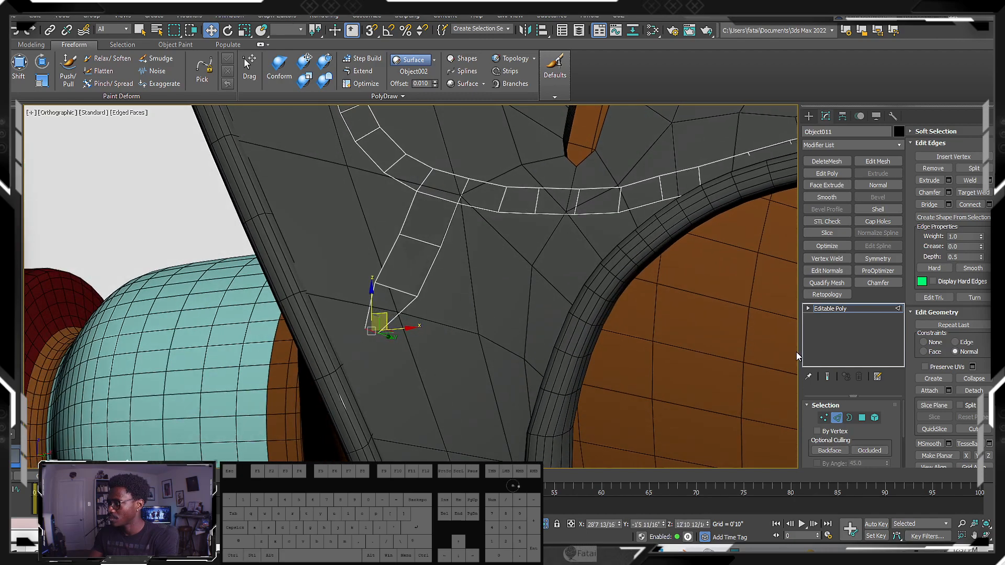
pyautogui.click(925, 342)
pyautogui.keyDown('alt'); pyautogui.moveTo(247, 278); pyautogui.dragTo(386, 285, button='middle'); pyautogui.keyUp('alt')
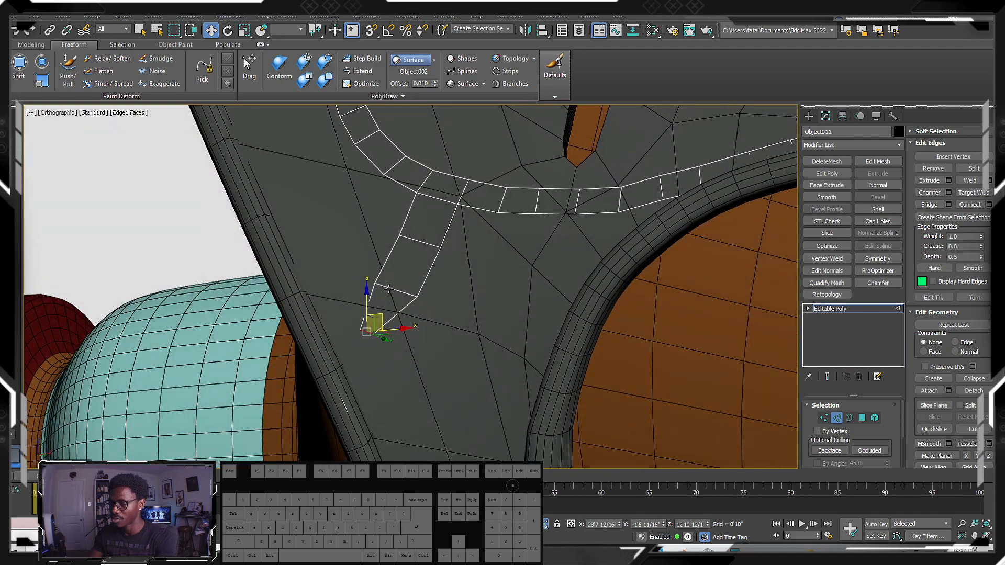
# - Taper the short branch by scaling its next two cross edges to 78 and 92 percent
pyautogui.press('2')
pyautogui.press('2')
pyautogui.click(390, 289)
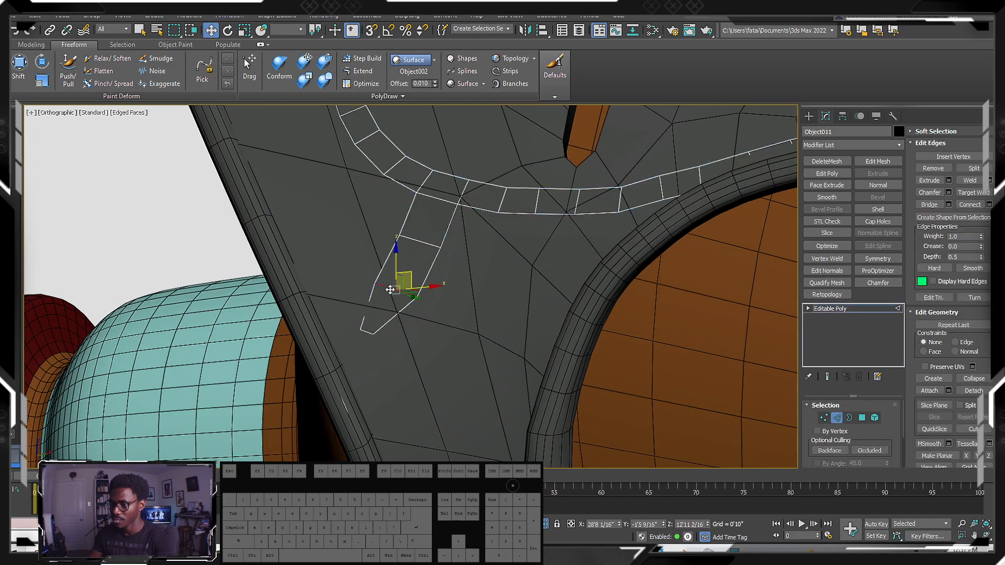
pyautogui.press('r')
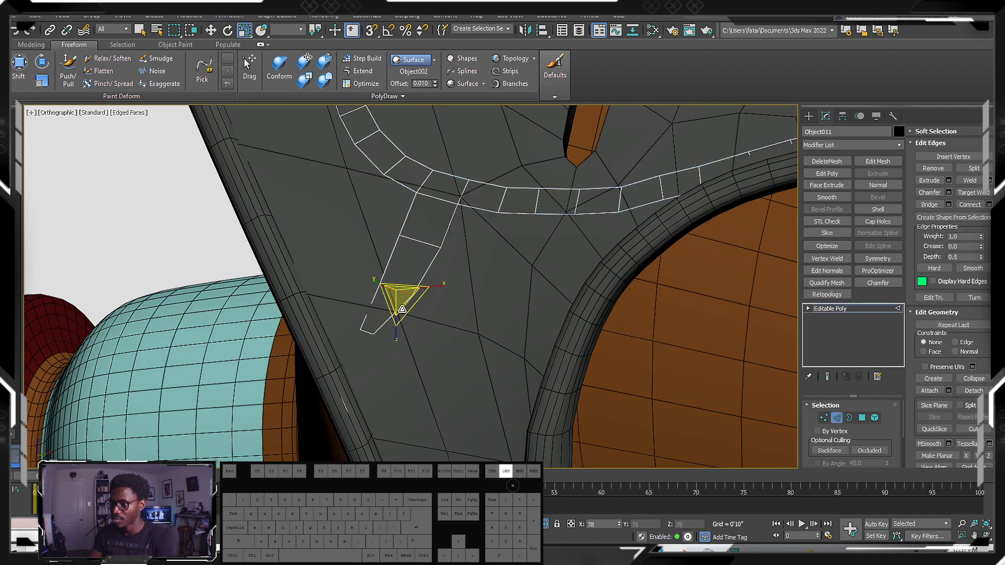
pyautogui.click(427, 240)
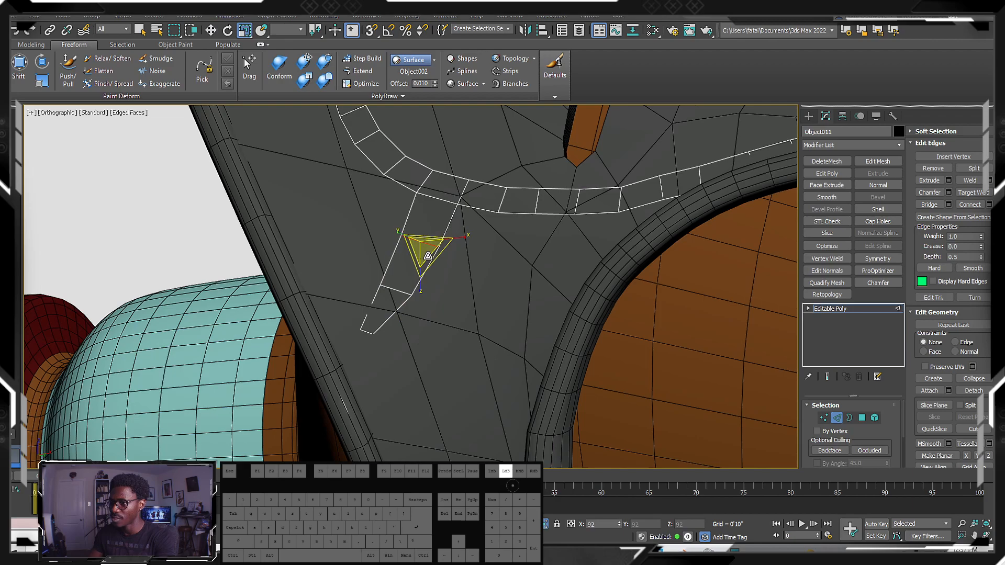
pyautogui.scroll(-5, 386, 244)
pyautogui.scroll(10, 367, 251)
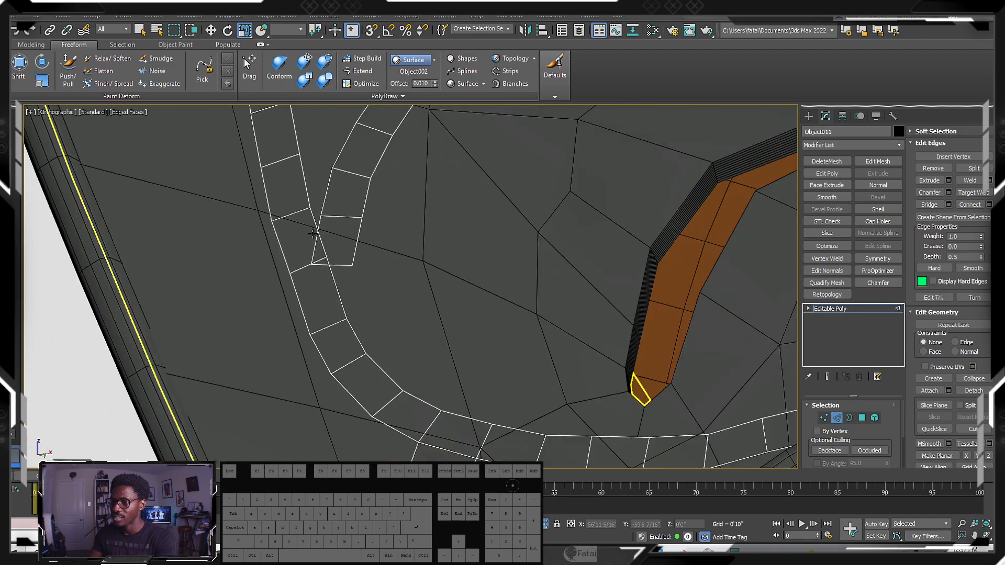
pyautogui.click(350, 279)
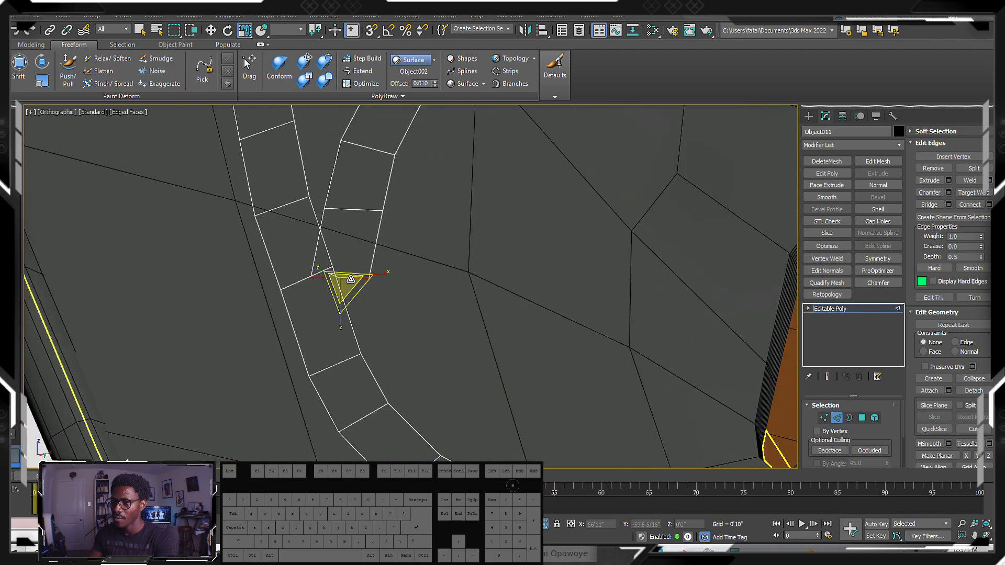
pyautogui.moveTo(350, 280); pyautogui.dragTo(420, 285, button='middle')
pyautogui.press('w')
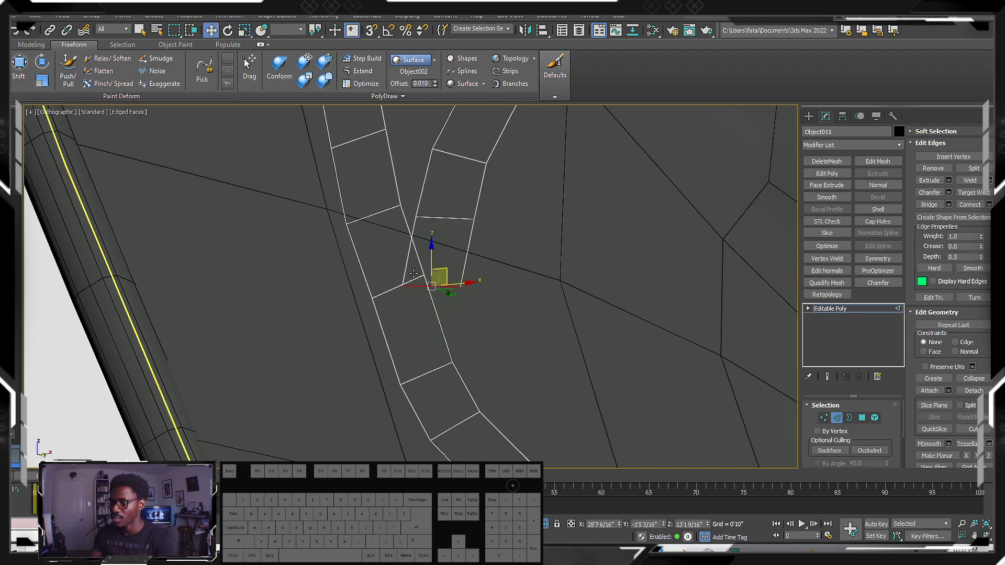
pyautogui.click(412, 231)
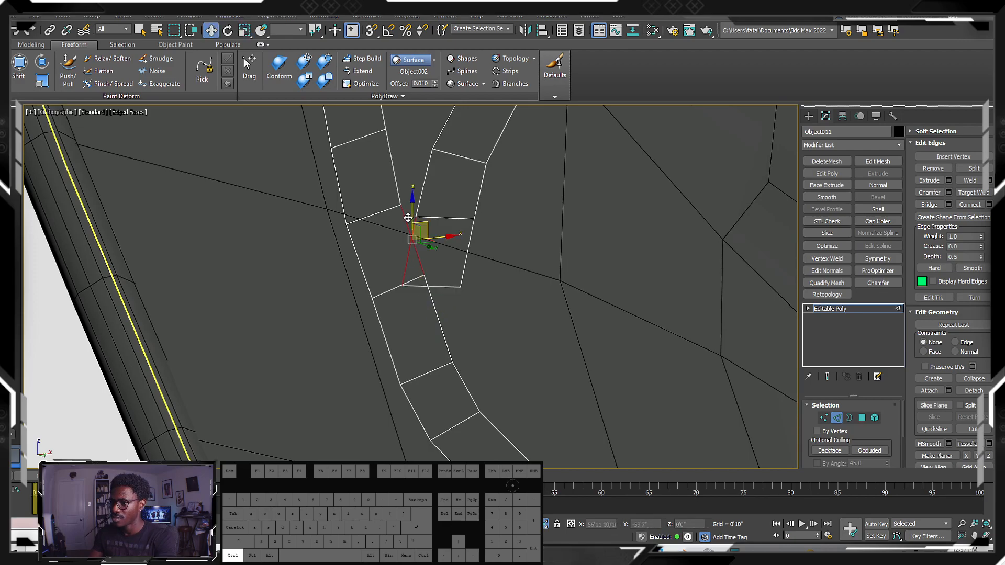
pyautogui.rightClick(453, 250)
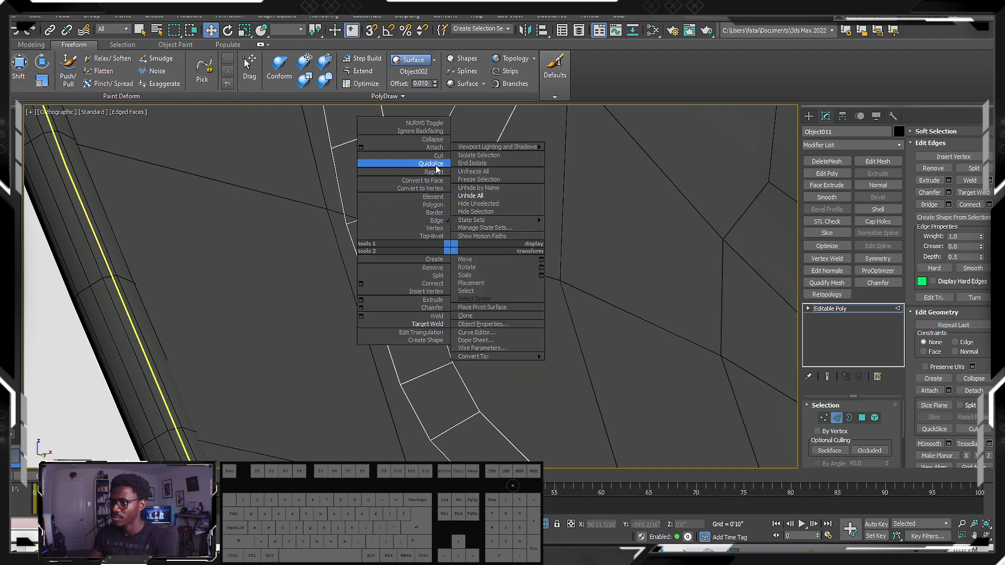
pyautogui.click(432, 140)
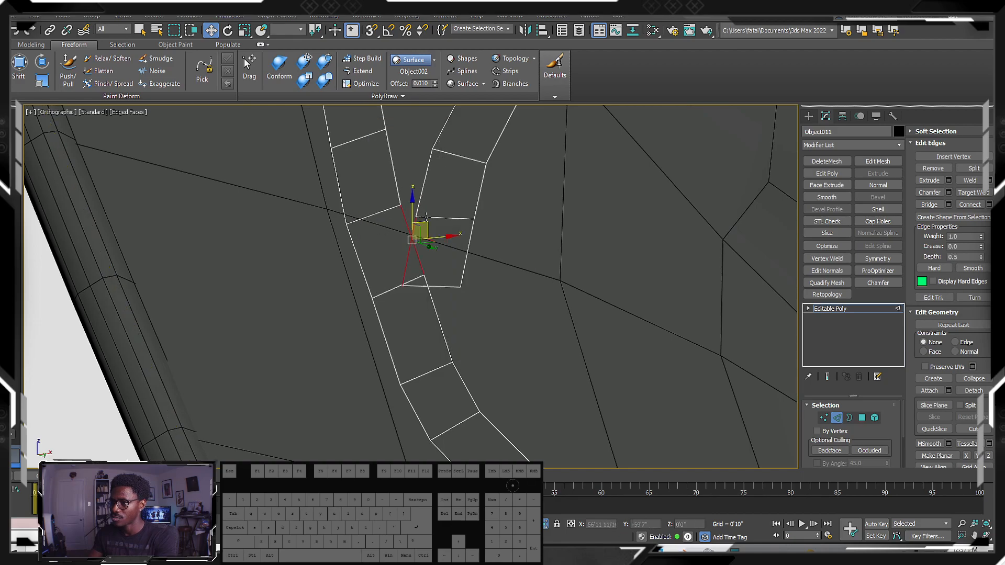
pyautogui.rightClick(441, 238)
pyautogui.click(575, 231)
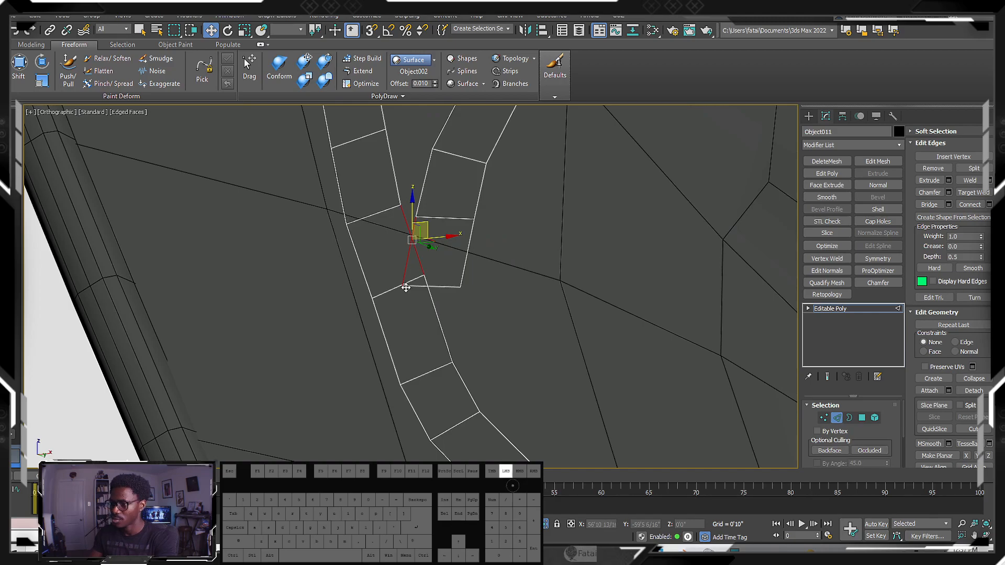
# - Target Weld the overlapping vertices at the inner curved strip's end onto the adjacent vertices of the main trim strip
pyautogui.press('1')
pyautogui.click(404, 286)
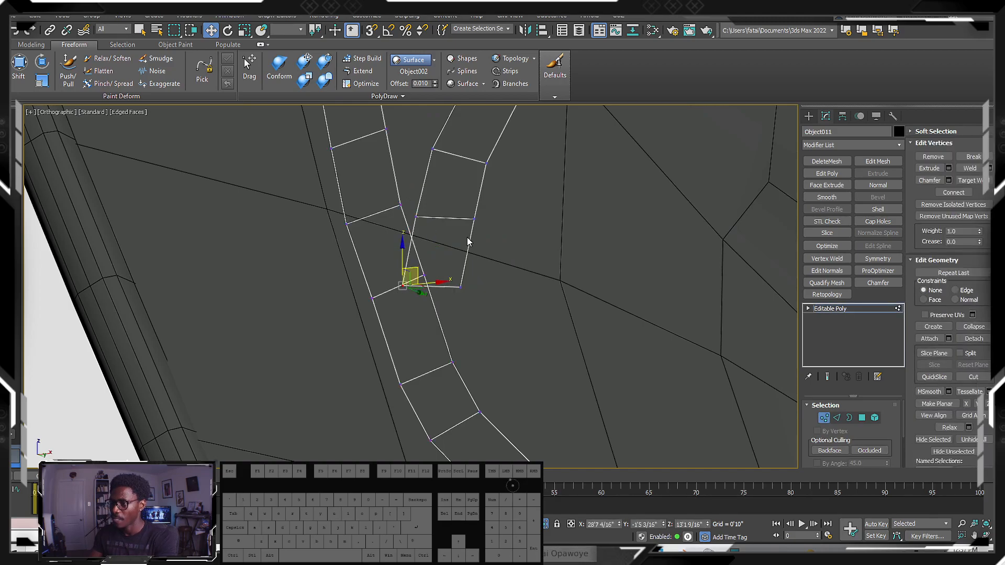
pyautogui.rightClick(504, 239)
pyautogui.click(440, 298)
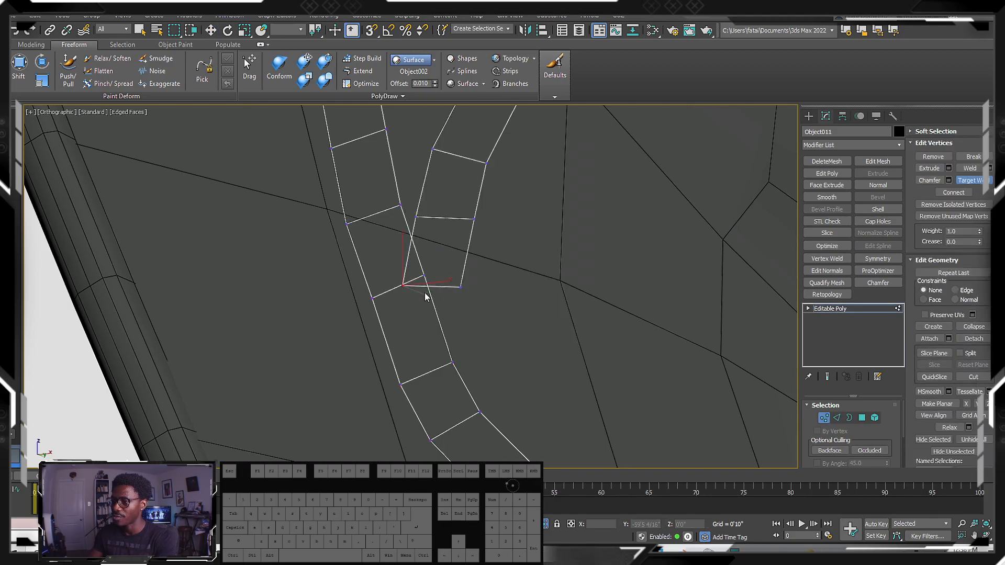
pyautogui.click(424, 275)
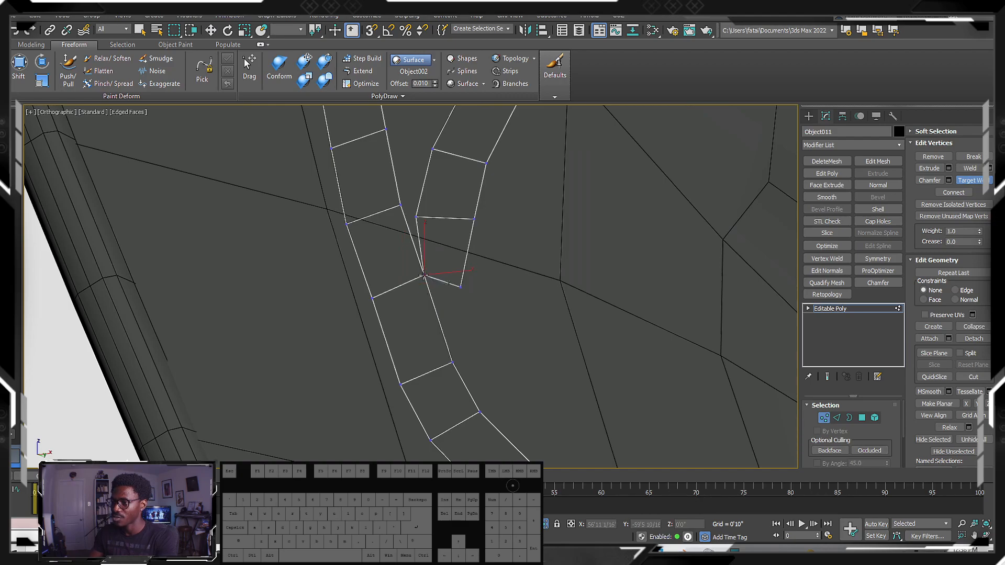
pyautogui.click(399, 203)
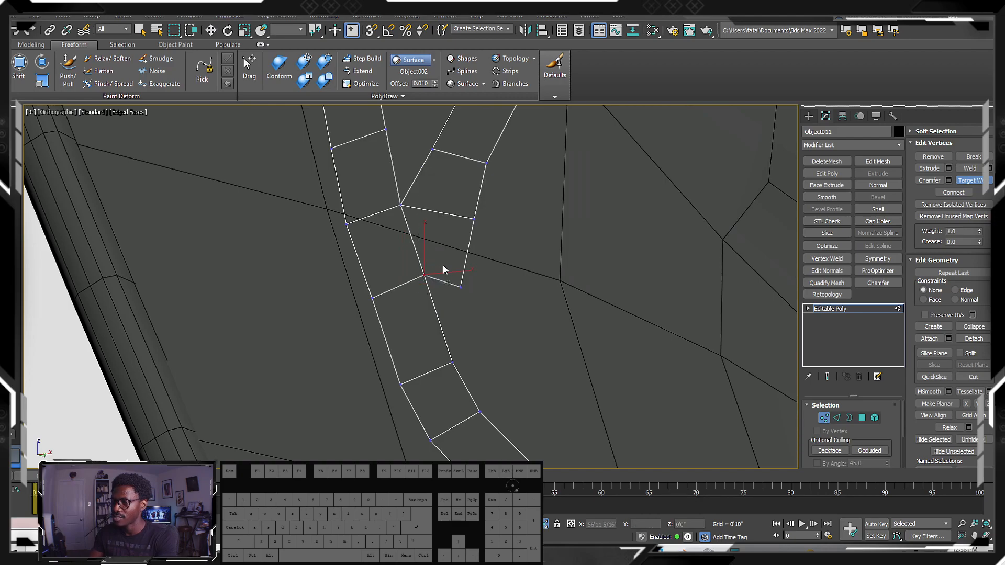
# - Set the Edge constraint and slide the free corner vertex at the inner strip's end slightly upward along its edge
pyautogui.scroll(-5, 459, 282)
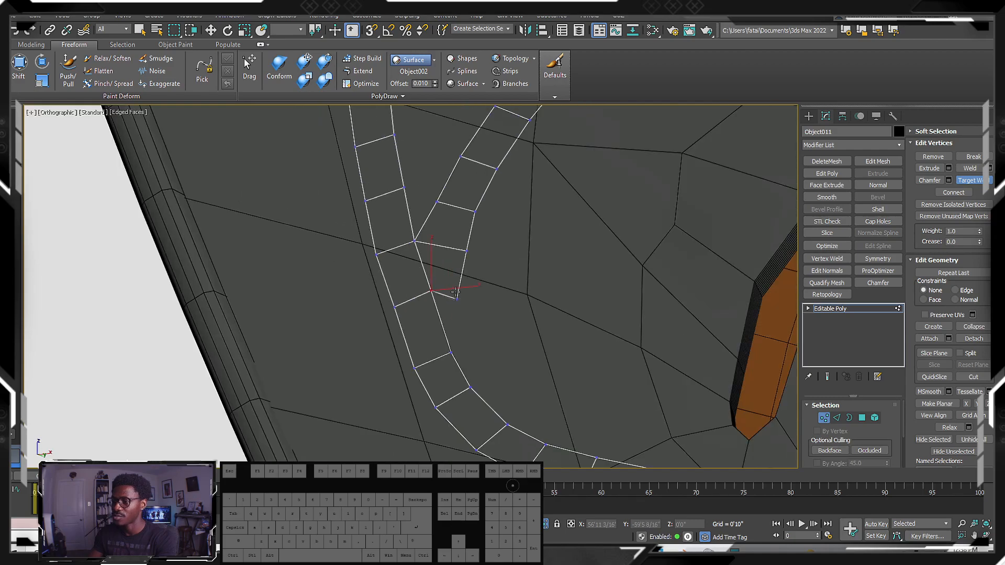
pyautogui.scroll(3, 435, 304)
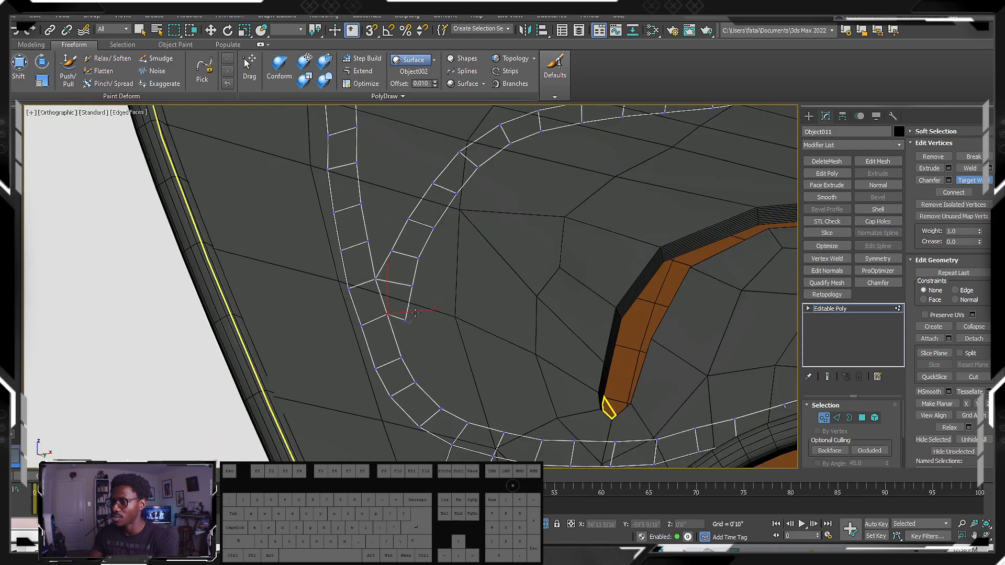
pyautogui.press('w')
pyautogui.click(407, 319)
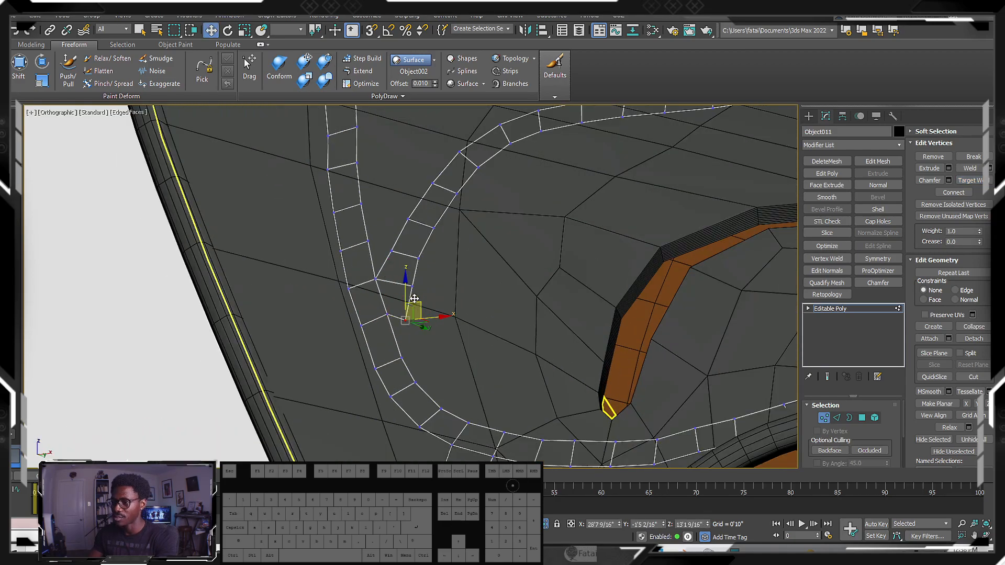
pyautogui.moveTo(407, 294); pyautogui.dragTo(406, 281)
pyautogui.hotkey('ctrl', 'z')
pyautogui.keyDown('alt'); pyautogui.moveTo(417, 308); pyautogui.dragTo(412, 308, button='middle'); pyautogui.keyUp('alt')
pyautogui.click(958, 292)
pyautogui.moveTo(409, 289); pyautogui.dragTo(410, 271)
# - Target Weld the two overlapping start vertices of the short hooked branch onto the nearest vertices of the main strip
pyautogui.scroll(-3, 420, 261)
pyautogui.moveTo(422, 261); pyautogui.dragTo(339, 271, button='middle')
pyautogui.scroll(-4, 341, 269)
pyautogui.scroll(8, 535, 290)
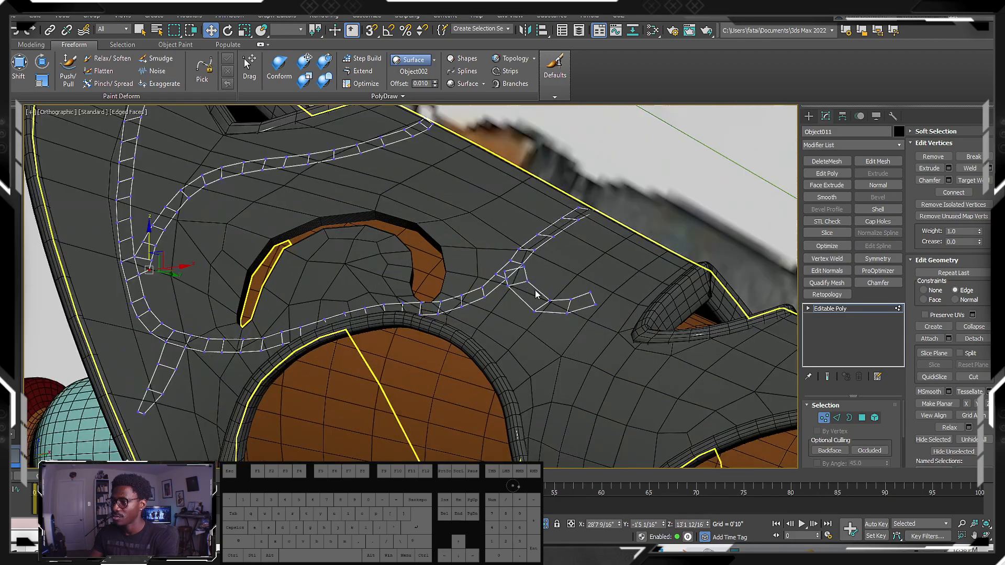
pyautogui.keyDown('alt'); pyautogui.moveTo(496, 269); pyautogui.dragTo(573, 305, button='middle'); pyautogui.keyUp('alt')
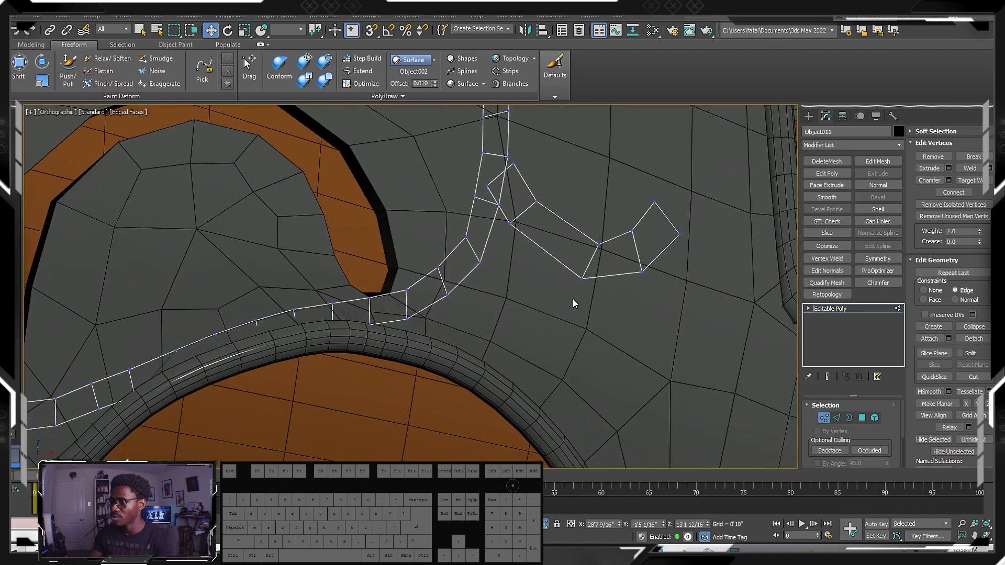
pyautogui.moveTo(575, 186); pyautogui.dragTo(578, 235, button='middle')
pyautogui.rightClick(575, 211)
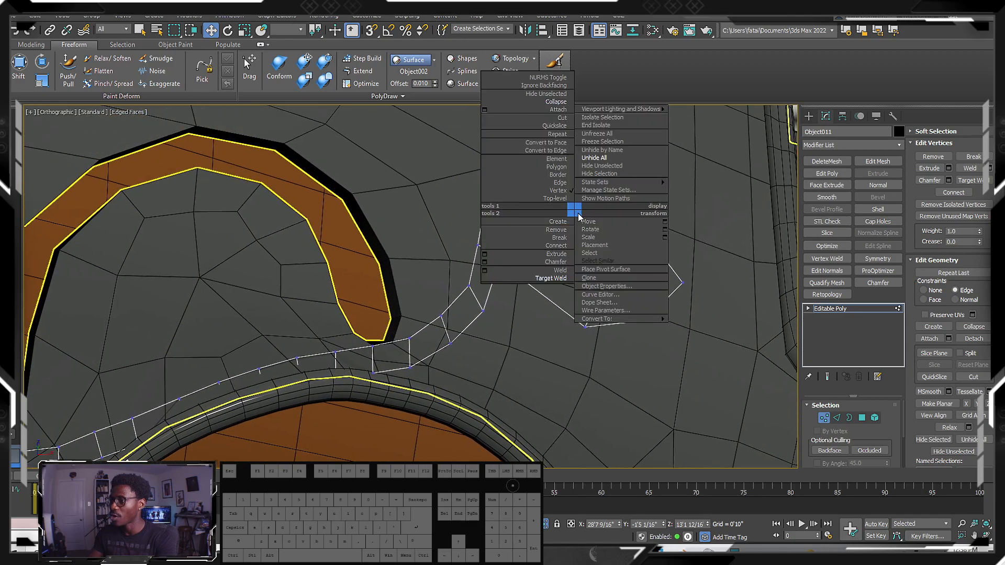
pyautogui.click(529, 278)
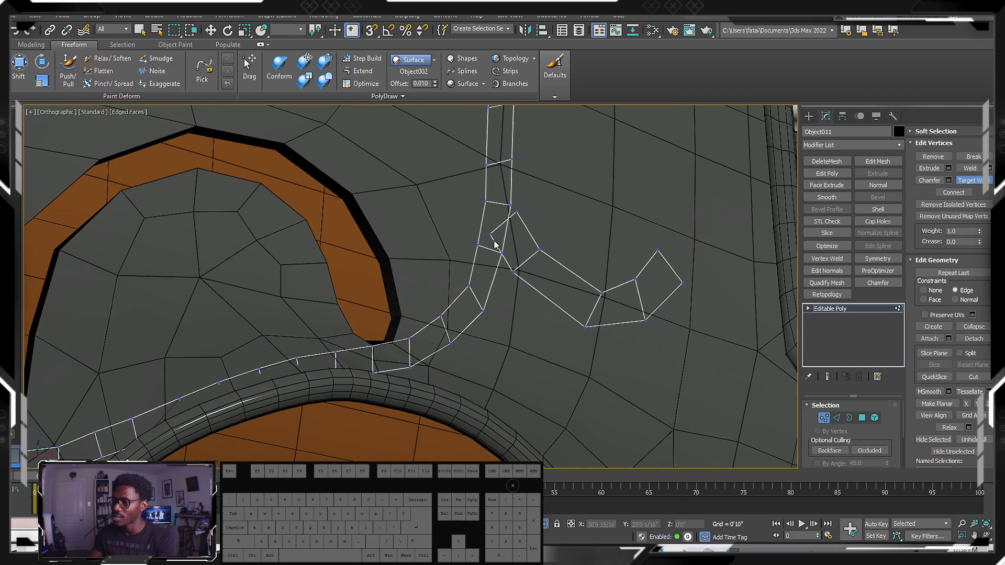
pyautogui.click(517, 214)
pyautogui.click(510, 203)
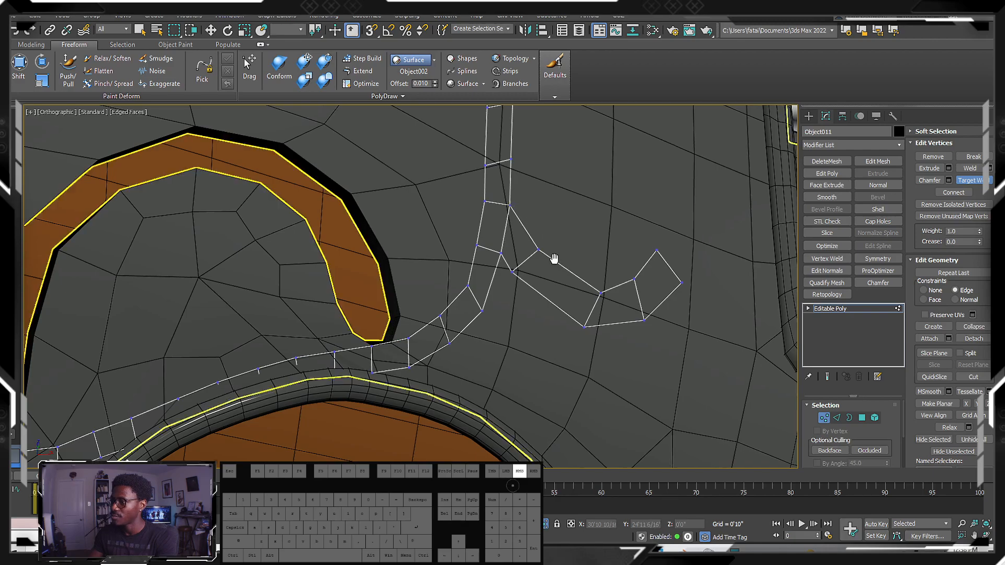
# - Add a cross edge loop in the long segment of the hooked branch with Swift Loop
pyautogui.moveTo(561, 261); pyautogui.dragTo(481, 245, button='middle')
pyautogui.scroll(-4, 481, 244)
pyautogui.scroll(2, 481, 245)
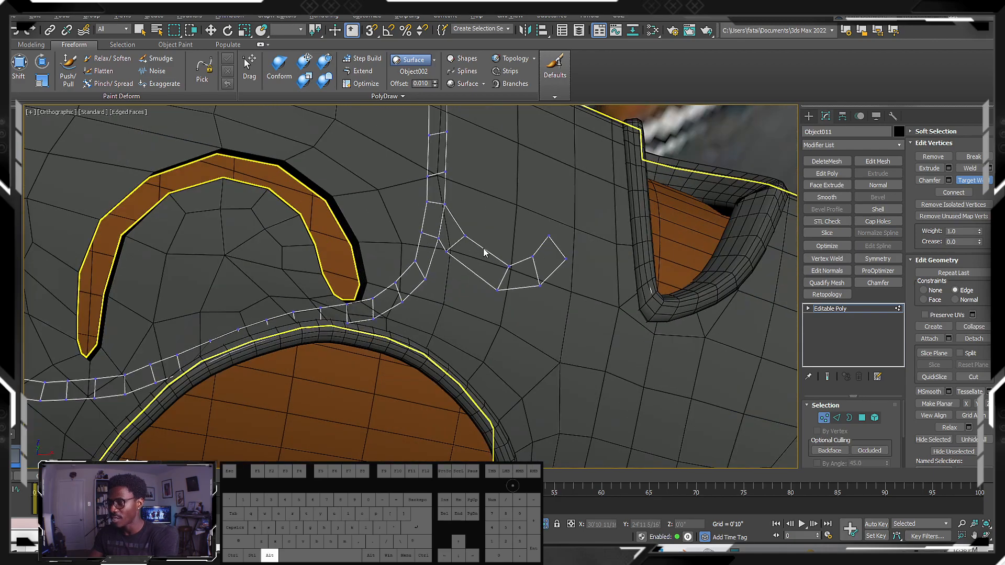
pyautogui.press('1')
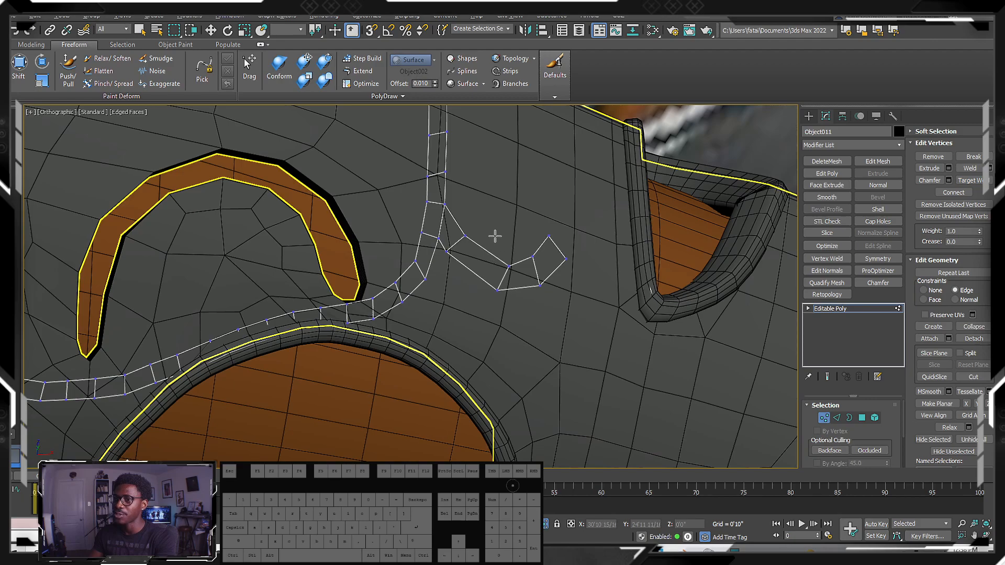
pyautogui.click(31, 44)
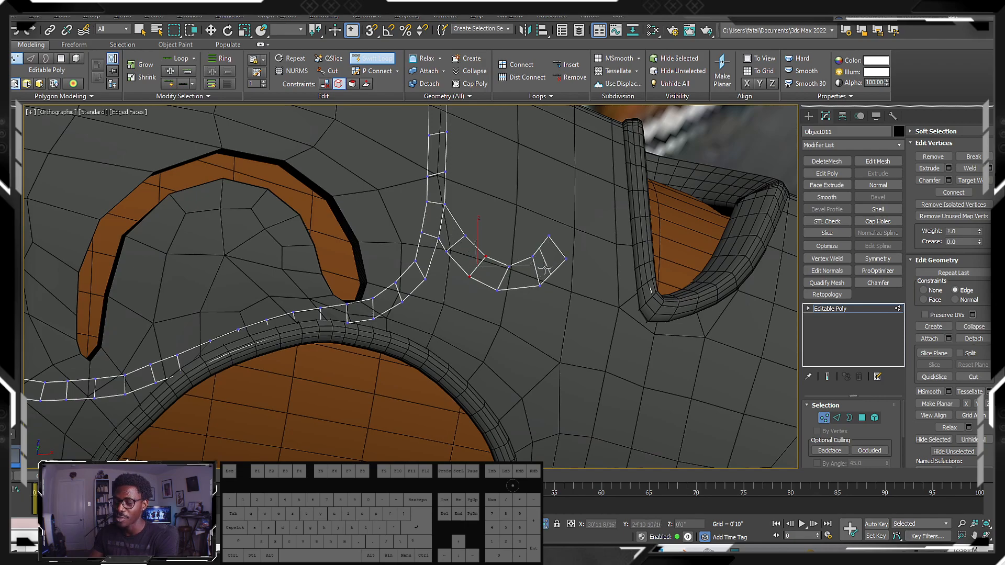
pyautogui.press('w')
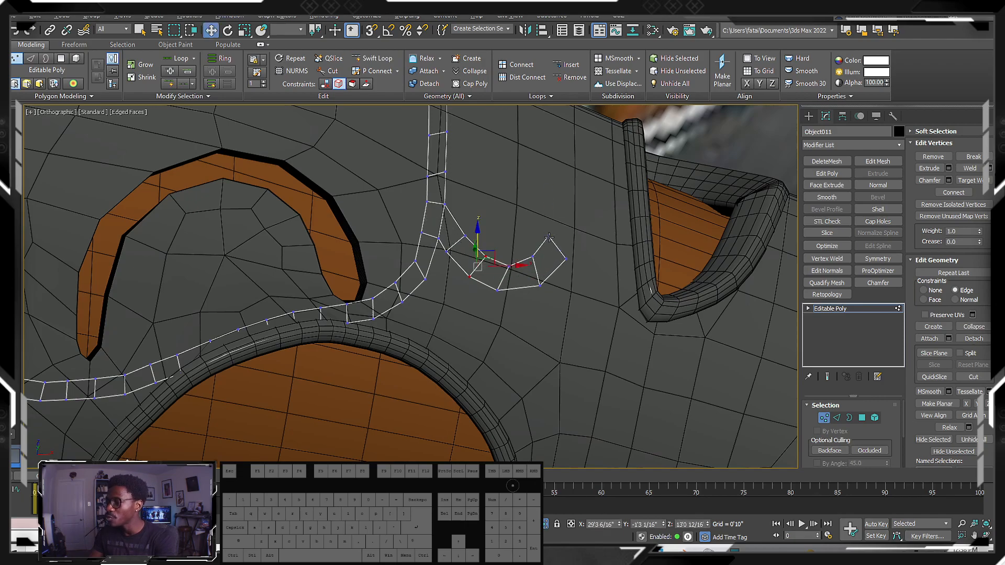
# - Taper the hooked branch by scaling down its end edge and slightly narrowing the cross edge before it
pyautogui.press('2')
pyautogui.click(559, 247)
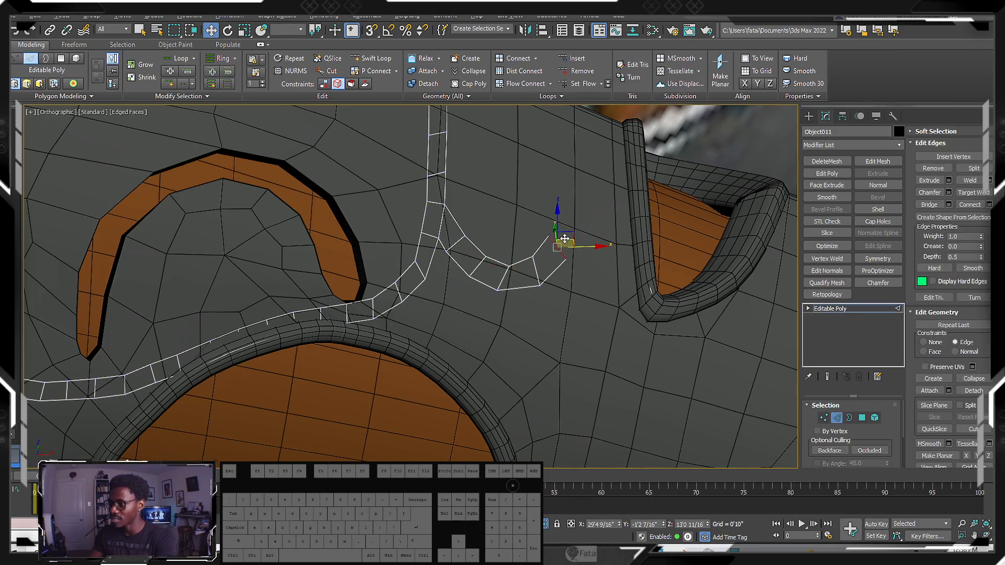
pyautogui.press('r')
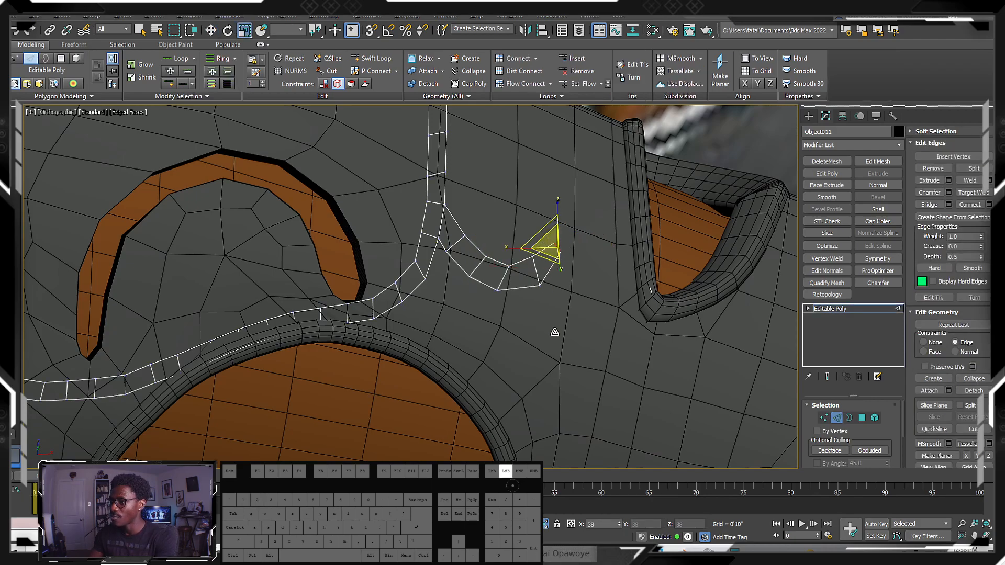
pyautogui.scroll(4, 530, 268)
pyautogui.click(543, 277)
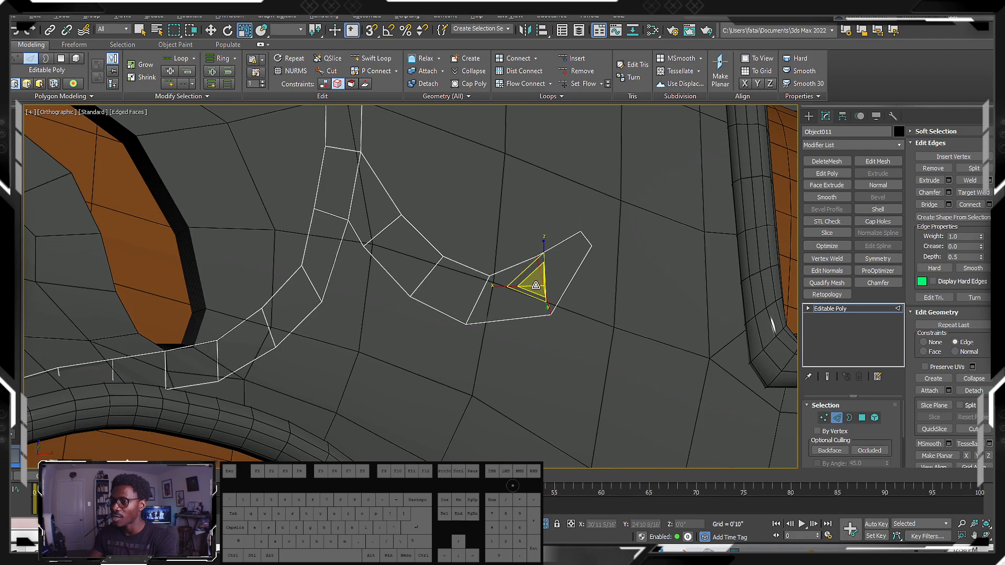
pyautogui.click(582, 253)
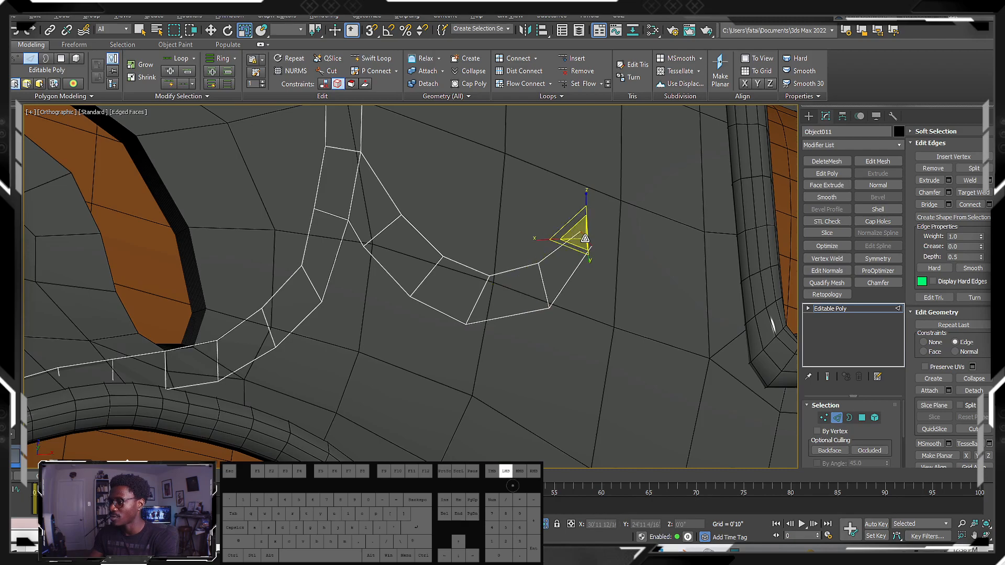
# - Slide the protruding corner vertex at the straight upper branch's end back along its edge to square off the end
pyautogui.scroll(-5, 473, 269)
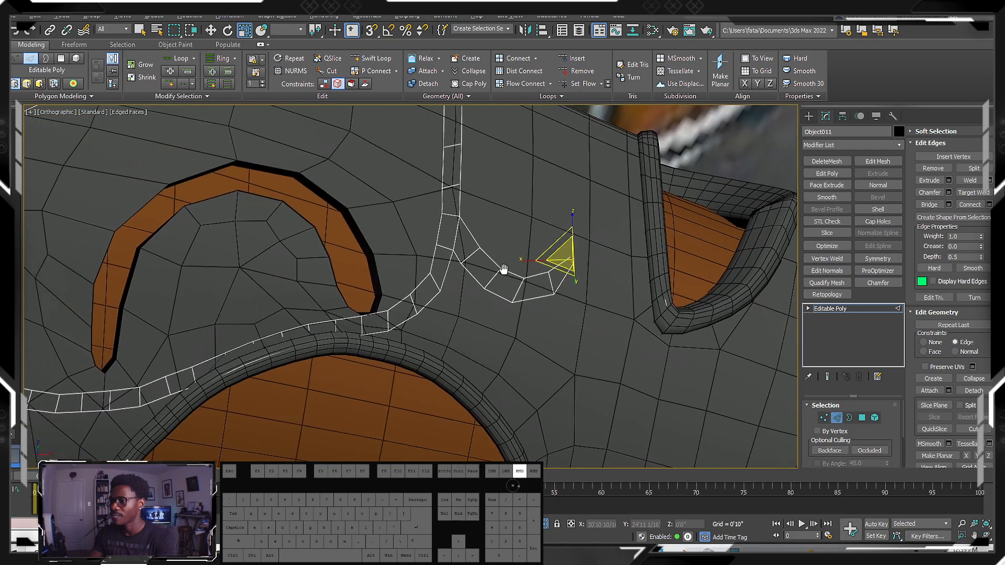
pyautogui.scroll(-2, 448, 307)
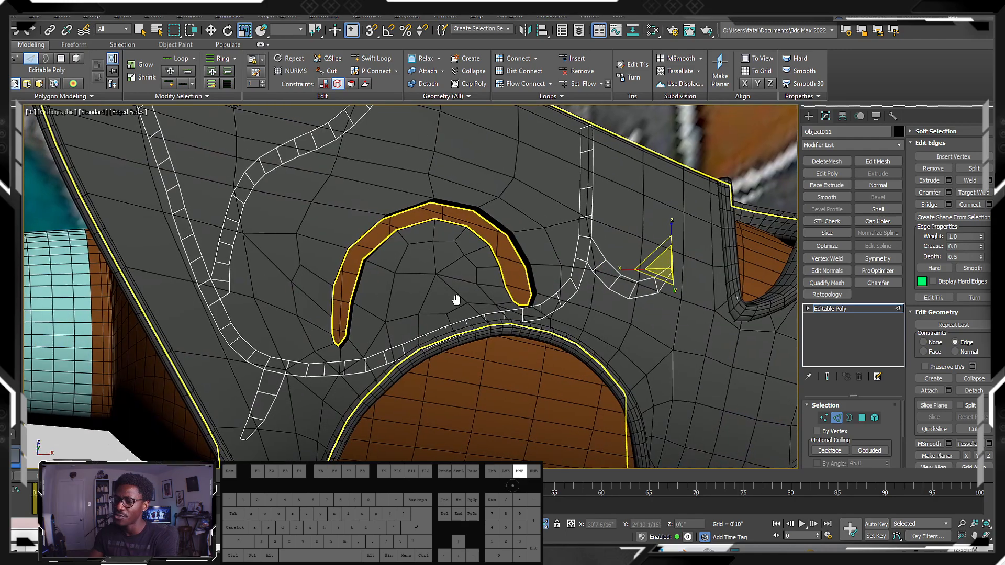
pyautogui.scroll(2, 361, 259)
pyautogui.keyDown('alt'); pyautogui.moveTo(386, 247); pyautogui.dragTo(504, 263, button='middle'); pyautogui.keyUp('alt')
pyautogui.scroll(3, 518, 271)
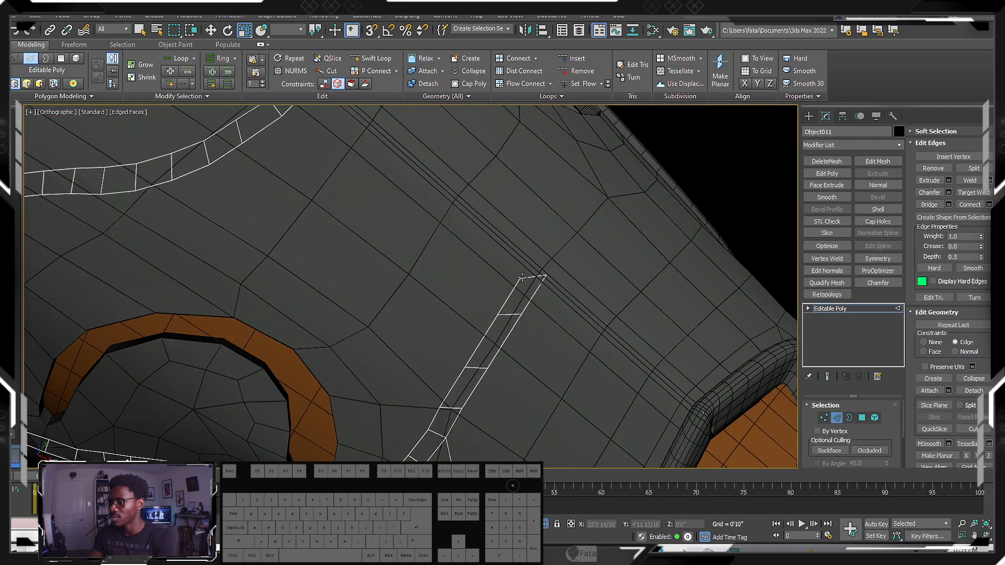
pyautogui.press('1')
pyautogui.click(521, 279)
pyautogui.press('w')
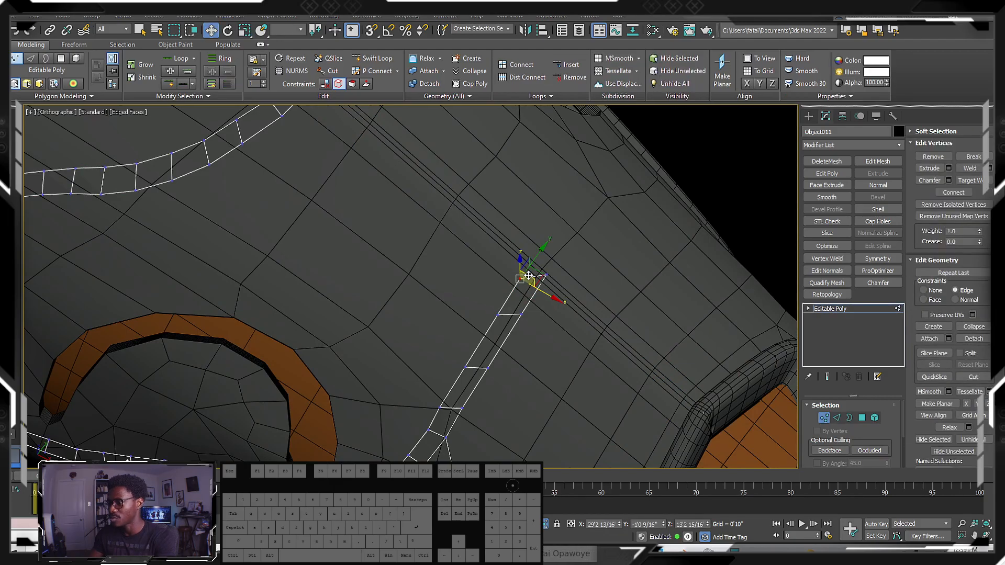
pyautogui.keyDown('alt'); pyautogui.moveTo(535, 261); pyautogui.dragTo(571, 266, button='middle'); pyautogui.keyUp('alt')
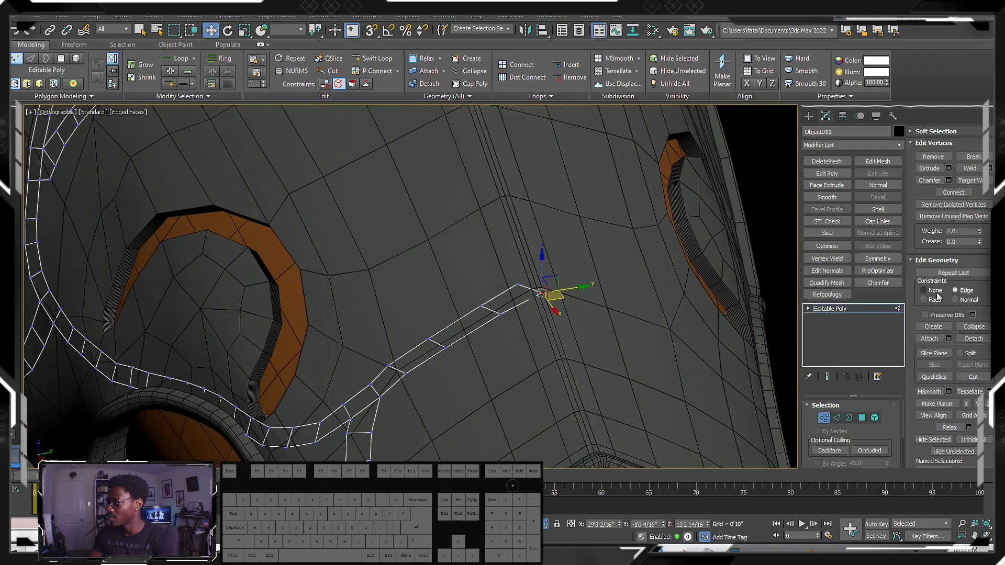
pyautogui.moveTo(549, 291); pyautogui.dragTo(488, 325)
# - Slide the next vertices along the same side of the straight branch to even out its cross edges
pyautogui.click(443, 350)
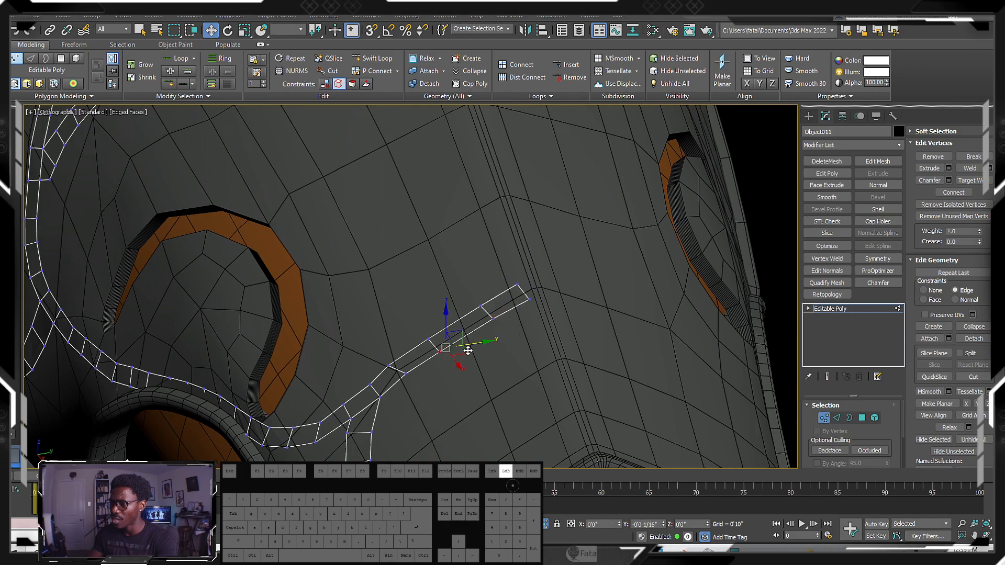
pyautogui.click(406, 374)
pyautogui.moveTo(425, 374); pyautogui.dragTo(422, 377)
# - Undo the last vertex move at the straight branch's end beside the center line
pyautogui.moveTo(432, 342); pyautogui.dragTo(539, 307, button='middle')
pyautogui.scroll(-4, 411, 285)
pyautogui.keyDown('alt'); pyautogui.moveTo(411, 285); pyautogui.dragTo(498, 274, button='middle'); pyautogui.keyUp('alt')
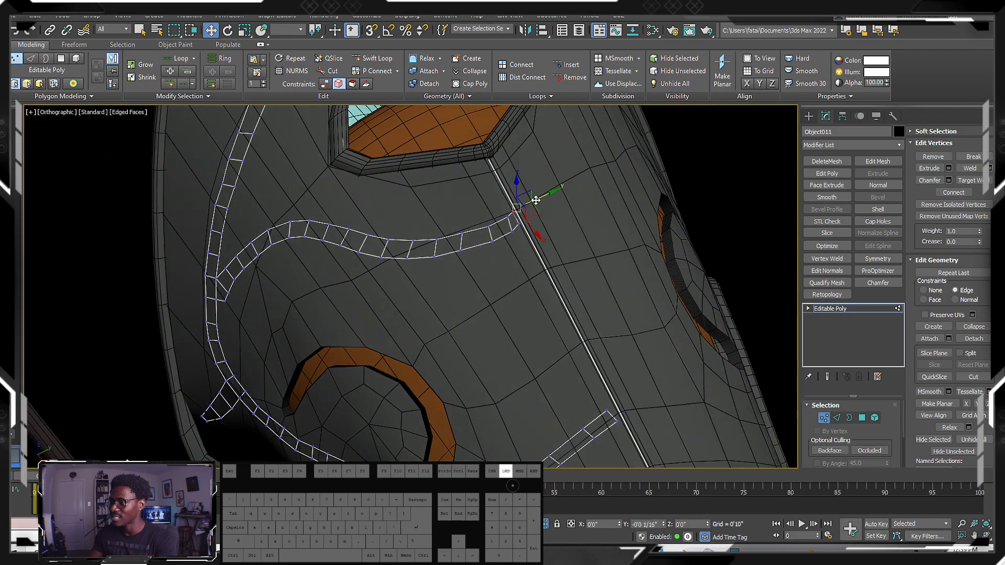
pyautogui.scroll(3, 599, 292)
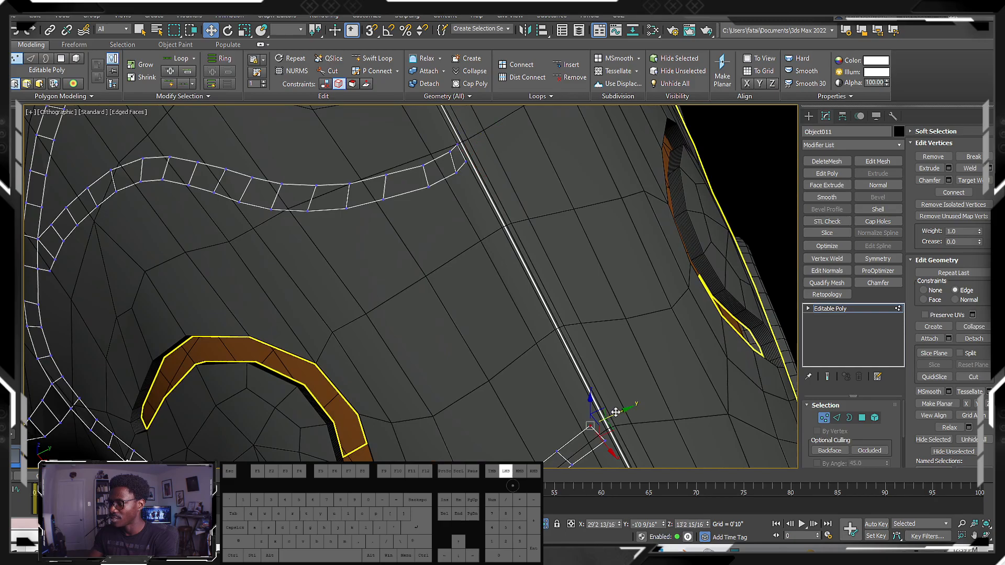
pyautogui.hotkey('ctrl', 'z')
# - Slide the corner vertex at the main strip's upper tip along its edge to reshape the strip end
pyautogui.keyDown('alt'); pyautogui.moveTo(608, 421); pyautogui.dragTo(588, 393, button='middle'); pyautogui.keyUp('alt')
pyautogui.keyDown('alt'); pyautogui.moveTo(610, 426); pyautogui.dragTo(296, 319, button='middle'); pyautogui.keyUp('alt')
pyautogui.scroll(3, 235, 242)
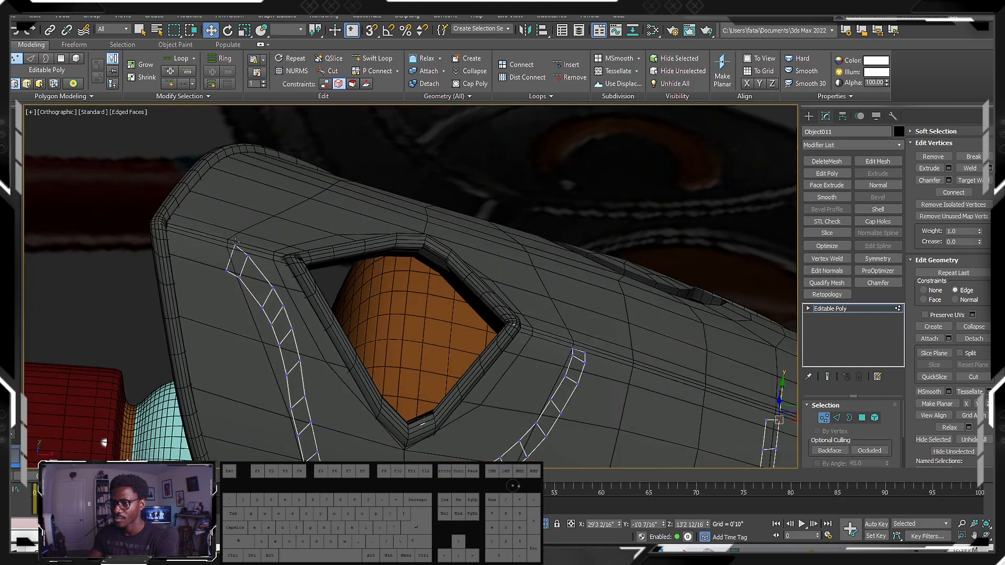
pyautogui.scroll(2, 236, 249)
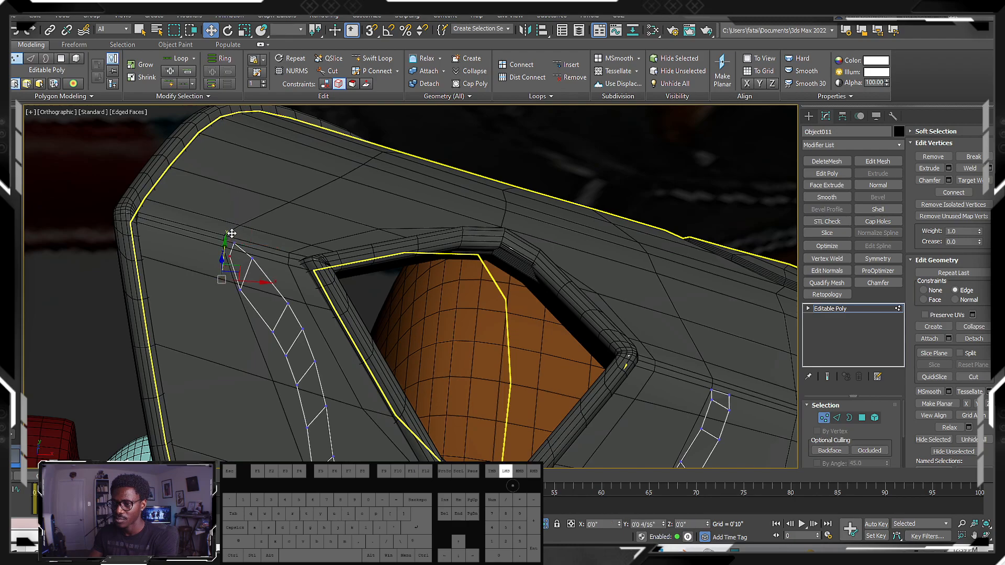
pyautogui.moveTo(232, 235); pyautogui.dragTo(261, 235)
pyautogui.keyDown('alt'); pyautogui.moveTo(310, 237); pyautogui.dragTo(568, 212, button='middle'); pyautogui.keyUp('alt')
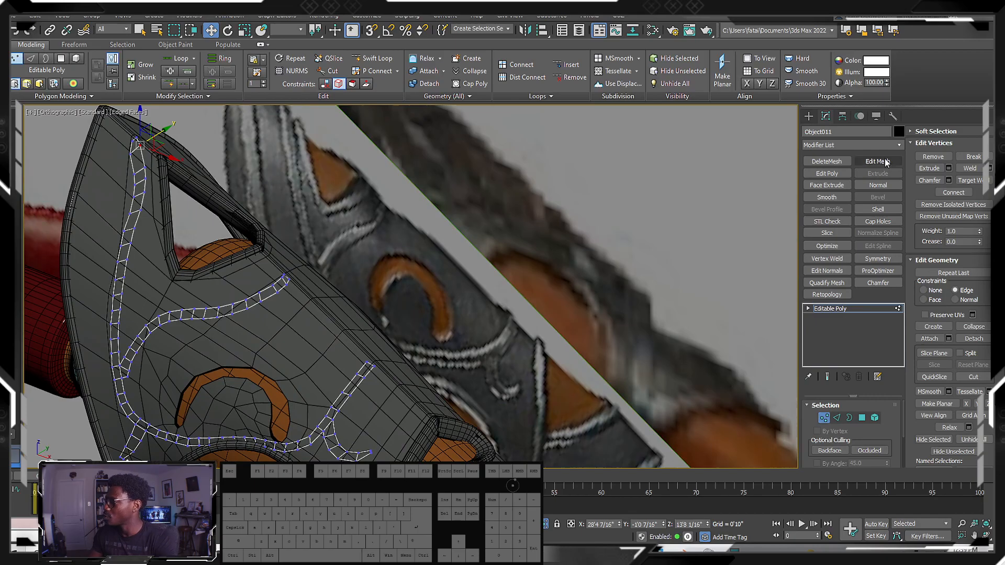
# - Mirror the trim strips across the Z axis with a Symmetry modifier and isolate the trim object
pyautogui.click(869, 260)
pyautogui.keyDown('alt'); pyautogui.moveTo(367, 251); pyautogui.dragTo(348, 304, button='middle'); pyautogui.keyUp('alt')
pyautogui.hotkey('alt', 'q')
pyautogui.scroll(4, 347, 304)
pyautogui.scroll(4, 348, 304)
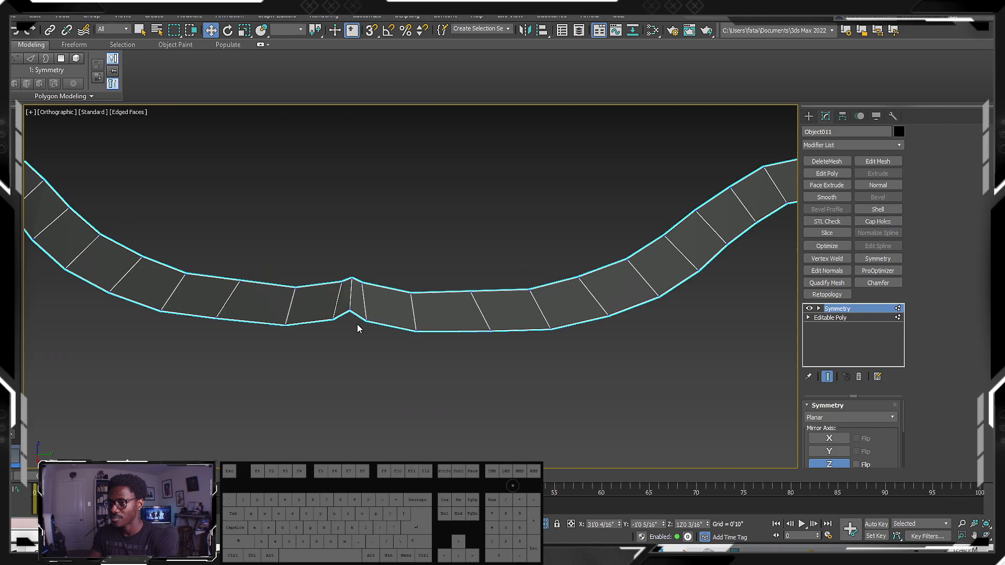
# - Add an Edit Poly modifier and move the notched vertex at the curved branch's mirrored seam to smooth the strip edge
pyautogui.hotkey('ctrl', 'e')
pyautogui.scroll(3, 365, 338)
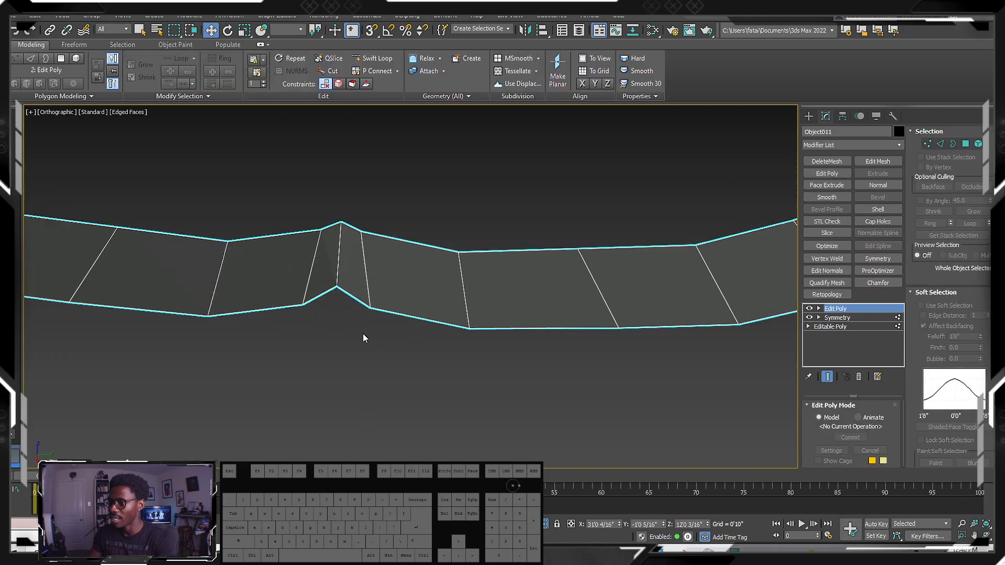
pyautogui.press('1')
pyautogui.click(337, 287)
pyautogui.keyDown('alt'); pyautogui.moveTo(337, 287); pyautogui.dragTo(409, 257, button='middle'); pyautogui.keyUp('alt')
pyautogui.keyDown('alt'); pyautogui.moveTo(791, 320); pyautogui.dragTo(318, 276, button='middle'); pyautogui.keyUp('alt')
pyautogui.moveTo(317, 276); pyautogui.dragTo(313, 280)
pyautogui.keyDown('alt'); pyautogui.moveTo(313, 280); pyautogui.dragTo(450, 293, button='middle'); pyautogui.keyUp('alt')
# - Bridge the two open end edges where the mirrored straight branches meet at the center line
pyautogui.scroll(-8, 367, 269)
pyautogui.scroll(7, 484, 367)
pyautogui.keyDown('alt'); pyautogui.moveTo(448, 367); pyautogui.dragTo(390, 346, button='middle'); pyautogui.keyUp('alt')
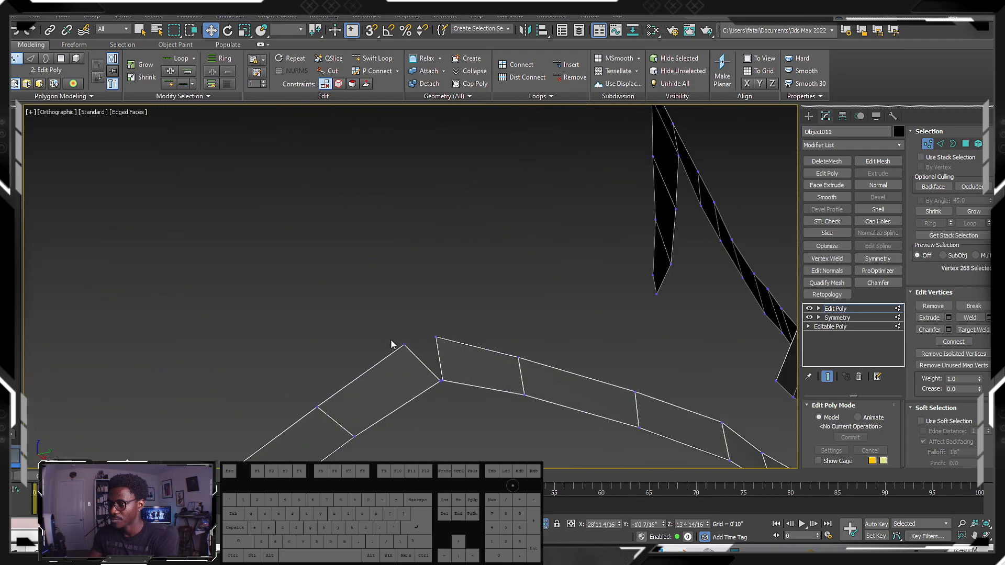
pyautogui.click(396, 331)
pyautogui.scroll(5, 438, 362)
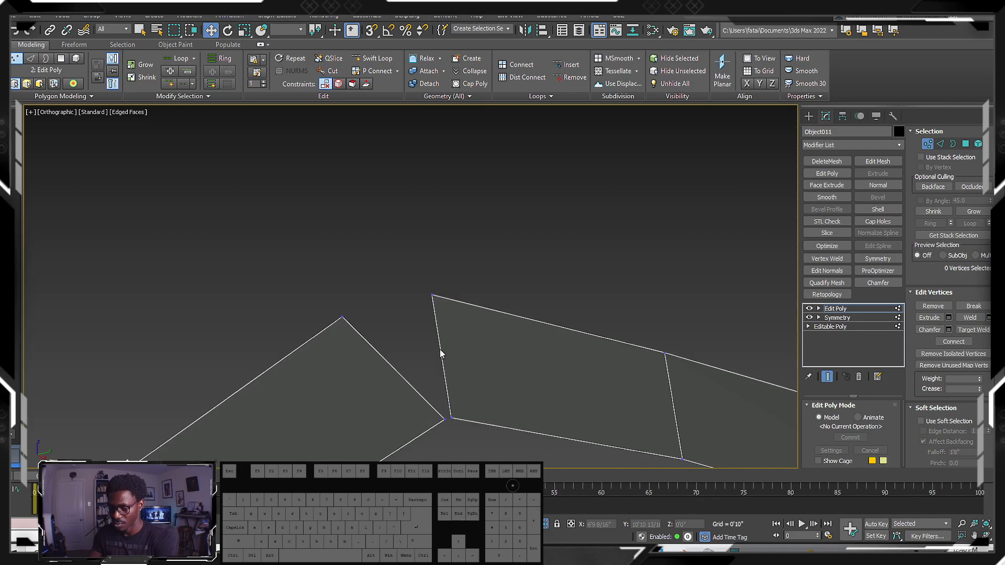
pyautogui.press('2')
pyautogui.click(400, 370)
pyautogui.keyDown('ctrl'); pyautogui.click(442, 349); pyautogui.keyUp('ctrl')
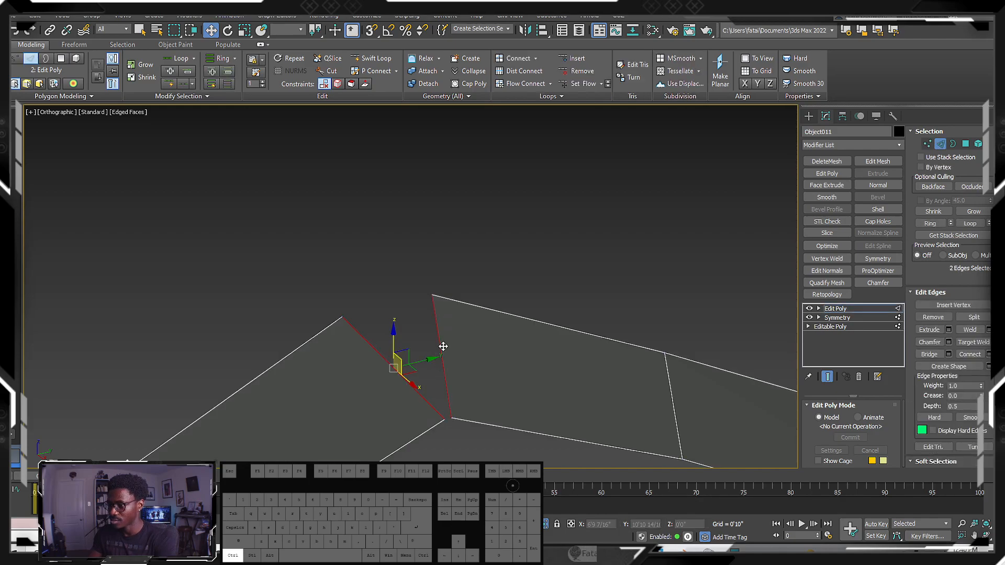
pyautogui.click(949, 355)
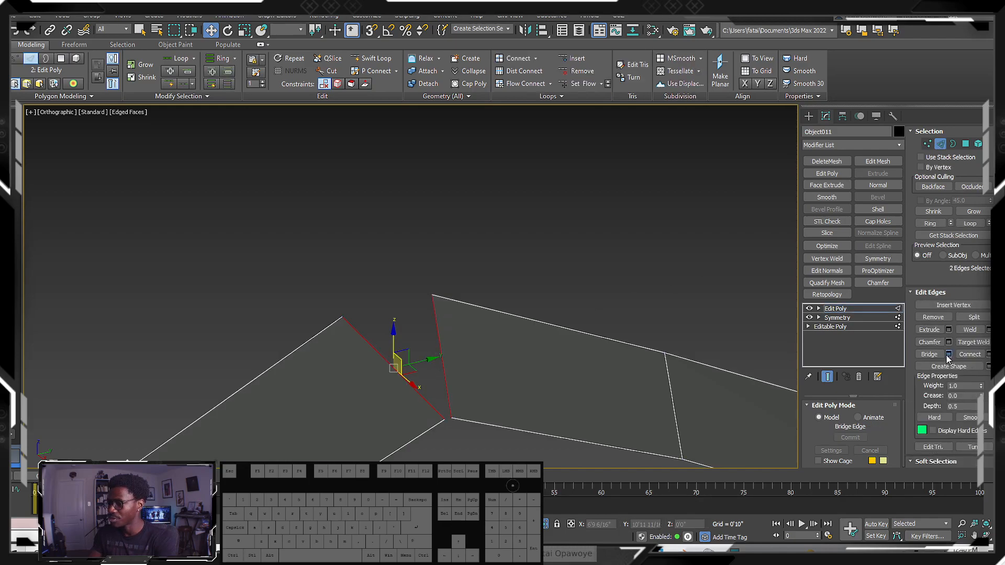
pyautogui.click(417, 338)
# - Insert an edge loop through the middle of the new bridge face with Swift Loop
pyautogui.keyDown('alt'); pyautogui.moveTo(419, 338); pyautogui.dragTo(404, 312, button='middle'); pyautogui.keyUp('alt')
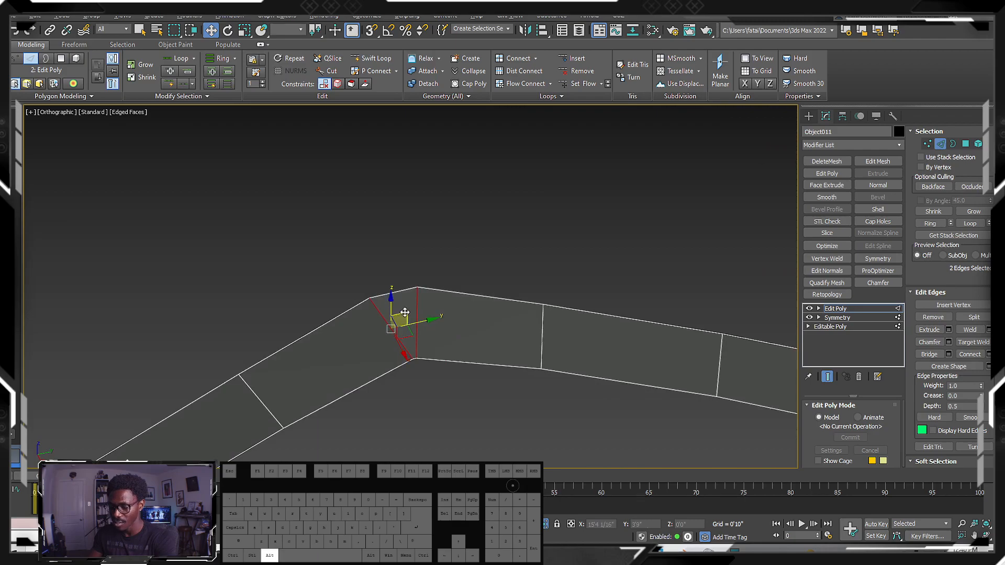
pyautogui.hotkey('alt', 'shift', 'w')
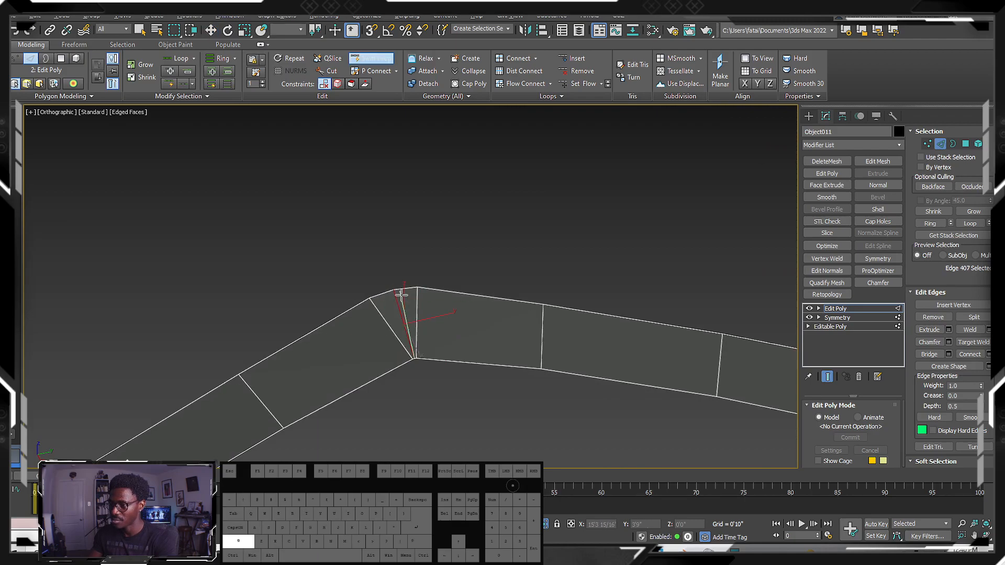
pyautogui.hotkey('alt', 'shift', 'w')
pyautogui.keyDown('alt'); pyautogui.moveTo(408, 293); pyautogui.dragTo(420, 314, button='middle'); pyautogui.keyUp('alt')
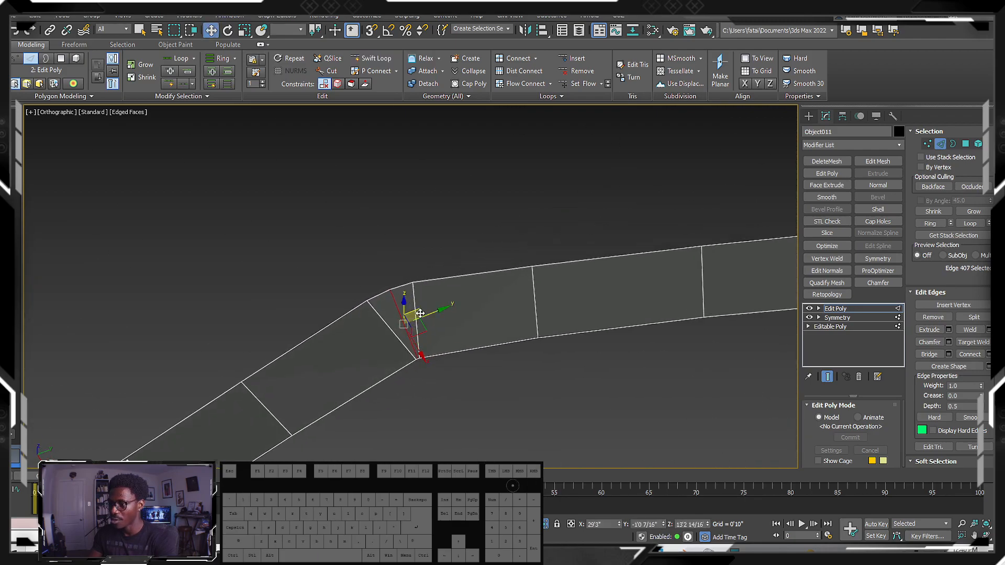
# - Remove the two edges flanking the bridge's middle loop, leaving a single center edge
pyautogui.press('1')
pyautogui.click(412, 283)
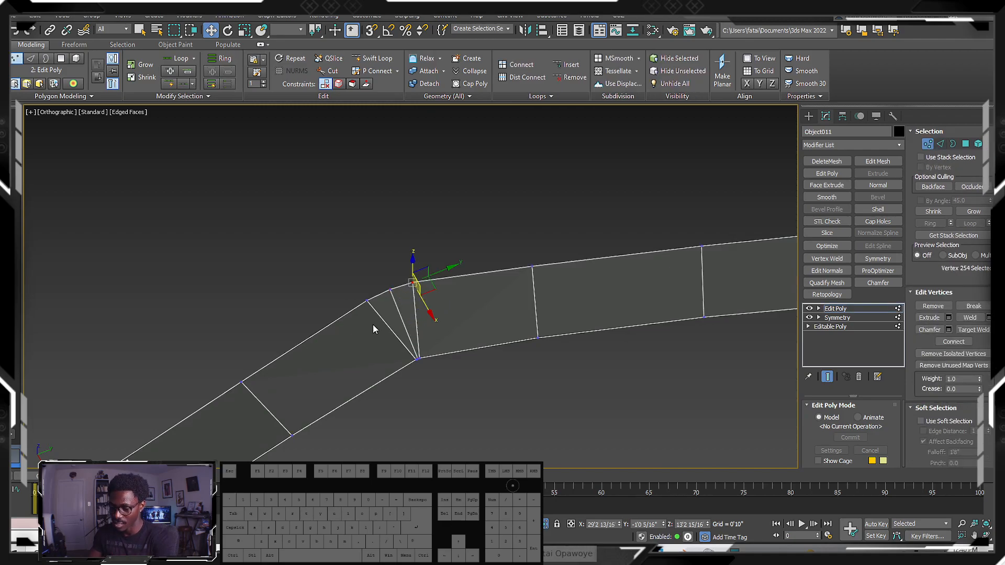
pyautogui.press('2')
pyautogui.click(387, 324)
pyautogui.keyDown('ctrl'); pyautogui.click(419, 300); pyautogui.keyUp('ctrl')
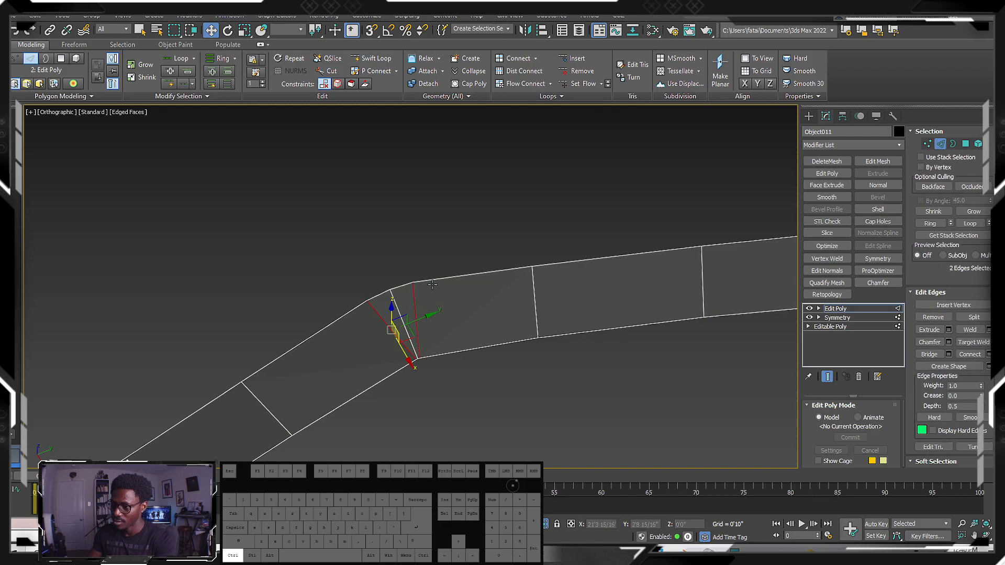
pyautogui.hotkey('ctrl', 'BackSpace')
# - Examine the bridged junction and the other mirrored seams of the trim along the center line
pyautogui.scroll(-5, 436, 262)
pyautogui.moveTo(436, 262); pyautogui.dragTo(368, 218, button='middle')
pyautogui.scroll(6, 429, 253)
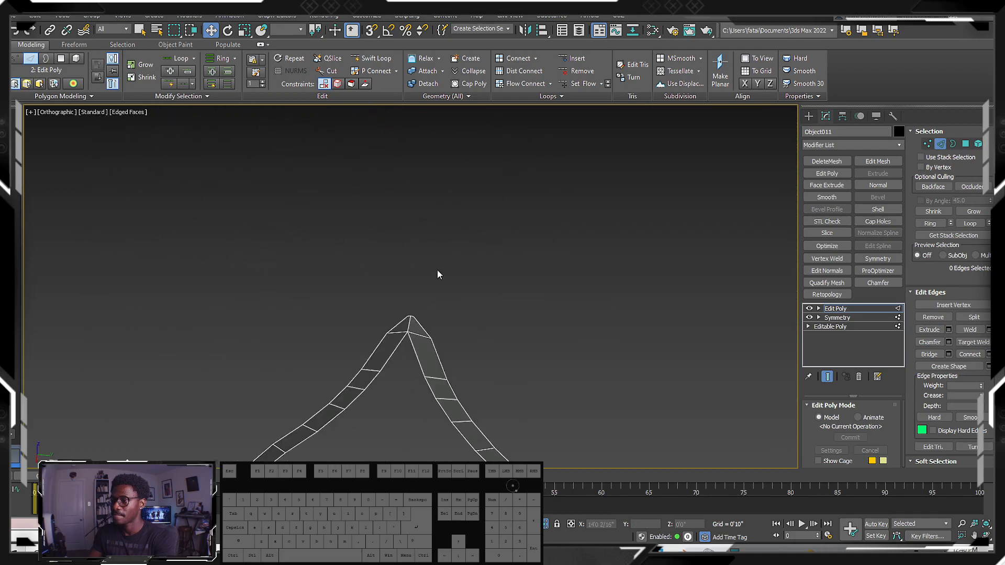
pyautogui.scroll(3, 330, 258)
pyautogui.scroll(3, 330, 258)
pyautogui.press('1')
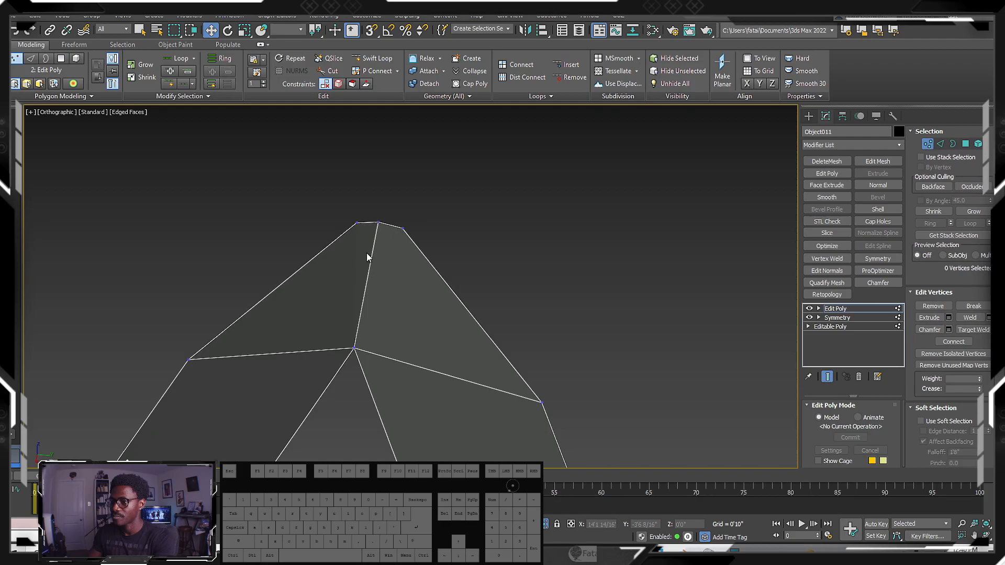
pyautogui.scroll(-10, 366, 249)
pyautogui.keyDown('alt'); pyautogui.moveTo(361, 303); pyautogui.dragTo(330, 253, button='middle'); pyautogui.keyUp('alt')
pyautogui.scroll(2, 370, 350)
pyautogui.scroll(7, 343, 376)
pyautogui.scroll(-5, 285, 368)
pyautogui.keyDown('alt'); pyautogui.moveTo(286, 368); pyautogui.dragTo(354, 320, button='middle'); pyautogui.keyUp('alt')
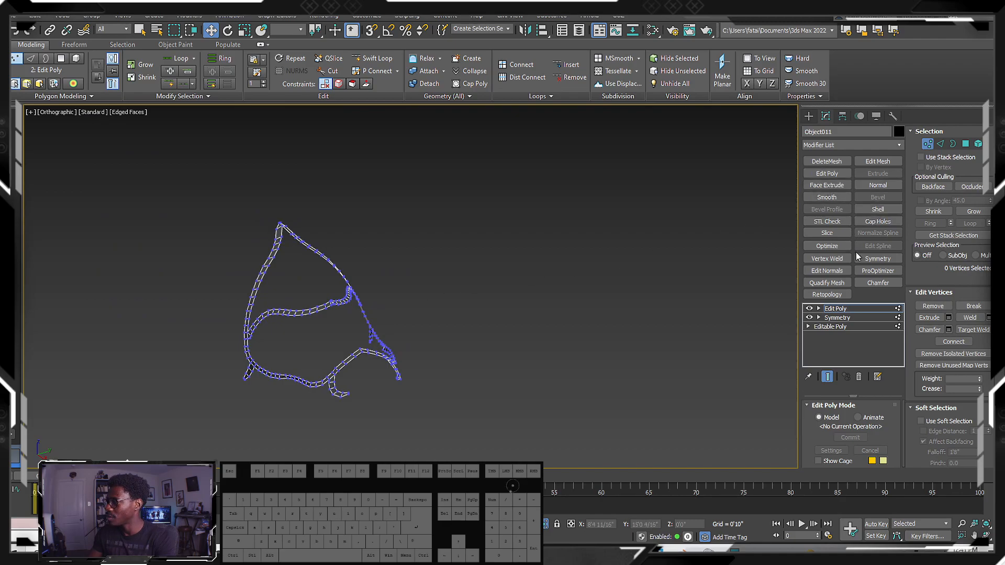
# - Thicken the trim with a Shell modifier using an outer amount of 0'0 3/16" and 2 segments
pyautogui.click(882, 211)
pyautogui.keyDown('alt'); pyautogui.moveTo(362, 343); pyautogui.dragTo(398, 310, button='middle'); pyautogui.keyUp('alt')
pyautogui.scroll(5, 265, 323)
pyautogui.moveTo(885, 447); pyautogui.dragTo(891, 449)
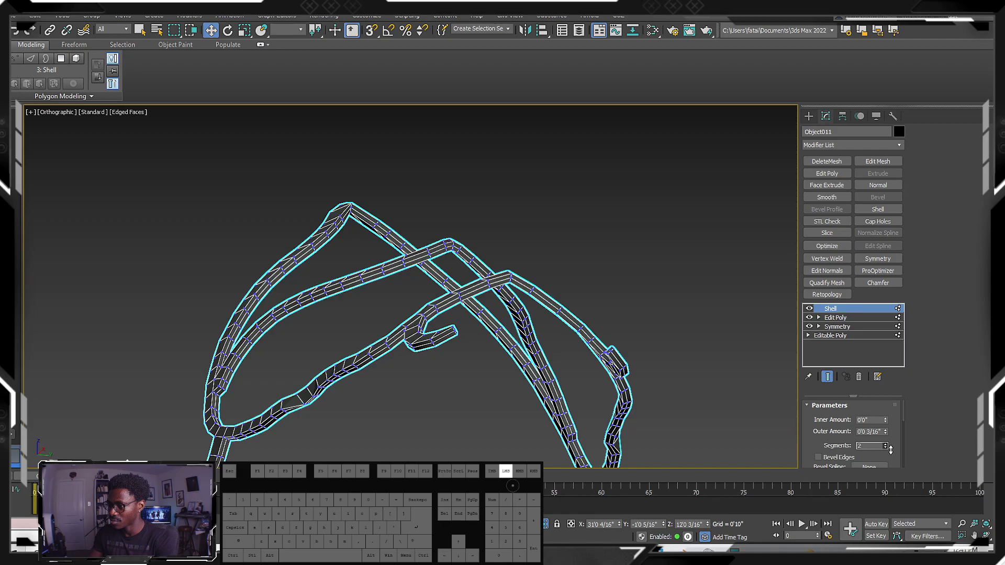
pyautogui.keyDown('alt'); pyautogui.moveTo(461, 314); pyautogui.dragTo(523, 321, button='middle'); pyautogui.keyUp('alt')
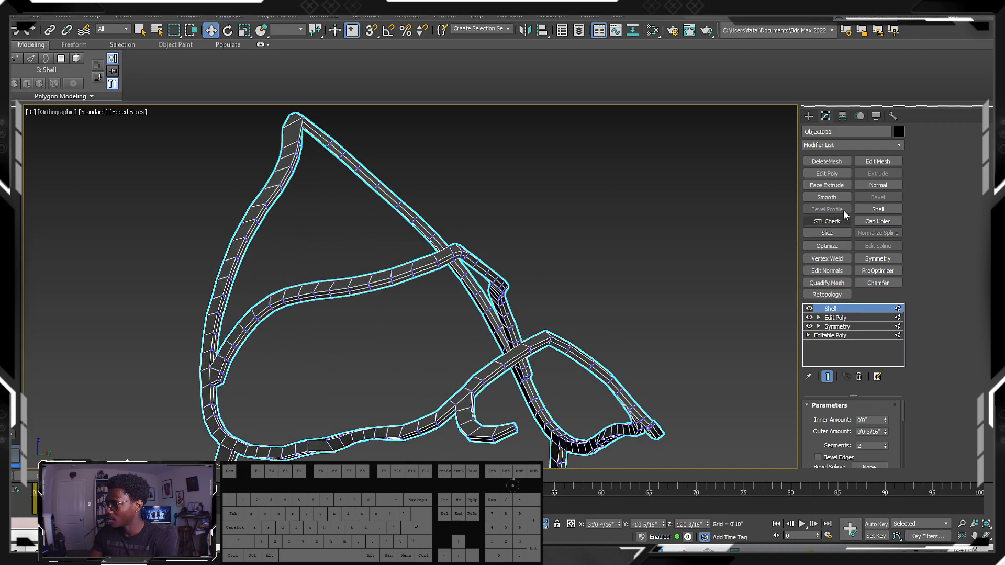
# - Smooth the shelled trim with a TurboSmooth modifier and turn off the edged-faces display
pyautogui.click(890, 144)
pyautogui.press('t')
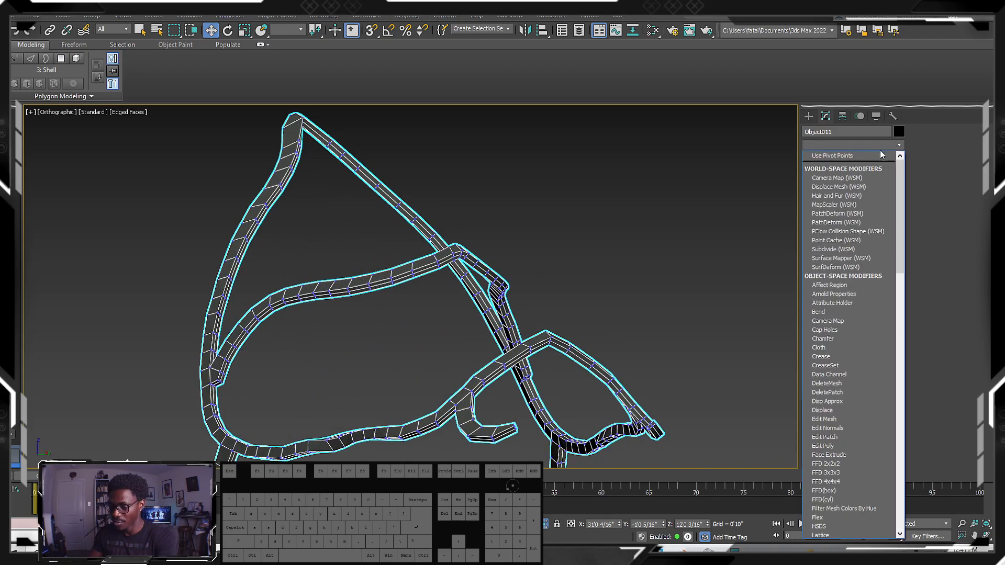
pyautogui.click(845, 173)
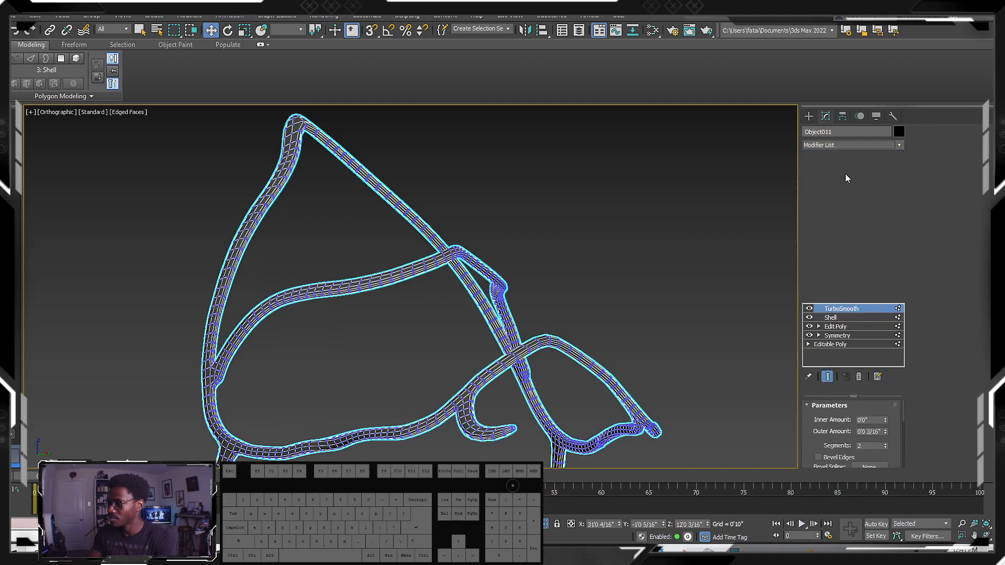
pyautogui.click(545, 301)
pyautogui.press('F4')
# - Bring the rest of the bow and the reference images back into the scene around the trim
pyautogui.scroll(-4, 541, 295)
pyautogui.moveTo(531, 287)
pyautogui.keyDown('alt'); pyautogui.mouseDown(button='middle')
pyautogui.moveTo(557, 313)
pyautogui.moveTo(482, 319)
pyautogui.moveTo(499, 294)
pyautogui.mouseUp(button='middle'); pyautogui.keyUp('alt')
pyautogui.rightClick(536, 297)
pyautogui.click(561, 253)
pyautogui.press('z')
# - Examine how the smoothed trim sits on the armor guard and compare the bow with the reference image
pyautogui.scroll(3, 266, 286)
pyautogui.moveTo(578, 205); pyautogui.dragTo(445, 287, button='middle')
pyautogui.scroll(3, 554, 207)
pyautogui.click(529, 217)
pyautogui.click(523, 215)
pyautogui.press('z')
pyautogui.click(446, 288)
pyautogui.scroll(10, 420, 272)
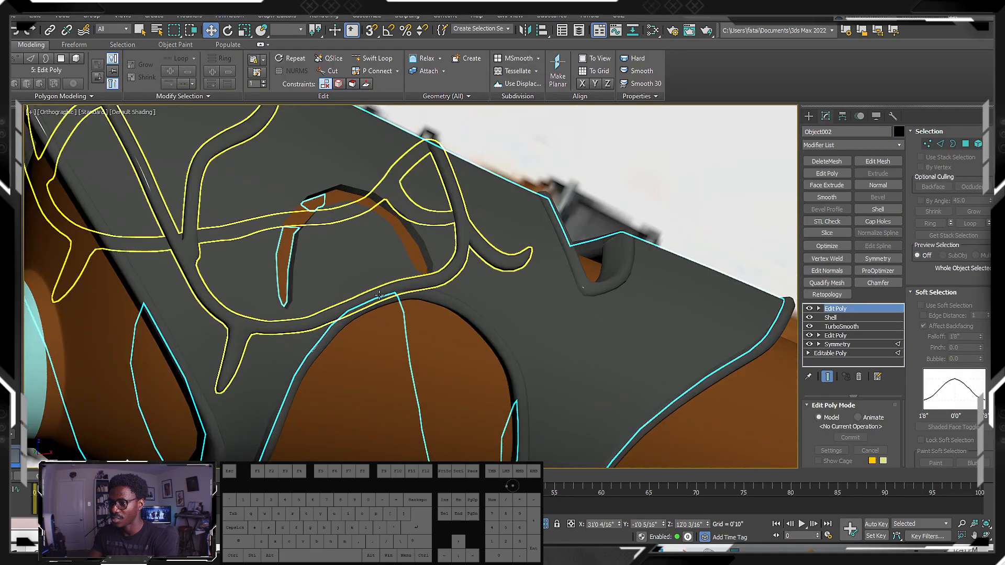
pyautogui.scroll(-5, 322, 313)
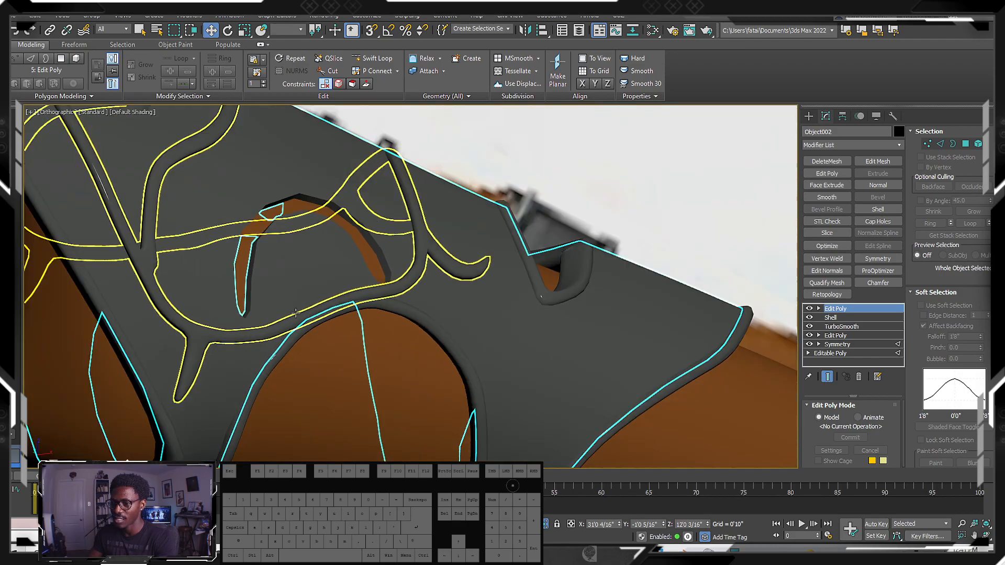
pyautogui.click(326, 306)
pyautogui.moveTo(326, 305); pyautogui.dragTo(285, 290, button='middle')
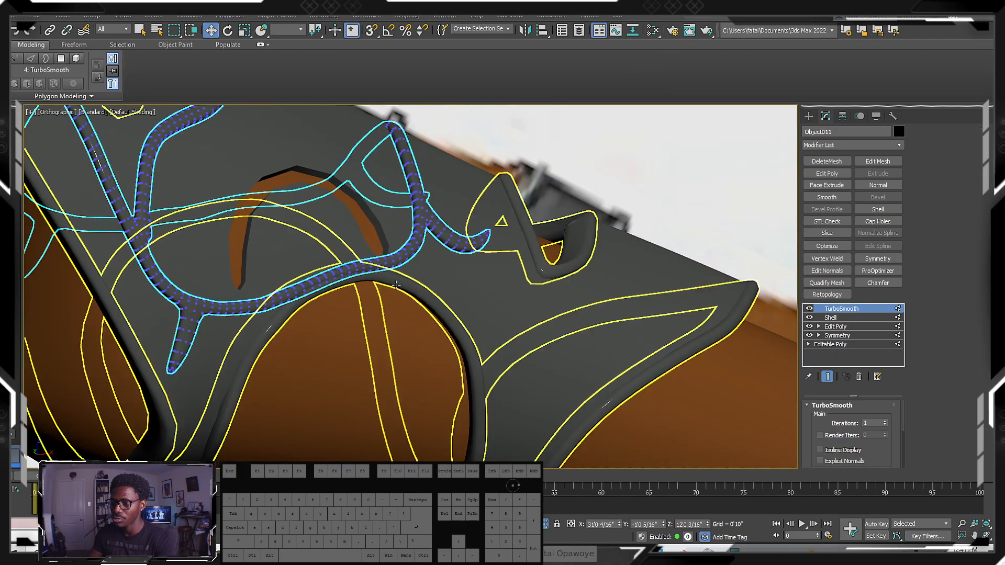
pyautogui.click(365, 232)
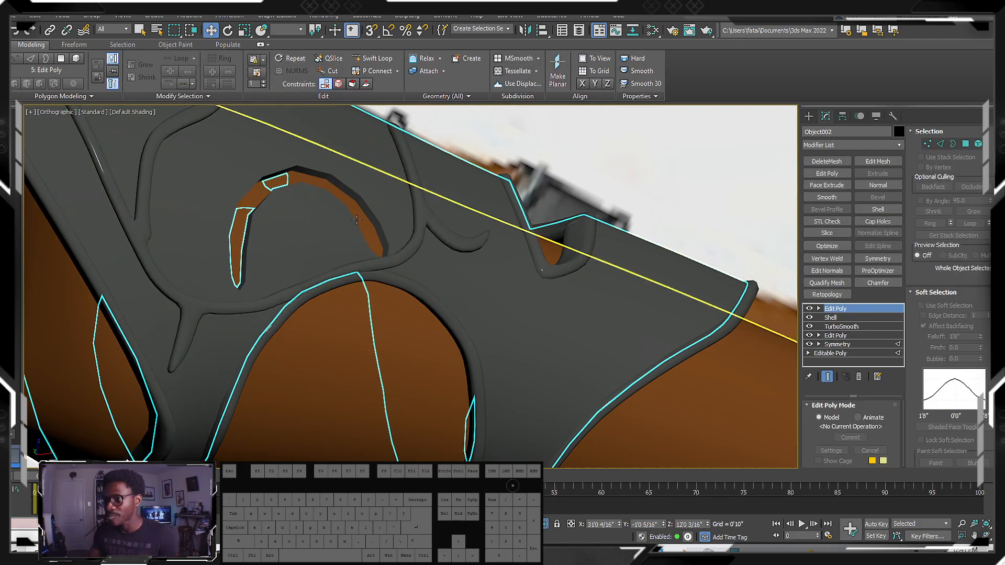
pyautogui.scroll(-8, 356, 220)
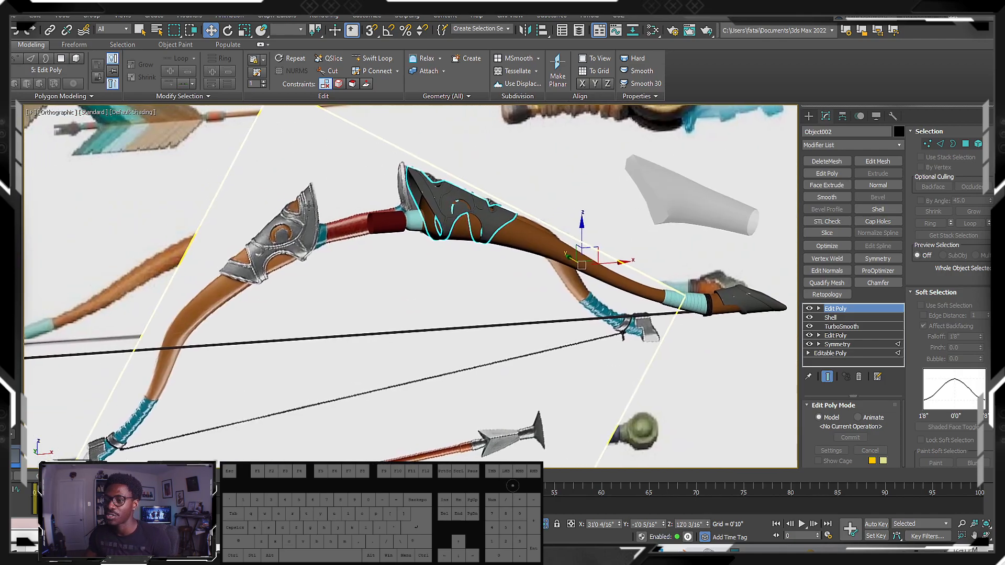
pyautogui.click(386, 212)
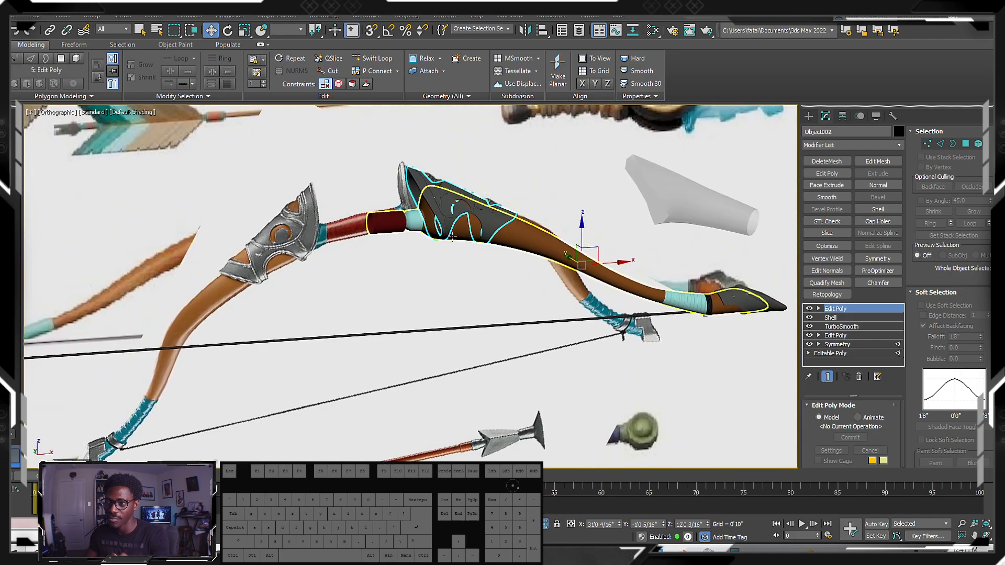
pyautogui.scroll(6, 488, 217)
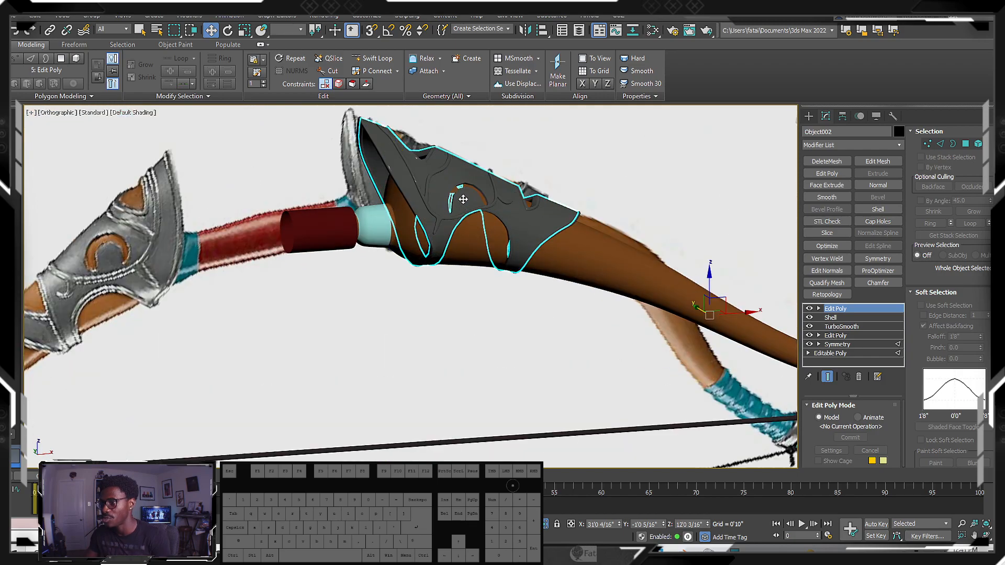
pyautogui.scroll(-3, 496, 211)
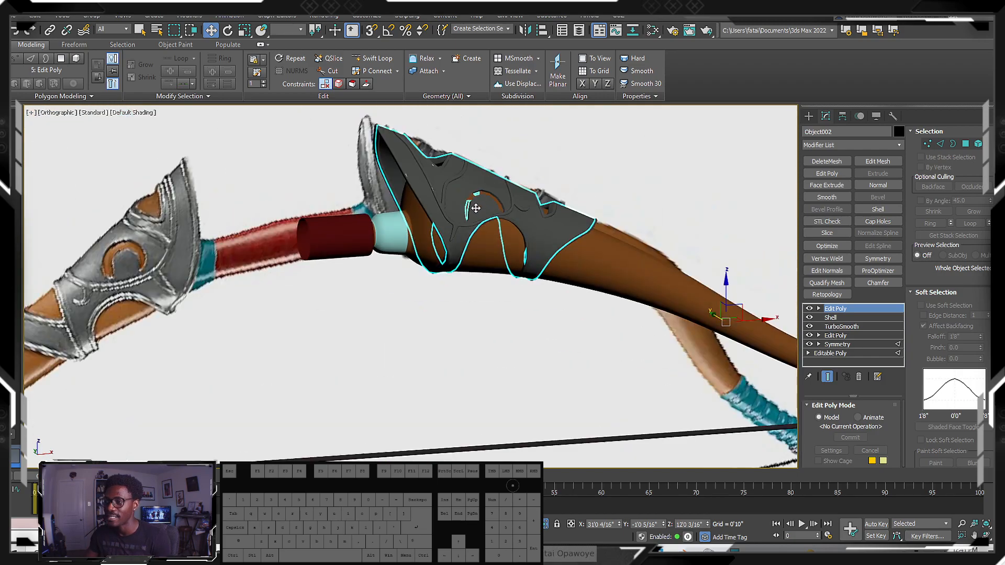
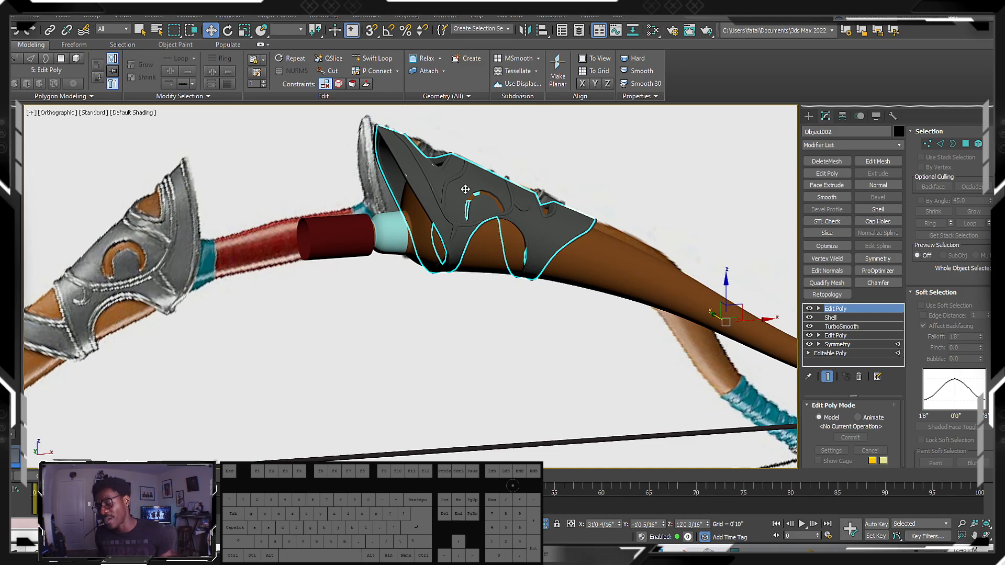
# - Hide the border trim running along the guard's edges in the front view and select the guard body
pyautogui.keyDown('alt'); pyautogui.moveTo(404, 167); pyautogui.dragTo(424, 205, button='middle'); pyautogui.keyUp('alt')
pyautogui.press('f')
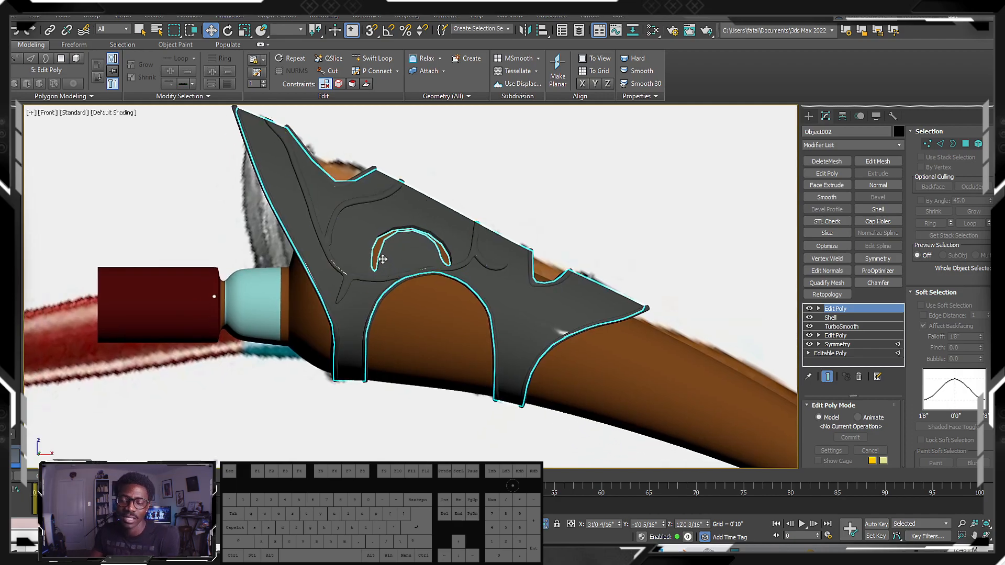
pyautogui.click(430, 278)
pyautogui.rightClick(454, 274)
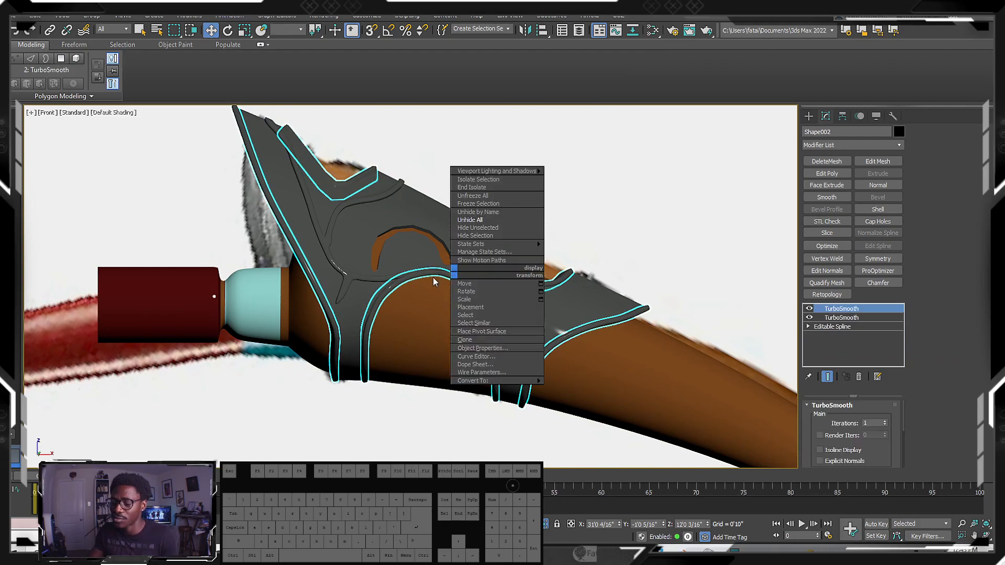
pyautogui.click(487, 238)
pyautogui.click(494, 278)
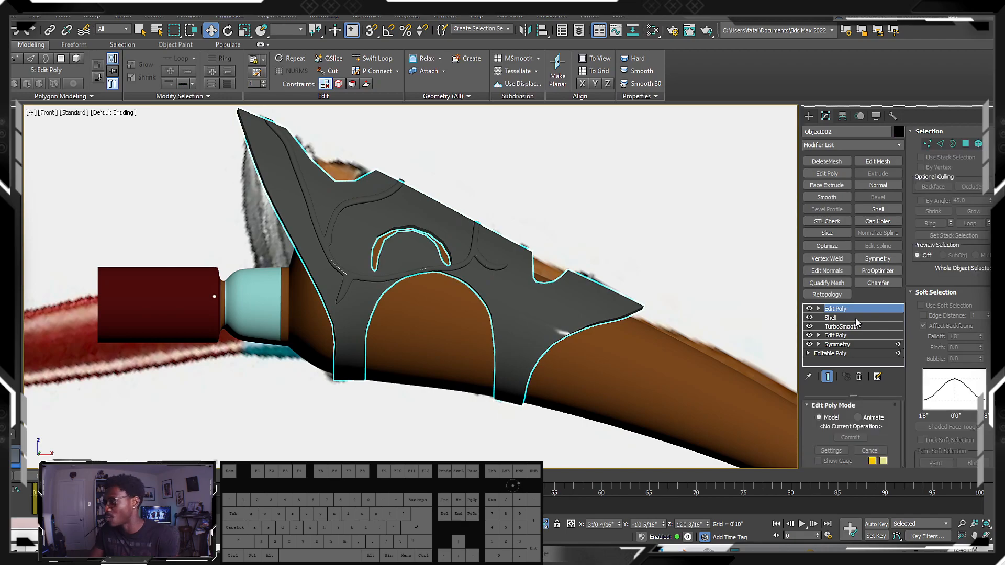
# - Turn off the upper Edit Poly, TurboSmooth and Shell modifiers on the guard body
pyautogui.click(809, 309)
pyautogui.click(825, 317)
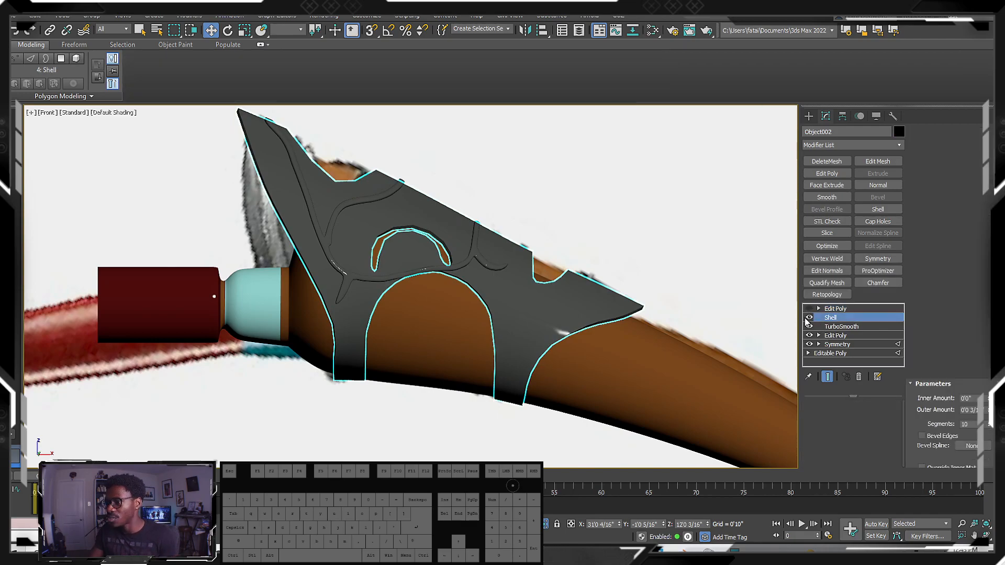
pyautogui.click(831, 328)
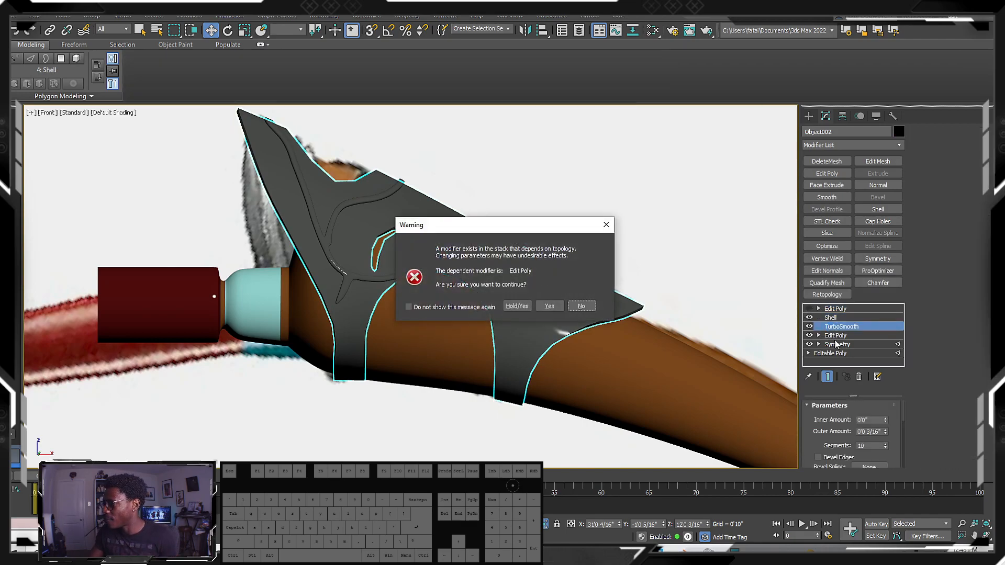
pyautogui.click(606, 225)
pyautogui.click(810, 327)
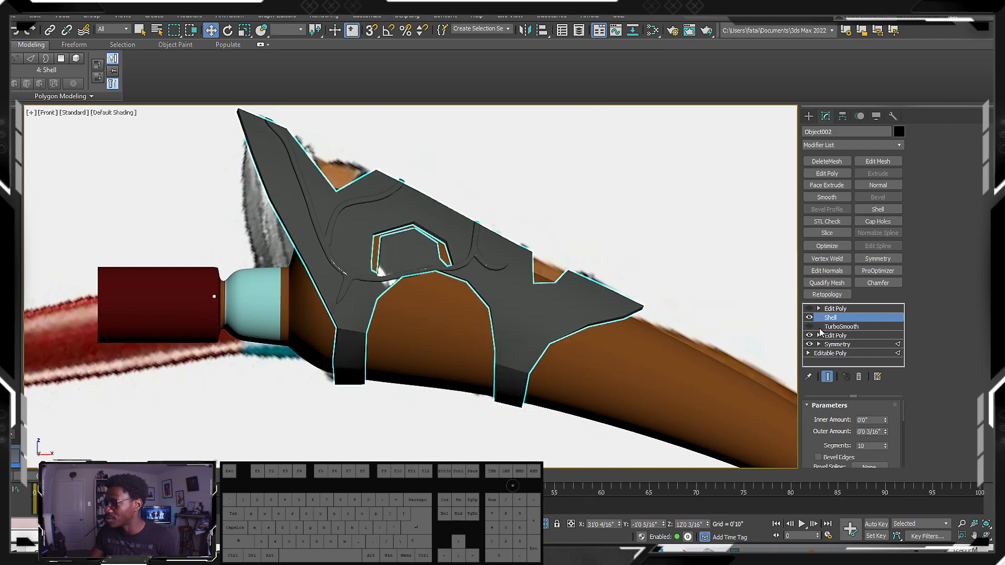
pyautogui.click(832, 344)
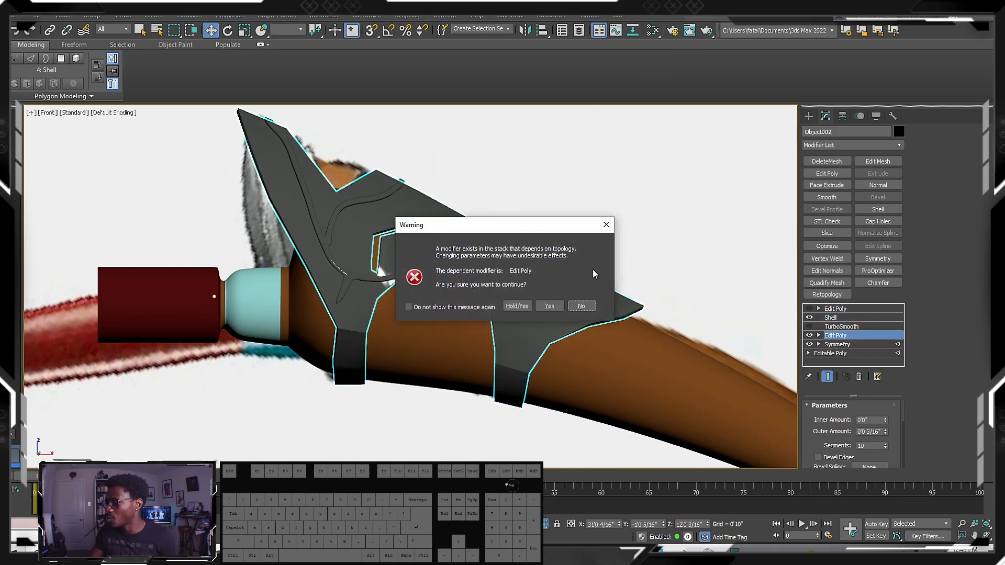
pyautogui.click(608, 222)
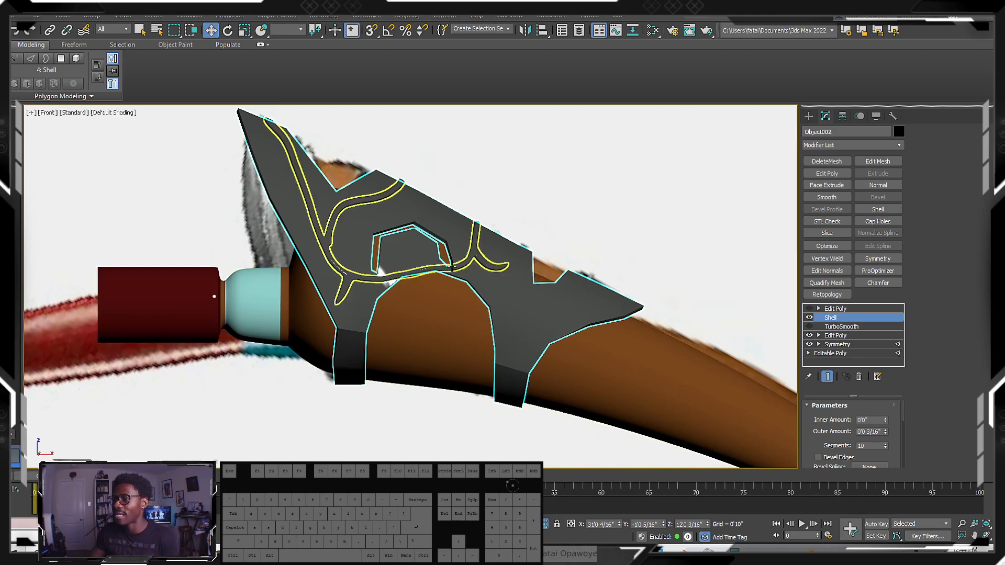
pyautogui.click(810, 318)
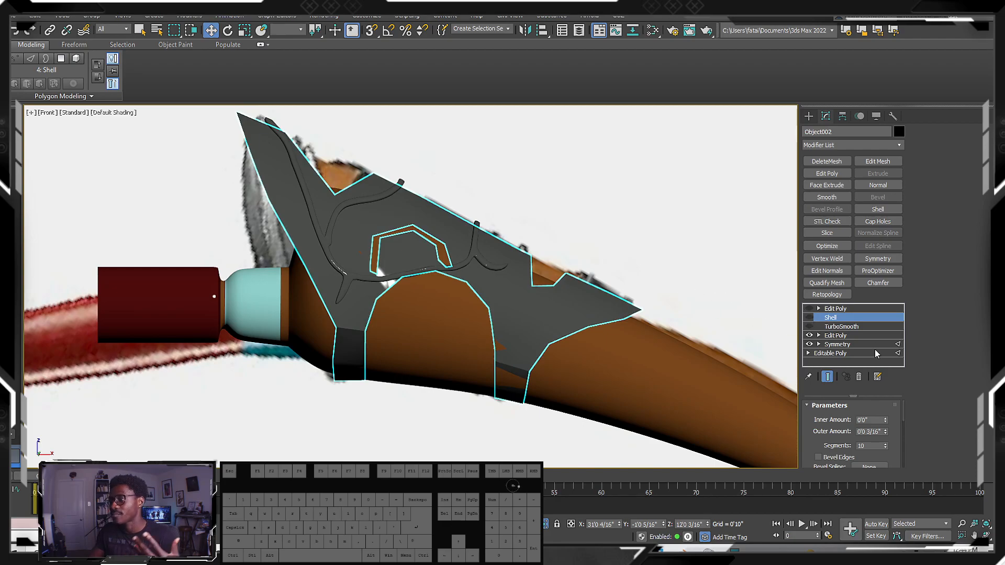
# - Cut the upper Edit Poly, Shell and TurboSmooth modifiers out of the guard body's stack
pyautogui.click(833, 335)
pyautogui.click(607, 224)
pyautogui.click(810, 311)
pyautogui.click(810, 308)
pyautogui.click(832, 308)
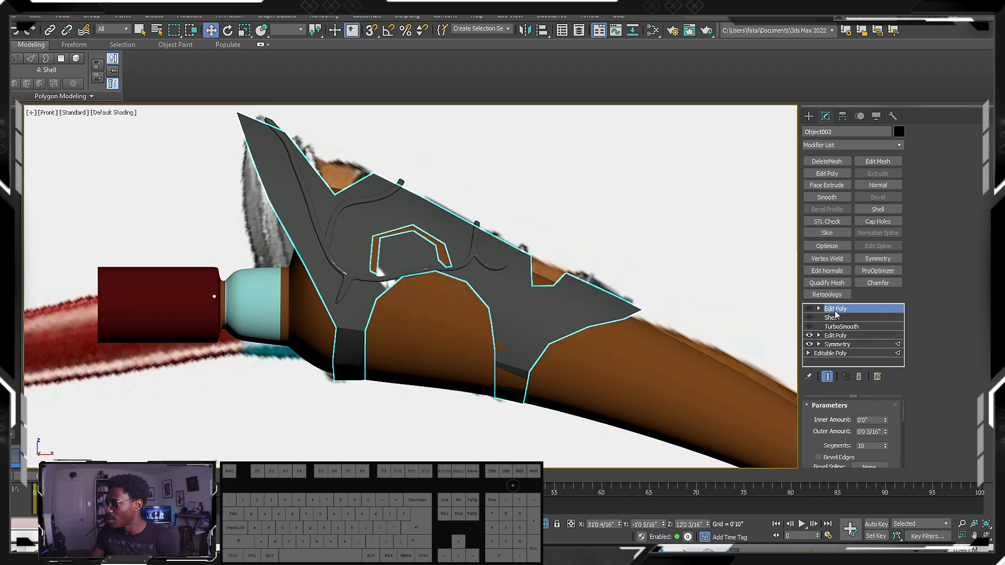
pyautogui.keyDown('shift'); pyautogui.click(844, 328); pyautogui.keyUp('shift')
pyautogui.rightClick(843, 328)
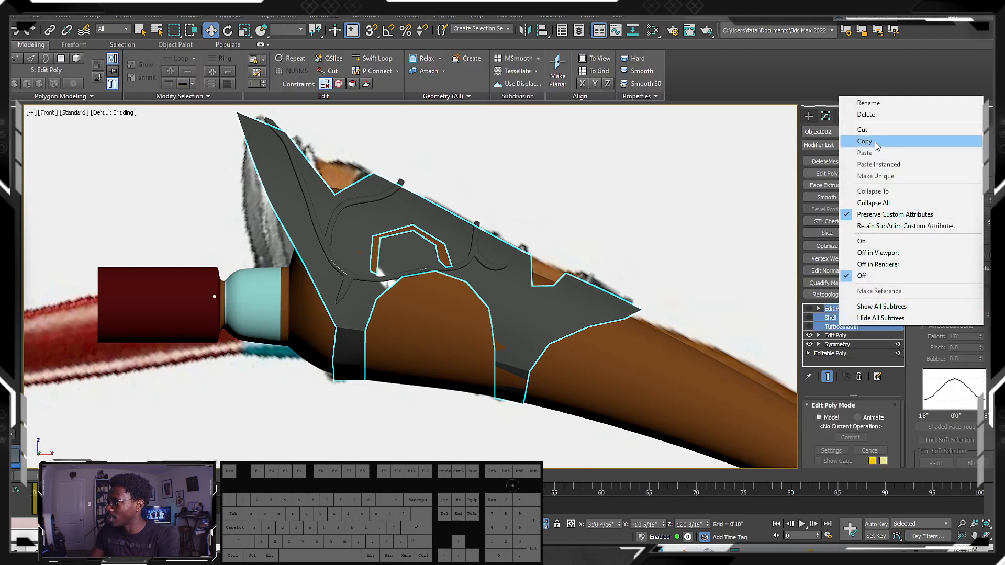
pyautogui.click(863, 129)
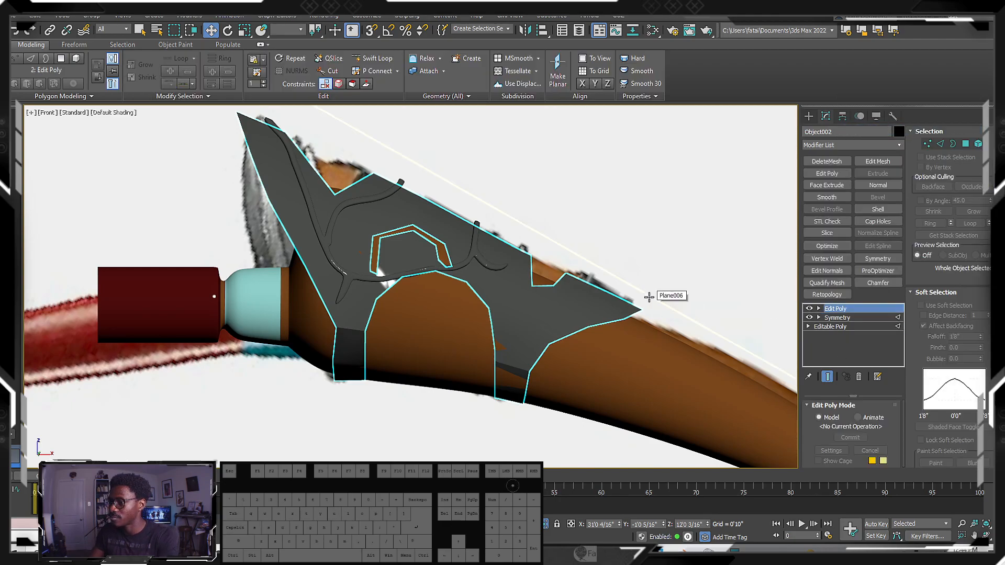
# - Switch the guard body's remaining Edit Poly to vertex level and show the edged faces
pyautogui.scroll(-2, 521, 291)
pyautogui.scroll(4, 456, 286)
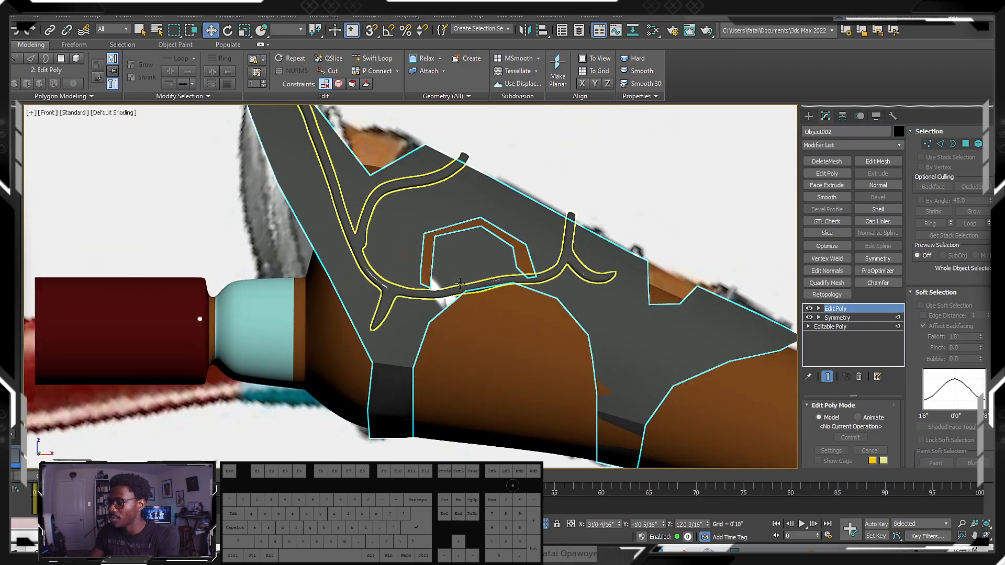
pyautogui.click(927, 144)
pyautogui.scroll(-1, 535, 309)
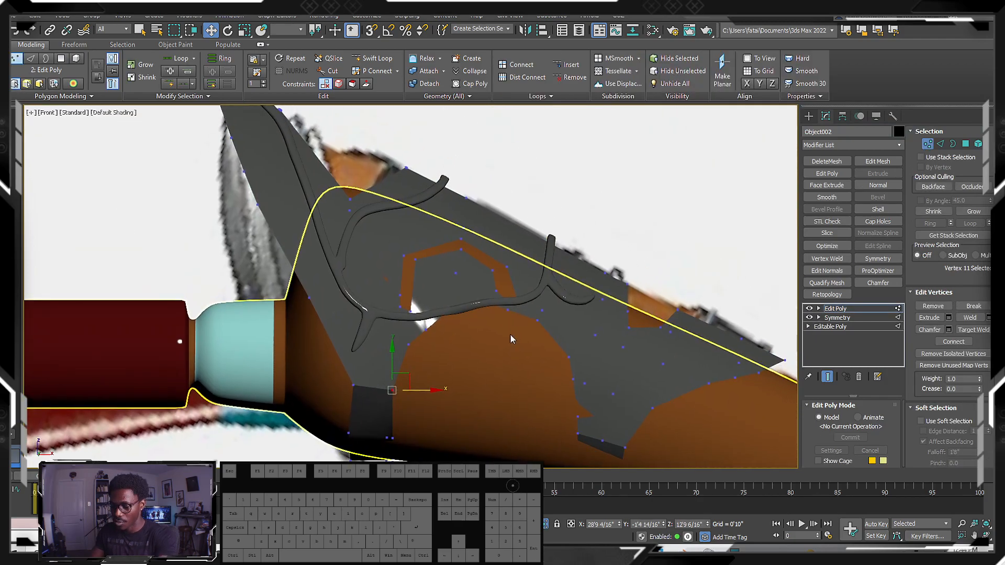
pyautogui.press('F4')
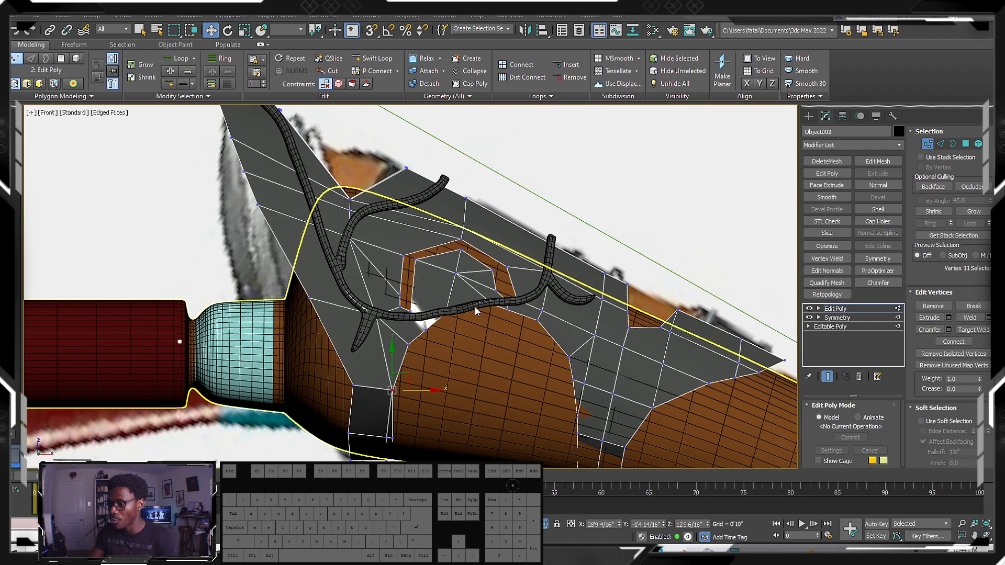
pyautogui.scroll(-2, 475, 306)
pyautogui.scroll(3, 455, 315)
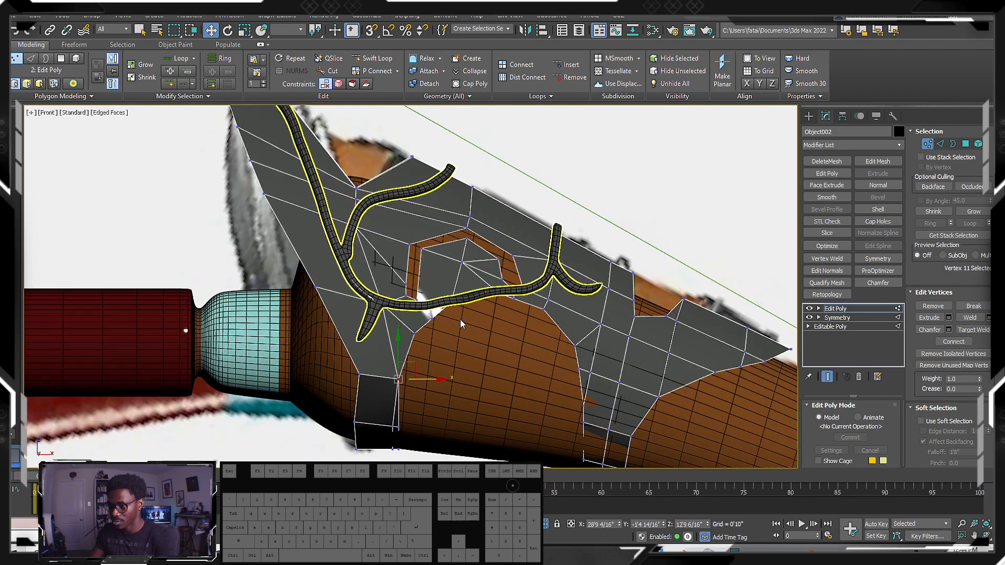
# - Select the border edges around the guard's large arch opening, using wireframe display, and return to shaded display
pyautogui.press('F3')
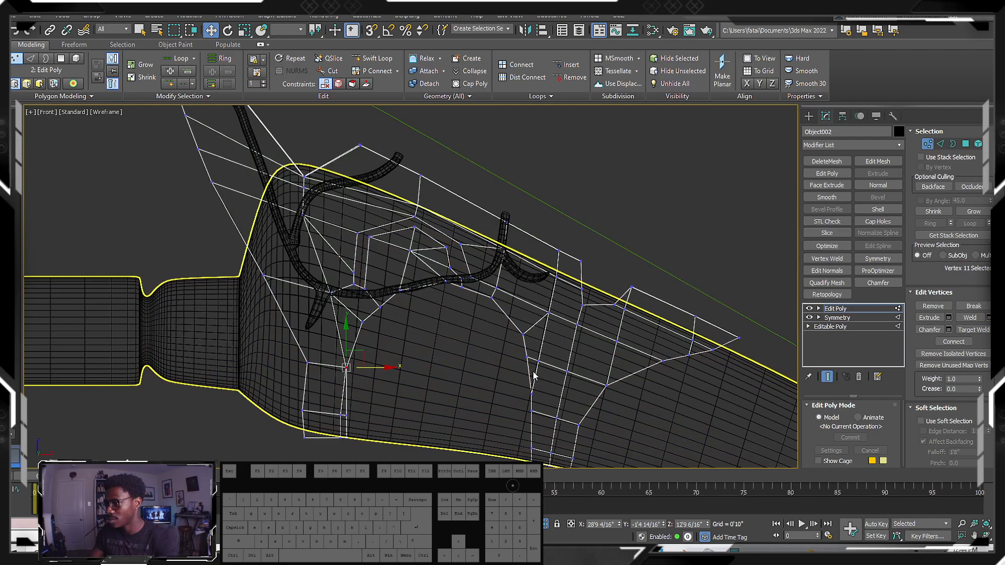
pyautogui.press('3')
pyautogui.click(501, 309)
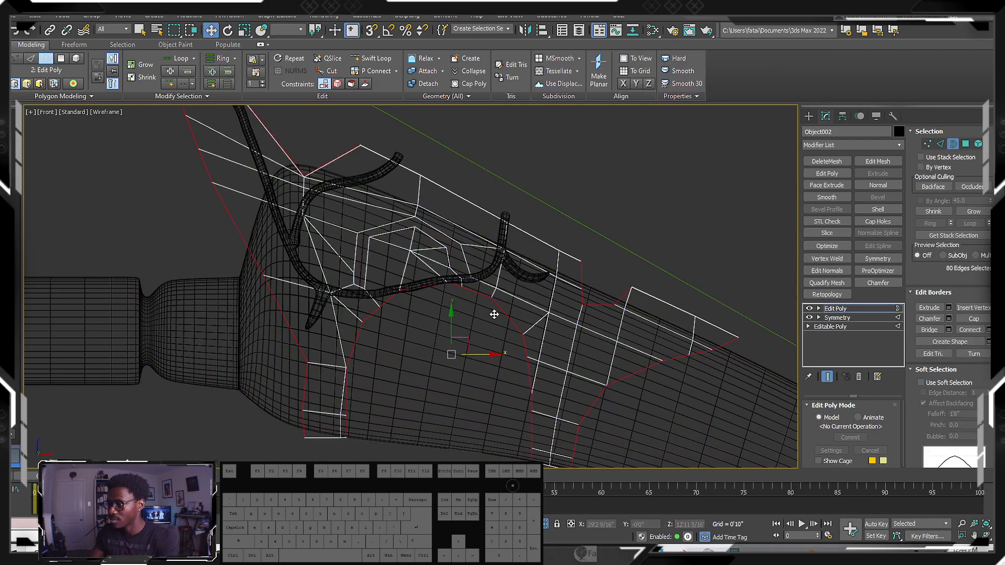
pyautogui.scroll(2, 445, 292)
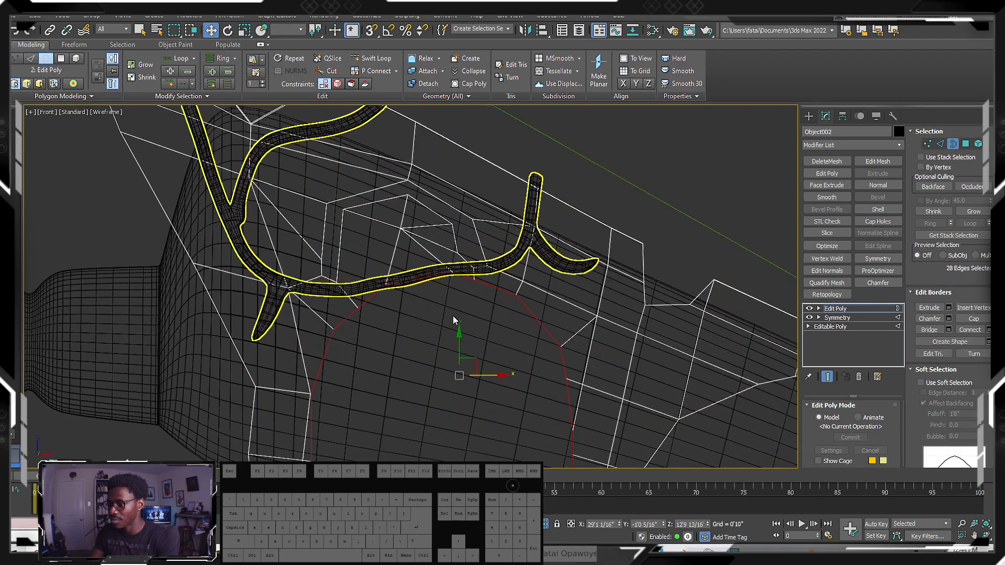
pyautogui.scroll(-2, 453, 317)
pyautogui.moveTo(451, 313); pyautogui.dragTo(447, 285, button='middle')
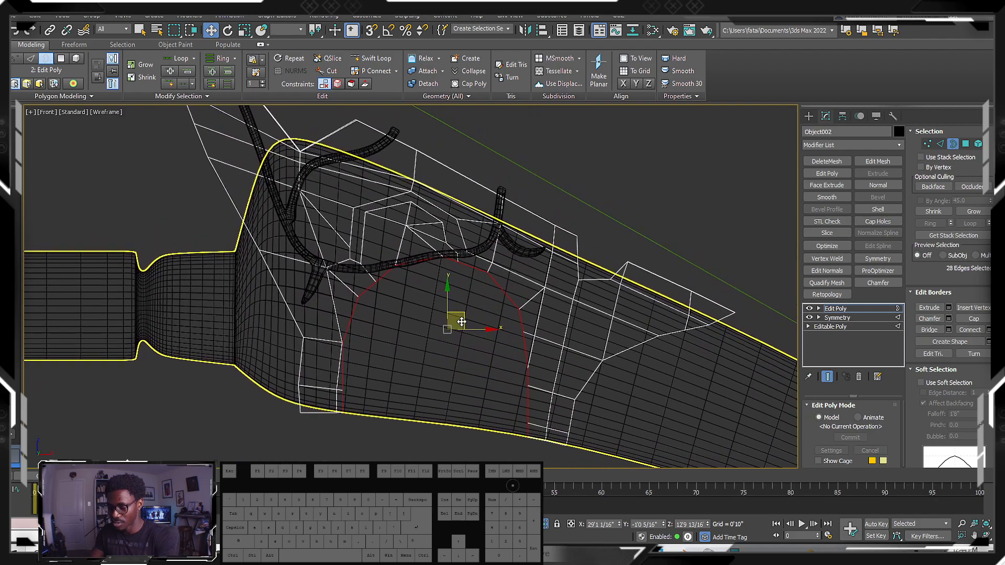
pyautogui.press('F3')
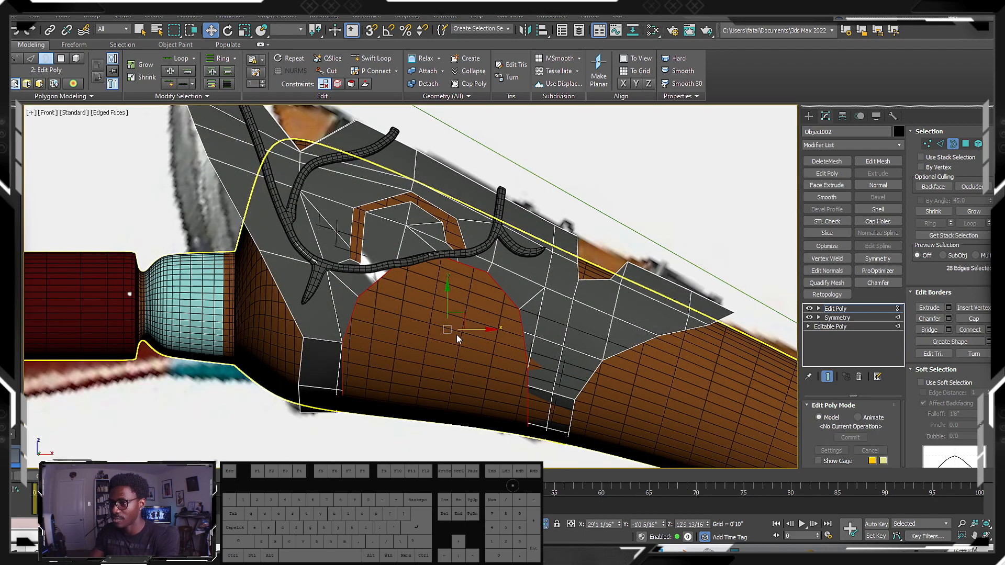
# - Apply an FFD 4x4x4 modifier to the arch border and try lowering its upper middle control points
pyautogui.click(893, 142)
pyautogui.press('f')
pyautogui.click(843, 182)
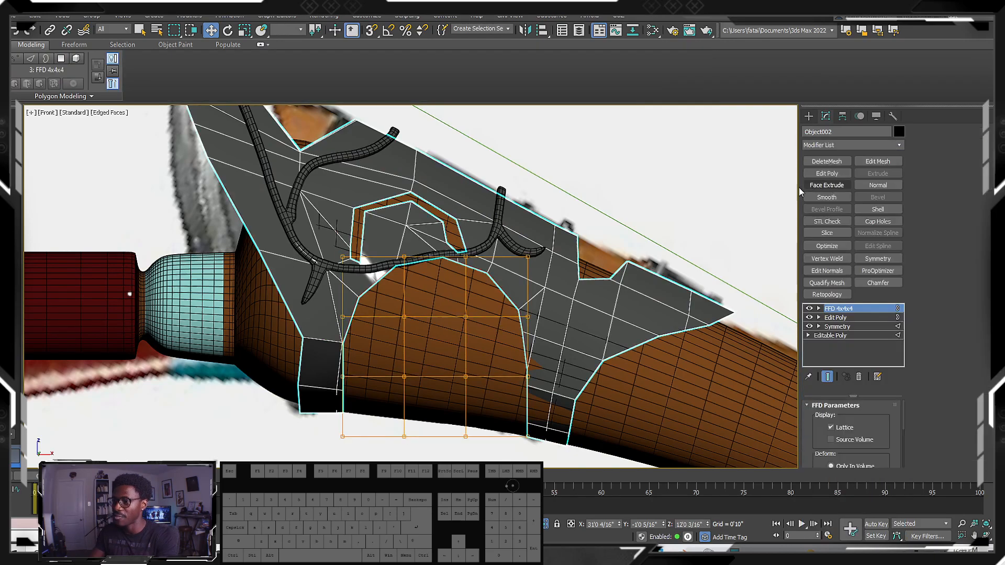
pyautogui.press('1')
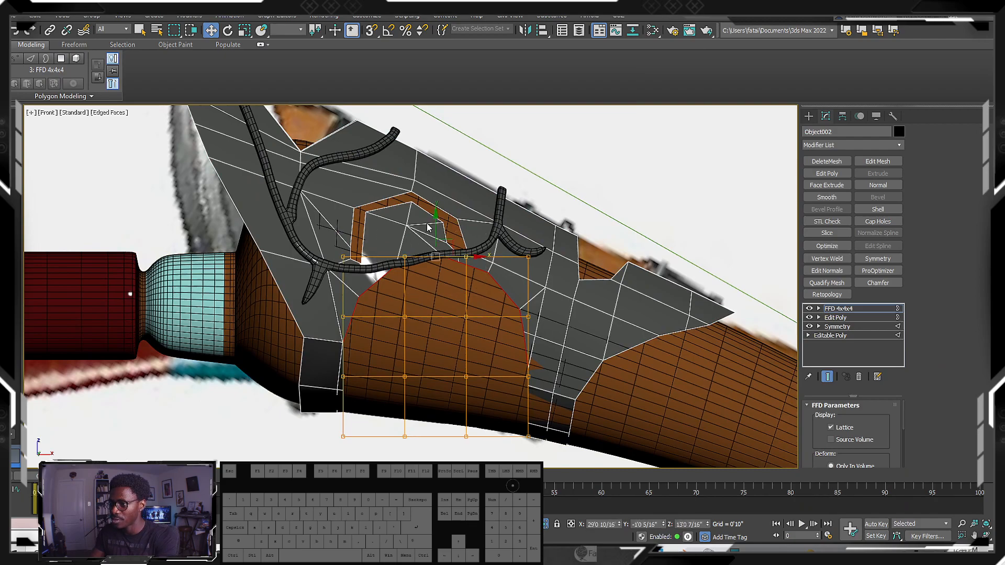
pyautogui.moveTo(438, 228); pyautogui.dragTo(439, 244)
# - Try adjusting the lattice's outer control points beside the arch and undo the change
pyautogui.keyDown('alt'); pyautogui.moveTo(439, 244); pyautogui.dragTo(369, 241, button='middle'); pyautogui.keyUp('alt')
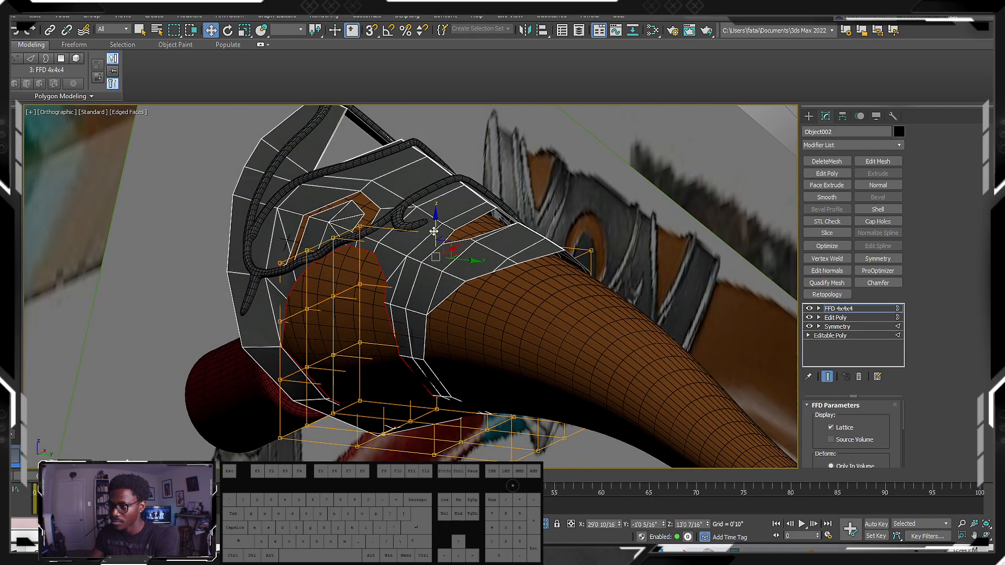
pyautogui.keyDown('alt'); pyautogui.moveTo(431, 244); pyautogui.dragTo(558, 338, button='middle'); pyautogui.keyUp('alt')
pyautogui.moveTo(558, 338); pyautogui.dragTo(510, 287)
pyautogui.moveTo(478, 242); pyautogui.dragTo(479, 243)
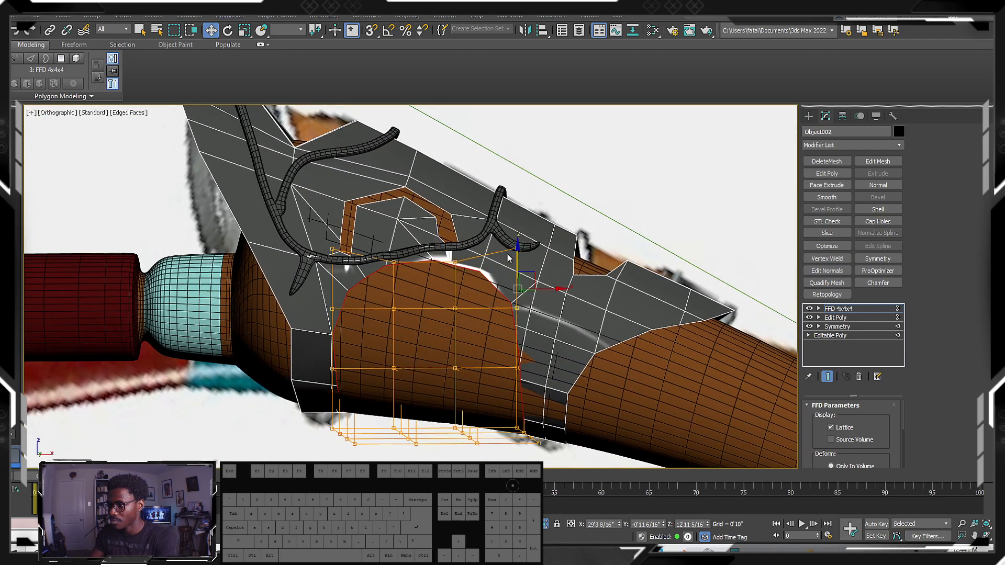
pyautogui.keyDown('alt'); pyautogui.moveTo(523, 283); pyautogui.dragTo(318, 207, button='middle'); pyautogui.keyUp('alt')
pyautogui.hotkey('ctrl', 'z')
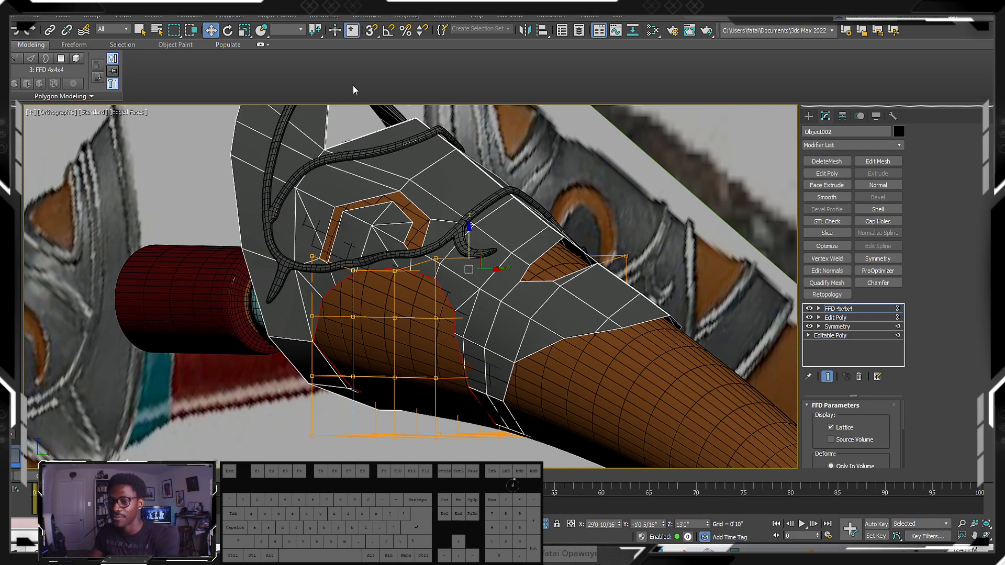
# - Examine the shape of the guard's arch opening in the reference image
pyautogui.scroll(-5, 209, 387)
pyautogui.moveTo(138, 391); pyautogui.dragTo(207, 300, button='middle')
pyautogui.scroll(5, 199, 313)
pyautogui.moveTo(543, 272); pyautogui.dragTo(542, 263, button='middle')
pyautogui.moveTo(296, 365); pyautogui.dragTo(354, 287, button='middle')
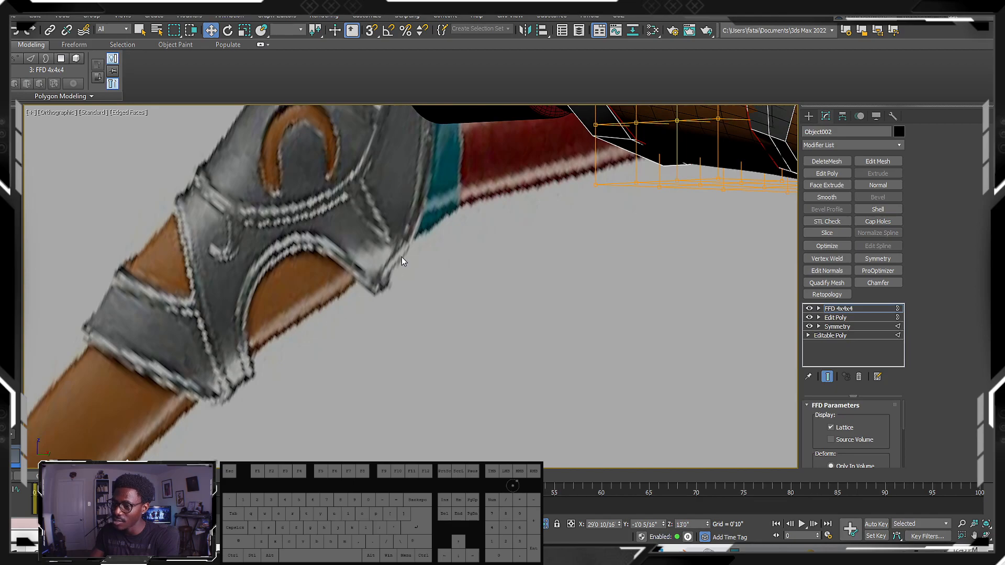
pyautogui.keyDown('alt'); pyautogui.moveTo(277, 350); pyautogui.dragTo(474, 210, button='middle'); pyautogui.keyUp('alt')
# - Try shifting the FFD lattice's control points down to lower the arch border, and switch to wireframe in the front view
pyautogui.moveTo(567, 336); pyautogui.dragTo(269, 214)
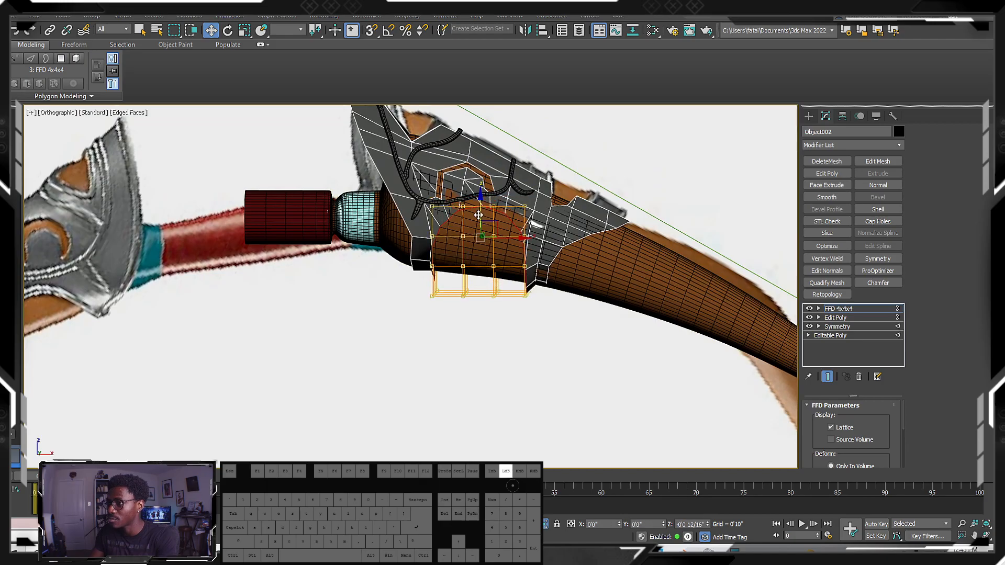
pyautogui.keyDown('alt'); pyautogui.moveTo(481, 205); pyautogui.dragTo(607, 368, button='middle'); pyautogui.keyUp('alt')
pyautogui.scroll(4, 476, 226)
pyautogui.keyDown('alt'); pyautogui.moveTo(662, 401); pyautogui.dragTo(393, 275); pyautogui.keyUp('alt')
pyautogui.scroll(3, 366, 277)
pyautogui.press('f')
pyautogui.scroll(3, 365, 280)
pyautogui.press('F3')
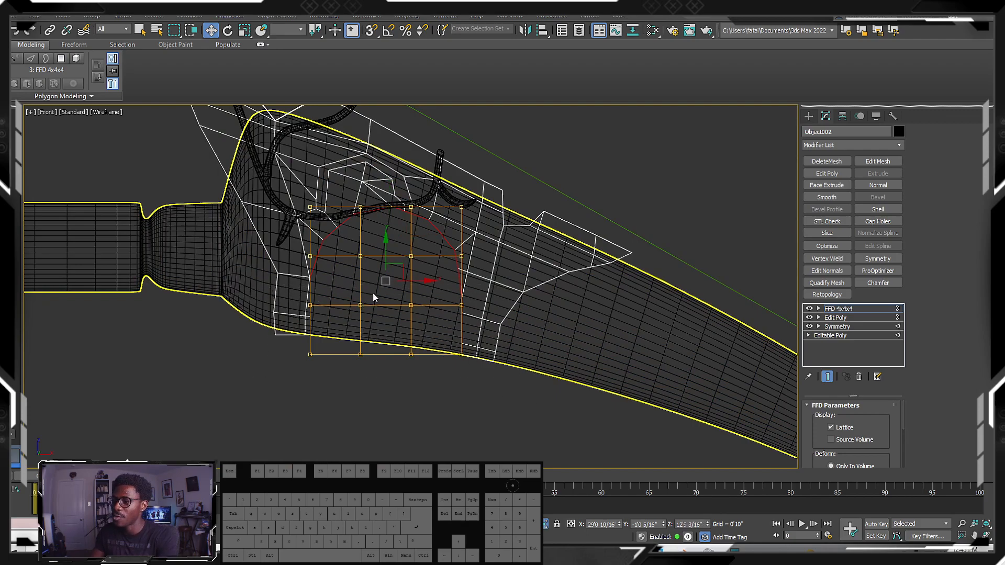
# - Try lowering the lattice control points further and check the arch against the trim in shaded display
pyautogui.moveTo(386, 246); pyautogui.dragTo(382, 267)
pyautogui.keyDown('alt'); pyautogui.moveTo(382, 267); pyautogui.dragTo(366, 224, button='middle'); pyautogui.keyUp('alt')
pyautogui.moveTo(384, 202); pyautogui.dragTo(381, 213)
pyautogui.keyDown('alt'); pyautogui.moveTo(381, 213); pyautogui.dragTo(366, 221, button='middle'); pyautogui.keyUp('alt')
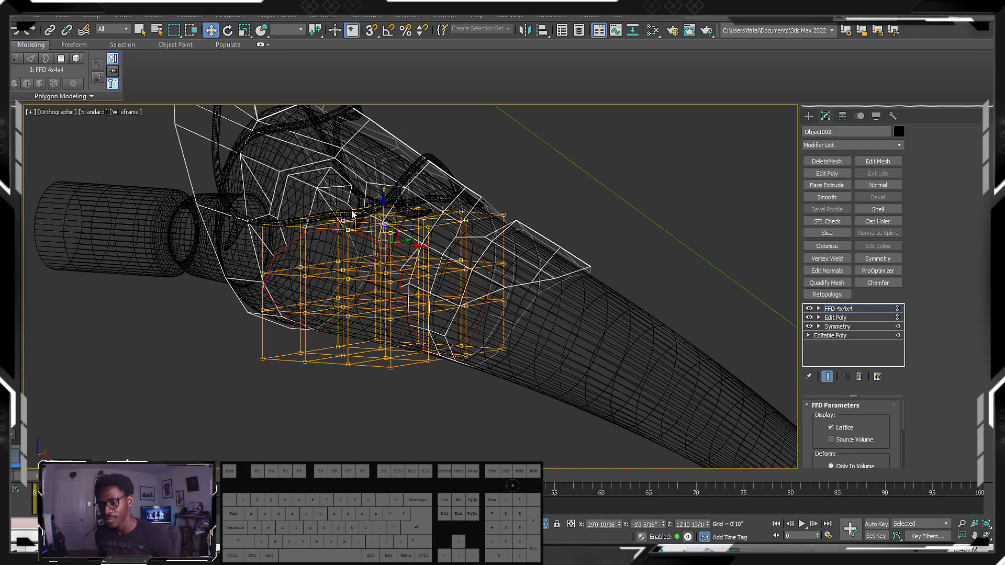
pyautogui.keyDown('alt'); pyautogui.moveTo(413, 134); pyautogui.dragTo(370, 212, button='middle'); pyautogui.keyUp('alt')
pyautogui.press('F3')
pyautogui.keyDown('alt'); pyautogui.moveTo(350, 282); pyautogui.dragTo(319, 264, button='middle'); pyautogui.keyUp('alt')
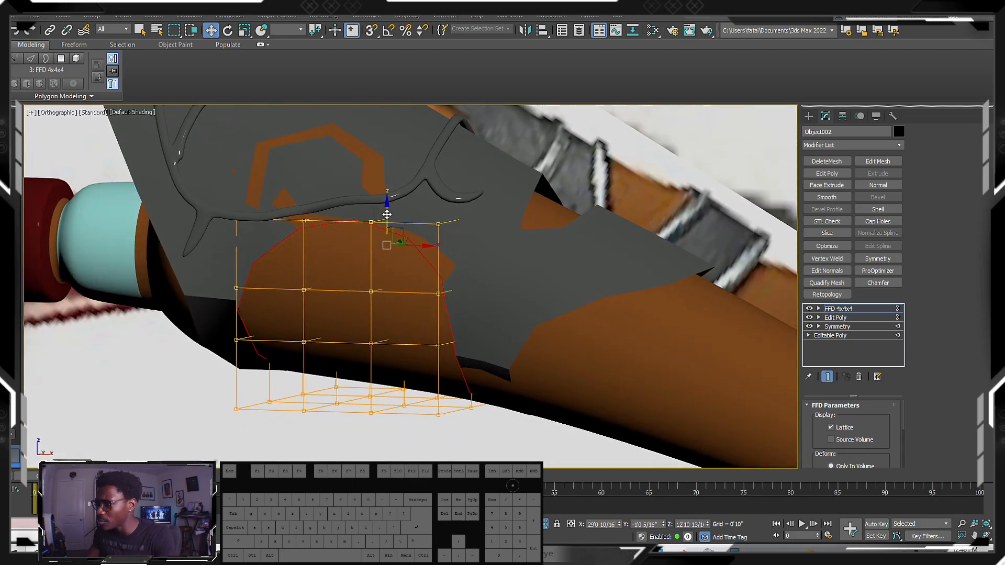
# - Turn off and delete the FFD 4x4x4 modifier from the guard body
pyautogui.keyDown('alt'); pyautogui.moveTo(386, 214); pyautogui.dragTo(386, 242, button='middle'); pyautogui.keyUp('alt')
pyautogui.click(809, 308)
pyautogui.keyDown('alt'); pyautogui.moveTo(721, 301); pyautogui.dragTo(670, 291, button='middle'); pyautogui.keyUp('alt')
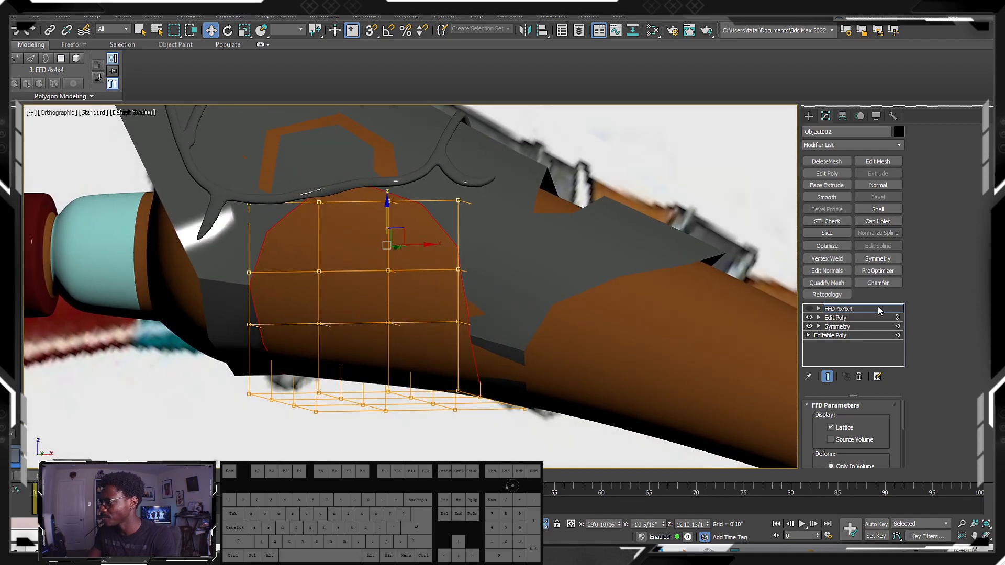
pyautogui.rightClick(865, 309)
pyautogui.click(885, 325)
# - Try to extrude the border edges around the arch opening in the wireframe front view
pyautogui.keyDown('alt'); pyautogui.moveTo(272, 218); pyautogui.dragTo(369, 227, button='middle'); pyautogui.keyUp('alt')
pyautogui.scroll(3, 361, 241)
pyautogui.press('f')
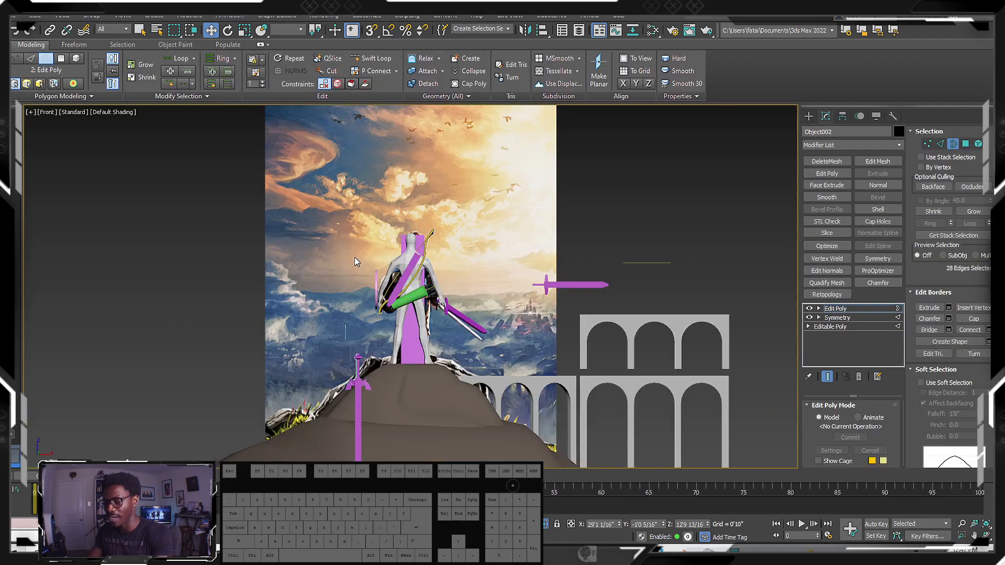
pyautogui.press('z')
pyautogui.press('F3')
pyautogui.scroll(-3, 422, 256)
pyautogui.scroll(2, 430, 282)
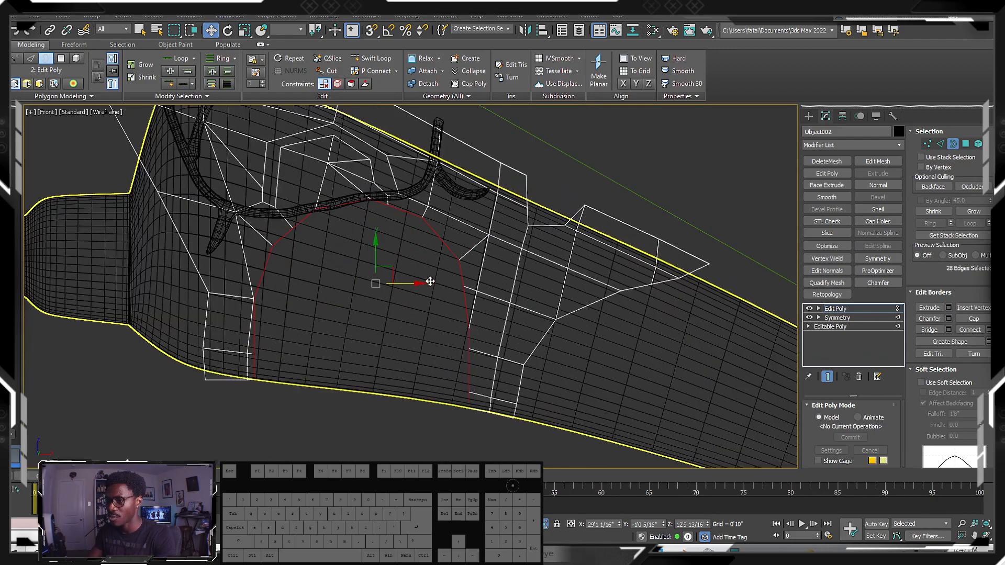
pyautogui.rightClick(427, 279)
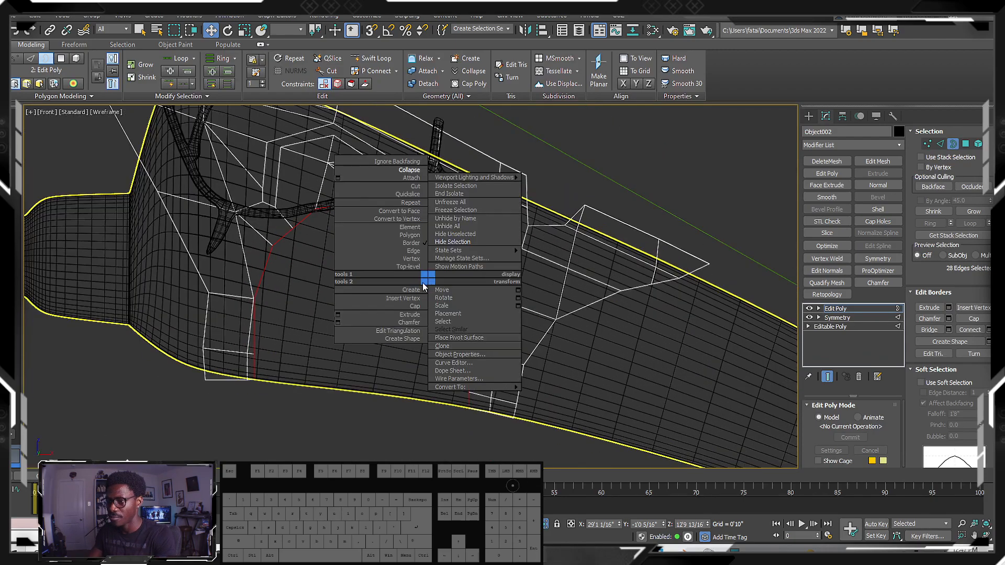
pyautogui.click(338, 315)
pyautogui.moveTo(414, 308); pyautogui.dragTo(417, 282)
pyautogui.moveTo(408, 241); pyautogui.dragTo(409, 238)
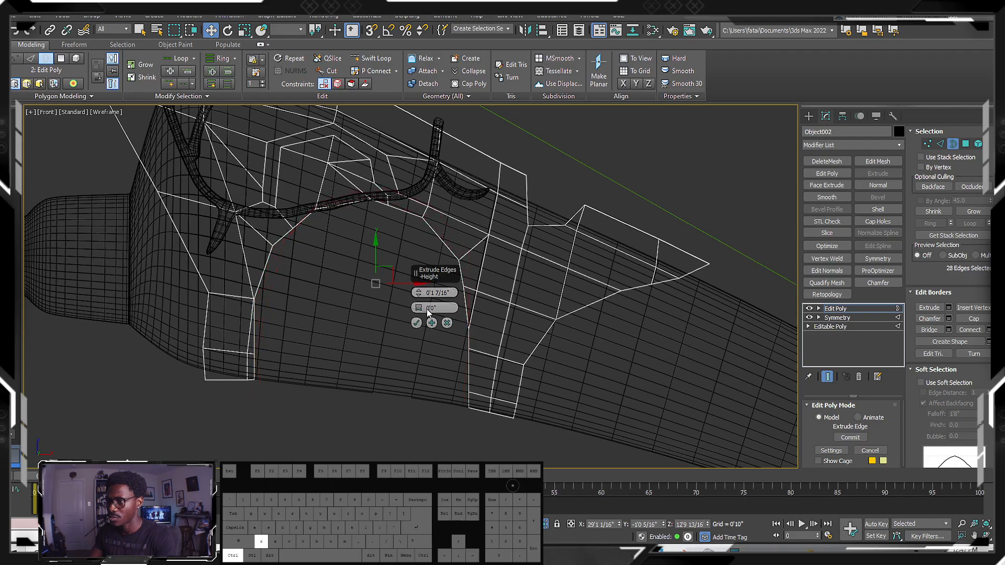
pyautogui.click(447, 323)
pyautogui.moveTo(449, 315)
pyautogui.keyDown('alt'); pyautogui.mouseDown(button='middle')
pyautogui.moveTo(429, 291)
pyautogui.moveTo(358, 305)
pyautogui.moveTo(422, 288)
pyautogui.moveTo(444, 291)
pyautogui.moveTo(435, 306)
pyautogui.moveTo(436, 264)
pyautogui.moveTo(436, 289)
pyautogui.moveTo(457, 288)
pyautogui.moveTo(463, 306)
pyautogui.mouseUp(button='middle'); pyautogui.keyUp('alt')
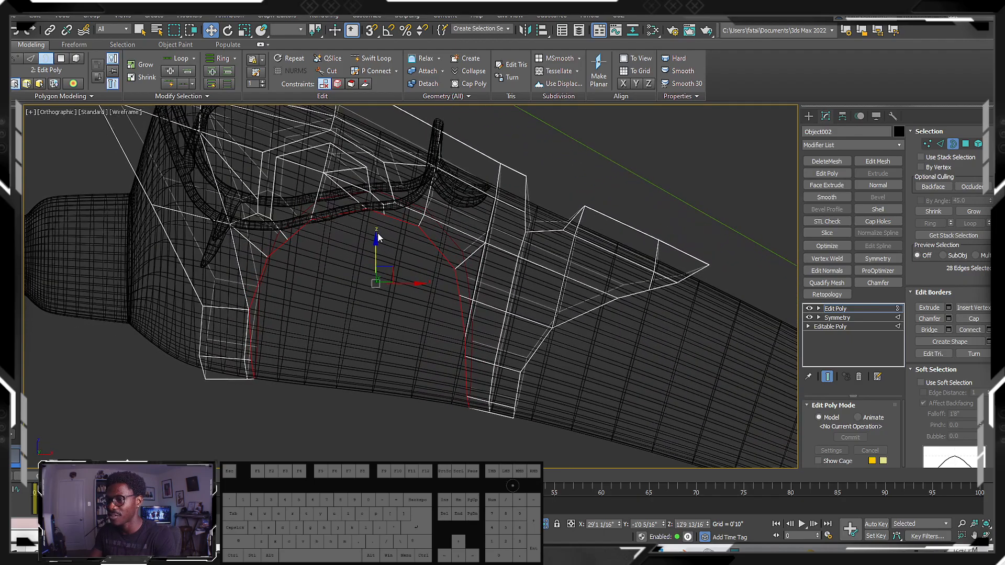
pyautogui.scroll(3, 378, 231)
pyautogui.moveTo(378, 231); pyautogui.dragTo(384, 219, button='middle')
pyautogui.scroll(-3, 380, 229)
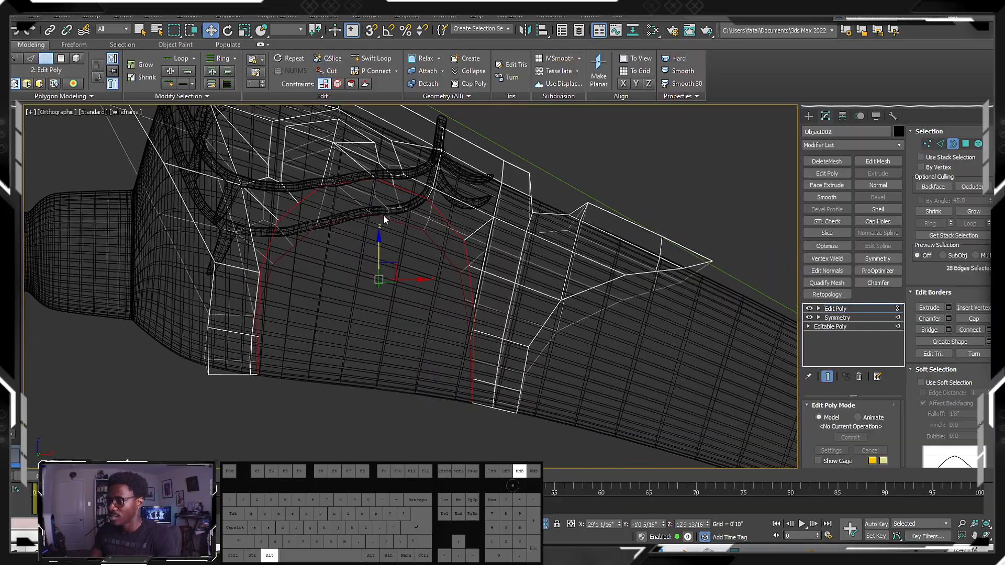
# - Shift the left leg's lower inner vertices toward the arch opening, working at vertex level in the wireframe front view
pyautogui.keyDown('alt'); pyautogui.moveTo(424, 277); pyautogui.dragTo(393, 269, button='middle'); pyautogui.keyUp('alt')
pyautogui.press('f')
pyautogui.scroll(-2, 443, 289)
pyautogui.scroll(4, 324, 288)
pyautogui.moveTo(323, 288); pyautogui.dragTo(393, 271, button='middle')
pyautogui.scroll(-2, 394, 269)
pyautogui.press('1')
pyautogui.moveTo(630, 434); pyautogui.dragTo(535, 392)
pyautogui.moveTo(388, 372); pyautogui.dragTo(341, 395)
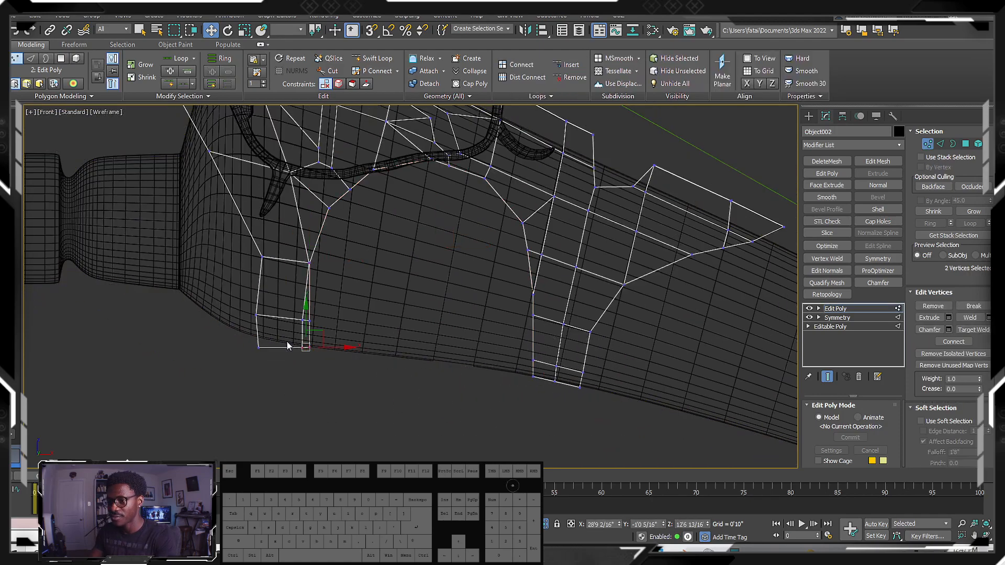
pyautogui.scroll(2, 289, 346)
pyautogui.scroll(4, 314, 350)
pyautogui.moveTo(344, 377); pyautogui.dragTo(302, 314)
pyautogui.scroll(1, 284, 244)
pyautogui.scroll(5, 322, 154)
pyautogui.moveTo(325, 158); pyautogui.dragTo(352, 203)
# - Separate the overlapping vertices at the top of the left leg's inner edge by moving one pair horizontally outward
pyautogui.scroll(-5, 336, 201)
pyautogui.moveTo(337, 198); pyautogui.dragTo(376, 228, button='middle')
pyautogui.click(376, 229)
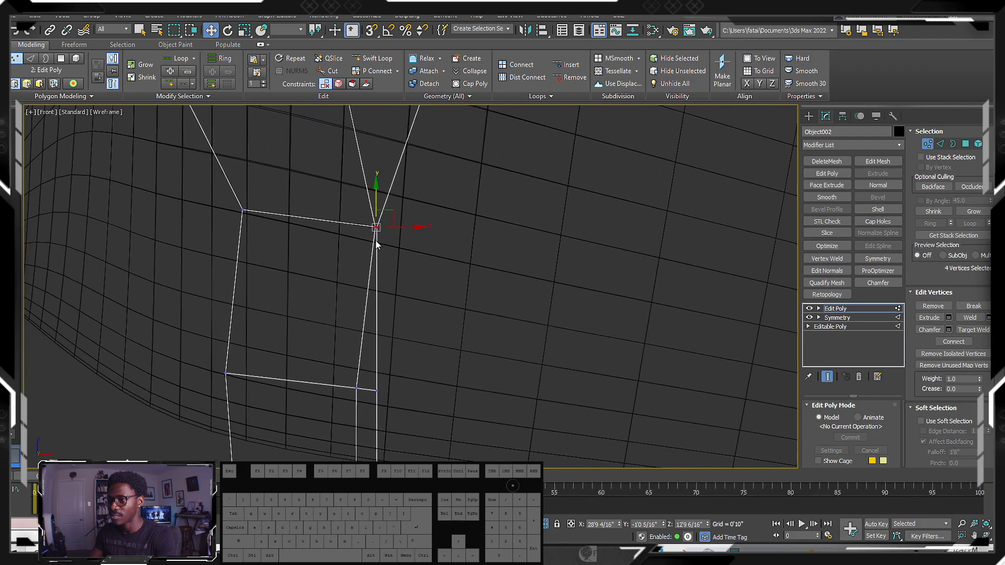
pyautogui.scroll(5, 377, 244)
pyautogui.moveTo(359, 157); pyautogui.dragTo(378, 209)
pyautogui.scroll(5, 392, 206)
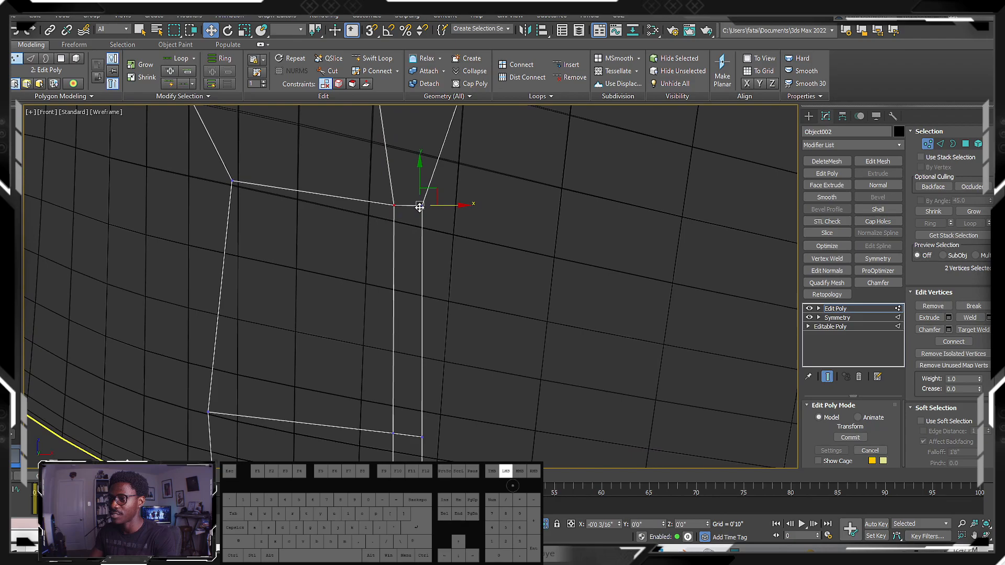
pyautogui.scroll(-5, 377, 225)
pyautogui.moveTo(403, 260); pyautogui.dragTo(398, 240)
pyautogui.scroll(-5, 366, 231)
pyautogui.scroll(5, 366, 251)
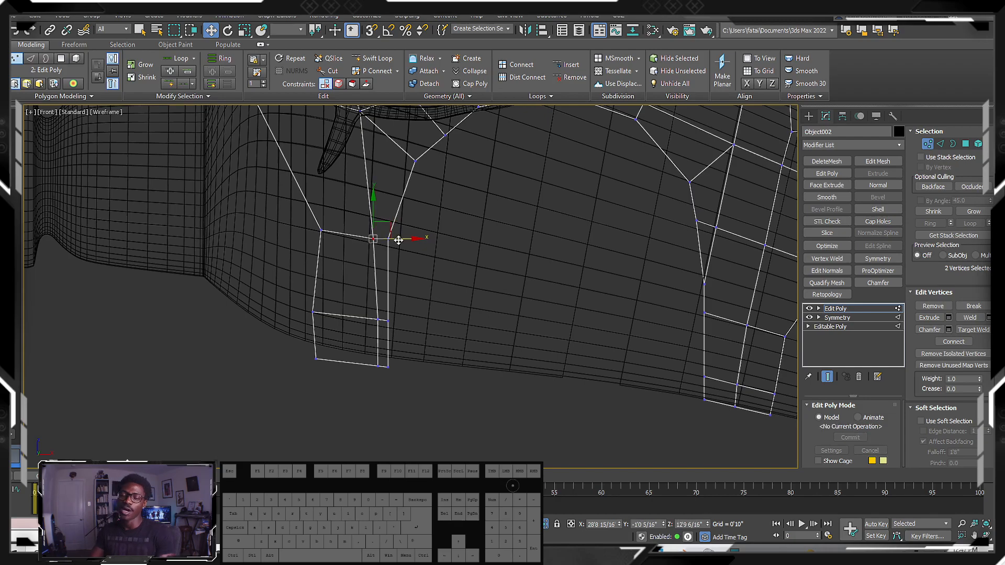
# - Examine the vertex spacing of the guard's legs against the bow limb beneath them
pyautogui.moveTo(413, 216); pyautogui.dragTo(315, 226, button='middle')
pyautogui.scroll(3, 315, 238)
pyautogui.scroll(-3, 317, 226)
pyautogui.moveTo(325, 225); pyautogui.dragTo(300, 226, button='middle')
pyautogui.scroll(2, 440, 250)
pyautogui.scroll(3, 434, 239)
pyautogui.moveTo(389, 219); pyautogui.dragTo(390, 223, button='middle')
pyautogui.scroll(-3, 393, 226)
pyautogui.moveTo(413, 255); pyautogui.dragTo(414, 260, button='middle')
pyautogui.scroll(-4, 419, 257)
# - Reposition the right leg's lower vertex rows to follow the underside of the bow limb
pyautogui.moveTo(508, 359); pyautogui.dragTo(388, 291)
pyautogui.scroll(3, 405, 293)
pyautogui.scroll(4, 297, 313)
pyautogui.scroll(-4, 309, 313)
pyautogui.moveTo(322, 315); pyautogui.dragTo(328, 285, button='middle')
pyautogui.scroll(-3, 330, 300)
pyautogui.press('f')
pyautogui.scroll(2, 330, 286)
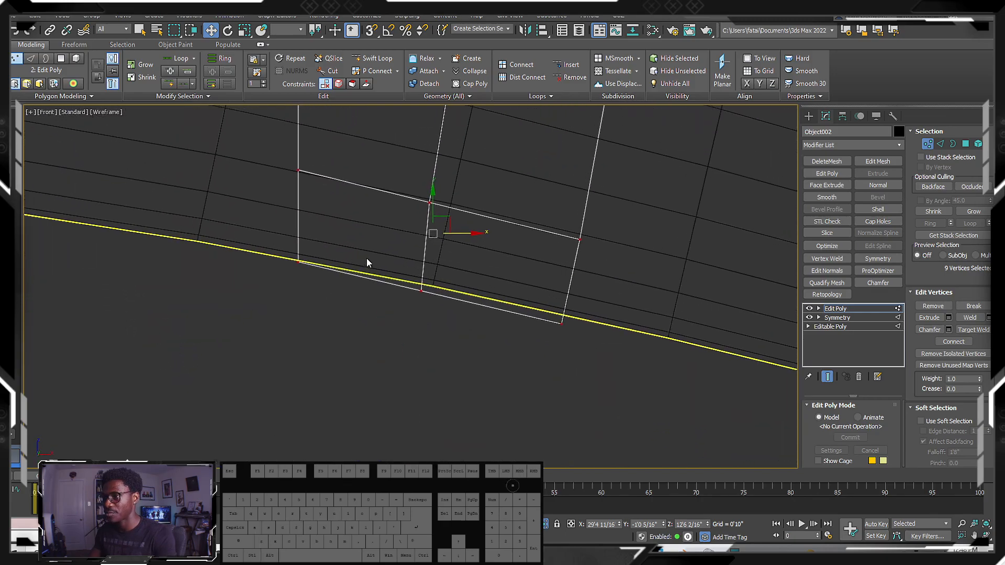
pyautogui.scroll(-3, 406, 241)
pyautogui.moveTo(335, 222); pyautogui.dragTo(369, 257)
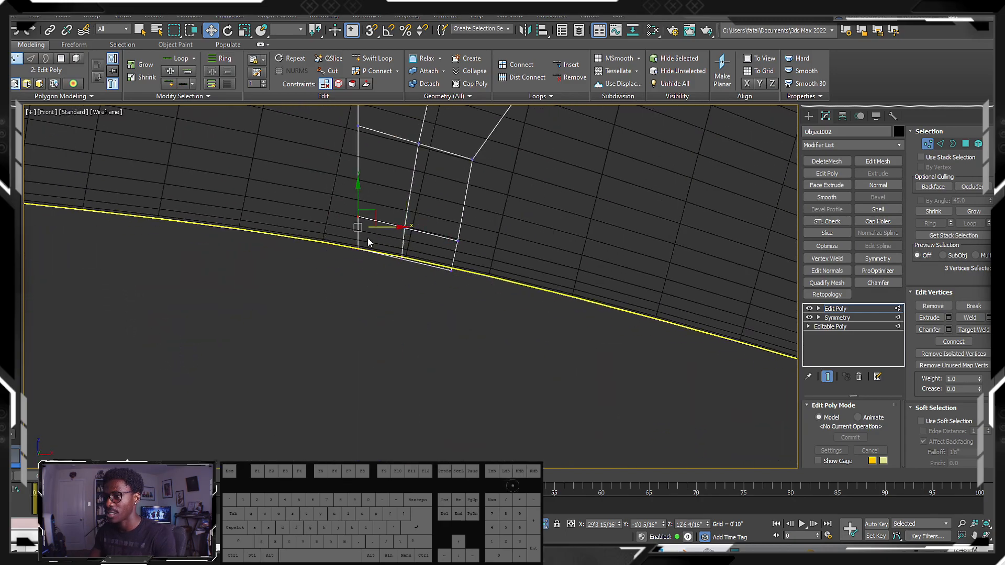
pyautogui.moveTo(360, 201); pyautogui.dragTo(404, 214)
pyautogui.moveTo(491, 308); pyautogui.dragTo(456, 233)
pyautogui.moveTo(418, 285); pyautogui.dragTo(419, 230)
# - Straighten the left leg's outer edge by adjusting its lower vertices
pyautogui.moveTo(409, 233); pyautogui.dragTo(446, 255, button='middle')
pyautogui.scroll(-5, 413, 232)
pyautogui.scroll(2, 301, 230)
pyautogui.moveTo(246, 201); pyautogui.dragTo(259, 221, button='middle')
pyautogui.moveTo(229, 205); pyautogui.dragTo(273, 214)
pyautogui.moveTo(344, 284); pyautogui.dragTo(325, 273)
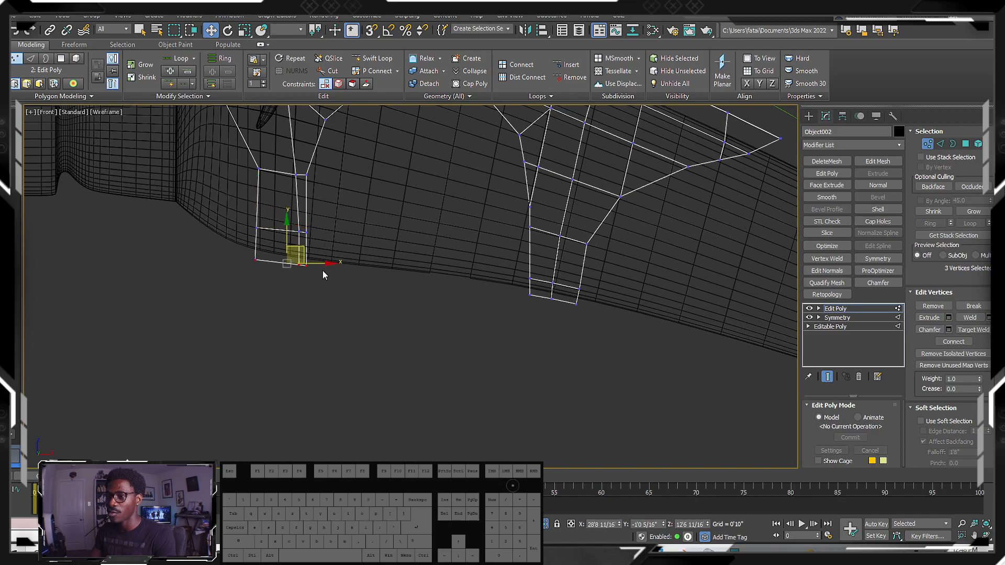
# - Try to move the four vertices at the small opening's lower left corner relative to the trim in shaded display
pyautogui.scroll(-2, 352, 248)
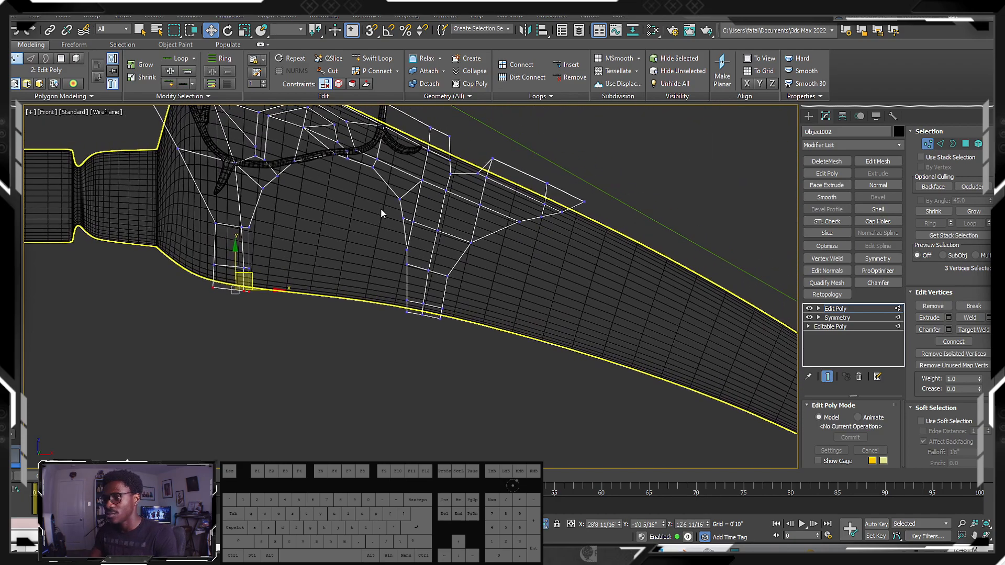
pyautogui.moveTo(306, 146); pyautogui.dragTo(288, 253, button='middle')
pyautogui.scroll(3, 258, 220)
pyautogui.scroll(-2, 258, 220)
pyautogui.scroll(5, 290, 250)
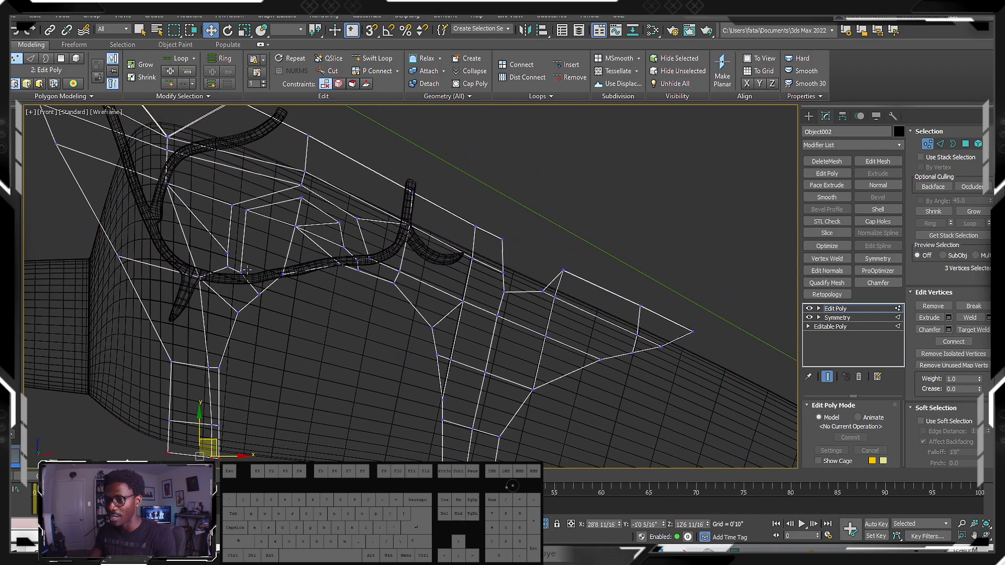
pyautogui.moveTo(254, 294); pyautogui.dragTo(191, 259)
pyautogui.moveTo(225, 265); pyautogui.dragTo(244, 308, button='middle')
pyautogui.scroll(-4, 241, 290)
pyautogui.scroll(2, 250, 285)
pyautogui.scroll(2, 250, 286)
pyautogui.press('F3')
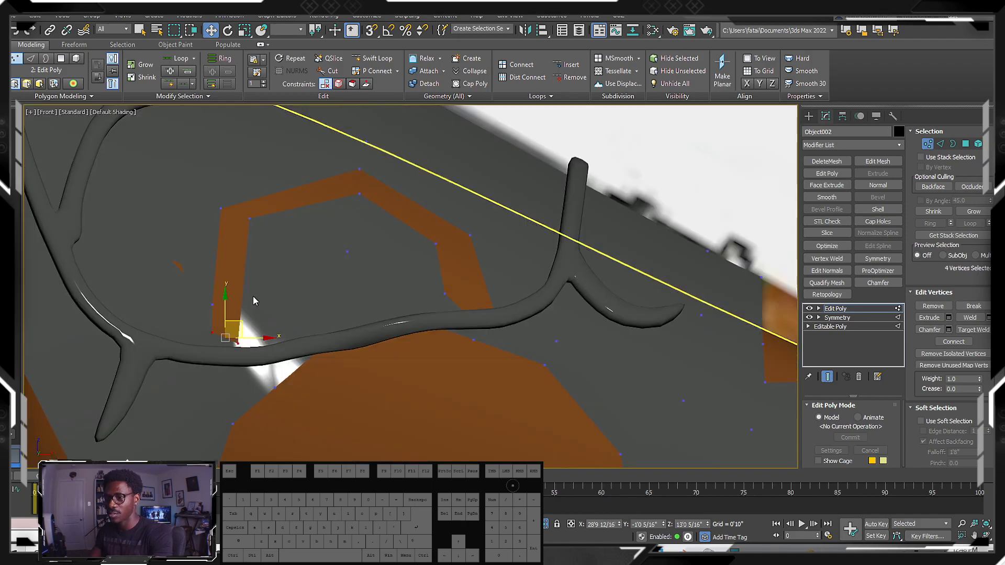
pyautogui.scroll(-2, 259, 275)
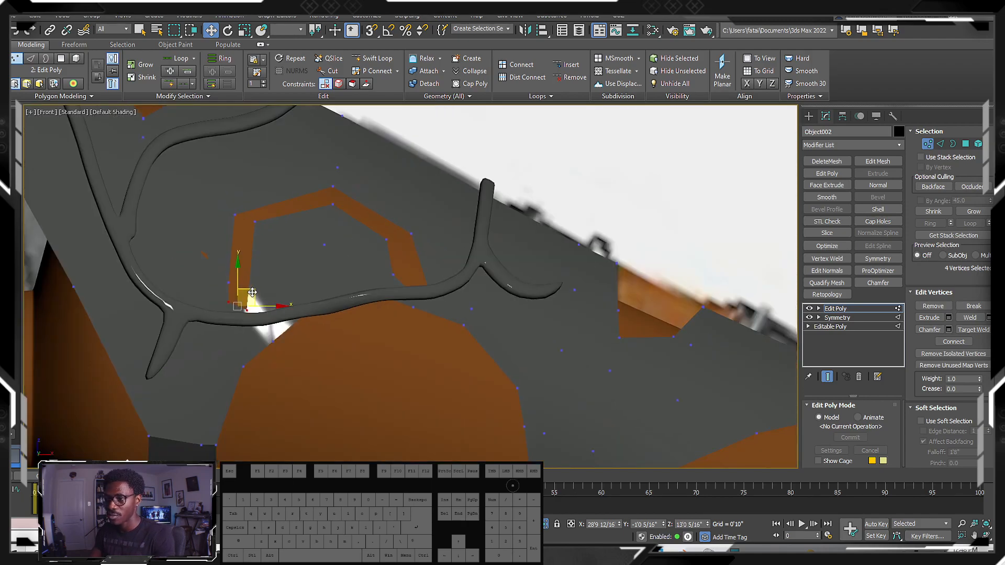
pyautogui.moveTo(253, 289); pyautogui.dragTo(253, 284)
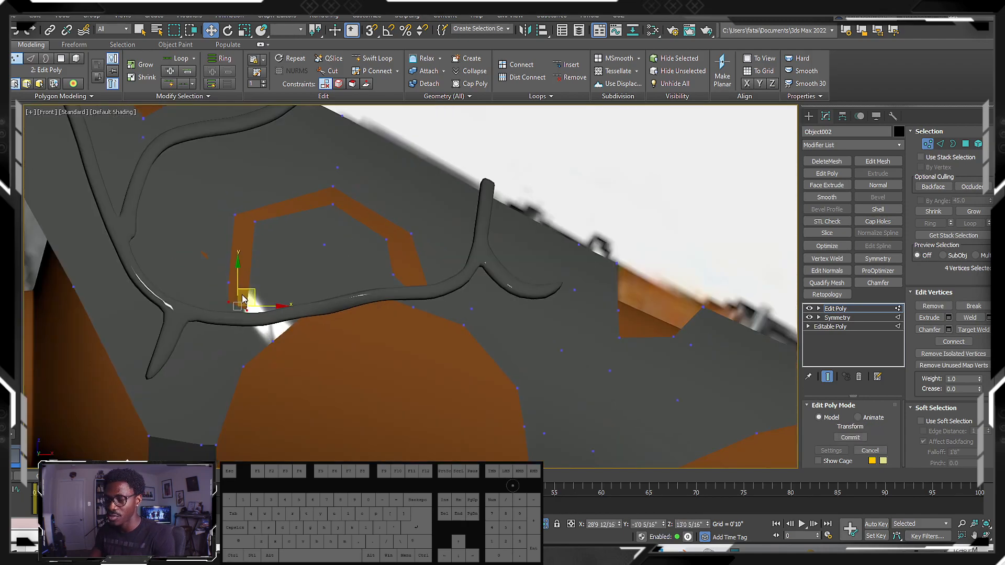
# - Constrain vertex movement to edges and slide the small opening's lower left corner vertices upward above the trim
pyautogui.scroll(2, 253, 285)
pyautogui.click(248, 316)
pyautogui.scroll(-4, 986, 317)
pyautogui.moveTo(986, 316); pyautogui.dragTo(969, 105)
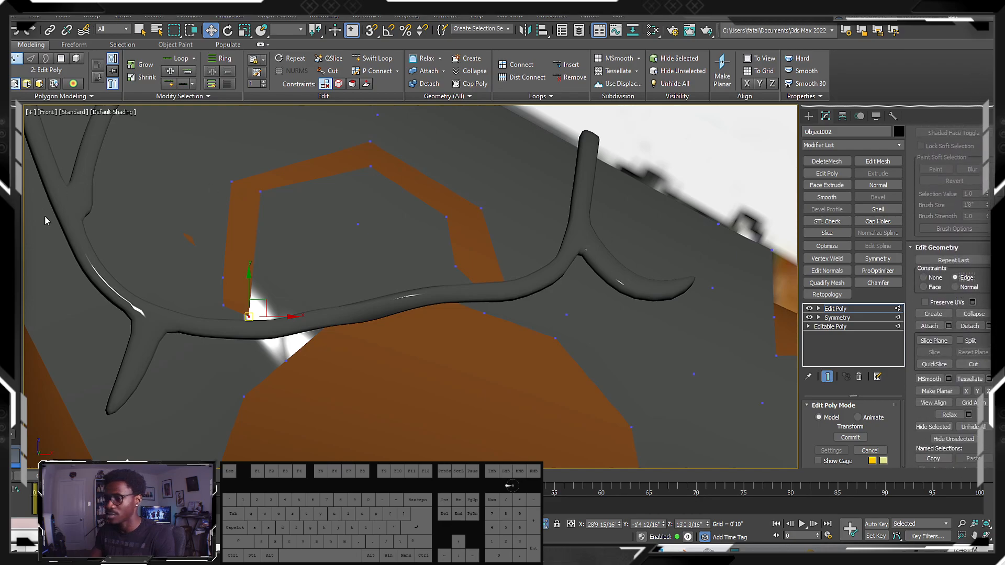
pyautogui.moveTo(240, 275); pyautogui.dragTo(240, 286, button='middle')
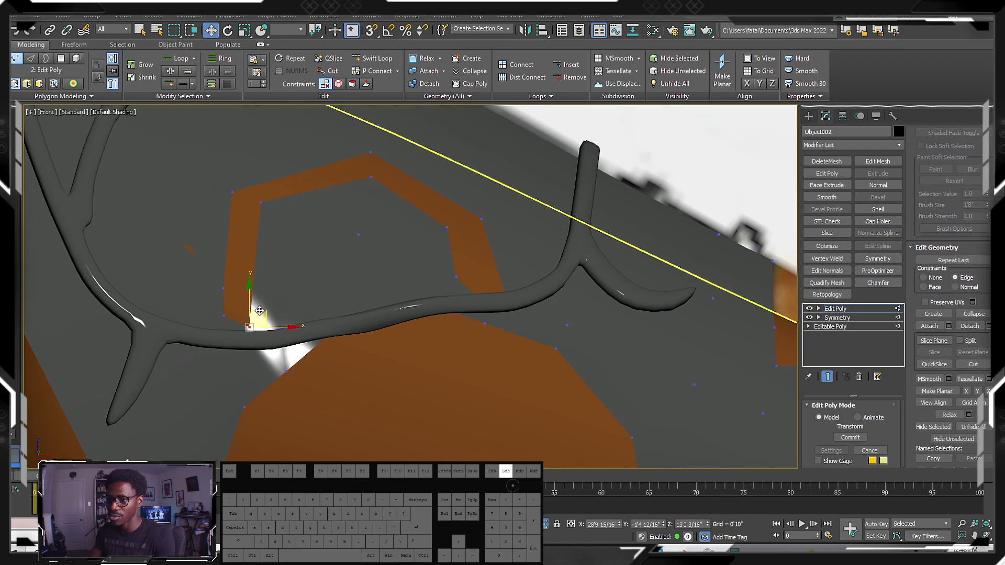
pyautogui.keyDown('alt'); pyautogui.moveTo(260, 288); pyautogui.dragTo(203, 313, button='middle'); pyautogui.keyUp('alt')
pyautogui.click(202, 313)
pyautogui.moveTo(223, 311); pyautogui.dragTo(211, 243)
pyautogui.click(217, 307)
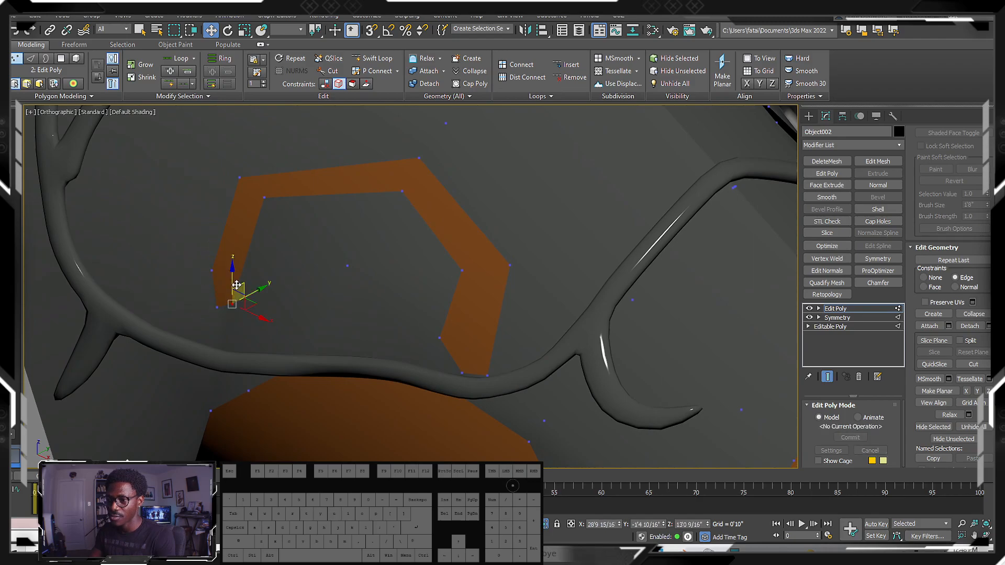
pyautogui.moveTo(218, 280); pyautogui.dragTo(236, 296)
# - Slide the small opening's lower right corner vertex along its edge beside the trim
pyautogui.keyDown('alt'); pyautogui.moveTo(240, 299); pyautogui.dragTo(387, 278, button='middle'); pyautogui.keyUp('alt')
pyautogui.moveTo(420, 273); pyautogui.dragTo(314, 259, button='middle')
pyautogui.click(397, 239)
pyautogui.moveTo(396, 201); pyautogui.dragTo(434, 199)
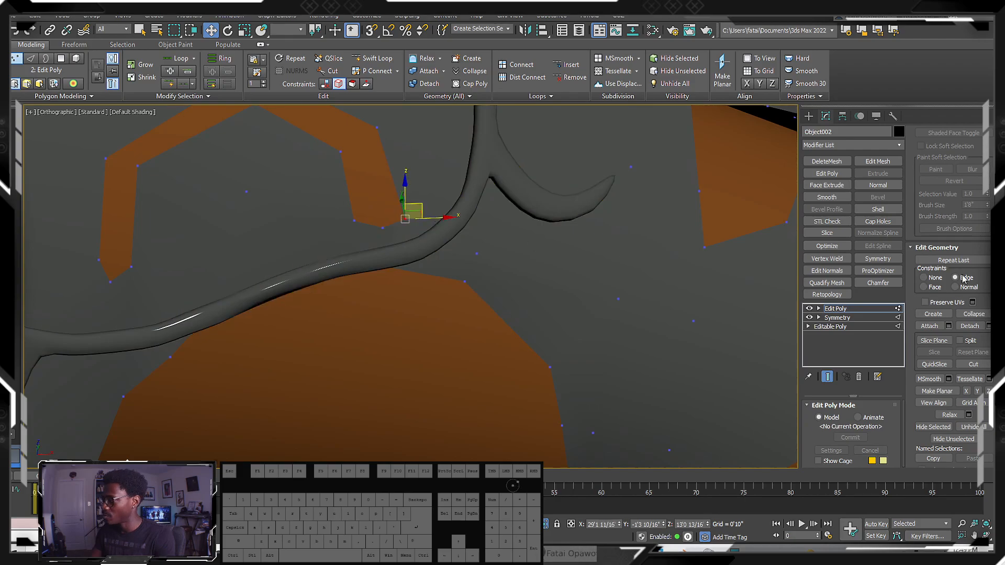
# - Try sliding the interior vertex below the rear notch along its connected edges
pyautogui.keyDown('alt'); pyautogui.moveTo(321, 242); pyautogui.dragTo(415, 277, button='middle'); pyautogui.keyUp('alt')
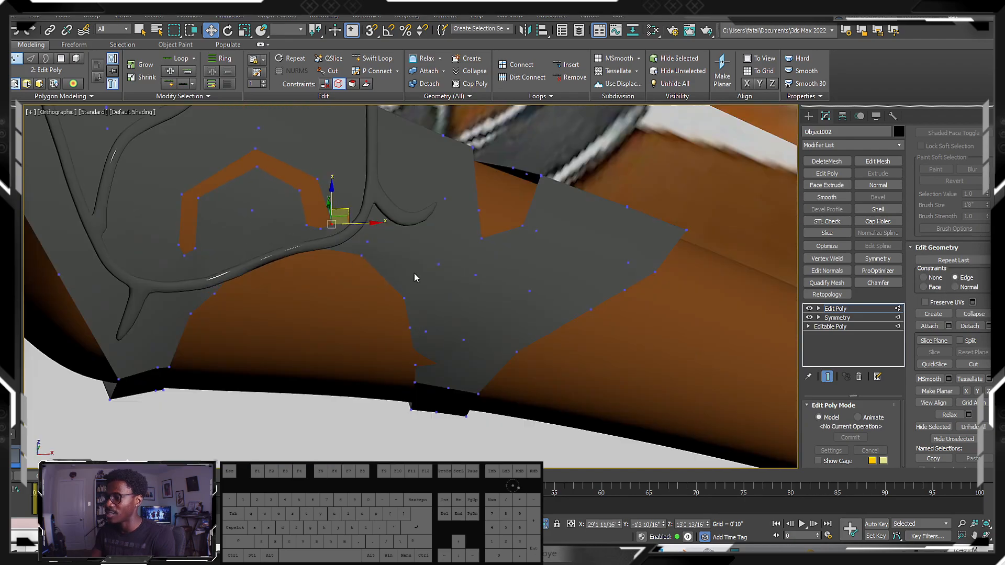
pyautogui.moveTo(429, 324); pyautogui.dragTo(406, 272, button='middle')
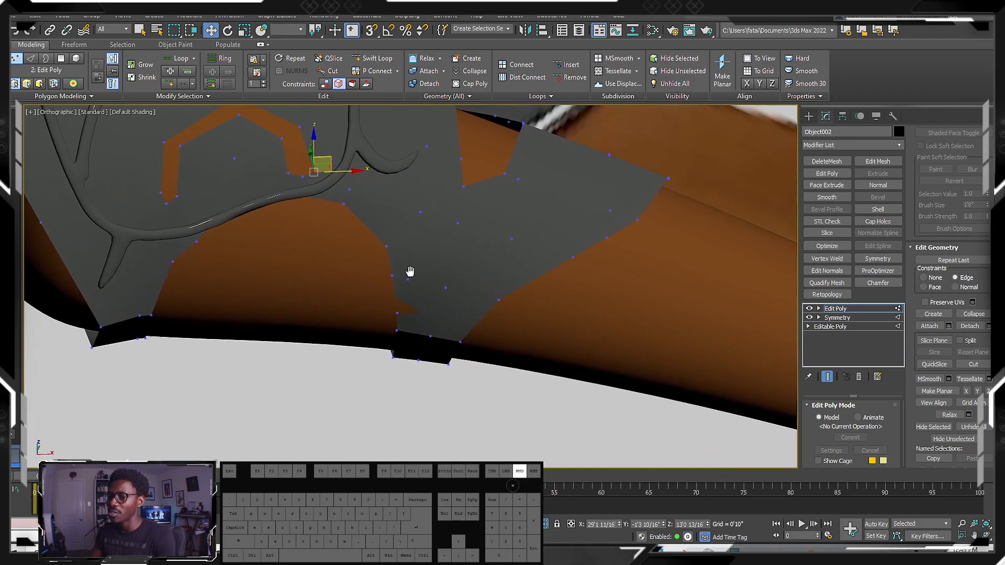
pyautogui.scroll(-2, 390, 268)
pyautogui.scroll(4, 388, 291)
pyautogui.click(432, 238)
pyautogui.click(424, 290)
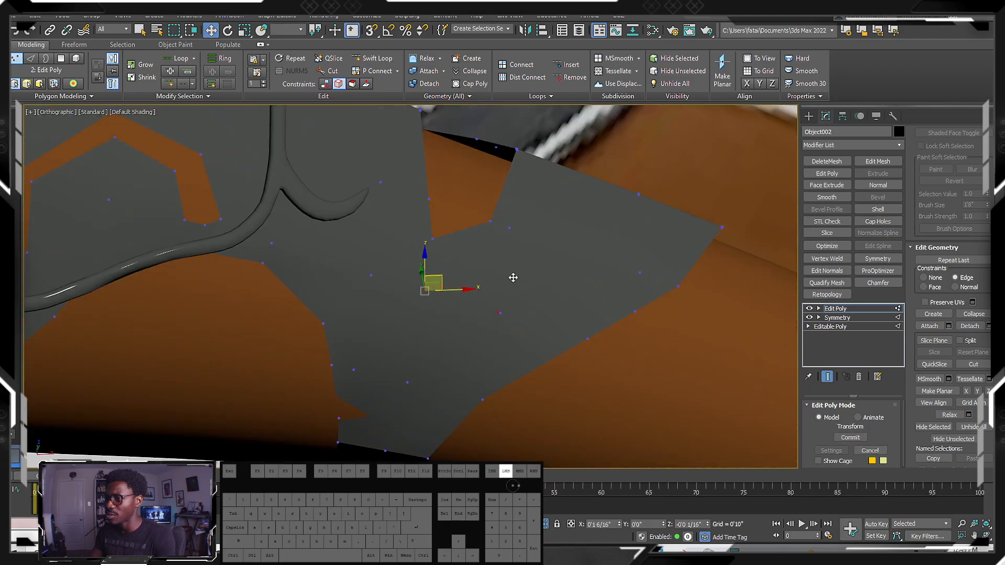
pyautogui.moveTo(457, 288); pyautogui.dragTo(447, 308, button='middle')
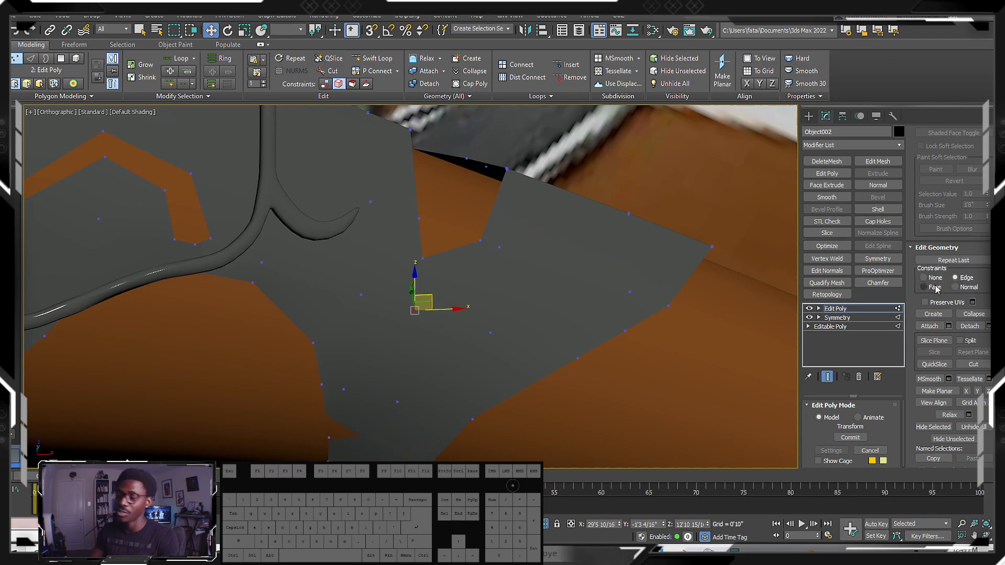
# - Adjust the arch border vertex above the right leg along its edge in the wireframe front view
pyautogui.moveTo(724, 275)
pyautogui.keyDown('alt'); pyautogui.mouseDown(button='middle')
pyautogui.moveTo(383, 303)
pyautogui.moveTo(493, 304)
pyautogui.moveTo(444, 319)
pyautogui.moveTo(456, 249)
pyautogui.moveTo(515, 294)
pyautogui.moveTo(429, 297)
pyautogui.moveTo(441, 316)
pyautogui.moveTo(490, 315)
pyautogui.moveTo(486, 334)
pyautogui.mouseUp(button='middle'); pyautogui.keyUp('alt')
pyautogui.press('f')
pyautogui.scroll(-3, 441, 313)
pyautogui.scroll(12, 442, 313)
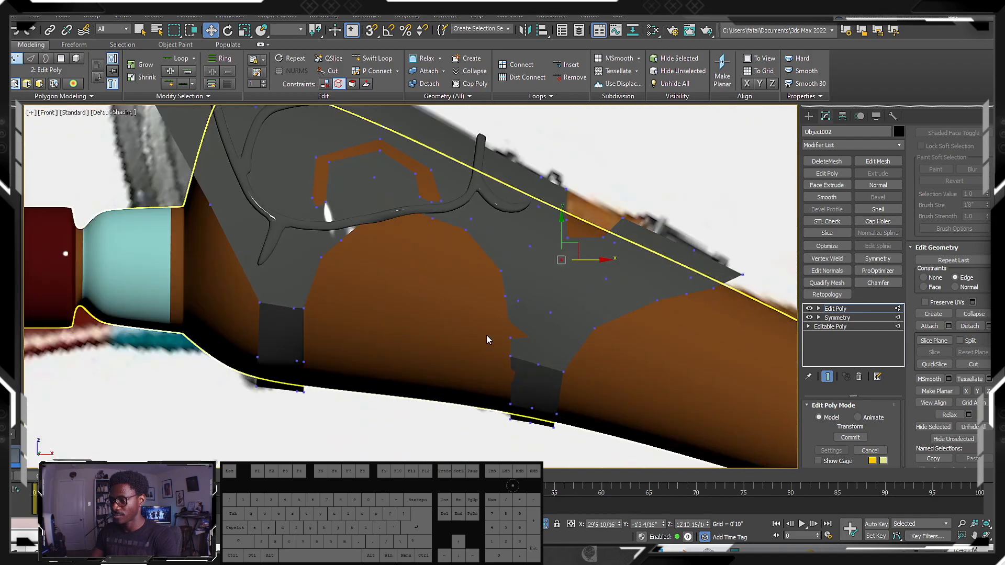
pyautogui.press('F3')
pyautogui.click(505, 354)
pyautogui.scroll(3, 513, 349)
pyautogui.moveTo(513, 350); pyautogui.dragTo(495, 313, button='middle')
pyautogui.scroll(-2, 495, 313)
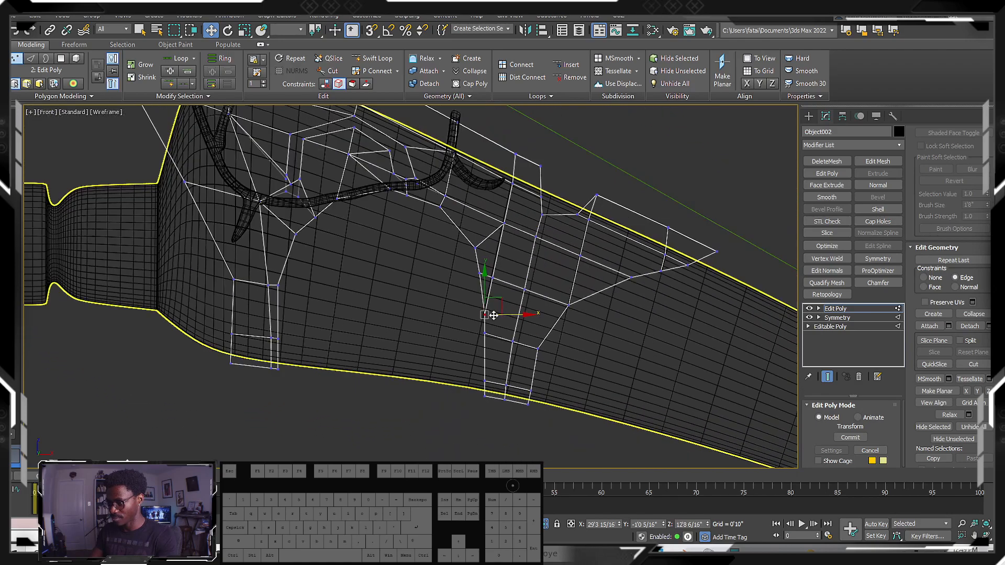
# - Set the vertex constraint to None and lower the right leg's two bottom vertex rows slightly past the limb's underside
pyautogui.moveTo(542, 440); pyautogui.dragTo(469, 397)
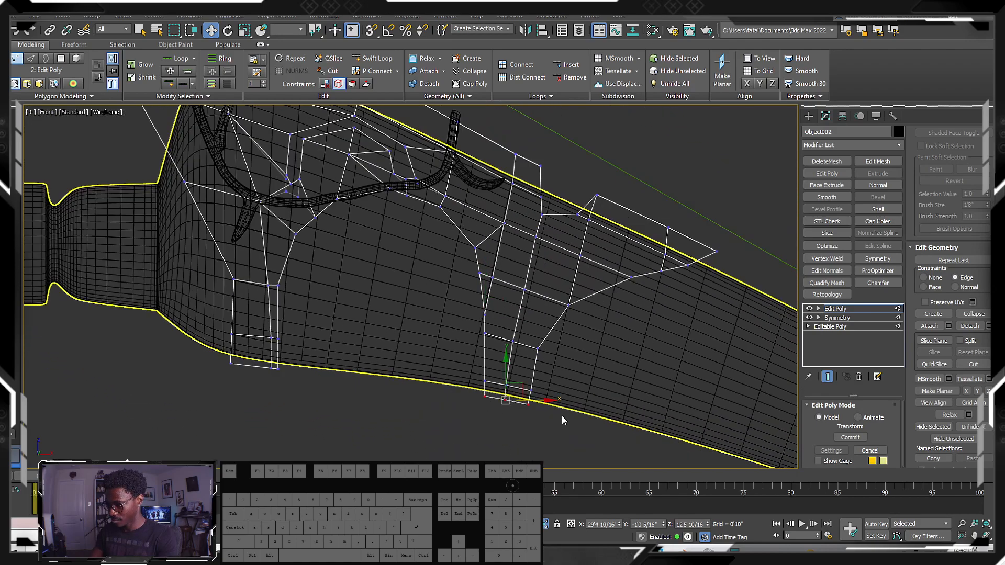
pyautogui.moveTo(444, 363); pyautogui.dragTo(445, 364)
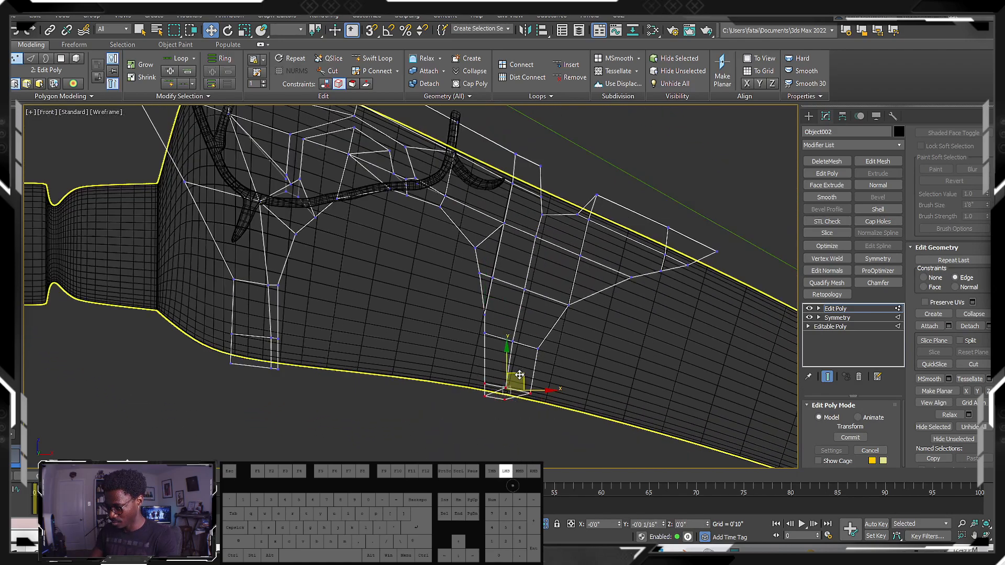
pyautogui.moveTo(519, 376); pyautogui.dragTo(524, 375)
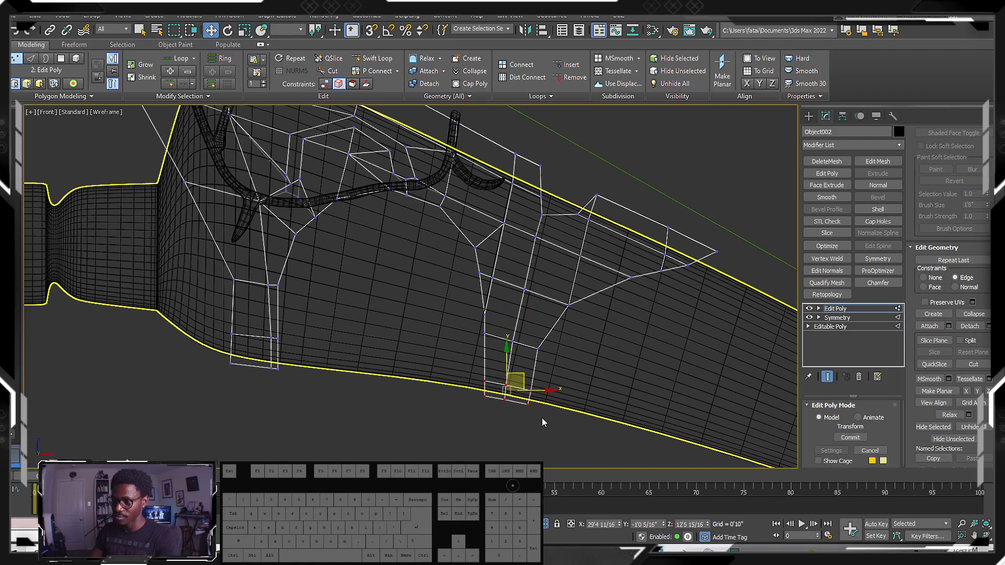
pyautogui.moveTo(401, 333); pyautogui.dragTo(400, 331)
pyautogui.moveTo(553, 419); pyautogui.dragTo(495, 333)
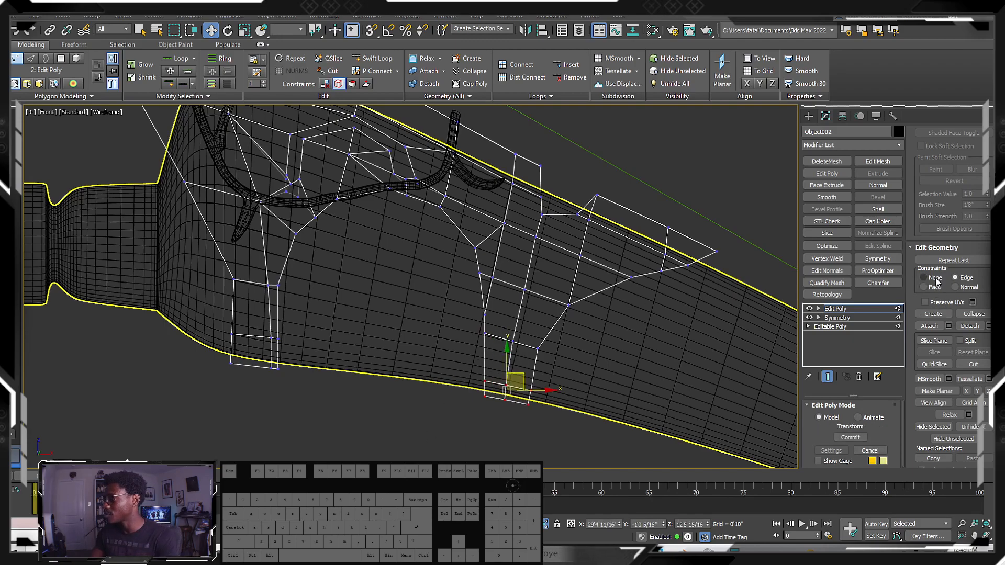
pyautogui.click(924, 278)
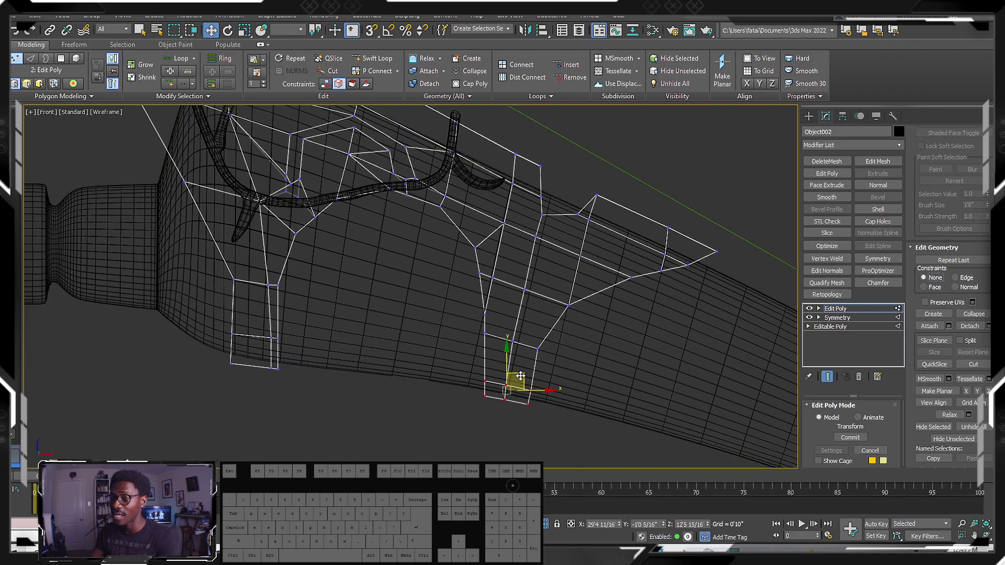
pyautogui.moveTo(520, 376); pyautogui.dragTo(518, 381)
# - Adjust the left leg's outer column of lower vertices and shift its middle column to the centre of the leg
pyautogui.click(177, 322)
pyautogui.moveTo(313, 359); pyautogui.dragTo(313, 358)
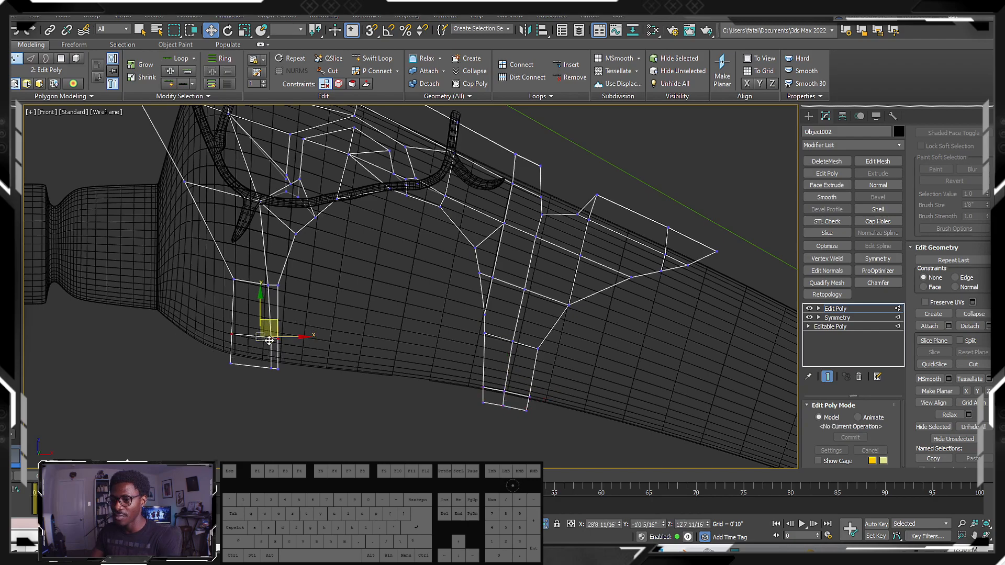
pyautogui.click(190, 344)
pyautogui.moveTo(233, 367); pyautogui.dragTo(234, 367)
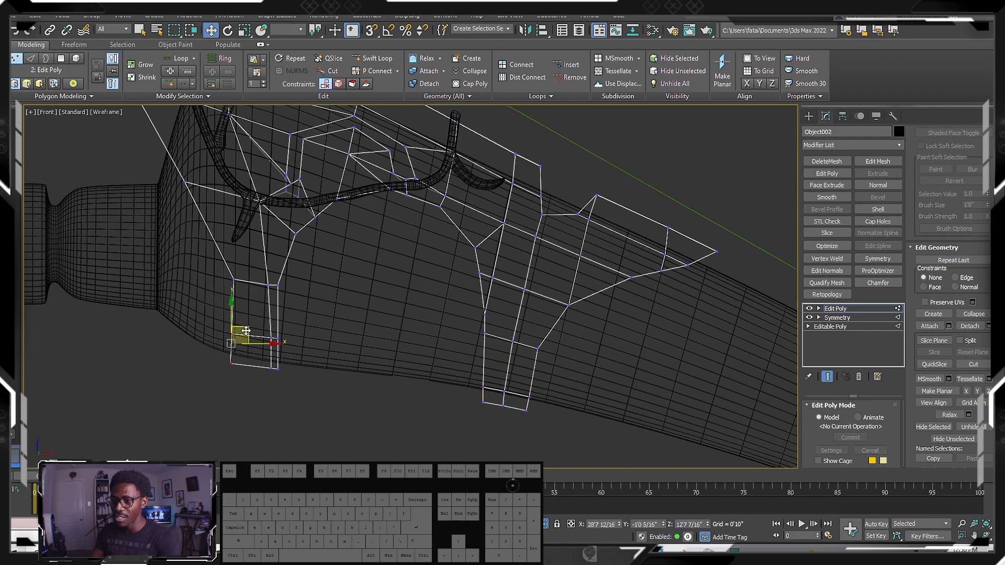
pyautogui.moveTo(244, 330); pyautogui.dragTo(302, 407)
pyautogui.scroll(5, 273, 361)
pyautogui.scroll(-3, 300, 413)
pyautogui.moveTo(313, 358); pyautogui.dragTo(291, 349)
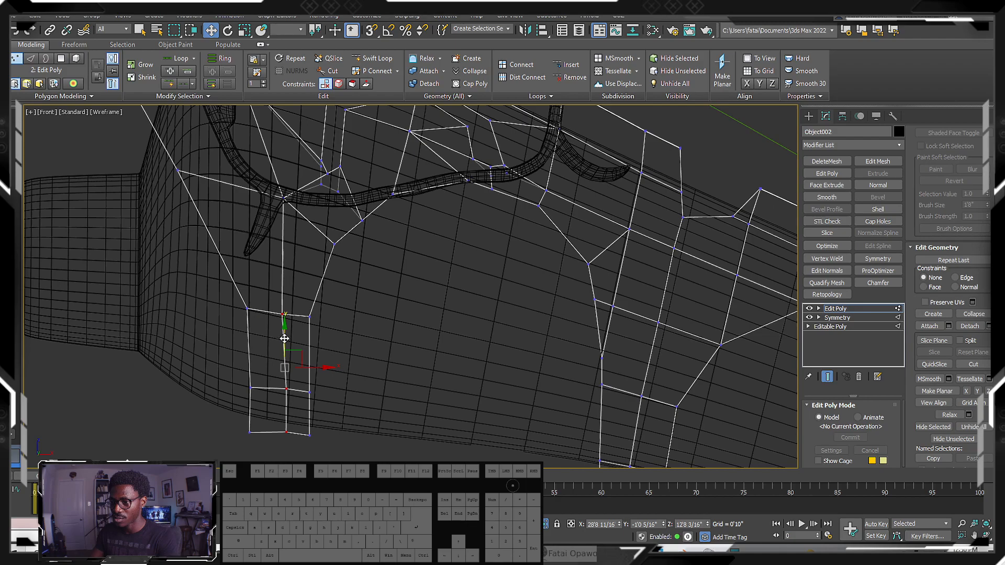
# - Level the left leg's lower two vertex rows by nudging the vertices of its middle and inner columns
pyautogui.moveTo(288, 326); pyautogui.dragTo(282, 290)
pyautogui.moveTo(309, 406); pyautogui.dragTo(309, 405)
pyautogui.moveTo(285, 361); pyautogui.dragTo(284, 363)
pyautogui.moveTo(287, 433); pyautogui.dragTo(292, 449)
pyautogui.hotkey('ctrl', 'z')
pyautogui.moveTo(287, 402); pyautogui.dragTo(288, 405)
pyautogui.scroll(-2, 291, 404)
pyautogui.moveTo(325, 446); pyautogui.dragTo(325, 446)
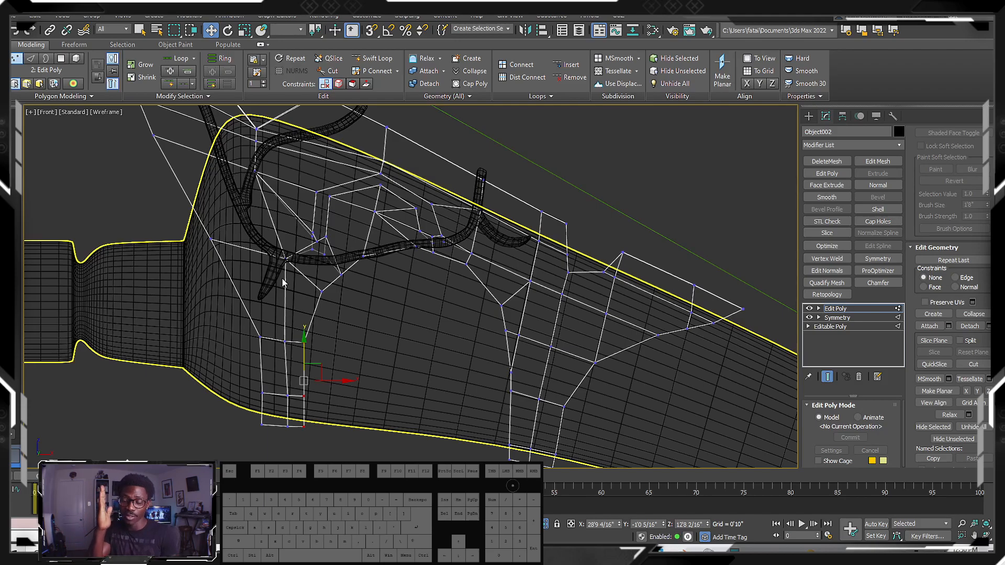
# - Lower the top middle vertex of the left leg and adjust the arch border vertices just beneath the trim
pyautogui.click(286, 341)
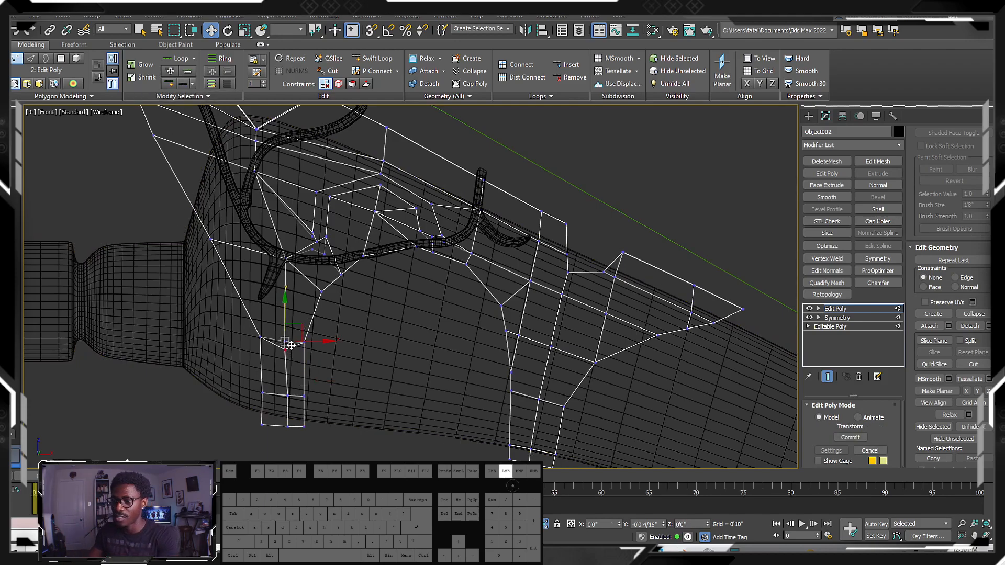
pyautogui.moveTo(283, 314); pyautogui.dragTo(286, 312)
pyautogui.moveTo(315, 354); pyautogui.dragTo(281, 349, button='middle')
pyautogui.click(290, 287)
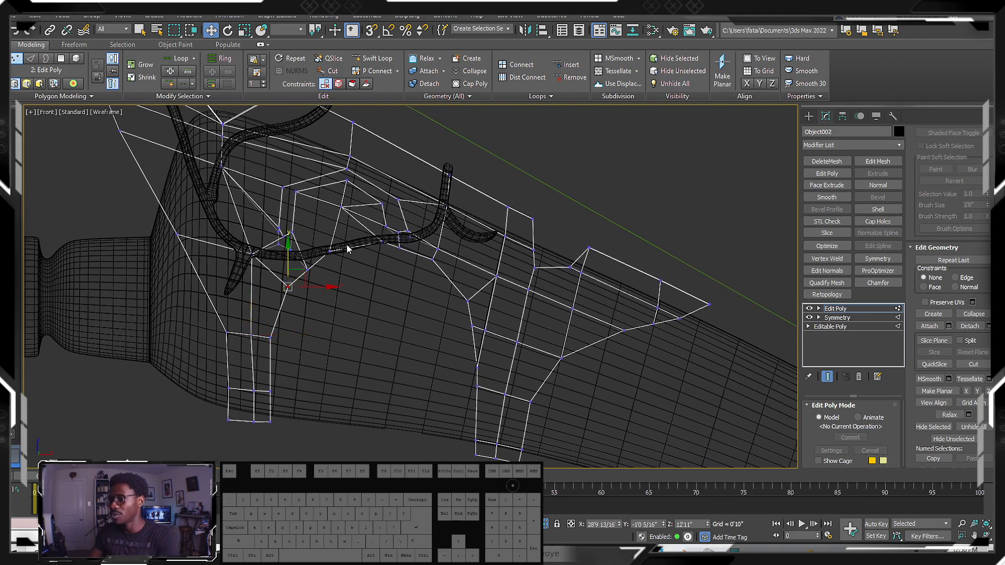
pyautogui.scroll(3, 327, 259)
pyautogui.moveTo(365, 257); pyautogui.dragTo(349, 247, button='middle')
pyautogui.scroll(-3, 348, 248)
pyautogui.moveTo(307, 263); pyautogui.dragTo(305, 253)
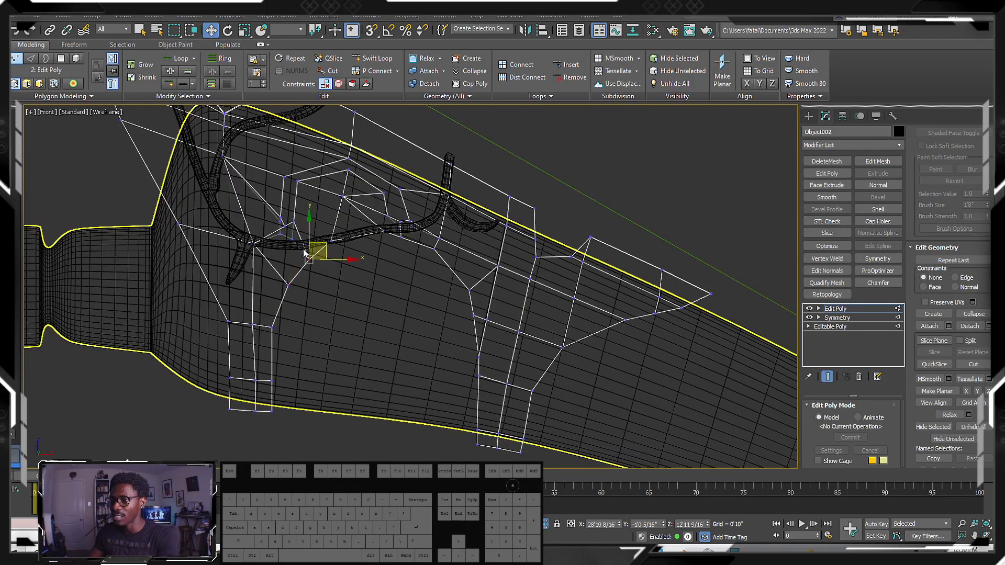
pyautogui.keyDown('alt'); pyautogui.moveTo(323, 251); pyautogui.dragTo(347, 285, button='middle'); pyautogui.keyUp('alt')
pyautogui.press('f')
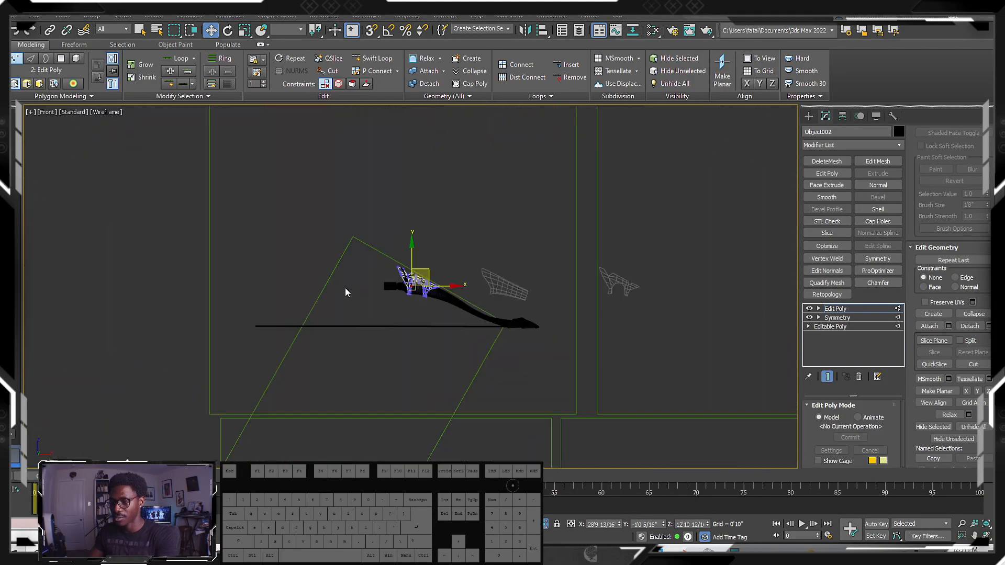
# - Shift the arch border vertex at the right leg's inner side slightly towards the arch opening
pyautogui.scroll(10, 323, 273)
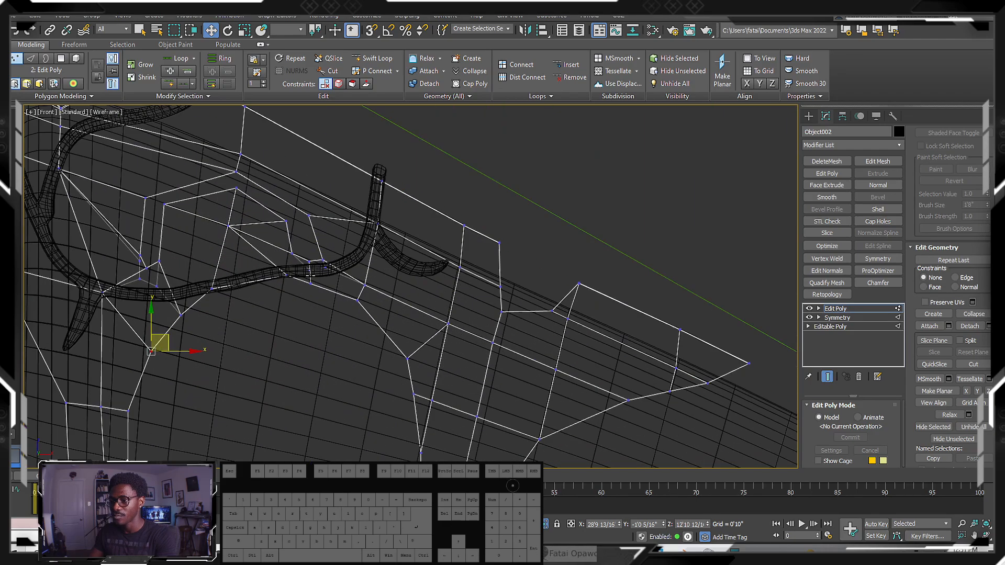
pyautogui.scroll(-3, 324, 260)
pyautogui.moveTo(397, 385); pyautogui.dragTo(381, 355)
pyautogui.moveTo(357, 315); pyautogui.dragTo(350, 314)
# - Select the arch's border vertices from the right leg around to the left leg and lower them together, away from the trim
pyautogui.keyDown('alt'); pyautogui.moveTo(443, 352); pyautogui.dragTo(402, 330); pyautogui.keyUp('alt')
pyautogui.keyDown('ctrl'); pyautogui.click(380, 308); pyautogui.keyUp('ctrl')
pyautogui.keyDown('ctrl'); pyautogui.click(344, 267); pyautogui.keyUp('ctrl')
pyautogui.keyDown('ctrl'); pyautogui.click(311, 255); pyautogui.keyUp('ctrl')
pyautogui.keyDown('ctrl'); pyautogui.click(292, 248); pyautogui.keyUp('ctrl')
pyautogui.keyDown('ctrl'); pyautogui.click(241, 258); pyautogui.keyUp('ctrl')
pyautogui.keyDown('ctrl'); pyautogui.click(219, 276); pyautogui.keyUp('ctrl')
pyautogui.keyDown('ctrl'); pyautogui.click(199, 303); pyautogui.keyUp('ctrl')
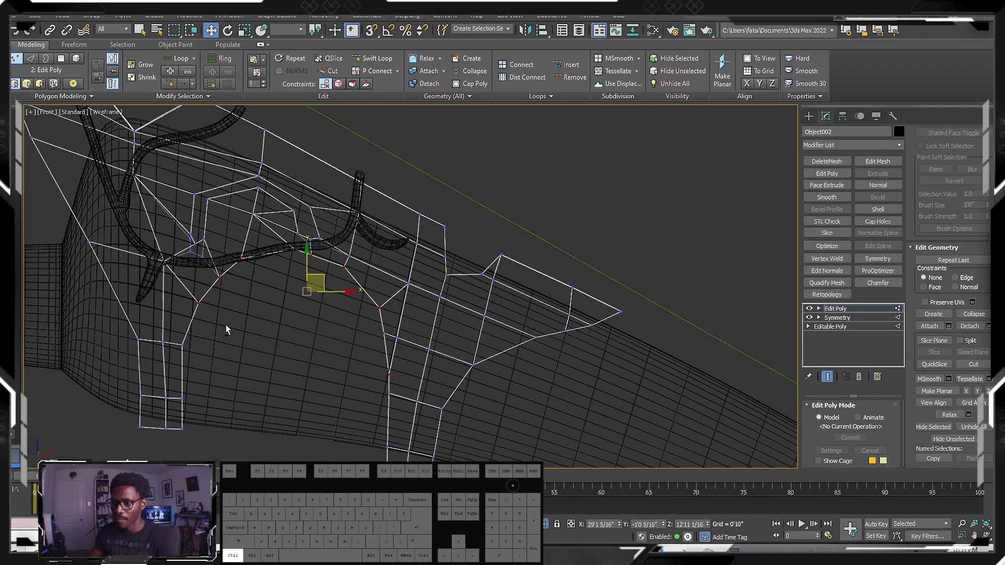
pyautogui.keyDown('ctrl'); pyautogui.click(182, 345); pyautogui.keyUp('ctrl')
pyautogui.moveTo(296, 263); pyautogui.dragTo(293, 290)
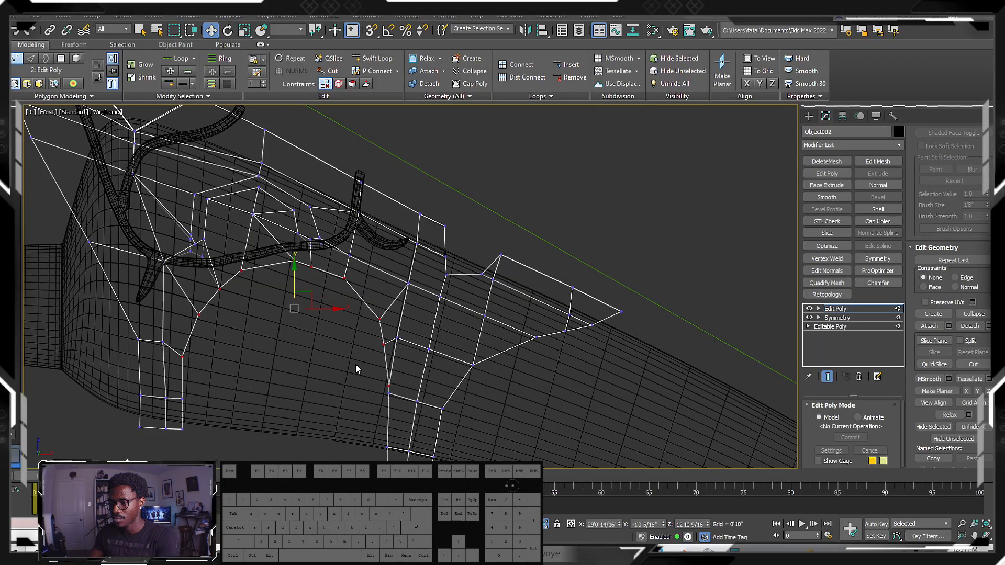
# - Lower the right leg's middle vertex row slightly and nudge the left leg's top middle vertex down in line with its neighbours
pyautogui.moveTo(309, 349)
pyautogui.keyDown('alt'); pyautogui.mouseDown(button='middle')
pyautogui.moveTo(274, 336)
pyautogui.moveTo(240, 354)
pyautogui.moveTo(287, 362)
pyautogui.moveTo(309, 349)
pyautogui.moveTo(292, 346)
pyautogui.moveTo(310, 333)
pyautogui.mouseUp(button='middle'); pyautogui.keyUp('alt')
pyautogui.scroll(-3, 311, 322)
pyautogui.scroll(5, 317, 288)
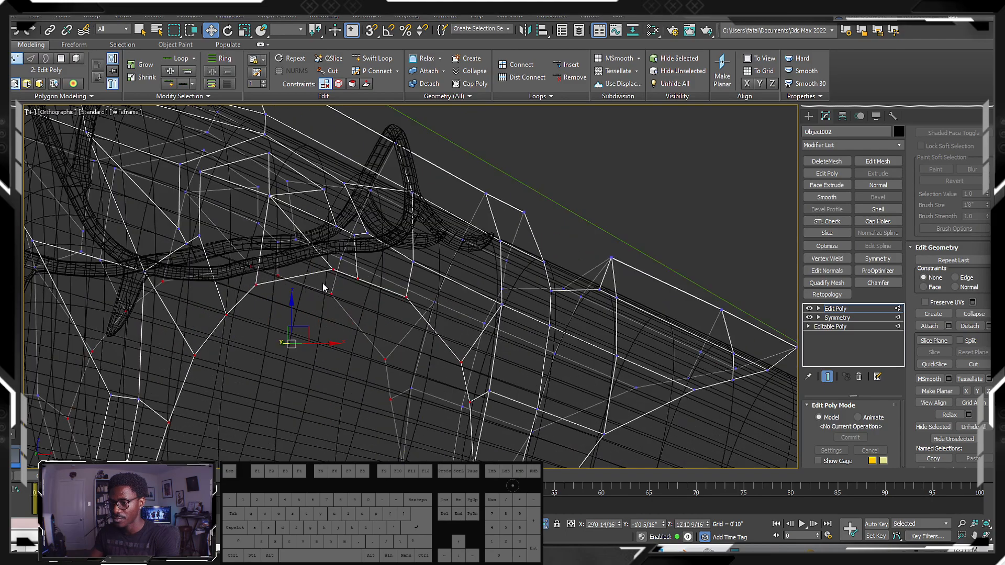
pyautogui.scroll(-2, 349, 291)
pyautogui.press('f')
pyautogui.moveTo(321, 284); pyautogui.dragTo(426, 290, button='middle')
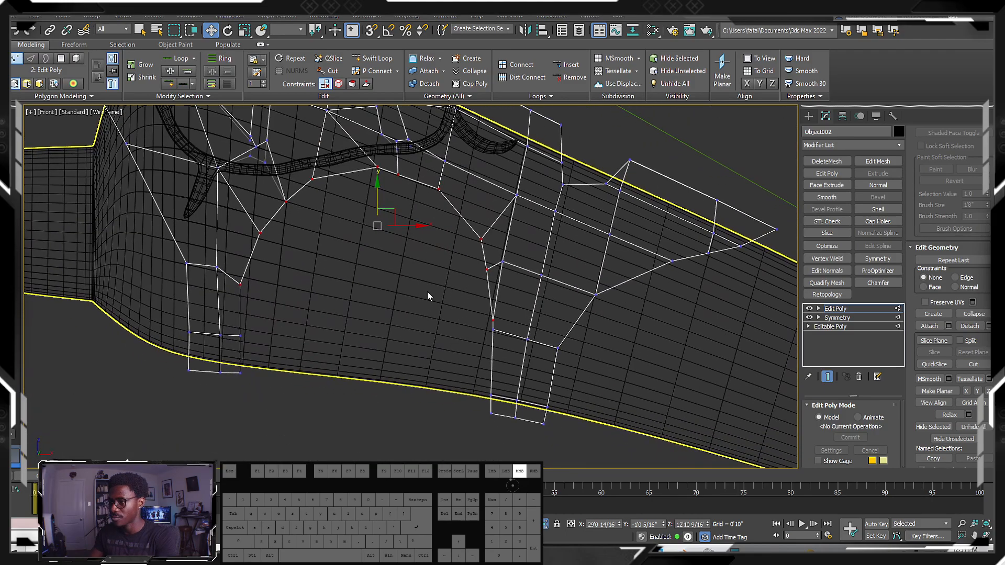
pyautogui.moveTo(467, 331); pyautogui.dragTo(540, 334)
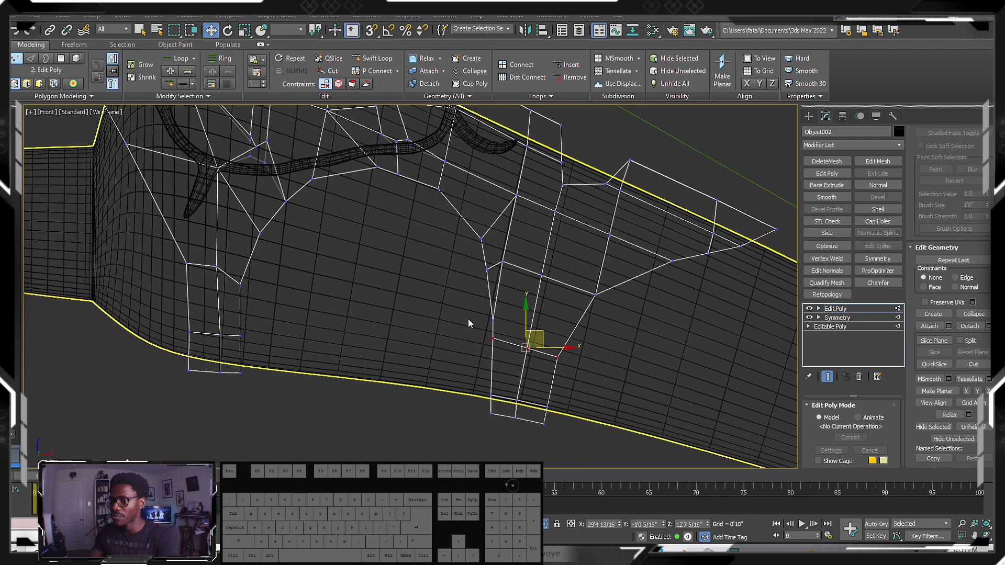
pyautogui.click(216, 268)
pyautogui.moveTo(225, 287); pyautogui.dragTo(225, 259)
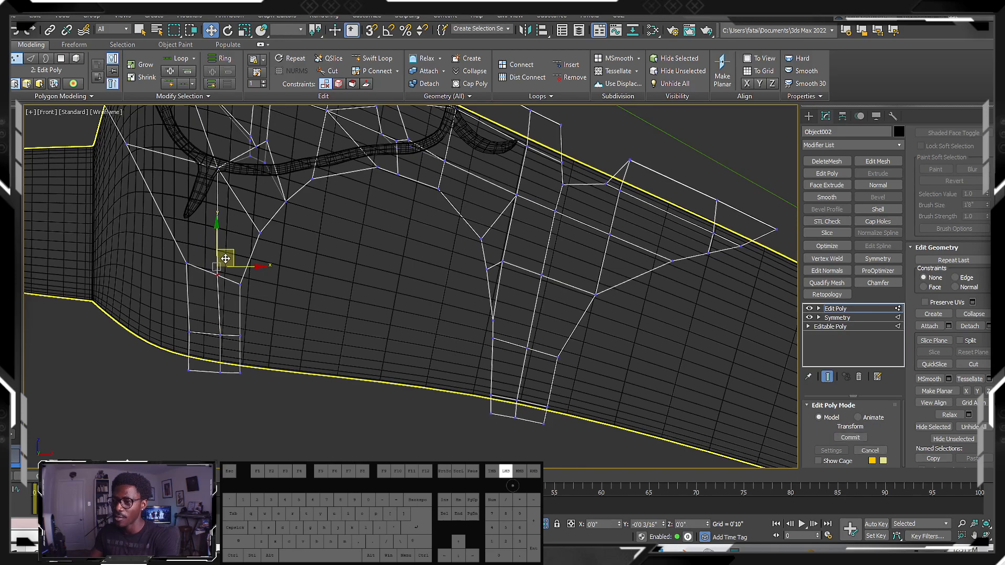
# - Reposition individual border vertices along the top of the arch so the opening follows an evenly rounded curve beneath the trim
pyautogui.moveTo(360, 213); pyautogui.dragTo(401, 263, button='middle')
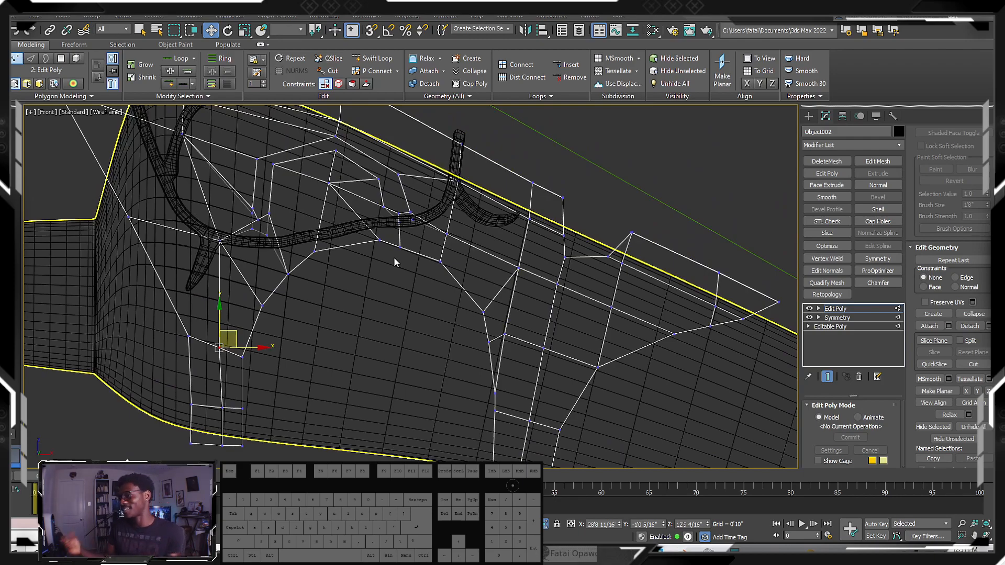
pyautogui.scroll(-2, 343, 249)
pyautogui.moveTo(178, 301); pyautogui.dragTo(212, 259, button='middle')
pyautogui.scroll(-1, 213, 259)
pyautogui.scroll(3, 355, 210)
pyautogui.moveTo(278, 245); pyautogui.dragTo(342, 238, button='middle')
pyautogui.scroll(-2, 343, 238)
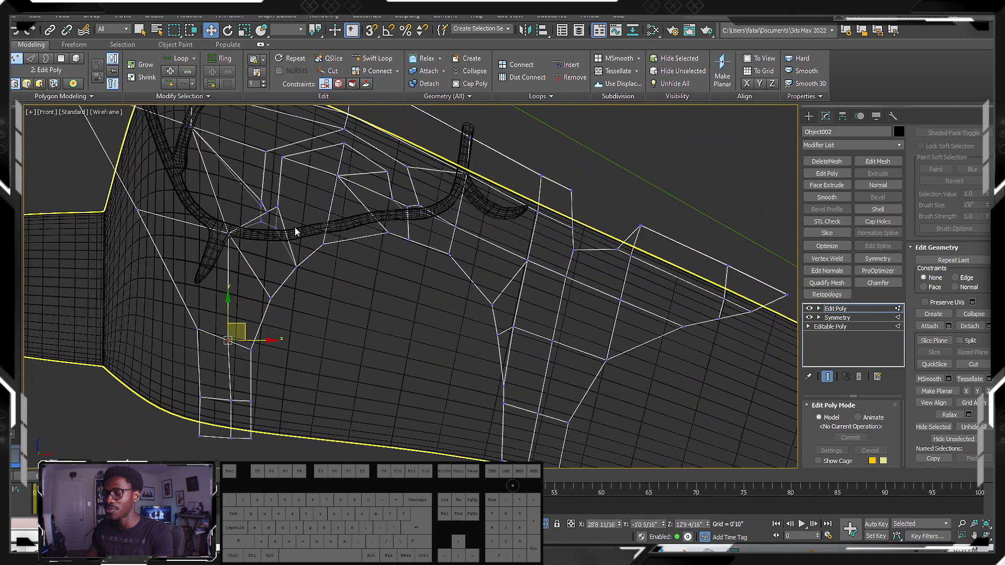
pyautogui.scroll(3, 275, 198)
pyautogui.click(322, 348)
pyautogui.scroll(-2, 360, 341)
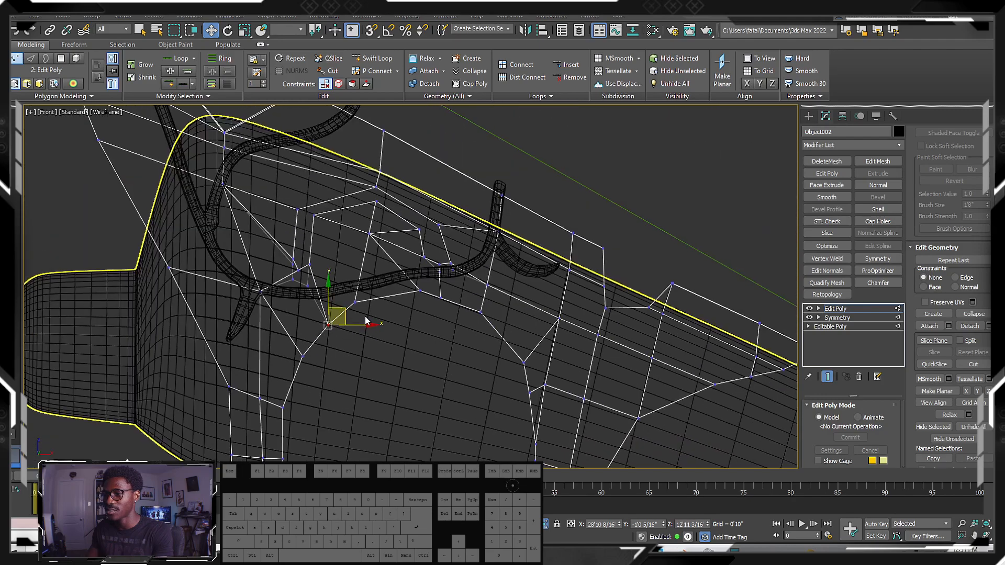
pyautogui.moveTo(347, 314); pyautogui.dragTo(343, 321)
pyautogui.moveTo(326, 357); pyautogui.dragTo(379, 274, button='middle')
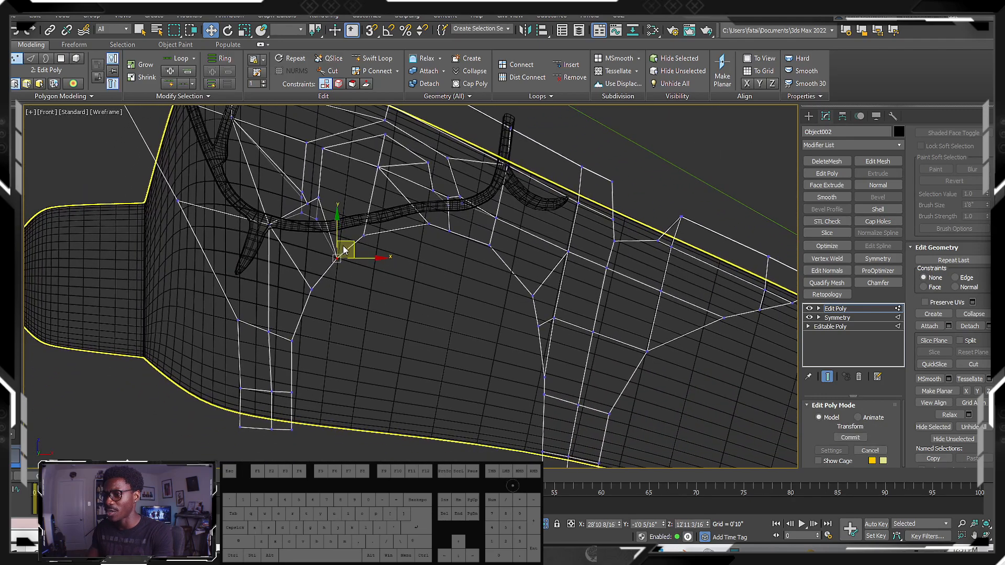
pyautogui.moveTo(345, 246); pyautogui.dragTo(344, 247)
pyautogui.moveTo(408, 270); pyautogui.dragTo(343, 226)
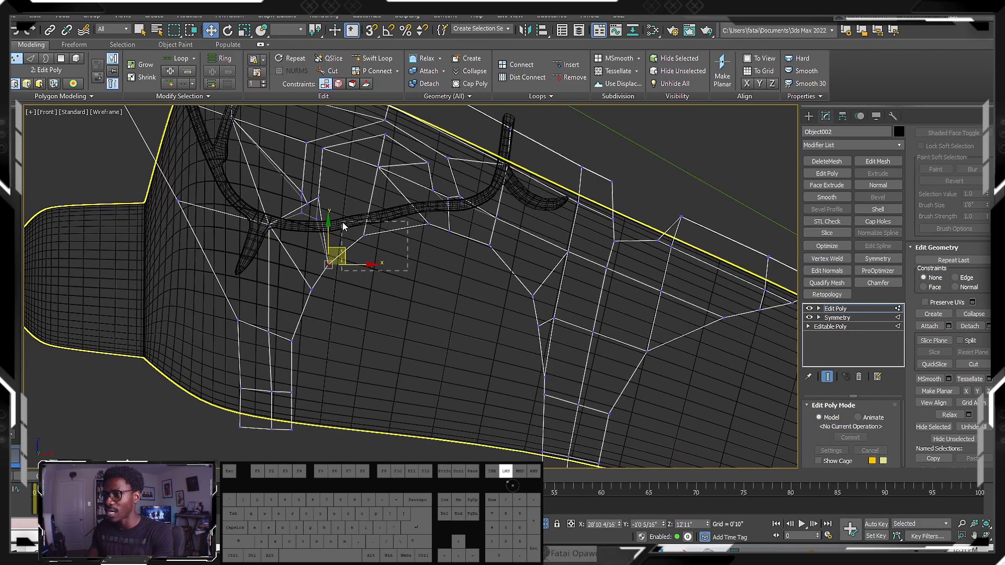
pyautogui.moveTo(442, 252); pyautogui.dragTo(424, 222)
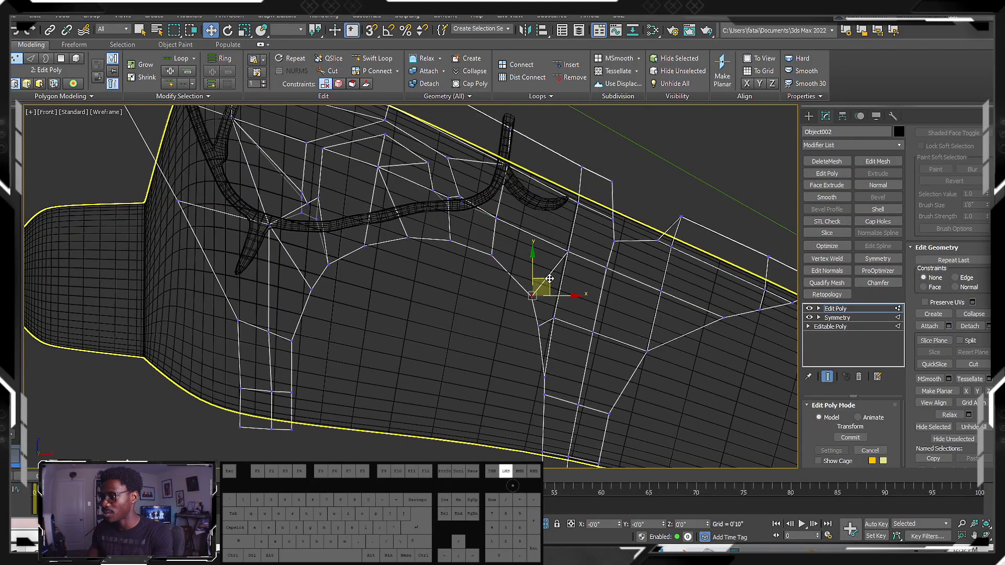
# - Adjust the left leg's lower outer vertices in depth so they wrap around the limb's underside
pyautogui.keyDown('alt'); pyautogui.moveTo(521, 298); pyautogui.dragTo(557, 326, button='middle'); pyautogui.keyUp('alt')
pyautogui.moveTo(494, 375); pyautogui.dragTo(350, 337, button='middle')
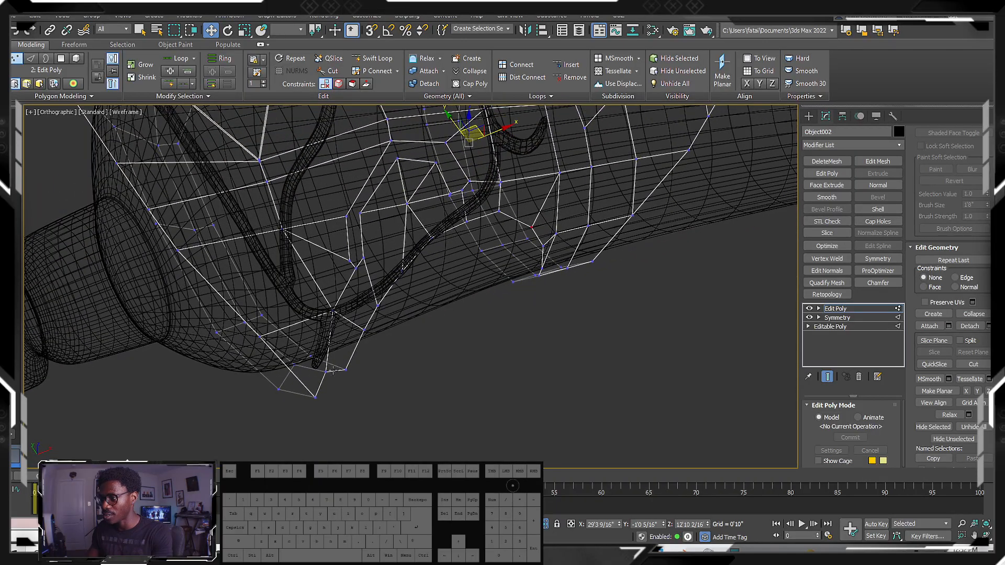
pyautogui.keyDown('alt'); pyautogui.moveTo(329, 374); pyautogui.dragTo(373, 356, button='middle'); pyautogui.keyUp('alt')
pyautogui.keyDown('alt'); pyautogui.moveTo(362, 394); pyautogui.dragTo(333, 378, button='middle'); pyautogui.keyUp('alt')
pyautogui.moveTo(333, 378); pyautogui.dragTo(297, 369)
pyautogui.keyDown('alt'); pyautogui.moveTo(297, 369); pyautogui.dragTo(385, 398, button='middle'); pyautogui.keyUp('alt')
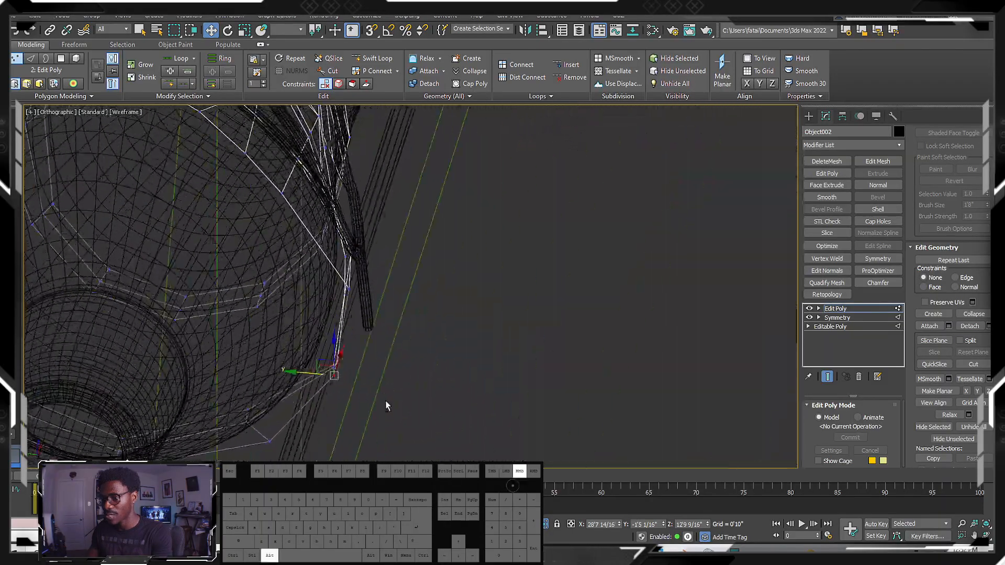
pyautogui.keyDown('alt'); pyautogui.moveTo(276, 444); pyautogui.dragTo(294, 307, button='middle'); pyautogui.keyUp('alt')
pyautogui.click(290, 287)
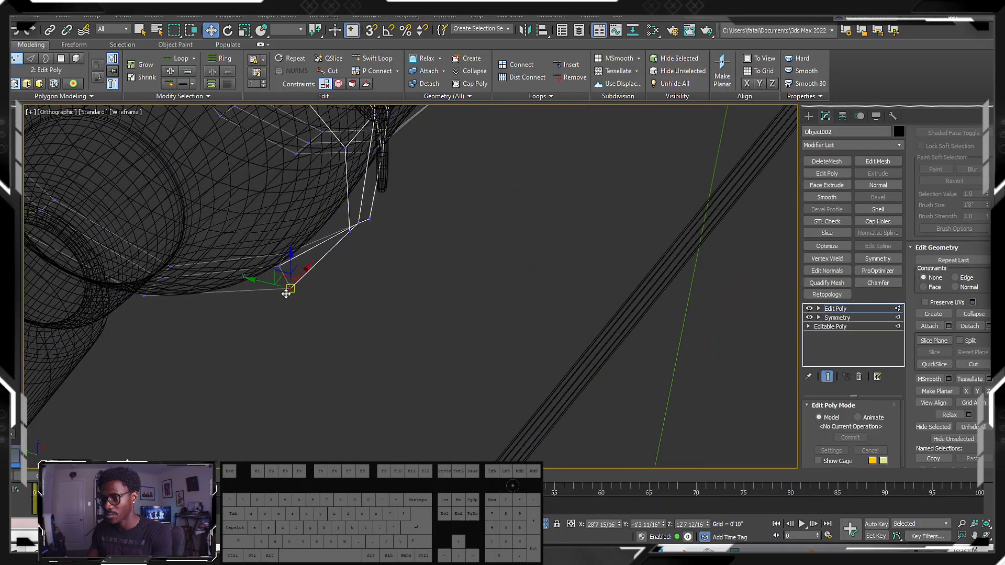
# - Return to shaded display, leave vertex editing and add a Shell modifier to the guard body
pyautogui.keyDown('alt'); pyautogui.moveTo(250, 280); pyautogui.dragTo(299, 329, button='middle'); pyautogui.keyUp('alt')
pyautogui.press('F3')
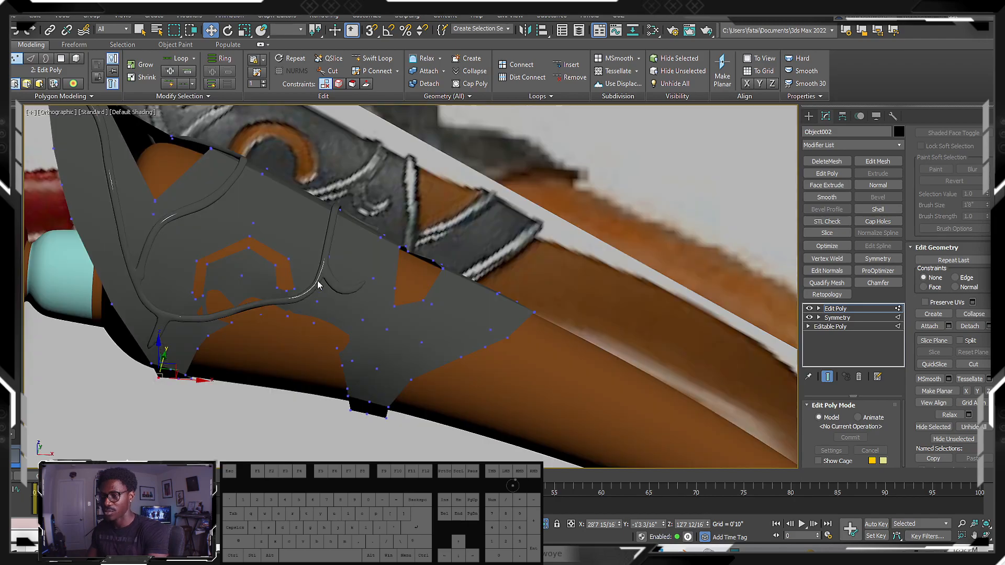
pyautogui.keyDown('alt'); pyautogui.moveTo(284, 292); pyautogui.dragTo(258, 262, button='middle'); pyautogui.keyUp('alt')
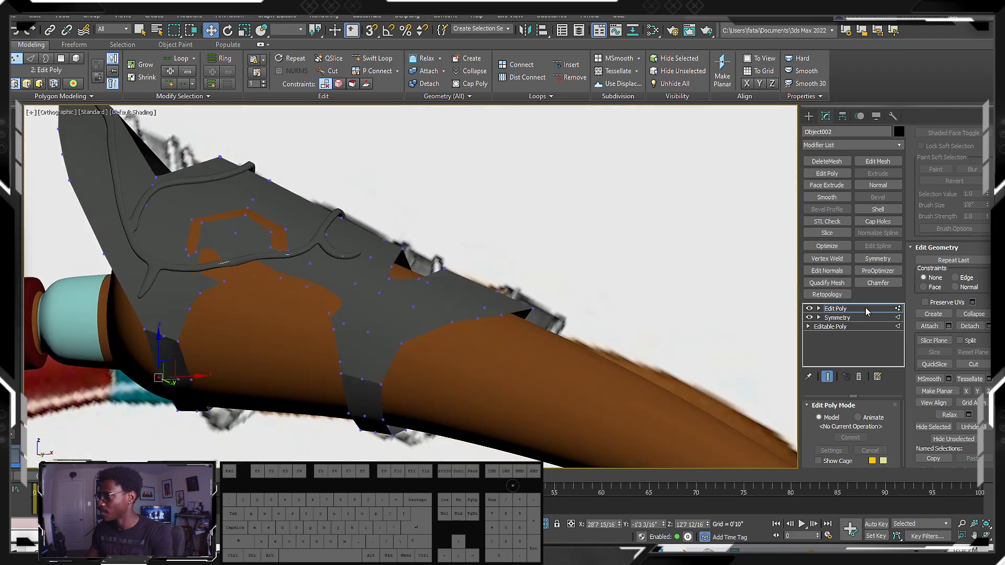
pyautogui.click(835, 309)
pyautogui.click(878, 208)
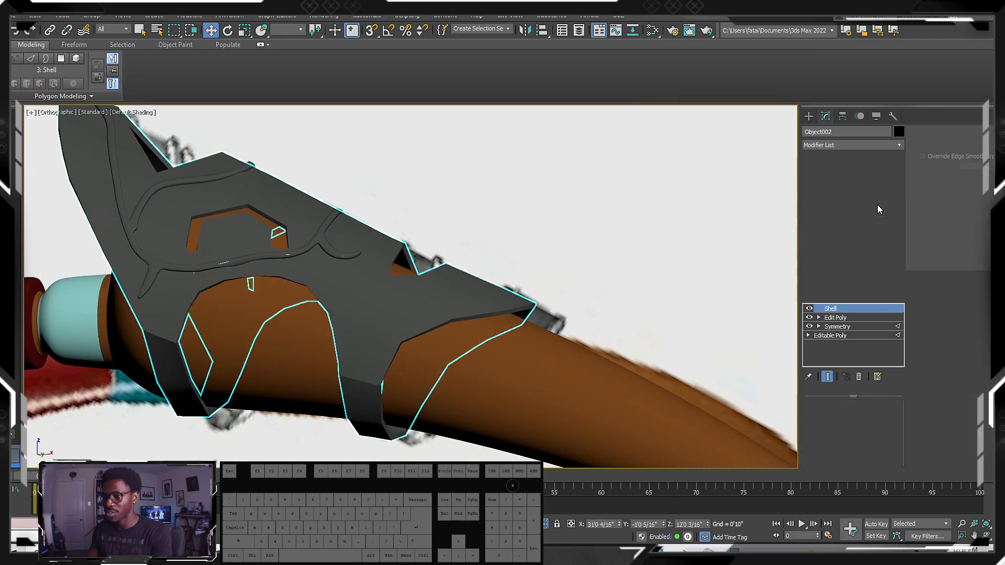
pyautogui.keyDown('alt'); pyautogui.moveTo(590, 256); pyautogui.dragTo(231, 312, button='middle'); pyautogui.keyUp('alt')
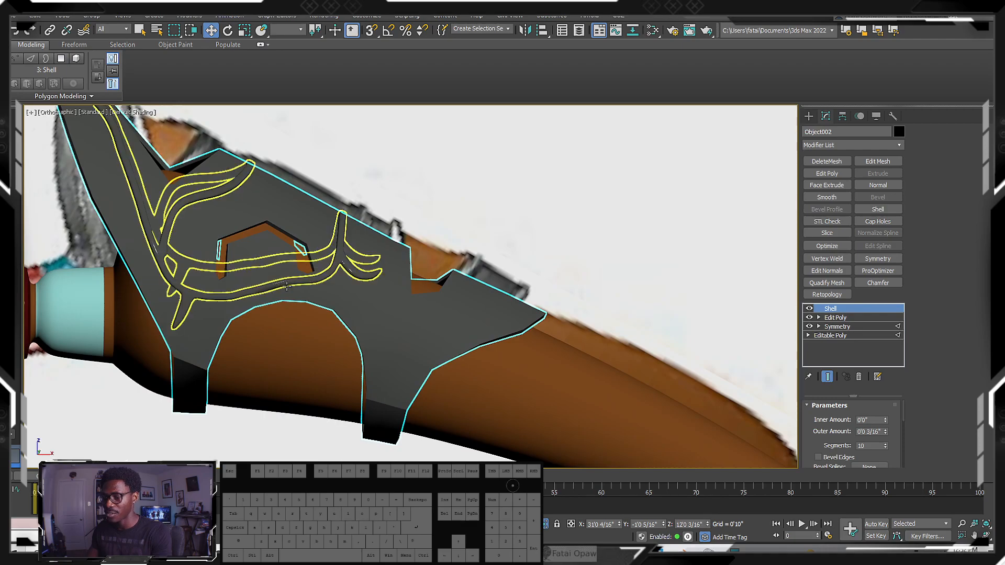
pyautogui.keyDown('alt'); pyautogui.moveTo(281, 285); pyautogui.dragTo(267, 254, button='middle'); pyautogui.keyUp('alt')
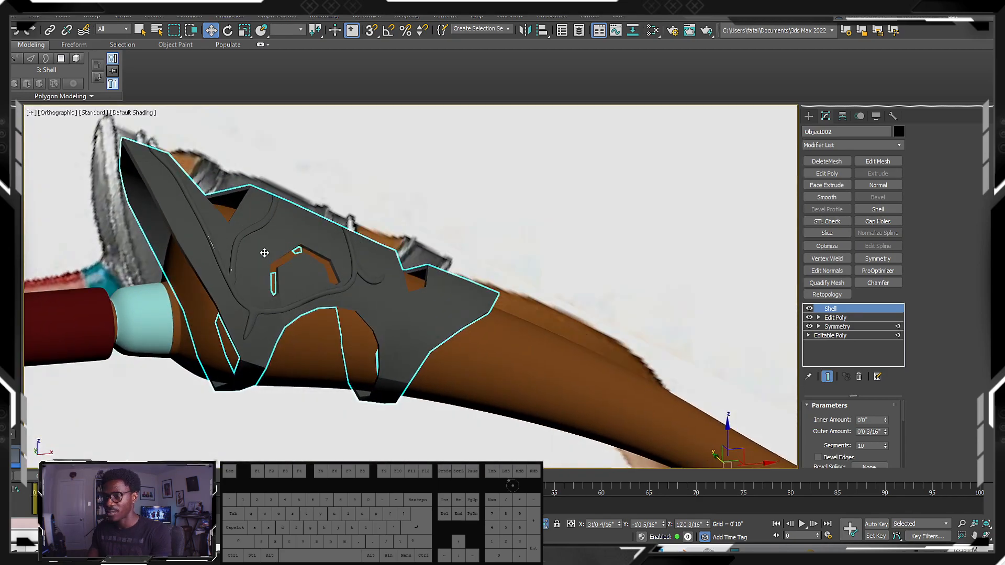
# - Select the raised trim, turn off its TurboSmooth and Shell modifiers and go to its Edit Poly level
pyautogui.scroll(4, 266, 253)
pyautogui.click(209, 262)
pyautogui.keyDown('alt'); pyautogui.moveTo(366, 288); pyautogui.dragTo(313, 289, button='middle'); pyautogui.keyUp('alt')
pyautogui.scroll(-5, 303, 300)
pyautogui.scroll(3, 293, 314)
pyautogui.scroll(4, 228, 317)
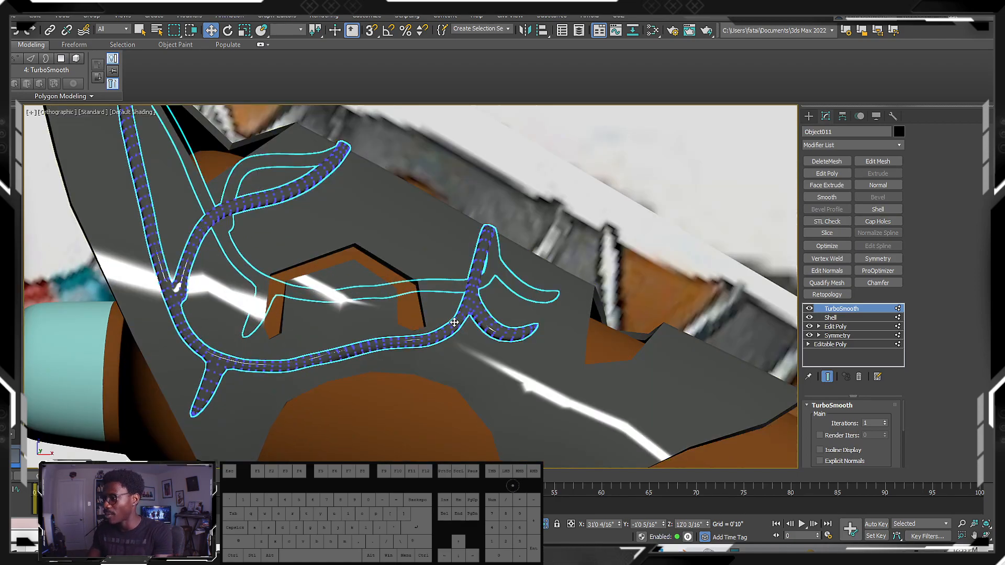
pyautogui.scroll(-3, 454, 323)
pyautogui.scroll(3, 341, 343)
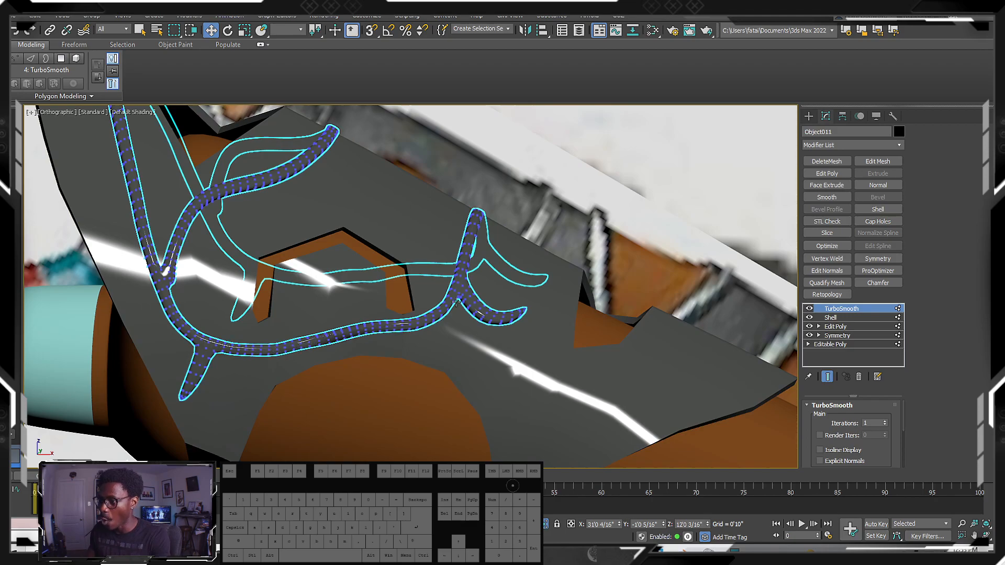
pyautogui.keyDown('alt'); pyautogui.moveTo(448, 305); pyautogui.dragTo(785, 314, button='middle'); pyautogui.keyUp('alt')
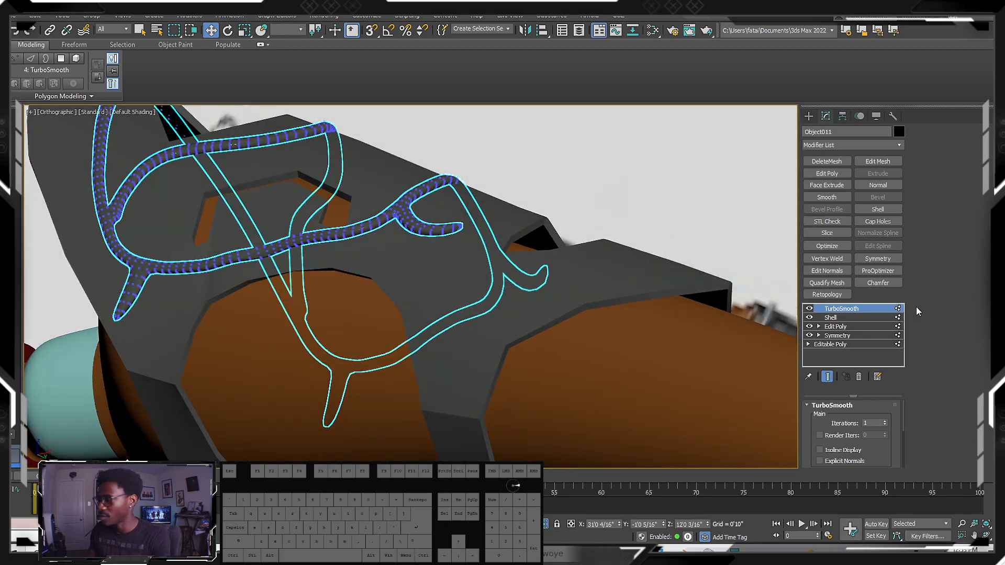
pyautogui.click(810, 309)
pyautogui.click(809, 318)
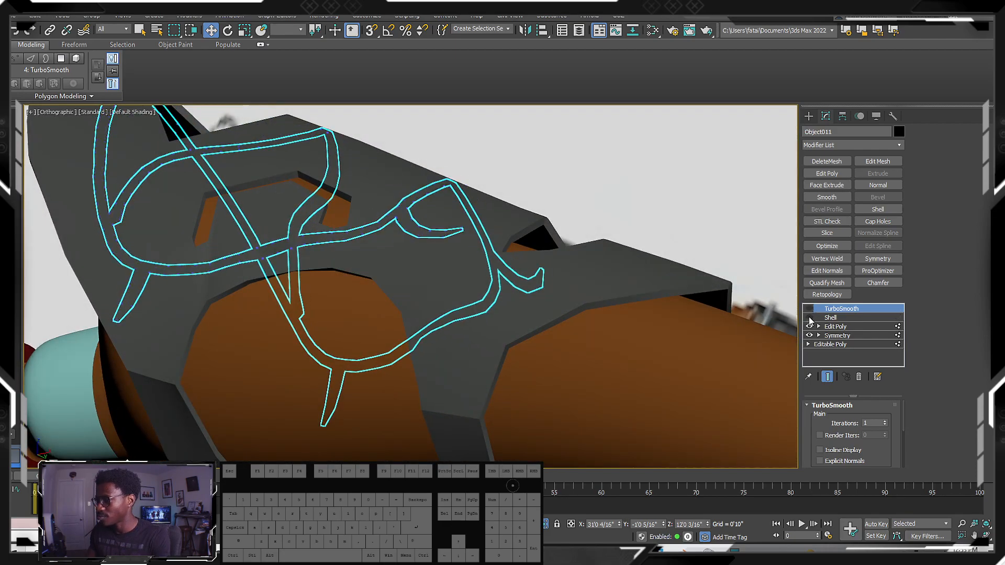
pyautogui.click(835, 326)
# - Adjust the vertices of the trim's lower strand above the arch in wireframe so the strand follows the guard body's surface
pyautogui.scroll(6, 368, 312)
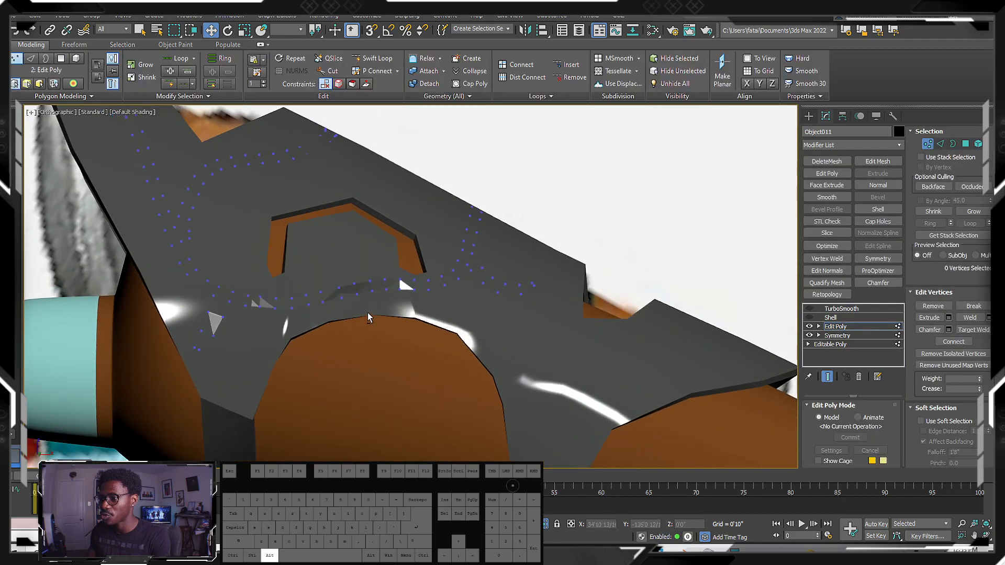
pyautogui.press('F3')
pyautogui.scroll(-8, 361, 287)
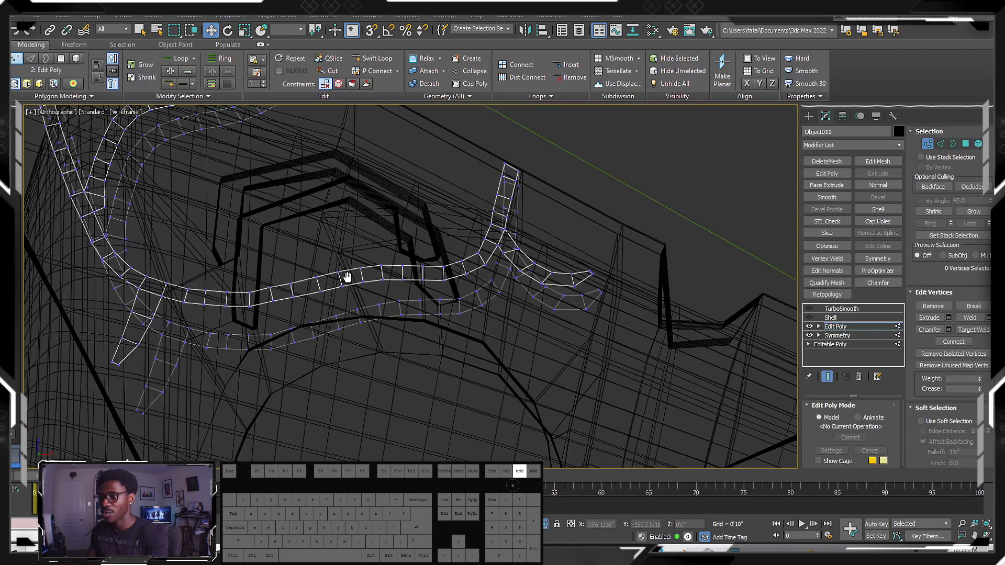
pyautogui.moveTo(362, 288)
pyautogui.keyDown('alt'); pyautogui.mouseDown(button='middle')
pyautogui.moveTo(345, 266)
pyautogui.moveTo(308, 261)
pyautogui.moveTo(345, 285)
pyautogui.mouseUp(button='middle'); pyautogui.keyUp('alt')
pyautogui.scroll(5, 350, 284)
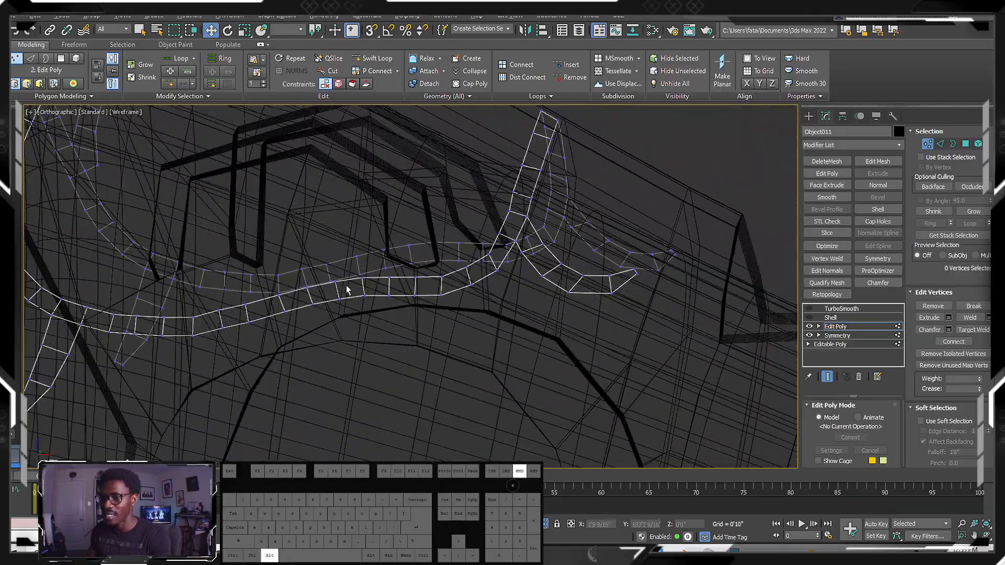
pyautogui.keyDown('alt'); pyautogui.moveTo(282, 313); pyautogui.dragTo(304, 301, button='middle'); pyautogui.keyUp('alt')
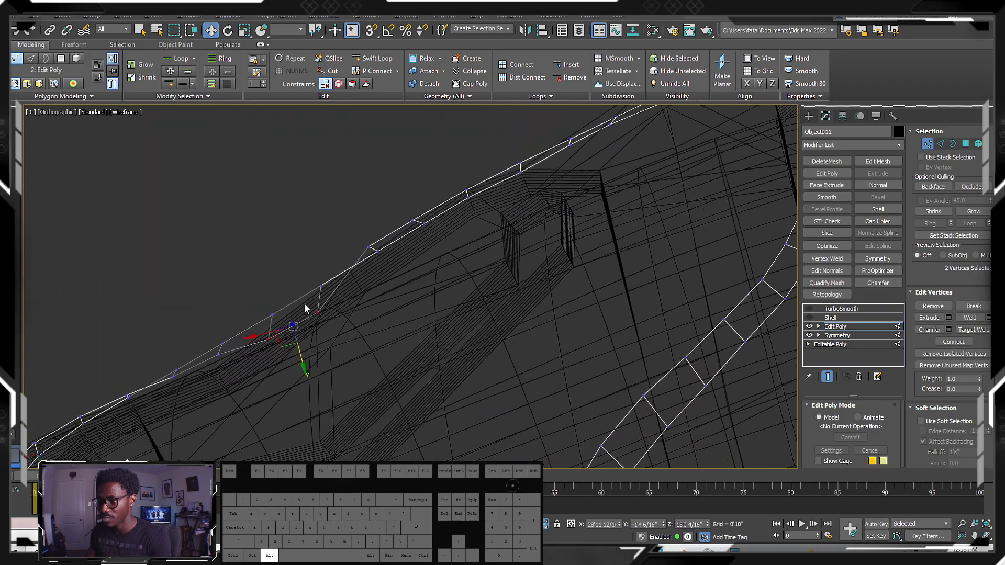
pyautogui.keyDown('alt'); pyautogui.moveTo(294, 358); pyautogui.dragTo(523, 238, button='middle'); pyautogui.keyUp('alt')
pyautogui.keyDown('alt'); pyautogui.rightClick(390, 275); pyautogui.keyUp('alt')
pyautogui.keyDown('alt'); pyautogui.click(409, 262); pyautogui.keyUp('alt')
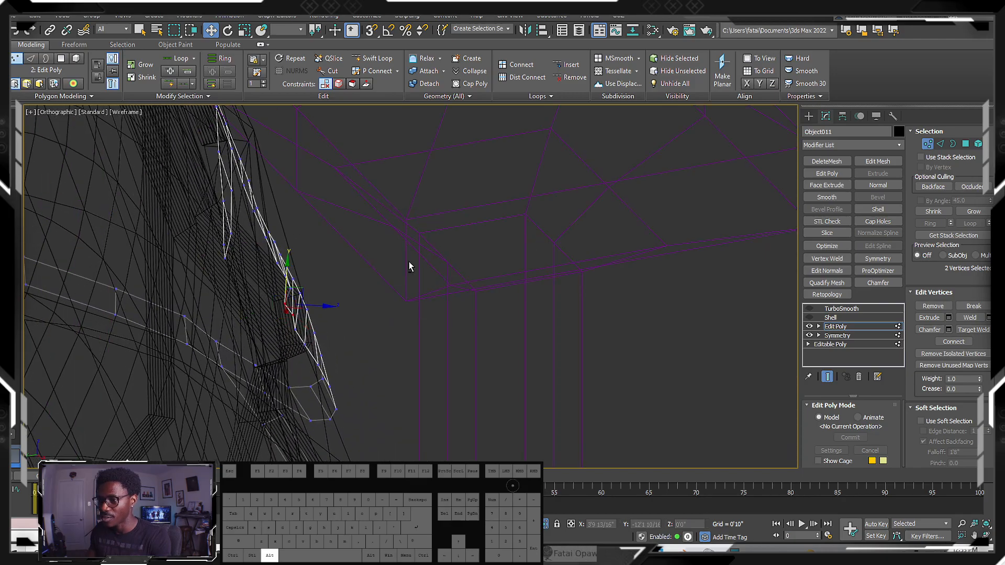
pyautogui.keyDown('alt'); pyautogui.moveTo(292, 303); pyautogui.dragTo(265, 302, button='middle'); pyautogui.keyUp('alt')
pyautogui.click(351, 293)
pyautogui.moveTo(349, 294)
pyautogui.keyDown('alt'); pyautogui.mouseDown(button='middle')
pyautogui.moveTo(329, 310)
pyautogui.moveTo(468, 263)
pyautogui.moveTo(449, 272)
pyautogui.moveTo(353, 249)
pyautogui.moveTo(323, 269)
pyautogui.moveTo(480, 265)
pyautogui.mouseUp(button='middle'); pyautogui.keyUp('alt')
# - Restore shaded display, turn the trim's Shell and TurboSmooth modifiers back on and frame the trim in the front view
pyautogui.press('F3')
pyautogui.click(847, 318)
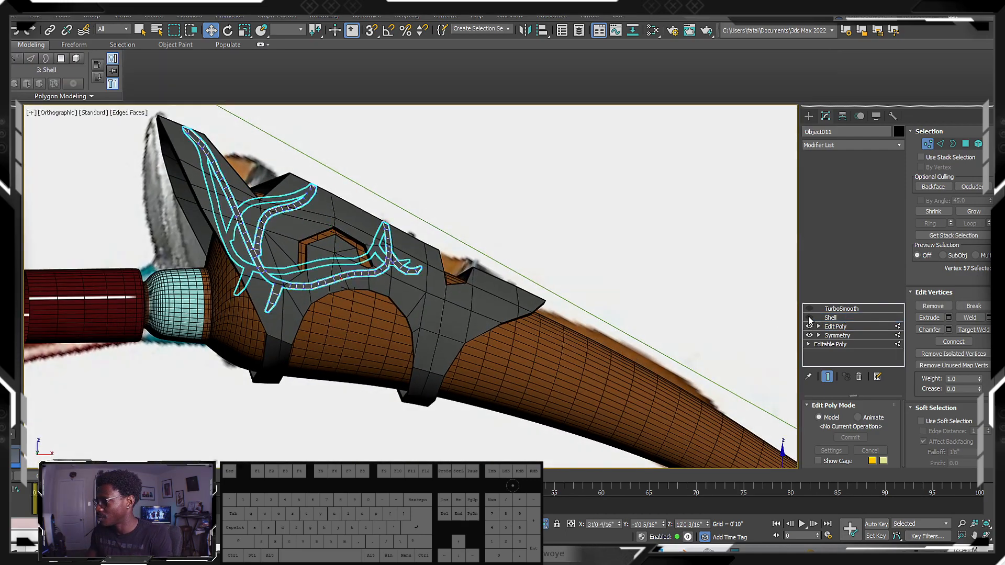
pyautogui.keyDown('alt'); pyautogui.moveTo(612, 294); pyautogui.dragTo(643, 301, button='middle'); pyautogui.keyUp('alt')
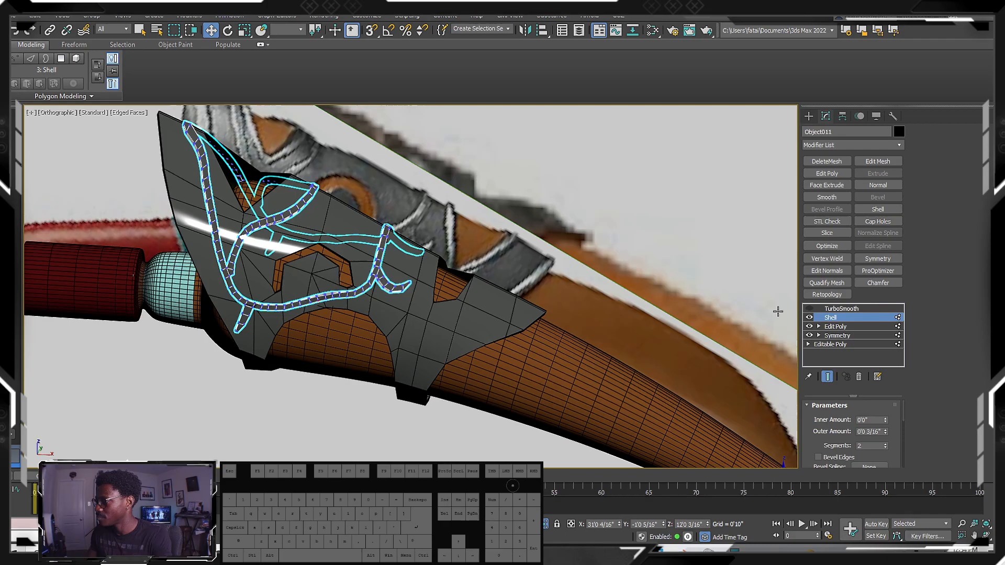
pyautogui.click(809, 310)
pyautogui.keyDown('alt'); pyautogui.moveTo(366, 236); pyautogui.dragTo(396, 276, button='middle'); pyautogui.keyUp('alt')
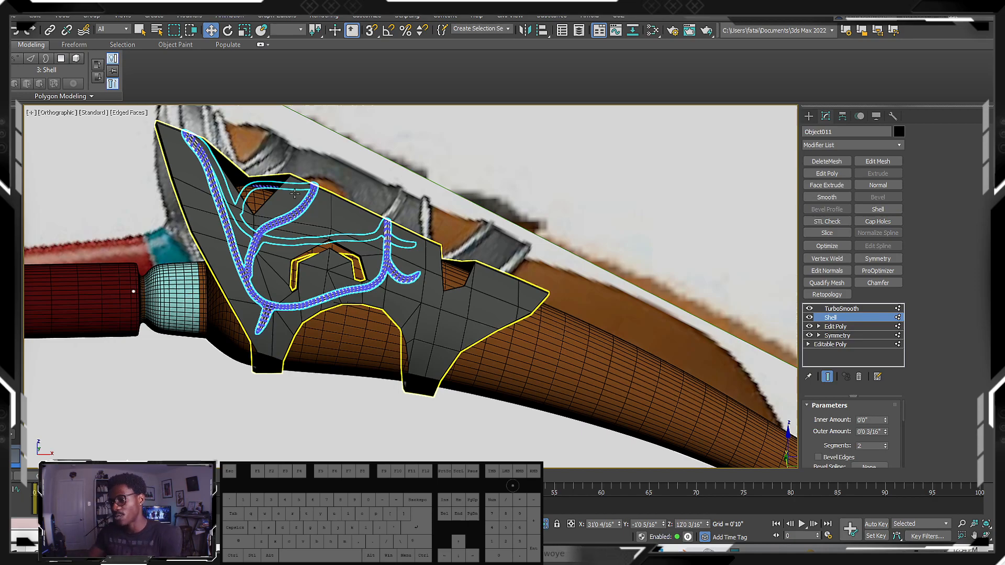
pyautogui.scroll(-3, 372, 278)
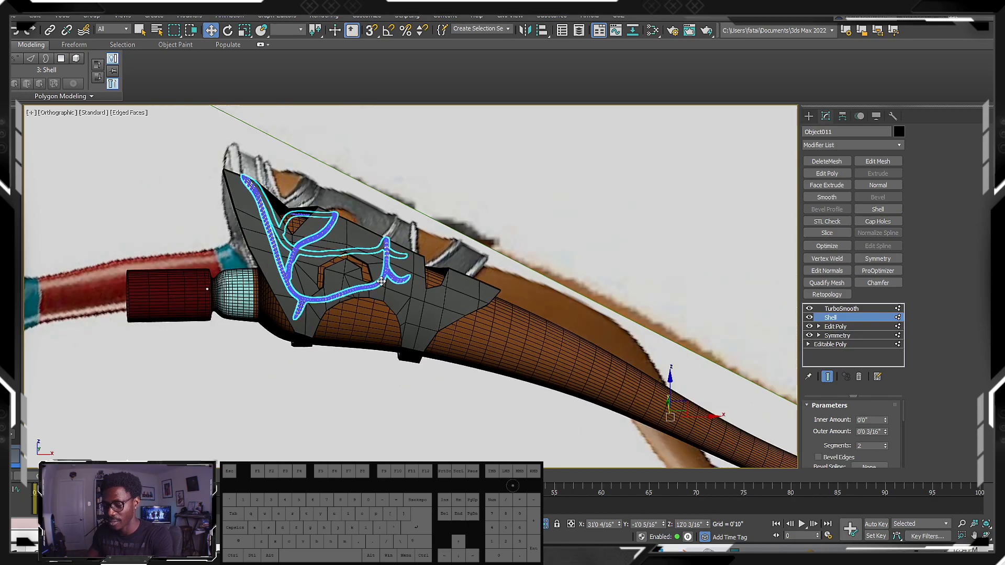
pyautogui.press('f')
pyautogui.press('z')
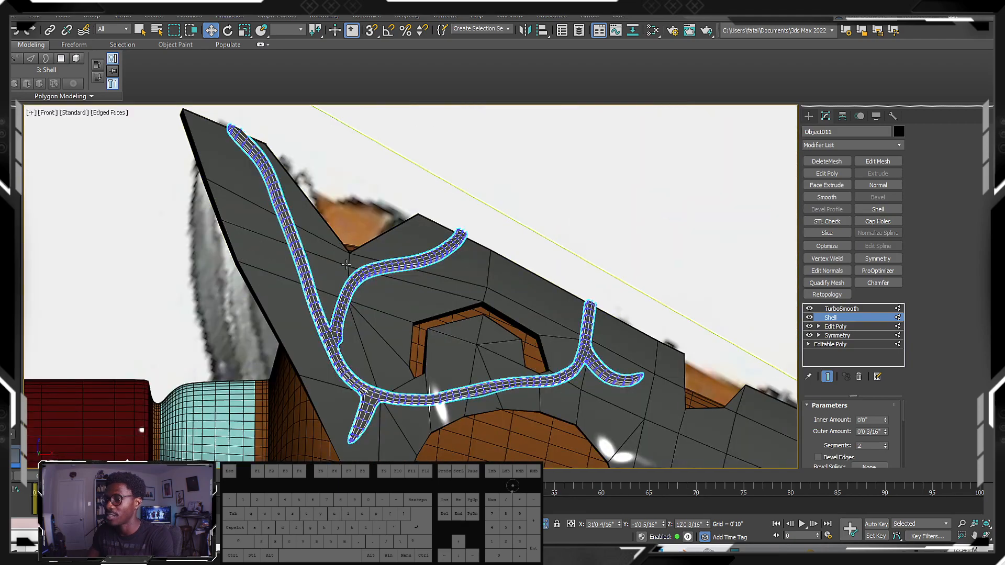
# - Examine how the raised trim and the guard body sit together in the front view and compare them with the reference
pyautogui.moveTo(386, 298); pyautogui.dragTo(306, 264, button='middle')
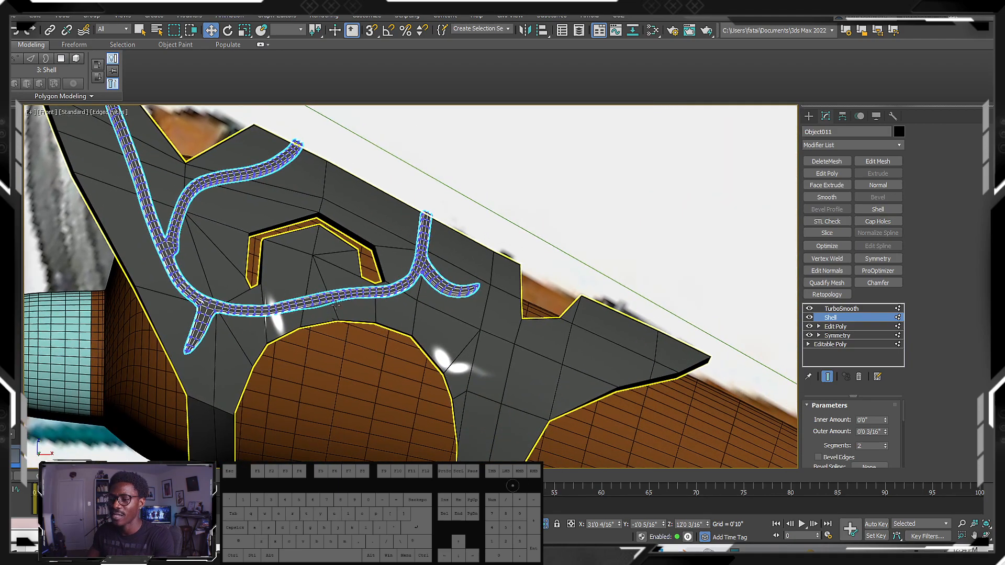
pyautogui.hotkey('ctrl', 'z')
pyautogui.click(405, 319)
pyautogui.press('z')
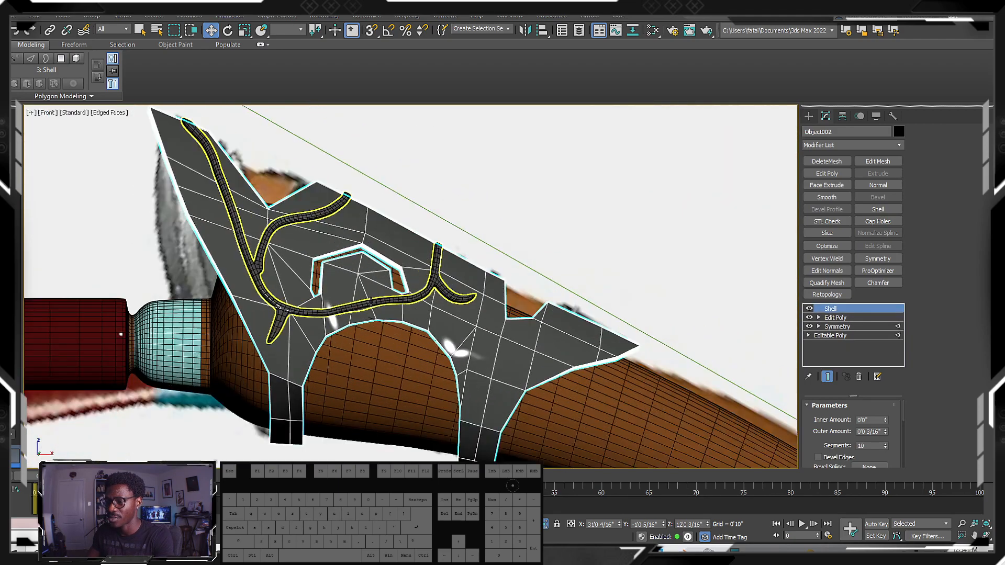
pyautogui.scroll(3, 400, 328)
pyautogui.scroll(-3, 400, 328)
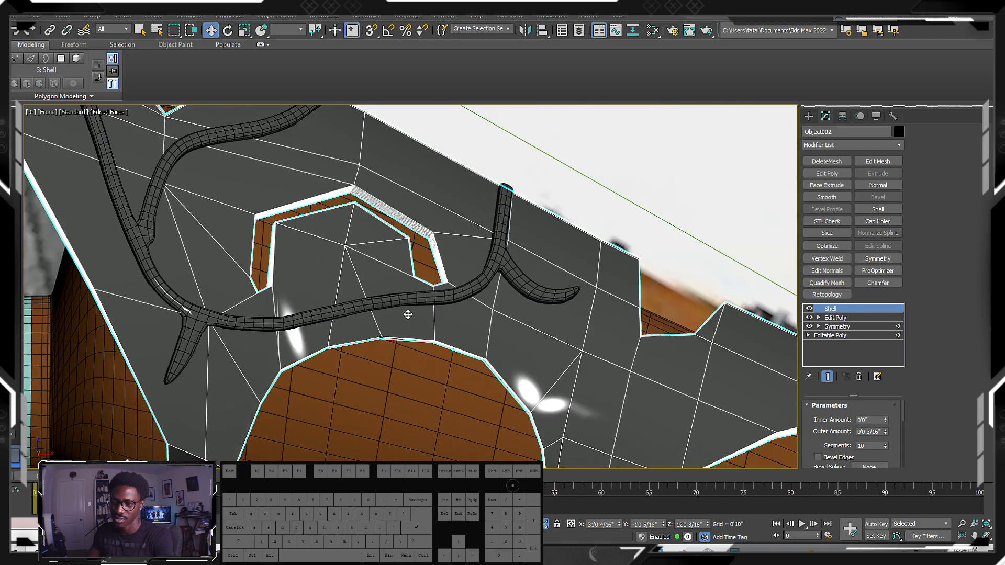
pyautogui.press('z')
pyautogui.scroll(3, 414, 319)
pyautogui.moveTo(426, 344); pyautogui.dragTo(431, 337, button='middle')
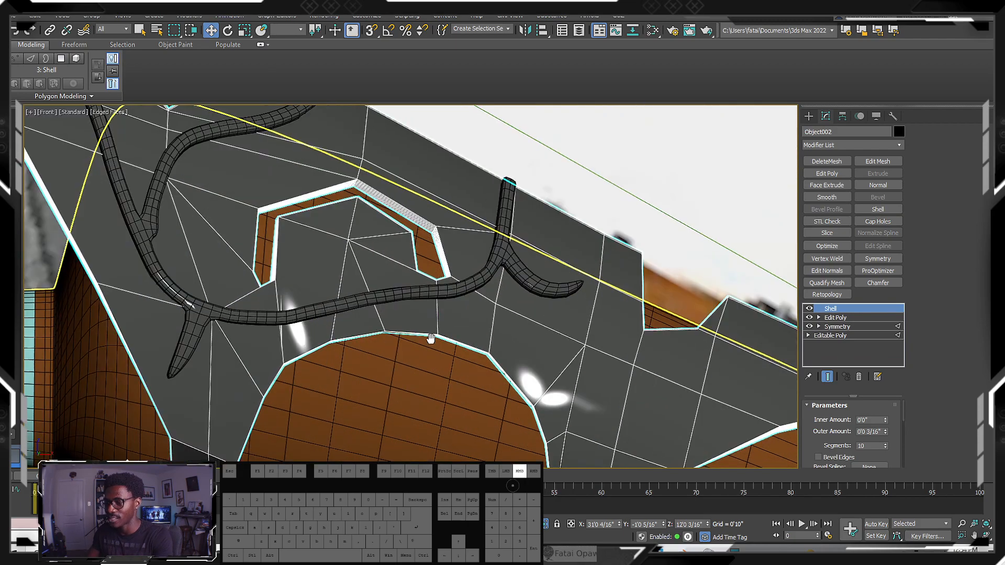
pyautogui.scroll(-3, 430, 337)
pyautogui.scroll(-3, 424, 322)
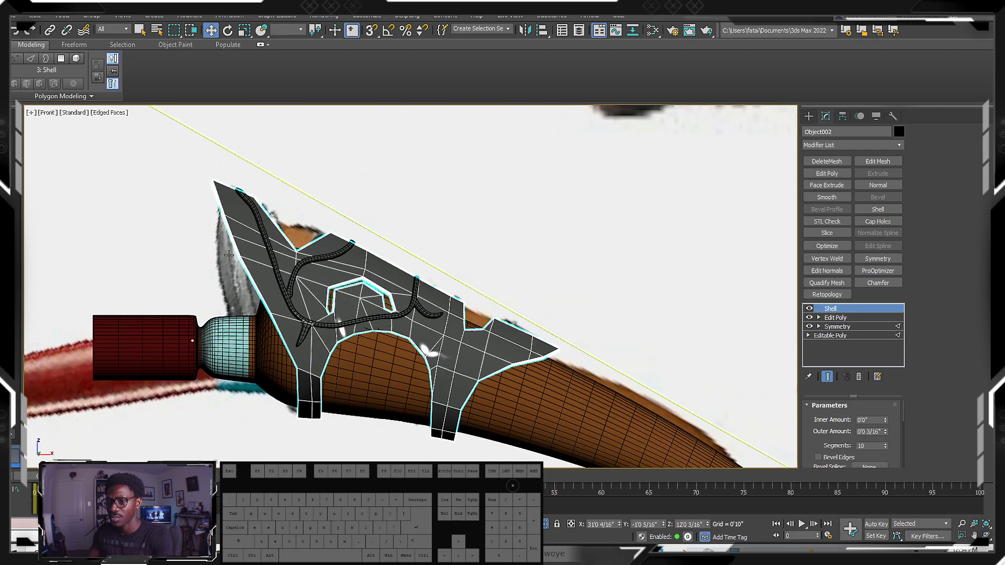
pyautogui.scroll(3, 229, 255)
pyautogui.moveTo(417, 308); pyautogui.dragTo(362, 286, button='middle')
pyautogui.scroll(-2, 361, 285)
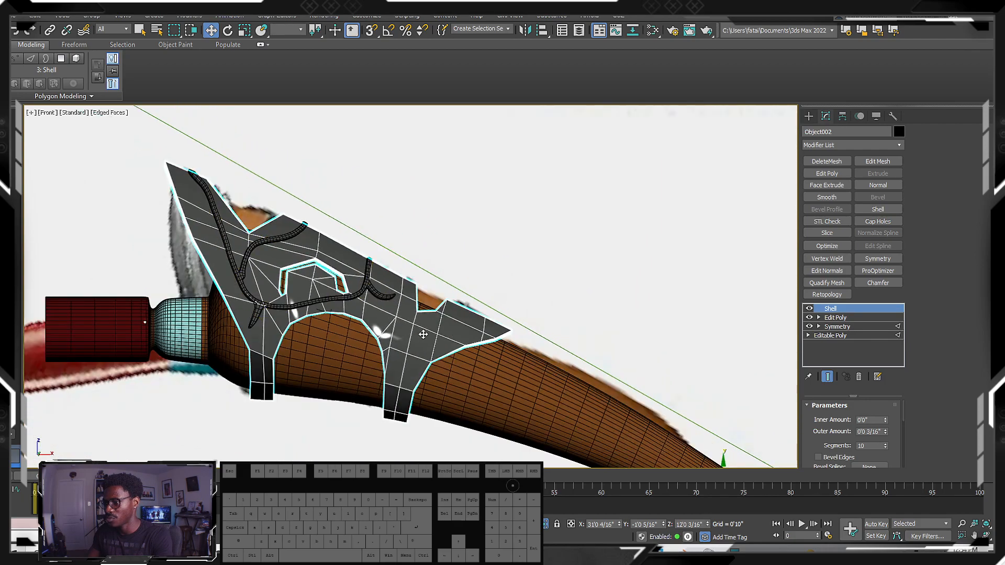
pyautogui.scroll(3, 452, 334)
pyautogui.moveTo(256, 275); pyautogui.dragTo(401, 316, button='middle')
pyautogui.click(311, 296)
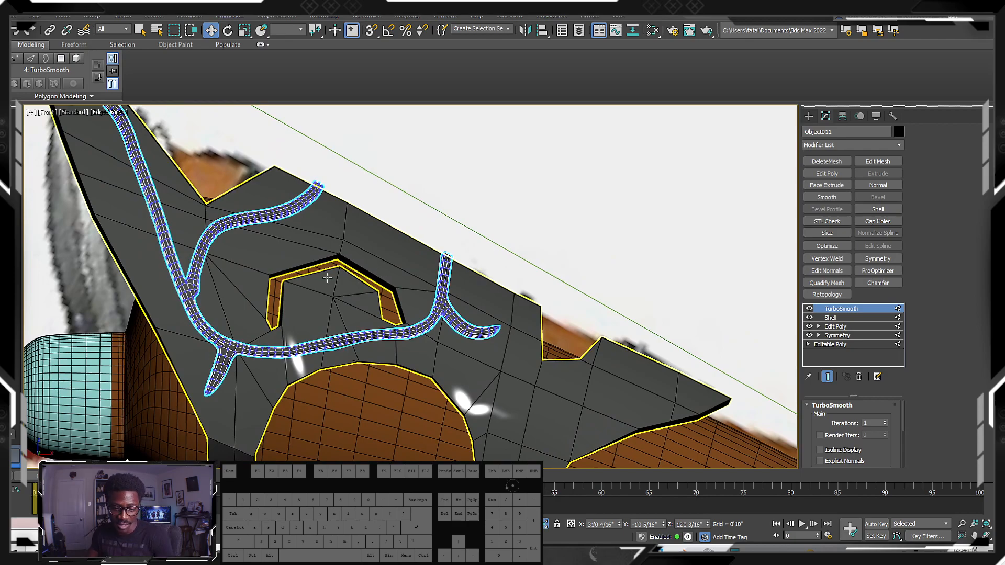
pyautogui.scroll(-2, 485, 310)
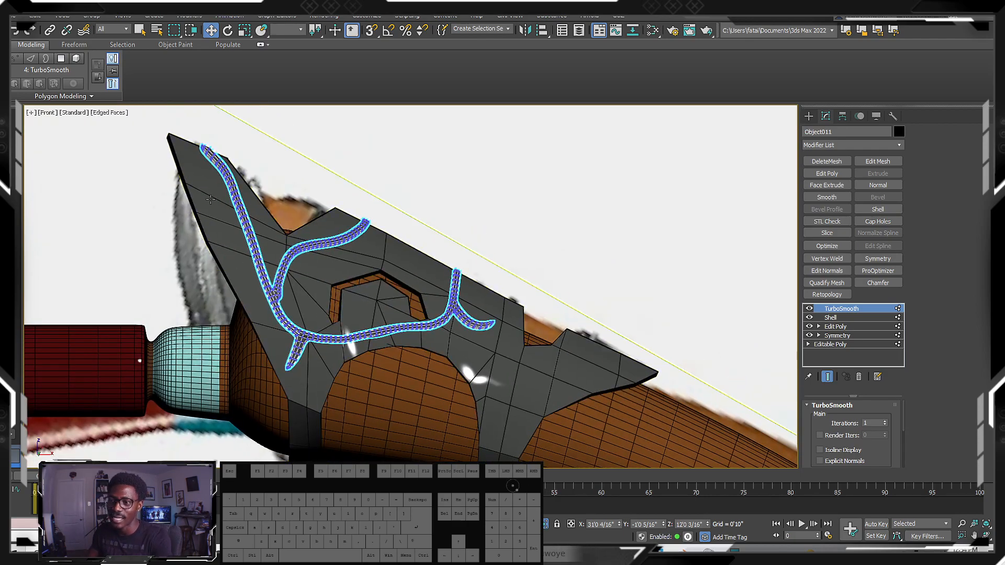
pyautogui.moveTo(270, 286); pyautogui.dragTo(250, 241, button='middle')
pyautogui.scroll(-2, 217, 181)
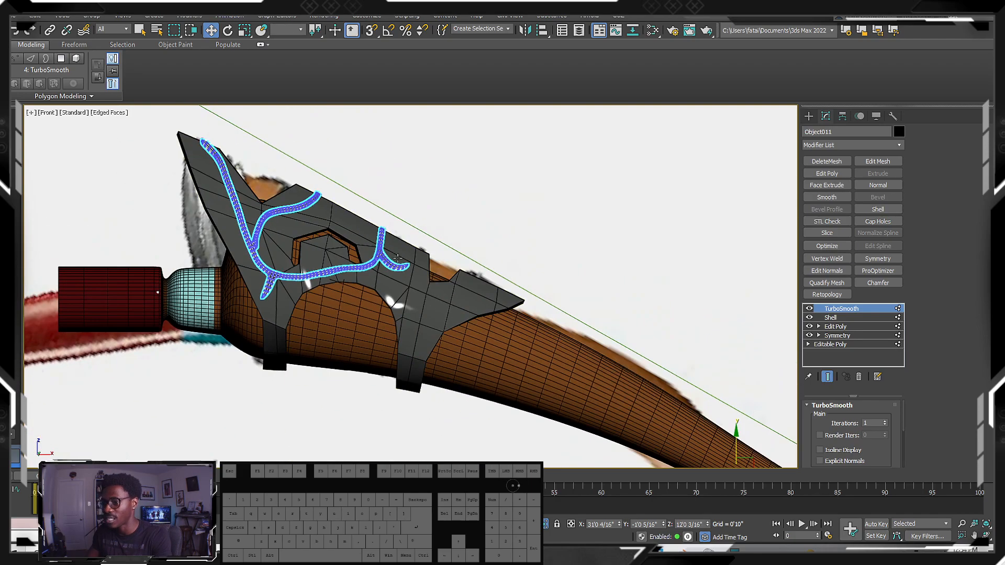
# - Unhide the hidden border trim shape along the guard body's outline and delete it
pyautogui.rightClick(402, 255)
pyautogui.click(437, 197)
pyautogui.scroll(2, 426, 202)
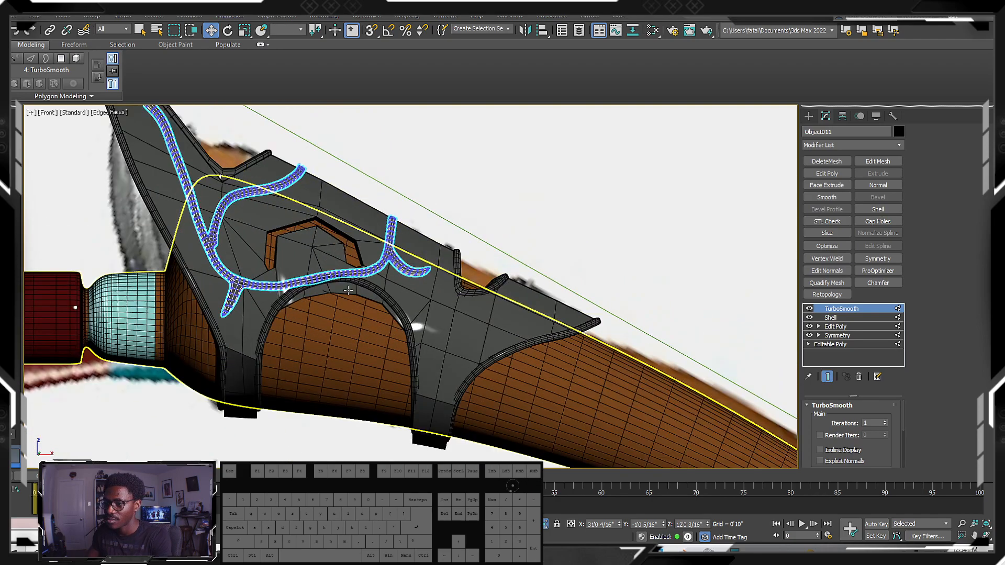
pyautogui.click(370, 285)
pyautogui.click(371, 285)
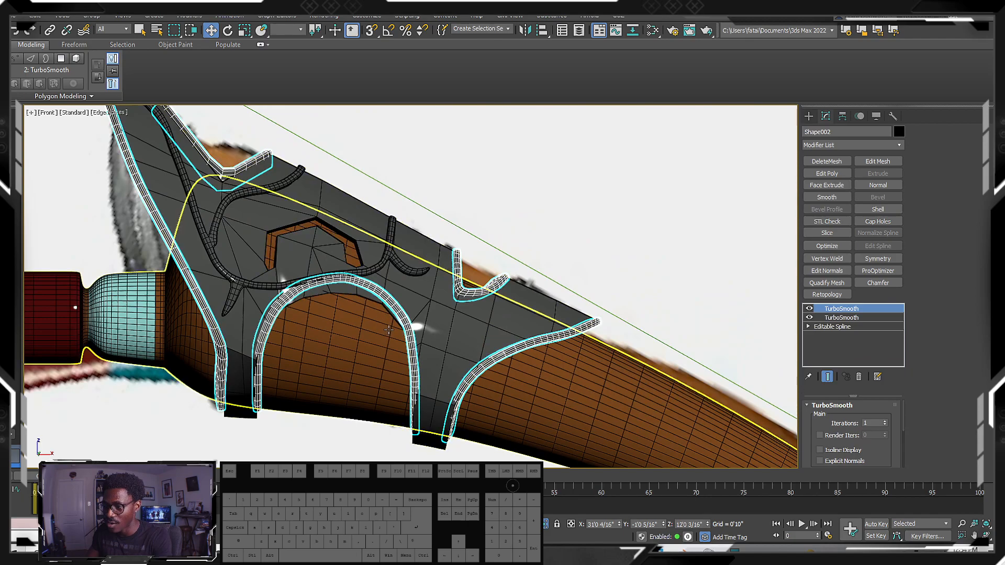
pyautogui.moveTo(302, 291); pyautogui.dragTo(314, 320, button='middle')
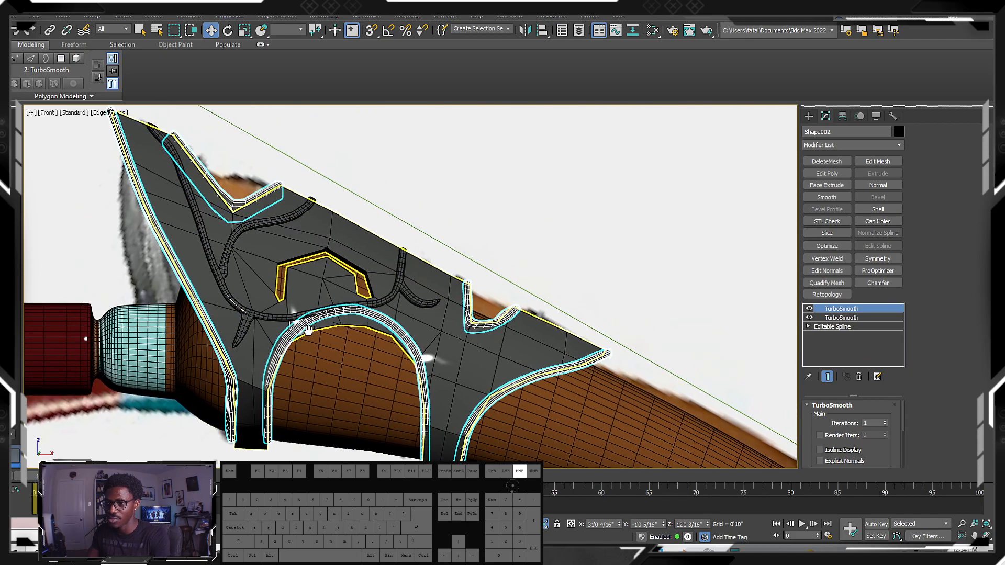
pyautogui.scroll(2, 315, 319)
pyautogui.press('Delete')
# - Turn off the guard body's Shell and, at its Edit Poly level, select the outer border edges, leaving out the inner cutout
pyautogui.click(335, 320)
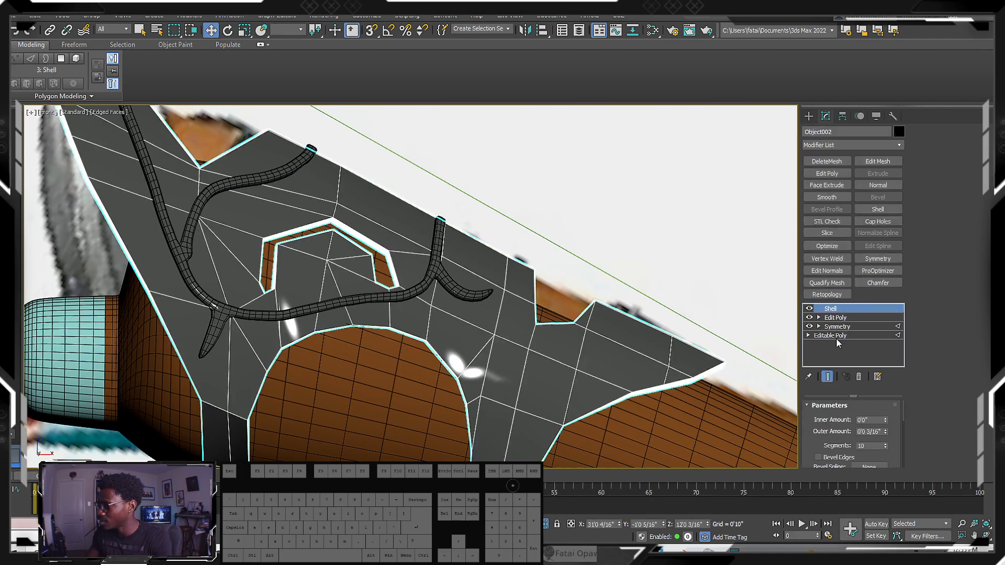
pyautogui.click(836, 318)
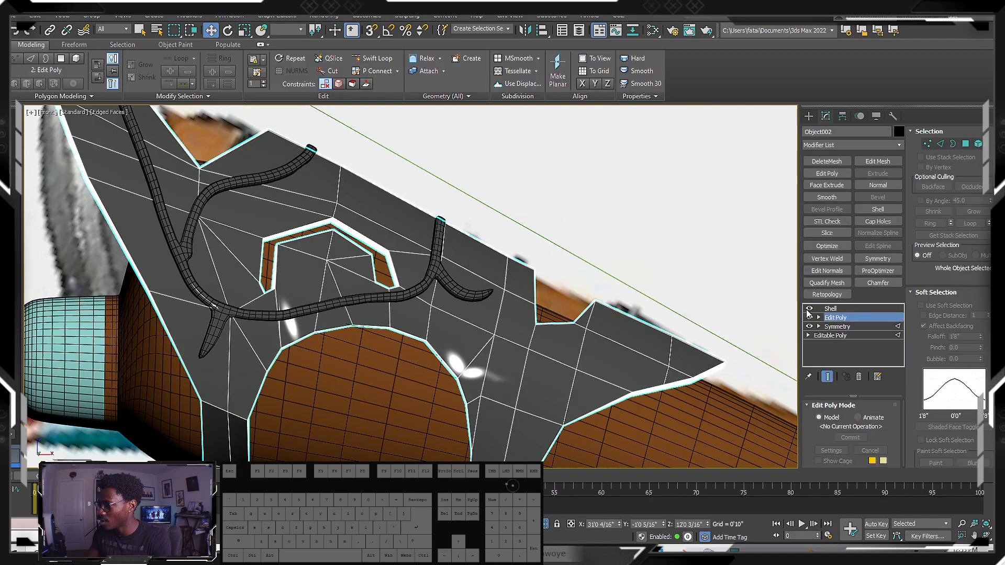
pyautogui.click(809, 310)
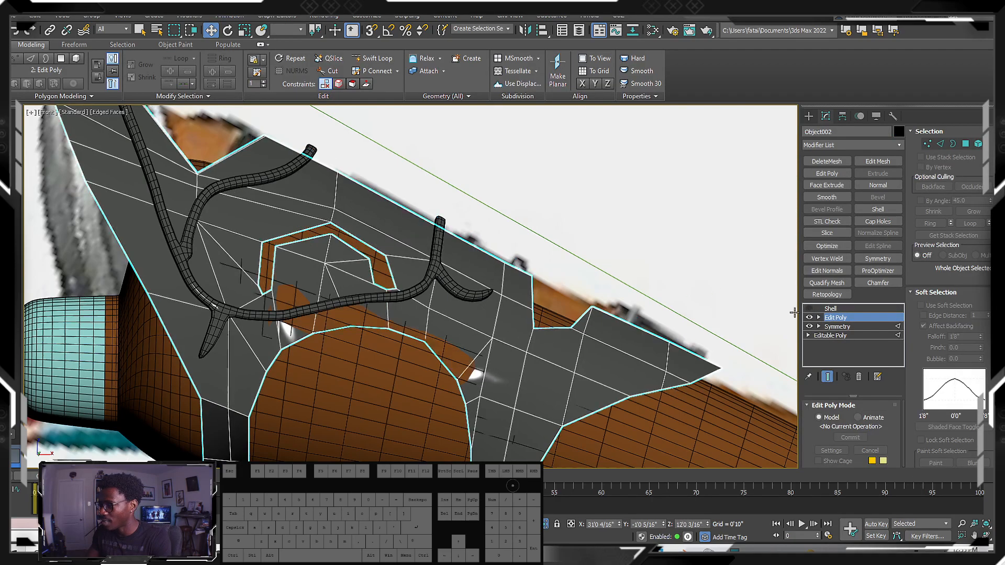
pyautogui.click(953, 144)
pyautogui.scroll(-5, 700, 299)
pyautogui.moveTo(329, 138); pyautogui.dragTo(330, 139)
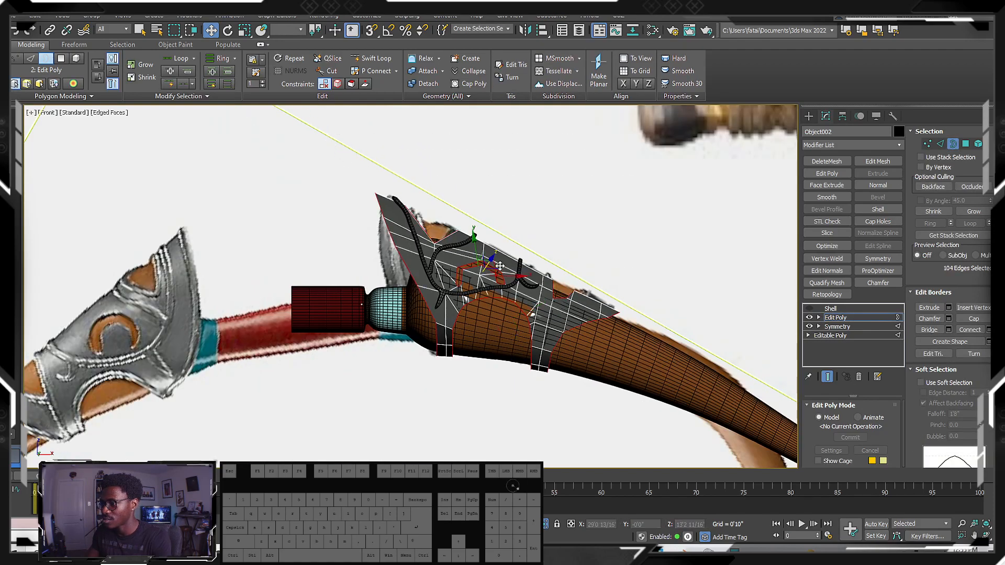
pyautogui.scroll(5, 533, 258)
pyautogui.keyDown('alt'); pyautogui.moveTo(450, 291); pyautogui.dragTo(450, 291); pyautogui.keyUp('alt')
pyautogui.scroll(-4, 417, 236)
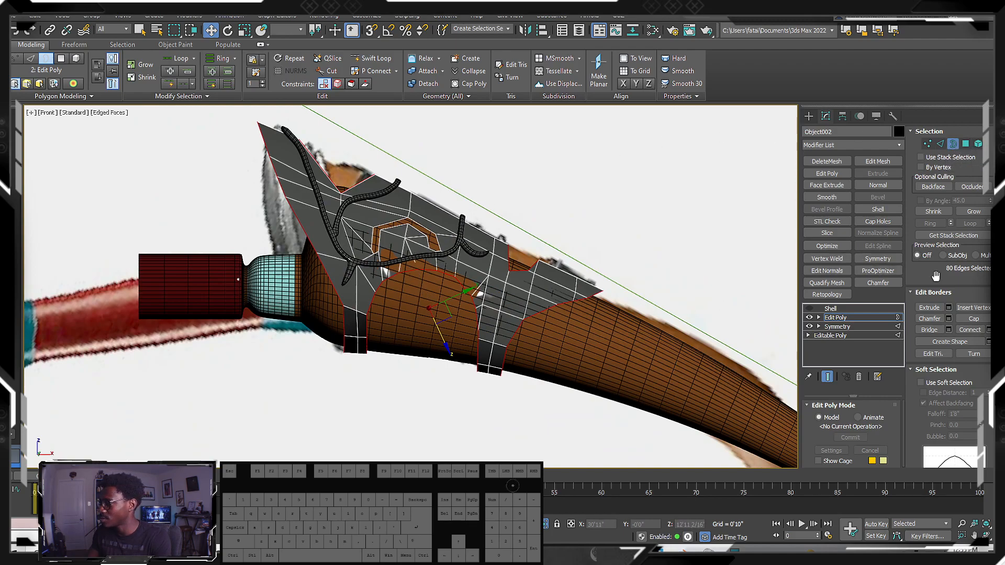
# - Create a linear shape named Shape002 from the guard body's selected border edges
pyautogui.scroll(-2, 965, 283)
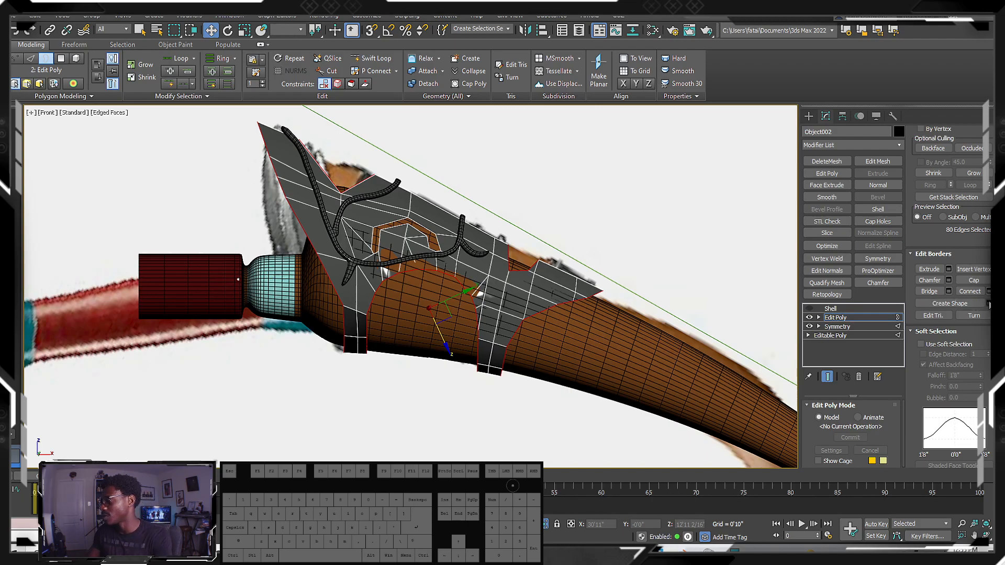
pyautogui.click(989, 303)
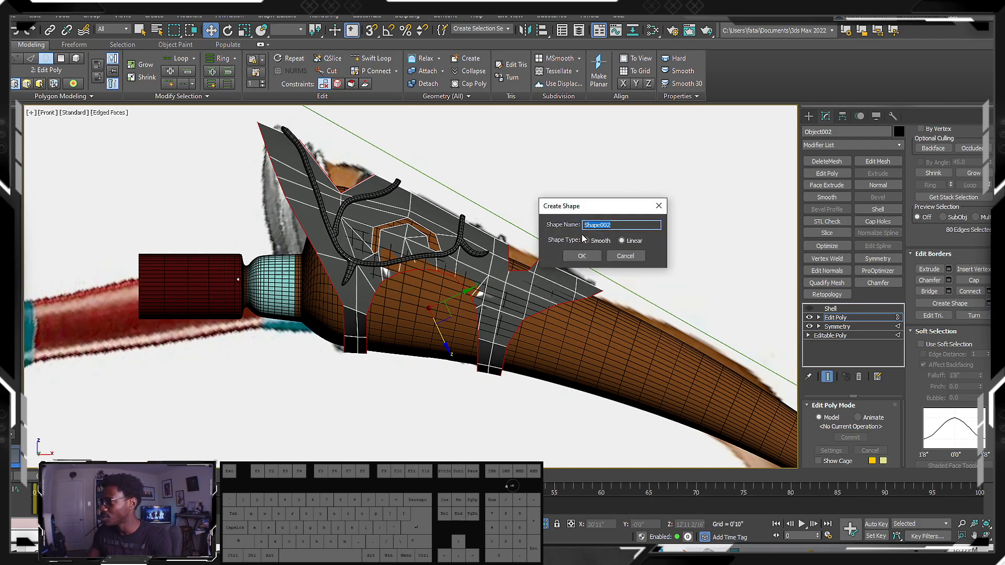
pyautogui.click(584, 256)
# - Turn the guard body's Shell modifier back on and add a TurboSmooth modifier above it
pyautogui.keyDown('alt'); pyautogui.moveTo(398, 277); pyautogui.dragTo(448, 288, button='middle'); pyautogui.keyUp('alt')
pyautogui.click(809, 116)
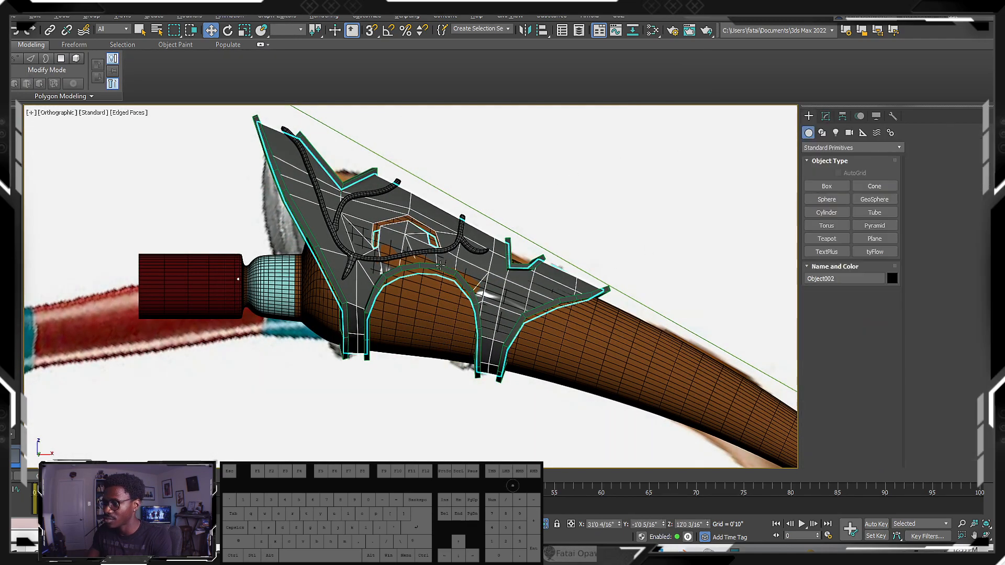
pyautogui.click(489, 275)
pyautogui.moveTo(489, 275)
pyautogui.keyDown('alt'); pyautogui.mouseDown(button='middle')
pyautogui.moveTo(528, 287)
pyautogui.moveTo(503, 275)
pyautogui.mouseUp(button='middle'); pyautogui.keyUp('alt')
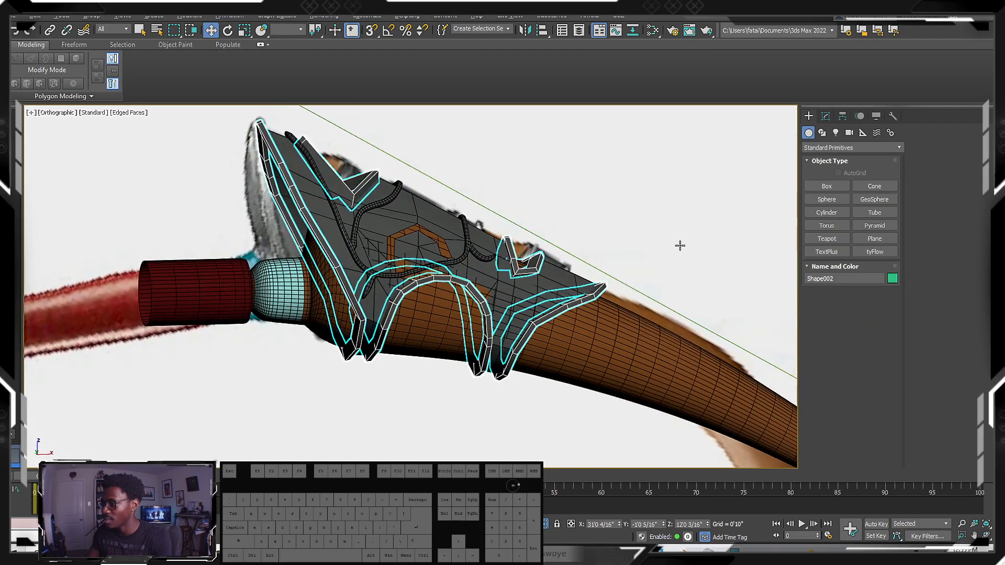
pyautogui.click(558, 289)
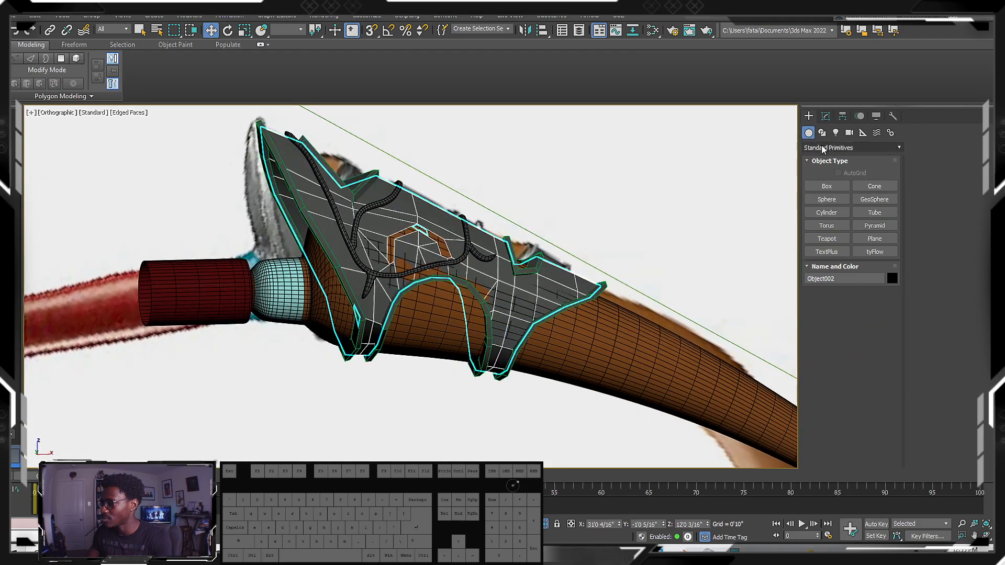
pyautogui.click(826, 117)
pyautogui.click(878, 208)
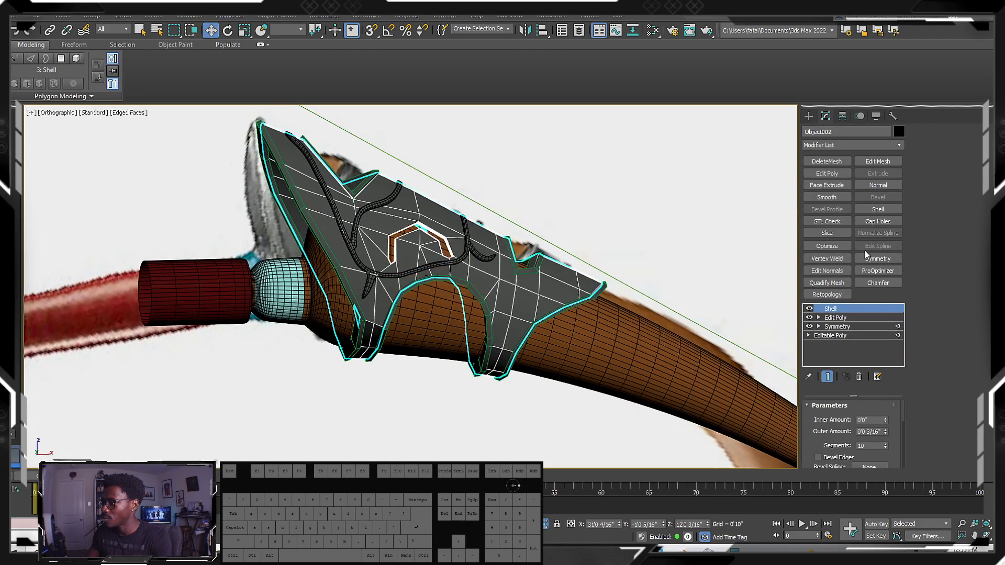
pyautogui.click(899, 147)
pyautogui.press('t')
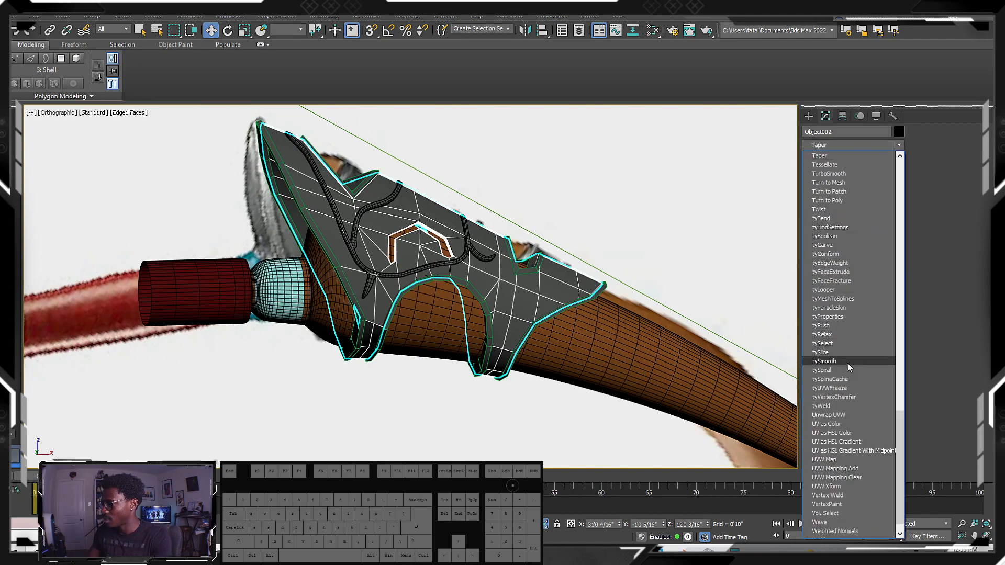
pyautogui.click(836, 174)
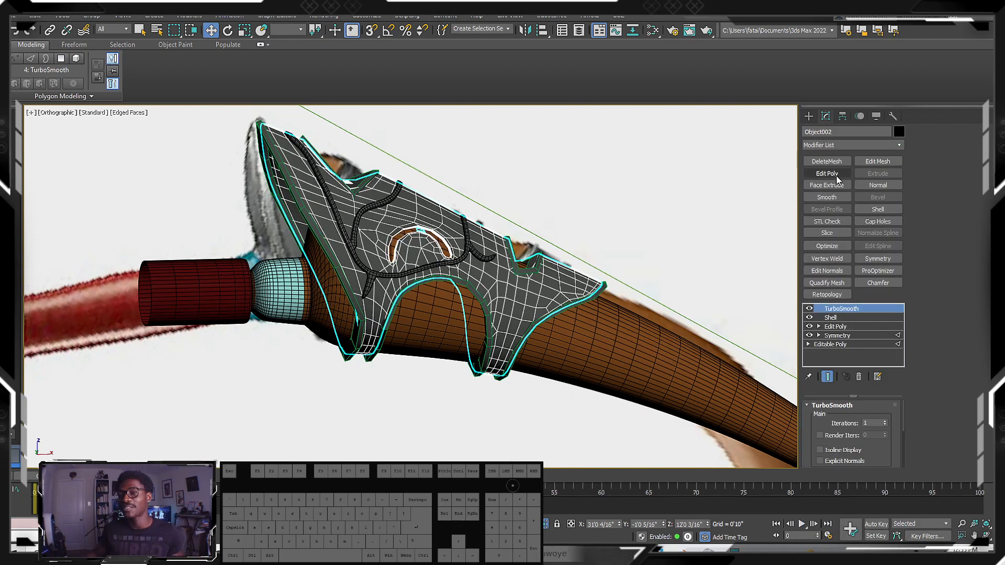
# - Select the border trim spline Shape002 along the guard body's outer edge
pyautogui.scroll(4, 472, 281)
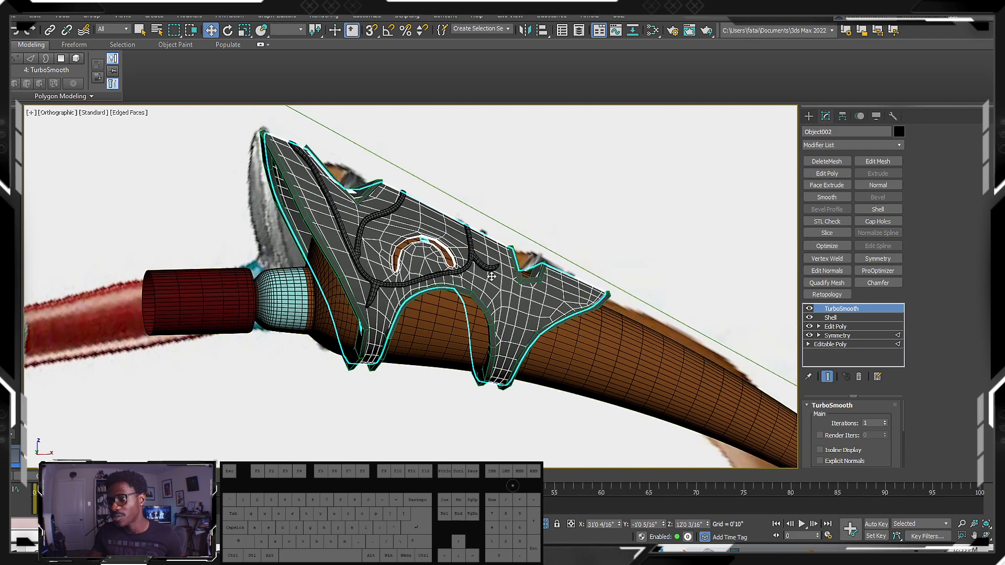
pyautogui.scroll(3, 427, 223)
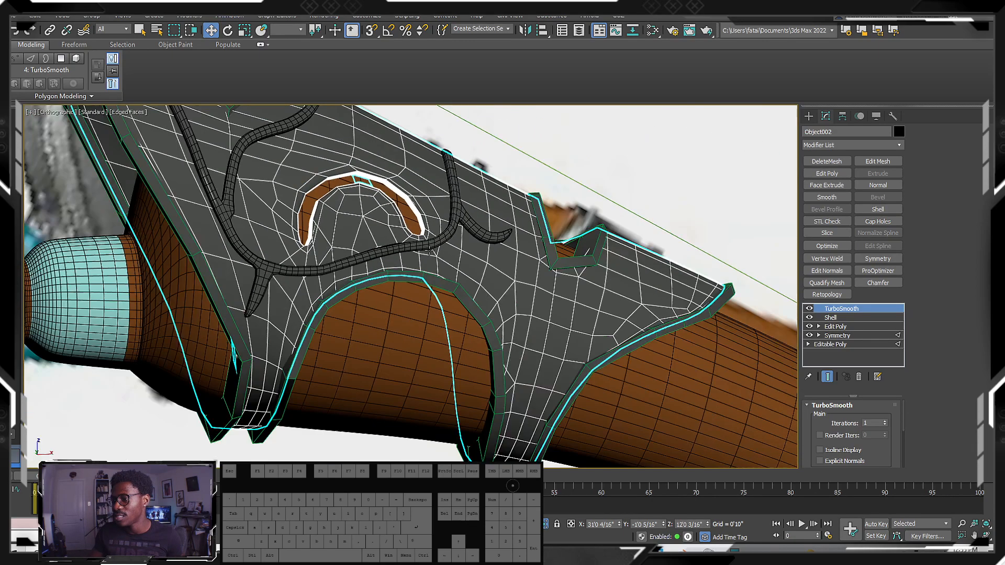
pyautogui.click(649, 284)
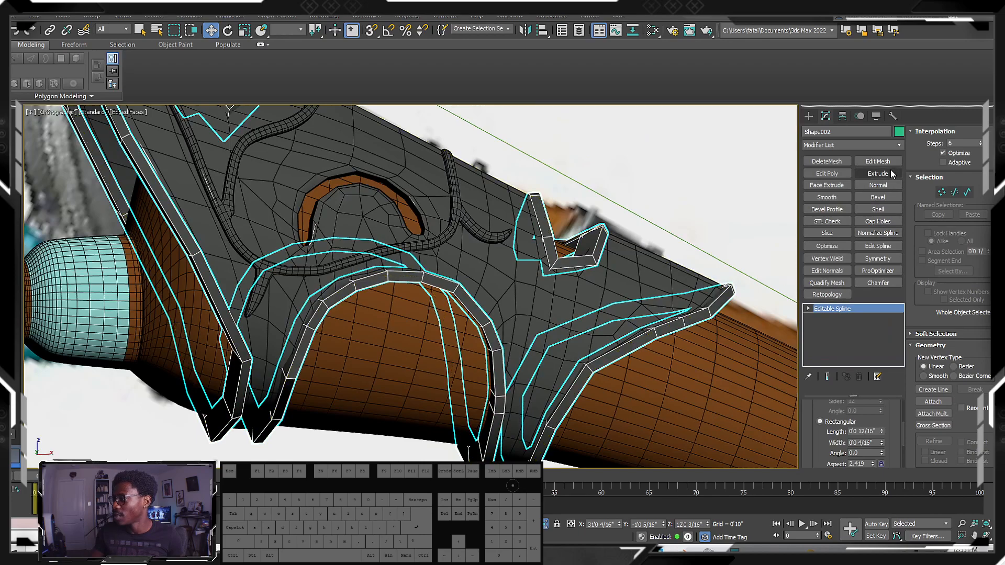
pyautogui.click(889, 147)
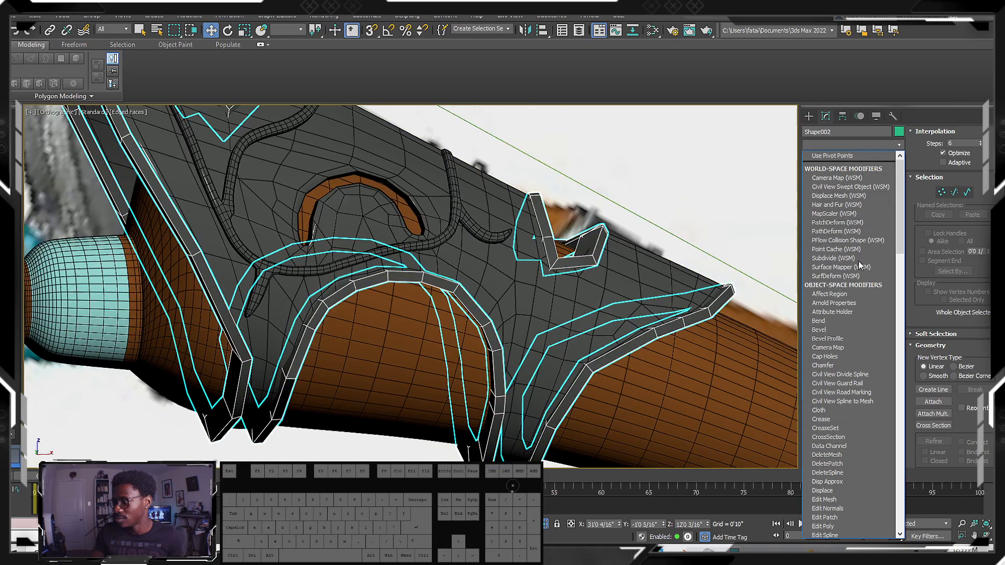
pyautogui.scroll(-3, 837, 322)
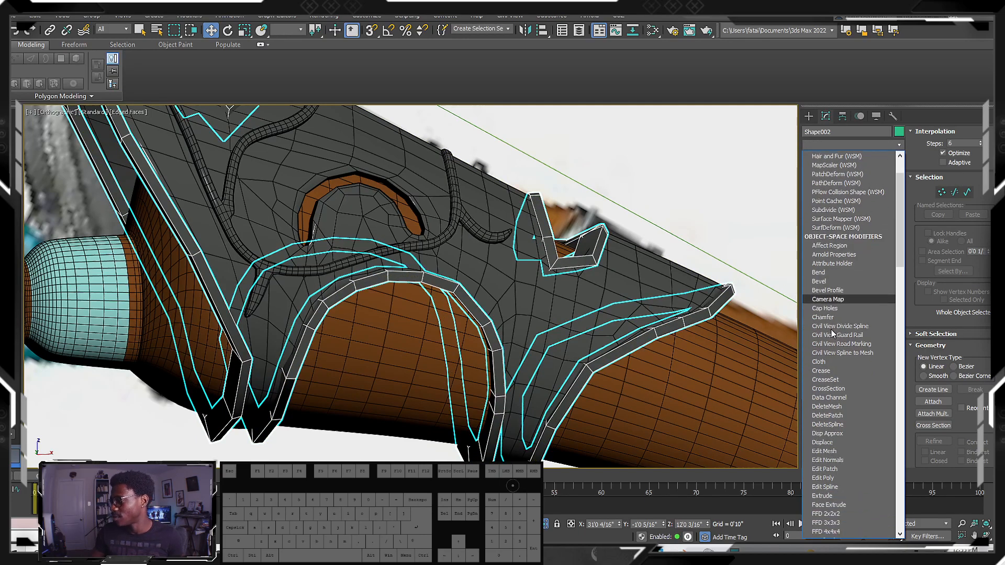
pyautogui.click(726, 285)
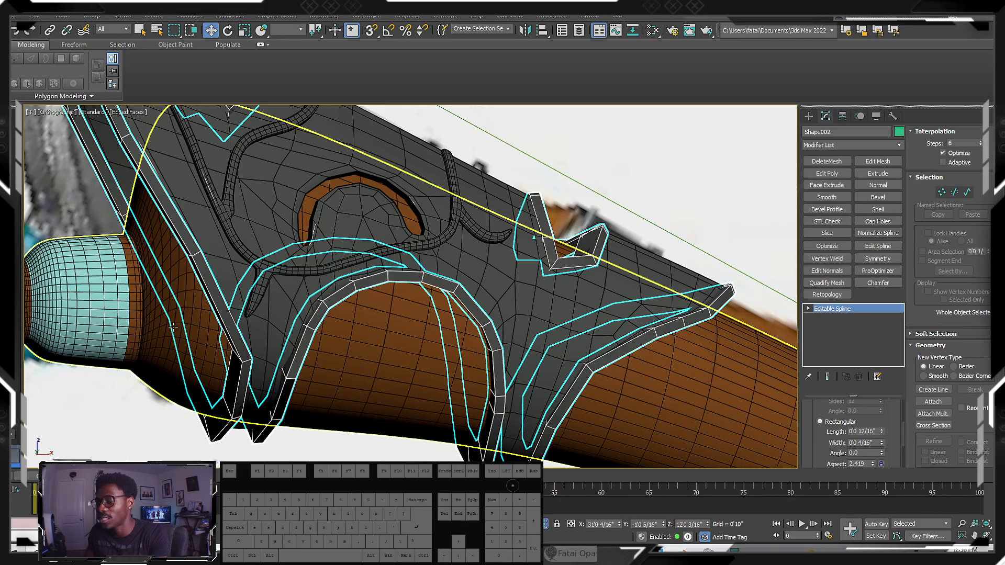
# - Set the border trim spline's rectangular cross-section to length 0'0 10/16" and width 0'0 5/16", checking it against the reference
pyautogui.keyDown('alt'); pyautogui.moveTo(367, 262); pyautogui.dragTo(220, 330, button='middle'); pyautogui.keyUp('alt')
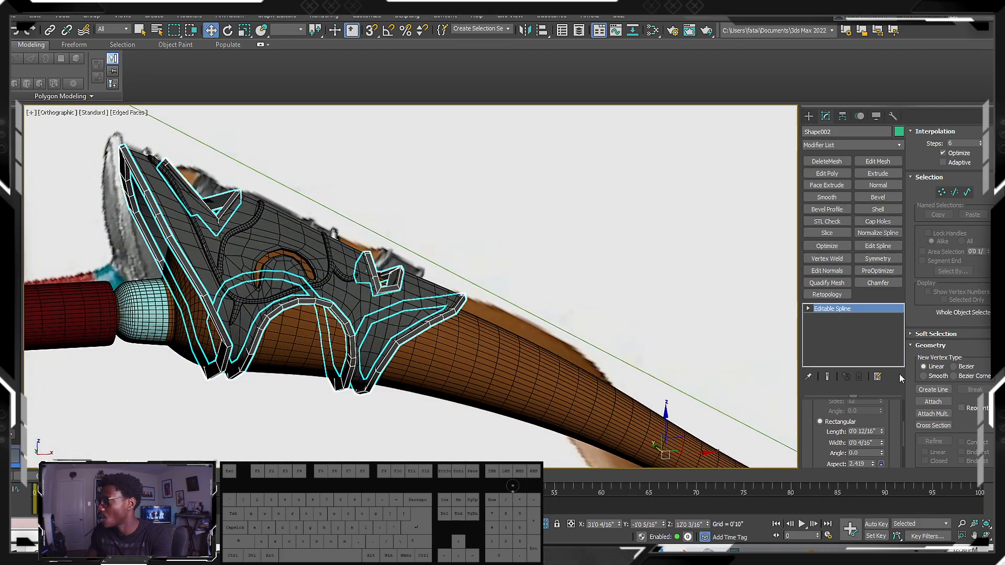
pyautogui.moveTo(882, 432); pyautogui.dragTo(884, 443)
pyautogui.keyDown('alt'); pyautogui.moveTo(105, 225); pyautogui.dragTo(428, 264, button='middle'); pyautogui.keyUp('alt')
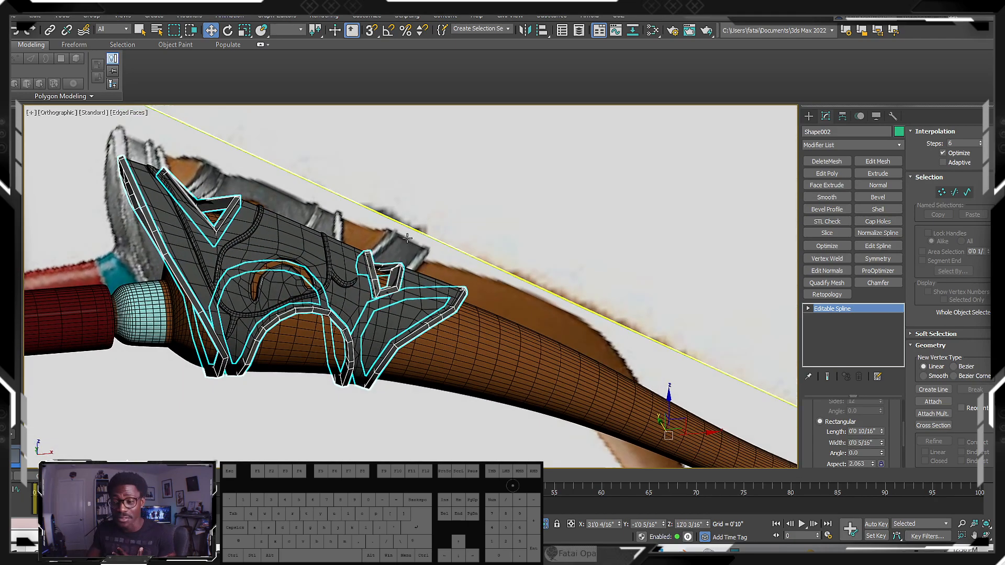
pyautogui.moveTo(387, 227); pyautogui.dragTo(387, 250, button='middle')
pyautogui.scroll(-5, 432, 279)
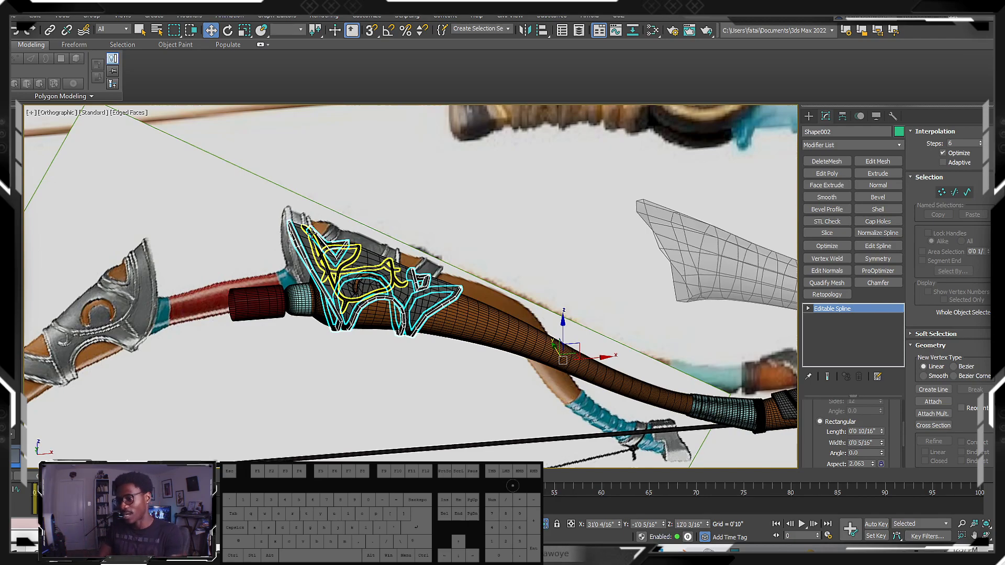
pyautogui.moveTo(406, 255); pyautogui.dragTo(372, 271, button='middle')
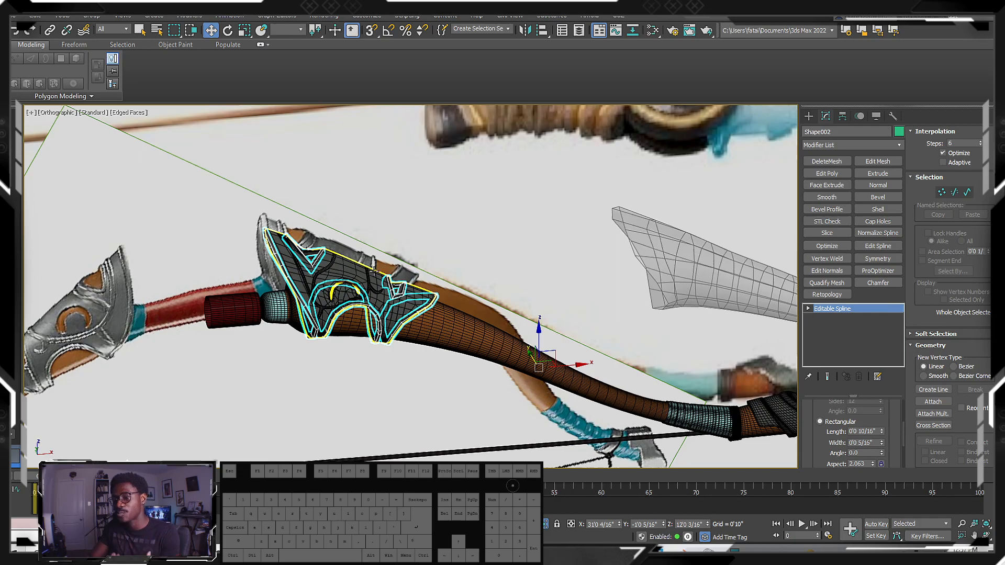
# - Add a TurboSmooth modifier to the border trim Shape002 and display the guard with plain shading, without edged faces
pyautogui.moveTo(375, 273); pyautogui.dragTo(365, 290, button='middle')
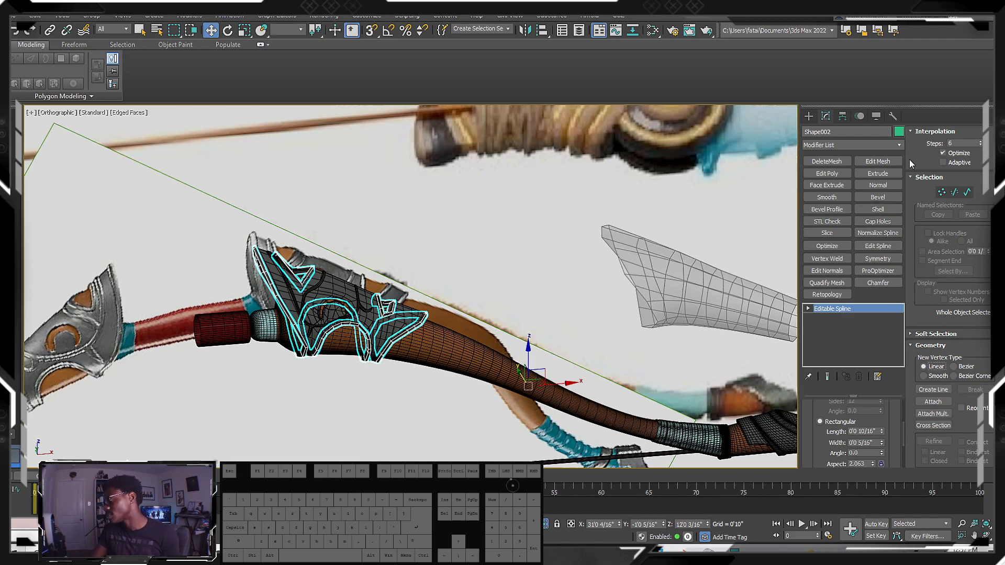
pyautogui.click(899, 147)
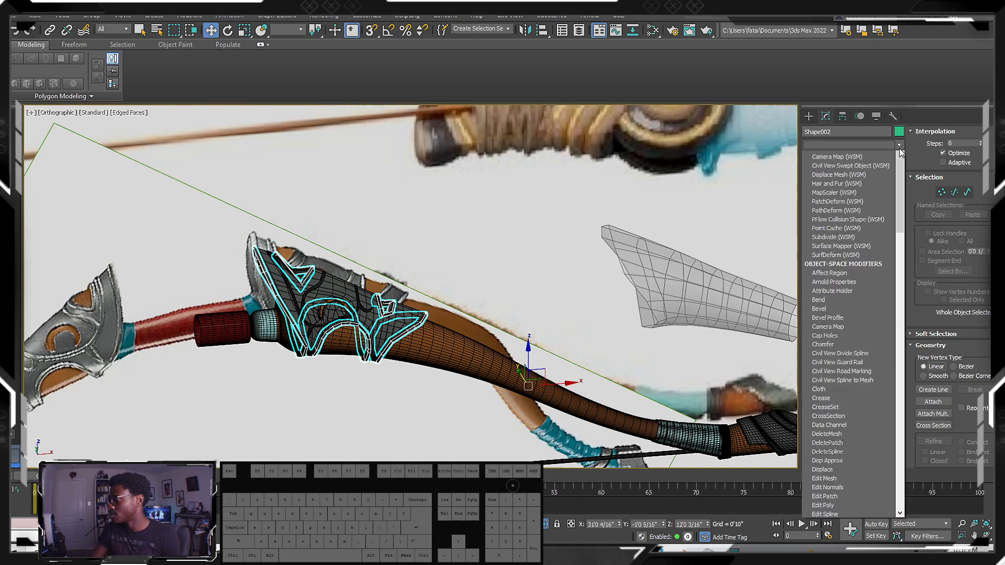
pyautogui.press('t')
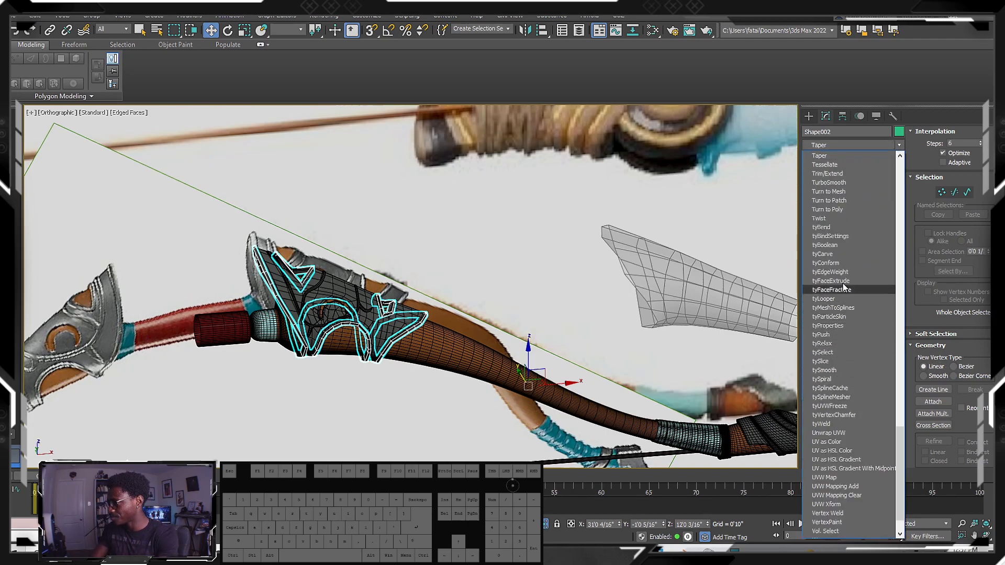
pyautogui.click(828, 182)
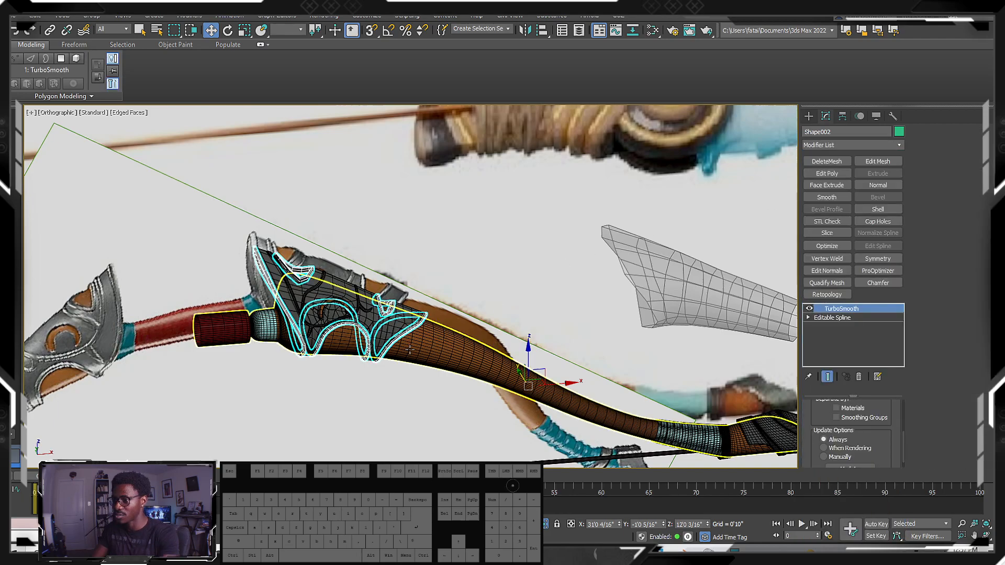
pyautogui.scroll(3, 410, 350)
pyautogui.scroll(-2, 391, 330)
pyautogui.press('F4')
pyautogui.scroll(4, 339, 311)
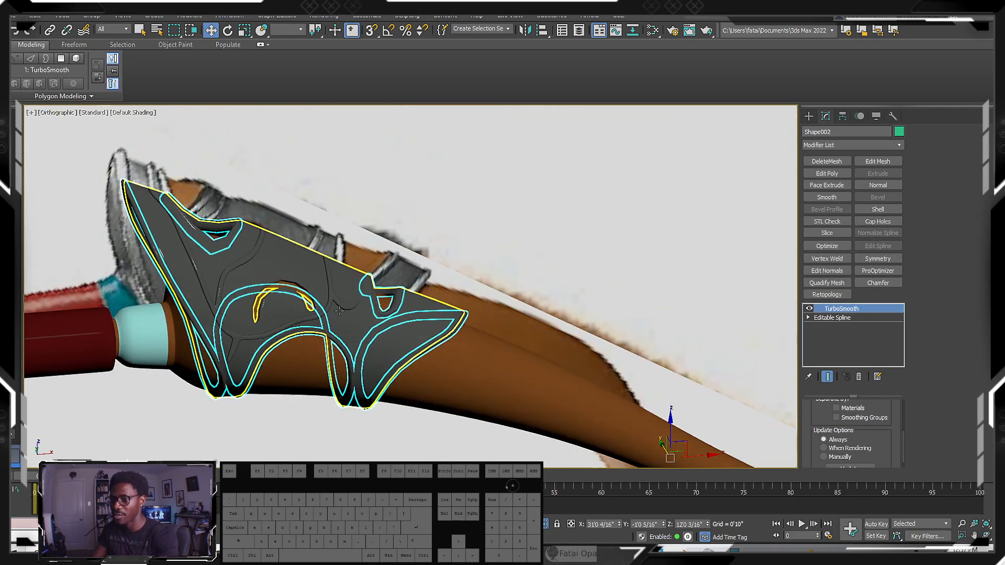
# - Hide the reference image plane behind the bow, the angled plane and the spare pale surface beside the bow
pyautogui.scroll(-4, 339, 311)
pyautogui.keyDown('alt'); pyautogui.moveTo(375, 384); pyautogui.dragTo(415, 368, button='middle'); pyautogui.keyUp('alt')
pyautogui.scroll(-2, 413, 356)
pyautogui.click(474, 261)
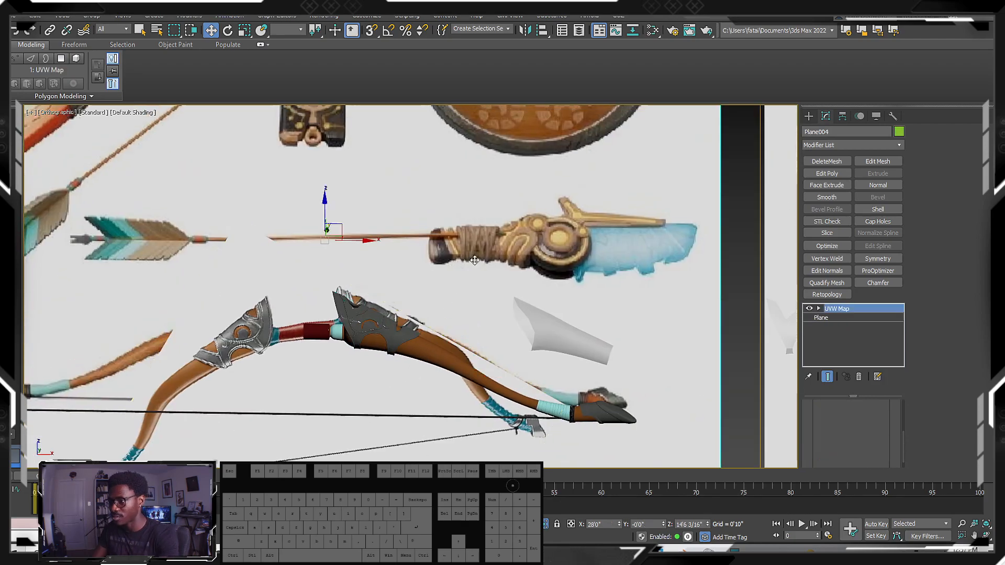
pyautogui.moveTo(503, 379); pyautogui.dragTo(504, 376)
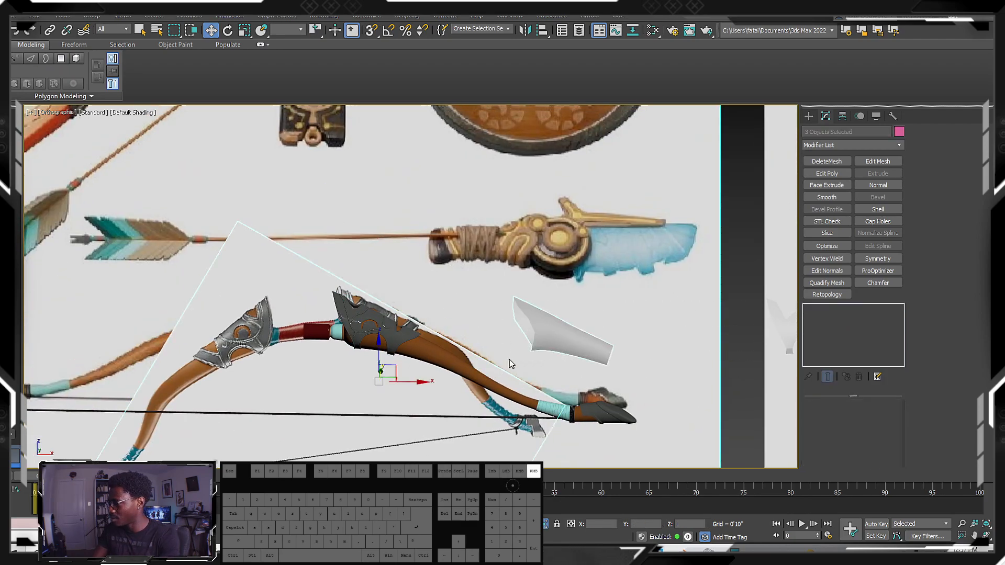
pyautogui.rightClick(508, 360)
pyautogui.click(529, 319)
pyautogui.scroll(5, 390, 324)
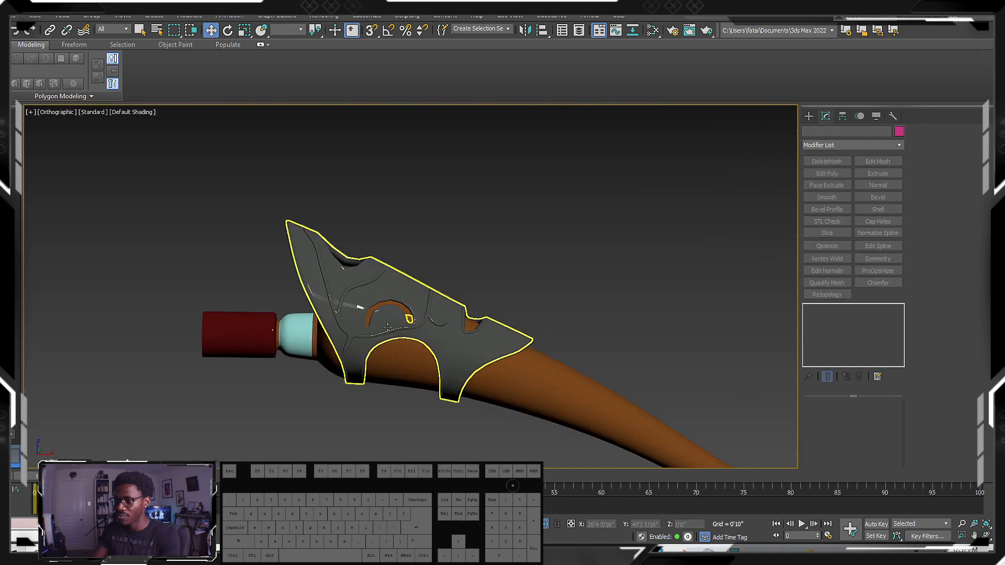
# - Select all the modelled parts of the bow half, leaving the bowstring out of the selection
pyautogui.click(446, 348)
pyautogui.scroll(8, 434, 346)
pyautogui.moveTo(427, 348); pyautogui.dragTo(443, 304, button='middle')
pyautogui.click(554, 192)
pyautogui.scroll(-15, 502, 225)
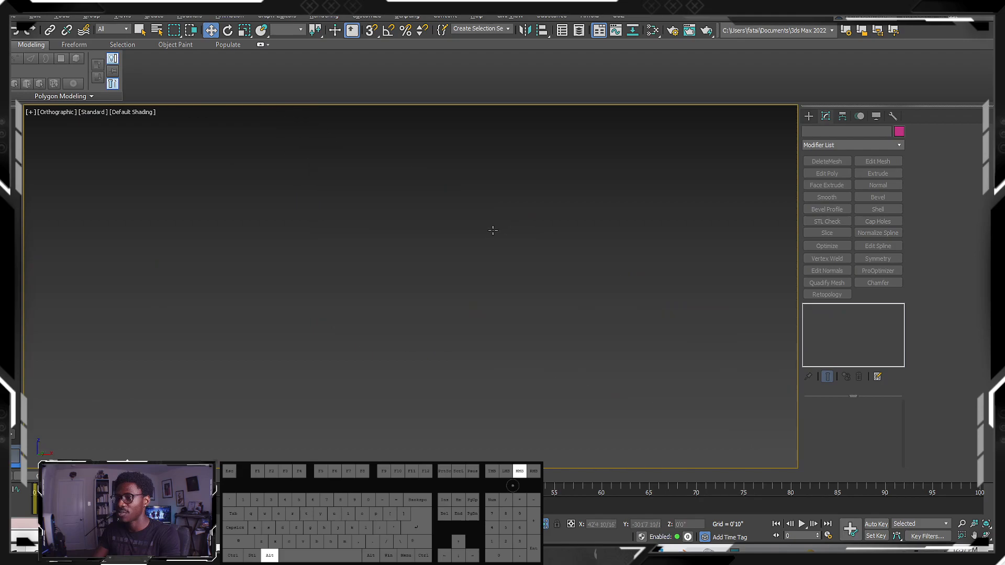
pyautogui.keyDown('alt'); pyautogui.moveTo(493, 229); pyautogui.dragTo(487, 238, button='middle'); pyautogui.keyUp('alt')
pyautogui.moveTo(456, 177); pyautogui.dragTo(542, 230)
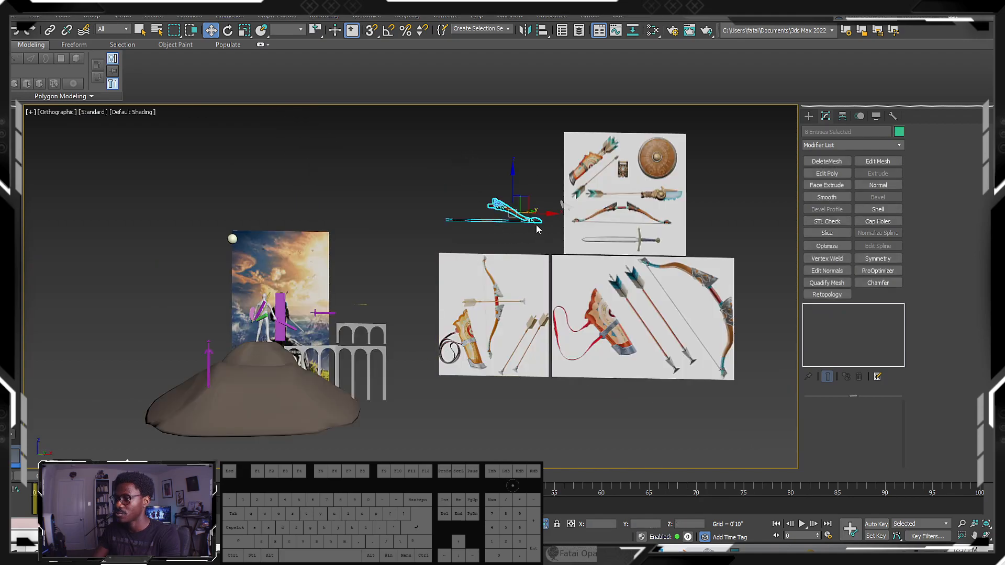
pyautogui.scroll(4, 538, 225)
pyautogui.keyDown('alt'); pyautogui.click(499, 215); pyautogui.keyUp('alt')
# - Mirror the selected bow half with the Copy clone option to create the opposite half
pyautogui.click(543, 31)
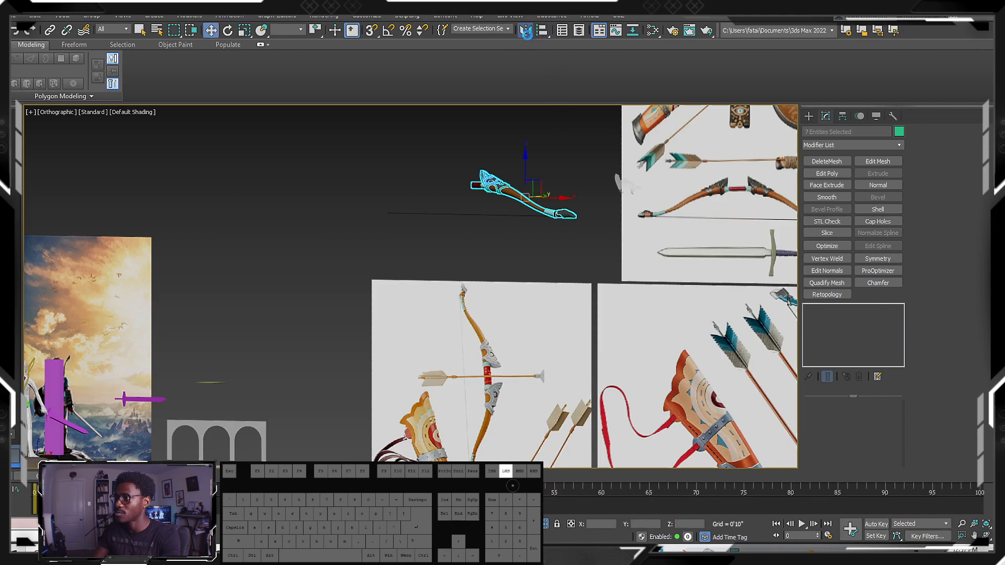
pyautogui.click(525, 30)
pyautogui.click(476, 357)
pyautogui.press('z')
pyautogui.click(525, 30)
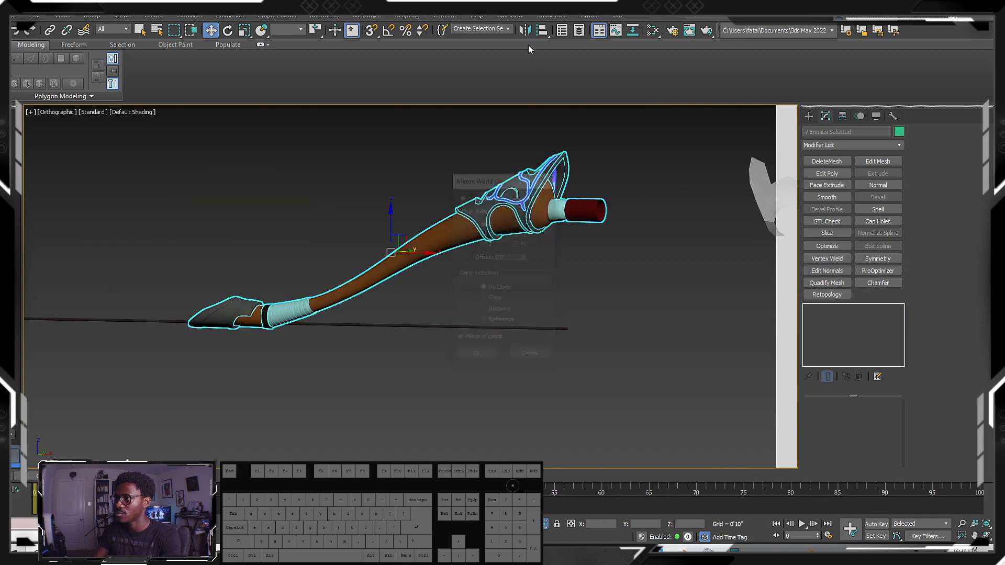
pyautogui.click(483, 299)
pyautogui.click(476, 357)
# - Move the mirrored half along the X axis until its red grip meets the original half's grip
pyautogui.moveTo(406, 277); pyautogui.dragTo(583, 295, button='middle')
pyautogui.moveTo(596, 271); pyautogui.dragTo(268, 245)
pyautogui.hotkey('ctrl', 'z')
pyautogui.scroll(-3, 358, 286)
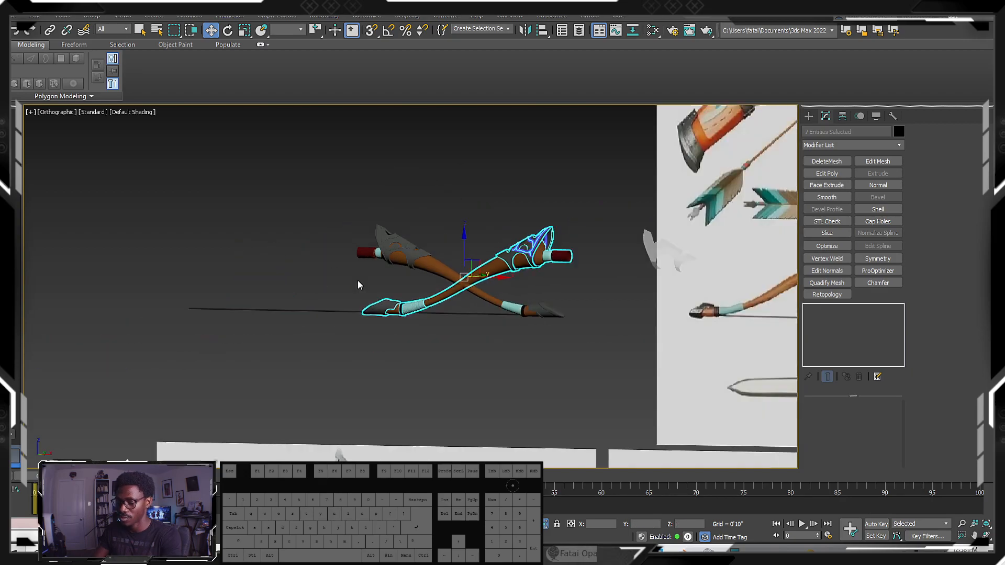
pyautogui.rightClick(381, 276)
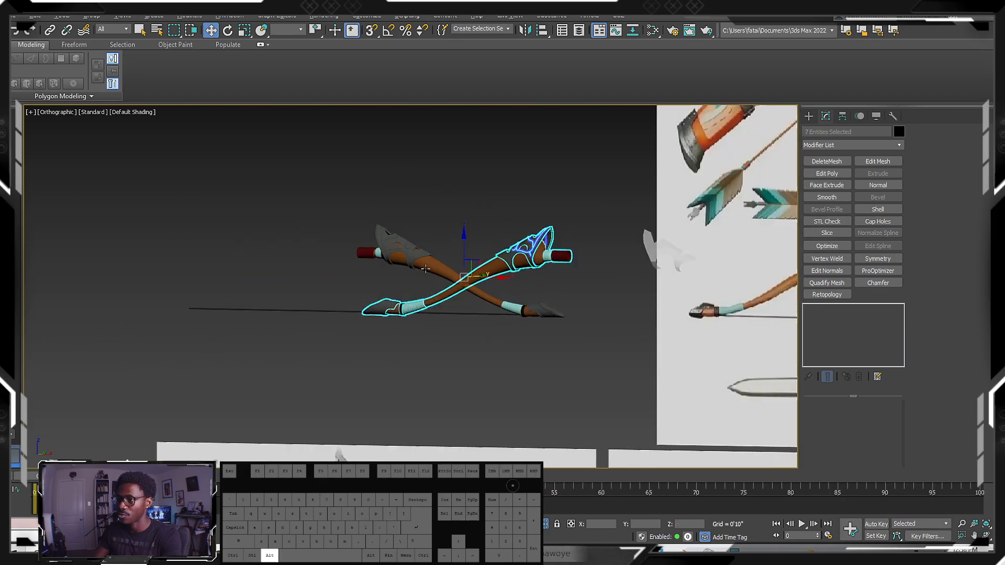
pyautogui.keyDown('alt'); pyautogui.moveTo(403, 225); pyautogui.dragTo(468, 310, button='middle'); pyautogui.keyUp('alt')
pyautogui.moveTo(468, 310); pyautogui.dragTo(276, 316)
pyautogui.keyDown('alt'); pyautogui.moveTo(276, 316); pyautogui.dragTo(438, 256, button='middle'); pyautogui.keyUp('alt')
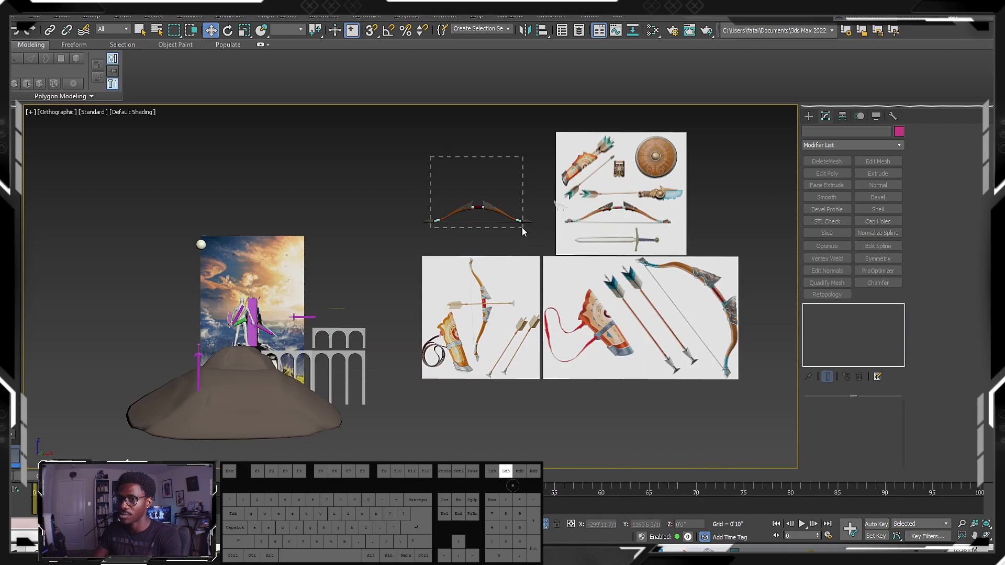
# - Select the complete bow including its string and frame it in a perspective view
pyautogui.moveTo(524, 229); pyautogui.dragTo(526, 232)
pyautogui.press('p')
pyautogui.press('z')
pyautogui.keyDown('alt'); pyautogui.moveTo(532, 223); pyautogui.dragTo(438, 236, button='middle'); pyautogui.keyUp('alt')
pyautogui.scroll(-3, 293, 212)
pyautogui.moveTo(118, 173); pyautogui.dragTo(655, 372)
pyautogui.press('z')
# - Assign black as the object color of all bow parts, deselect them and inspect the bow without edged faces
pyautogui.moveTo(545, 307)
pyautogui.keyDown('alt'); pyautogui.mouseDown(button='middle')
pyautogui.moveTo(583, 237)
pyautogui.moveTo(550, 233)
pyautogui.moveTo(615, 269)
pyautogui.moveTo(607, 293)
pyautogui.moveTo(293, 293)
pyautogui.moveTo(337, 276)
pyautogui.moveTo(550, 251)
pyautogui.mouseUp(button='middle'); pyautogui.keyUp('alt')
pyautogui.press('F4')
pyautogui.hotkey('ctrl', 'a')
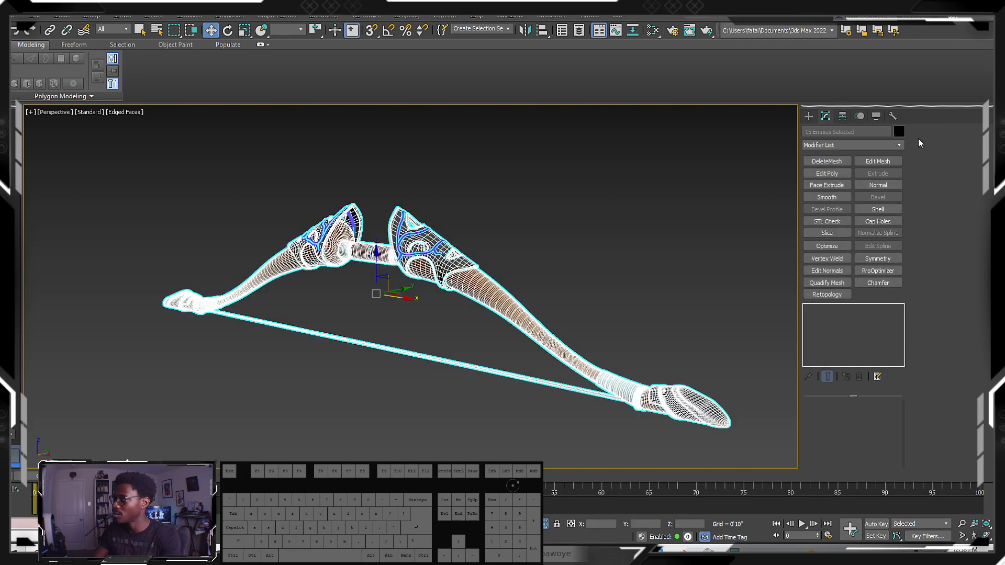
pyautogui.click(899, 131)
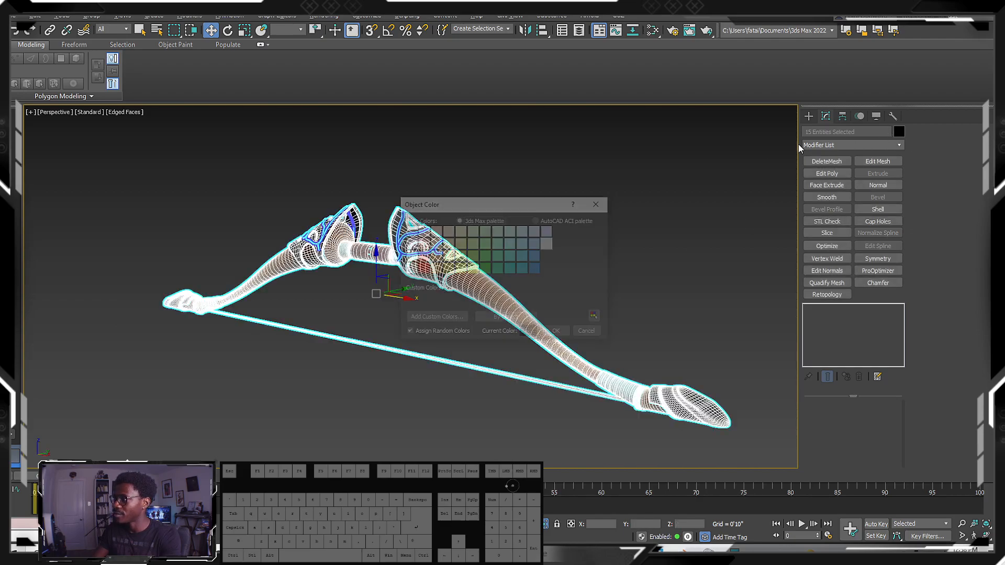
pyautogui.click(559, 334)
pyautogui.click(570, 234)
pyautogui.press('F4')
pyautogui.keyDown('alt'); pyautogui.moveTo(449, 256); pyautogui.dragTo(512, 256, button='middle'); pyautogui.keyUp('alt')
pyautogui.keyDown('alt'); pyautogui.moveTo(528, 255); pyautogui.dragTo(633, 239, button='middle'); pyautogui.keyUp('alt')
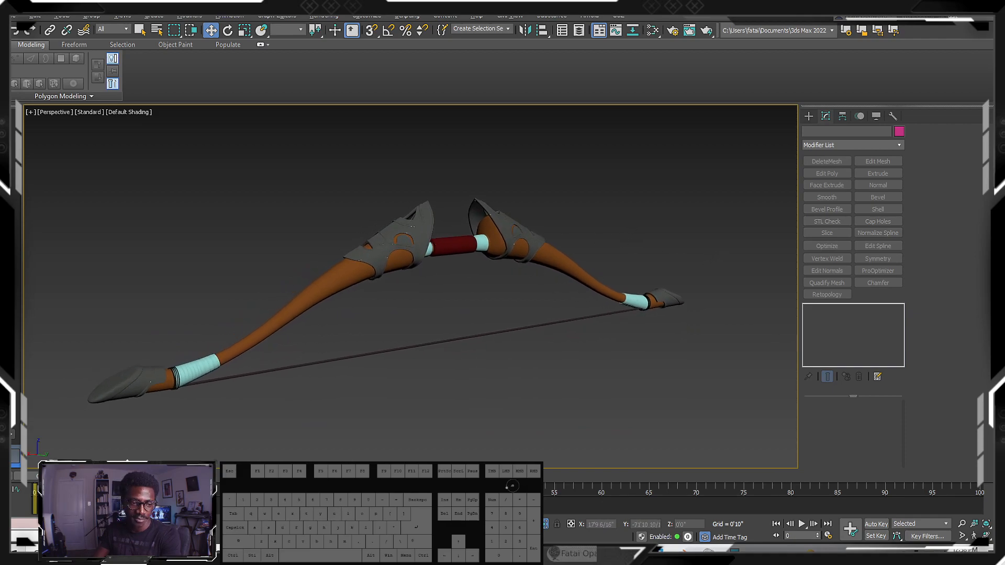